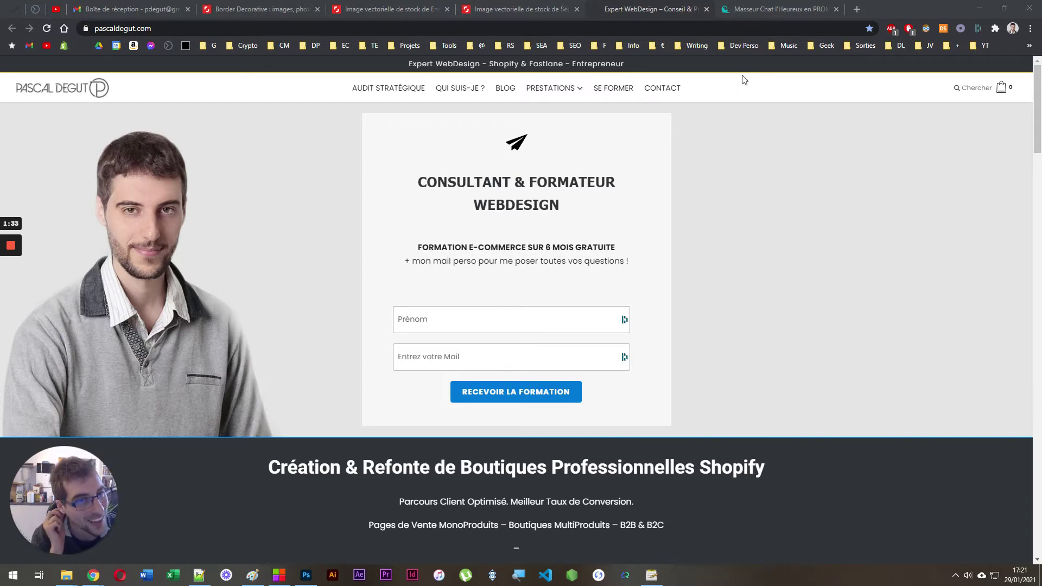
Step: Review the Tout Chapinou homepage, examining its kitten banner, massager sections and product block
{"action": "left_click", "coordinate": [771, 9]}
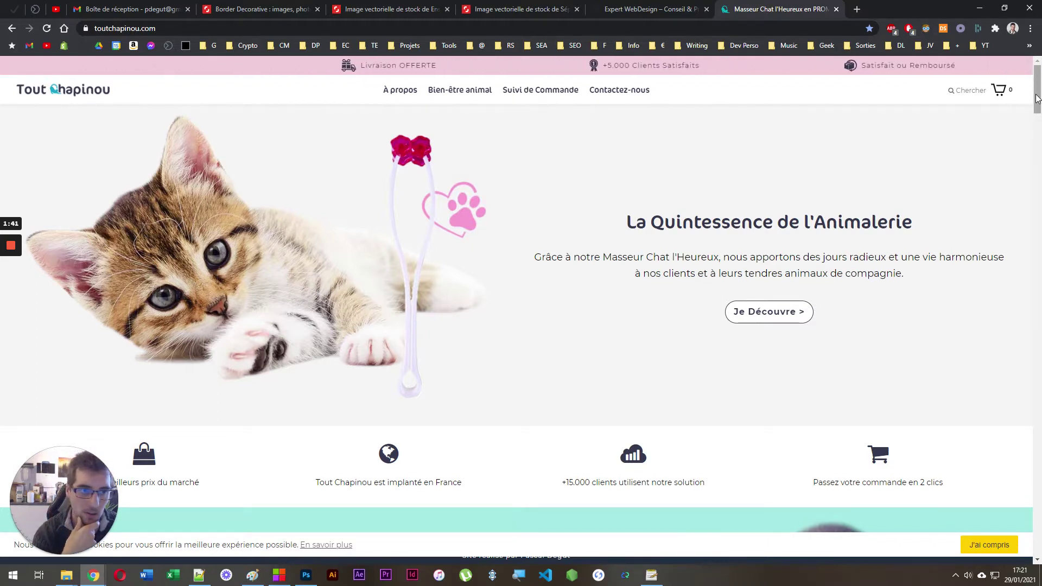
{"action": "left_click_drag", "start_coordinate": [1038, 103], "coordinate": [1041, 139]}
{"action": "scroll", "coordinate": [11, 114], "scroll_direction": "up", "scroll_amount": 8}
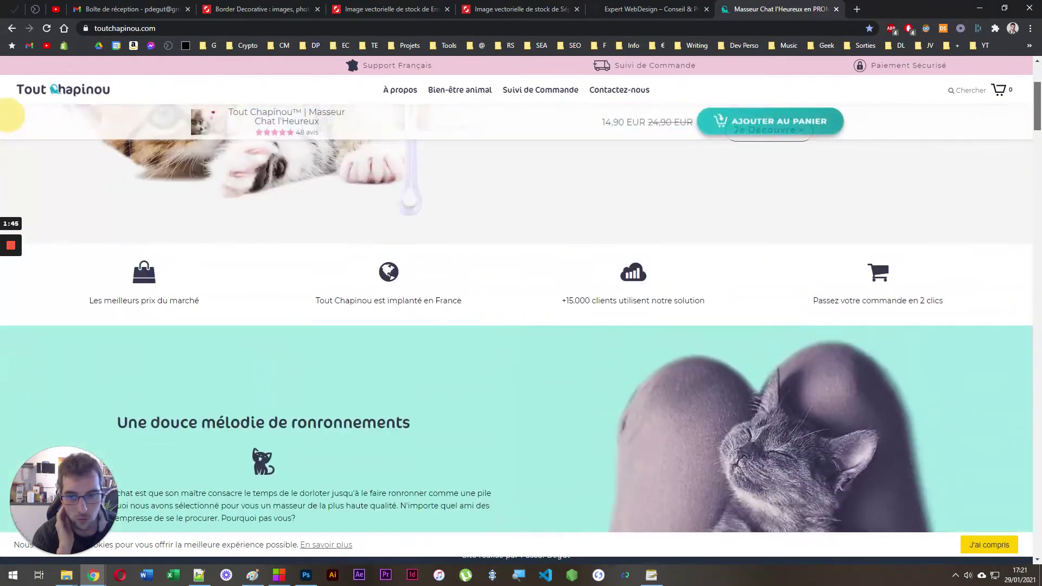
{"action": "scroll", "coordinate": [12, 111], "scroll_direction": "down", "scroll_amount": 15}
{"action": "scroll", "coordinate": [18, 179], "scroll_direction": "up", "scroll_amount": 6}
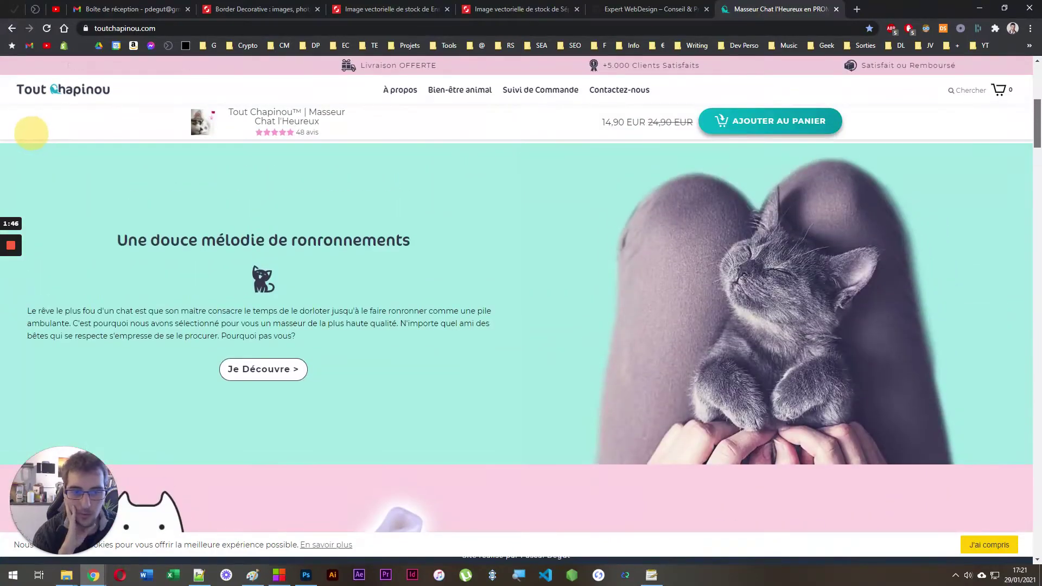
{"action": "scroll", "coordinate": [552, 374], "scroll_direction": "down", "scroll_amount": 10}
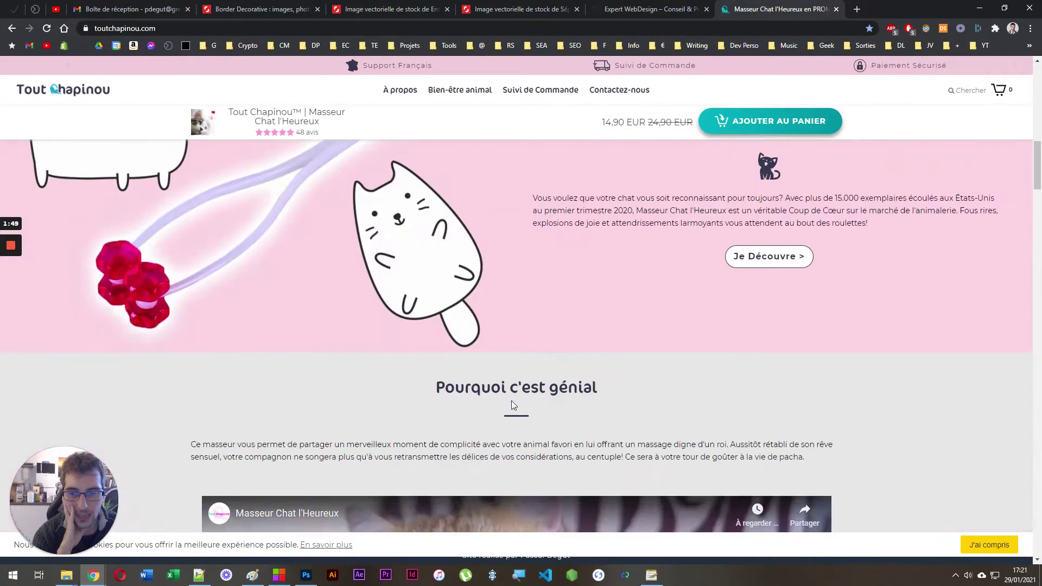
{"action": "scroll", "coordinate": [529, 355], "scroll_direction": "down", "scroll_amount": 8}
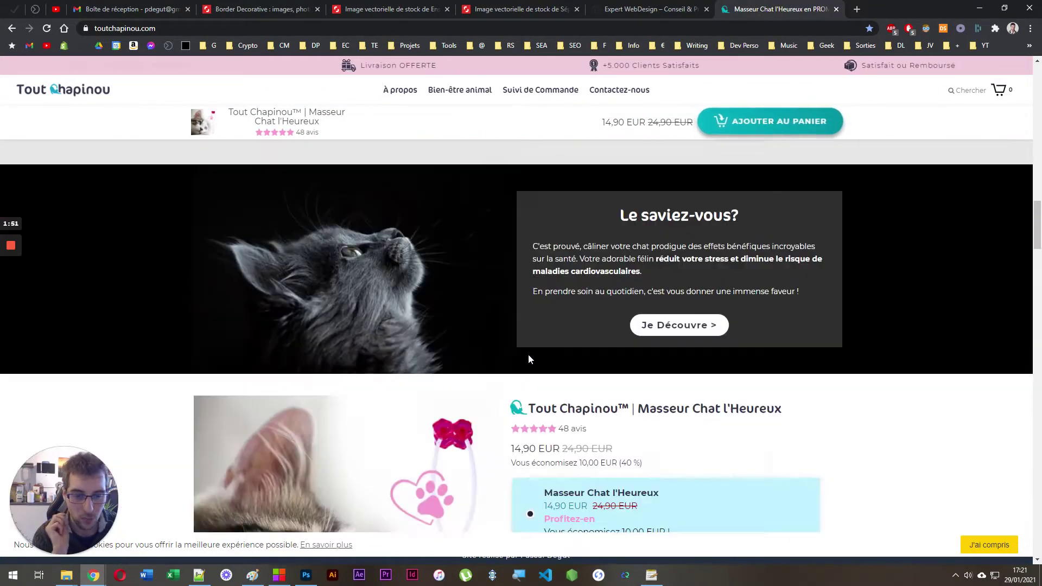
{"action": "scroll", "coordinate": [521, 353], "scroll_direction": "up", "scroll_amount": 18}
{"action": "scroll", "coordinate": [529, 354], "scroll_direction": "up", "scroll_amount": 10}
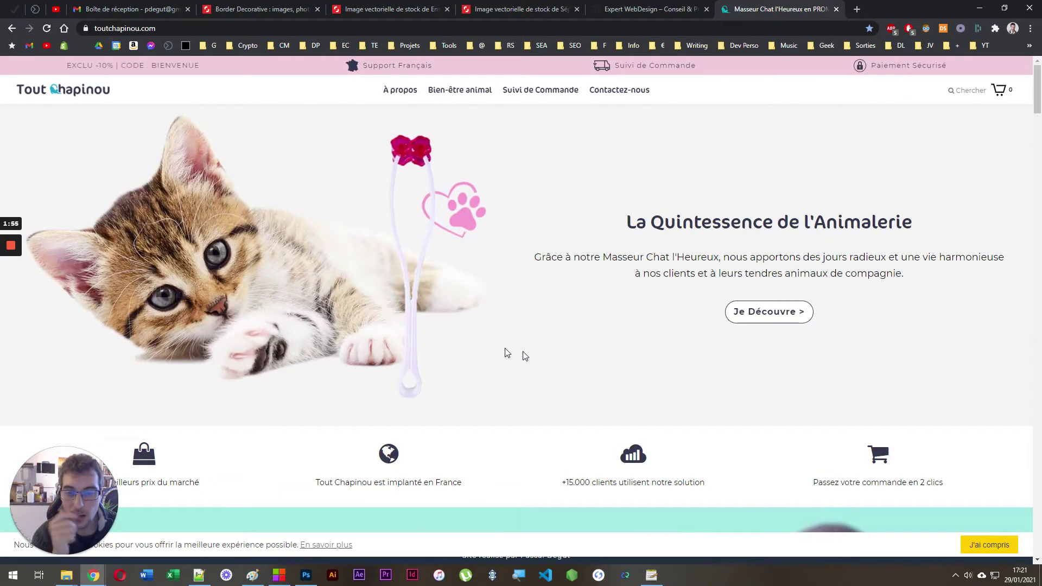
{"action": "scroll", "coordinate": [516, 353], "scroll_direction": "down", "scroll_amount": 10}
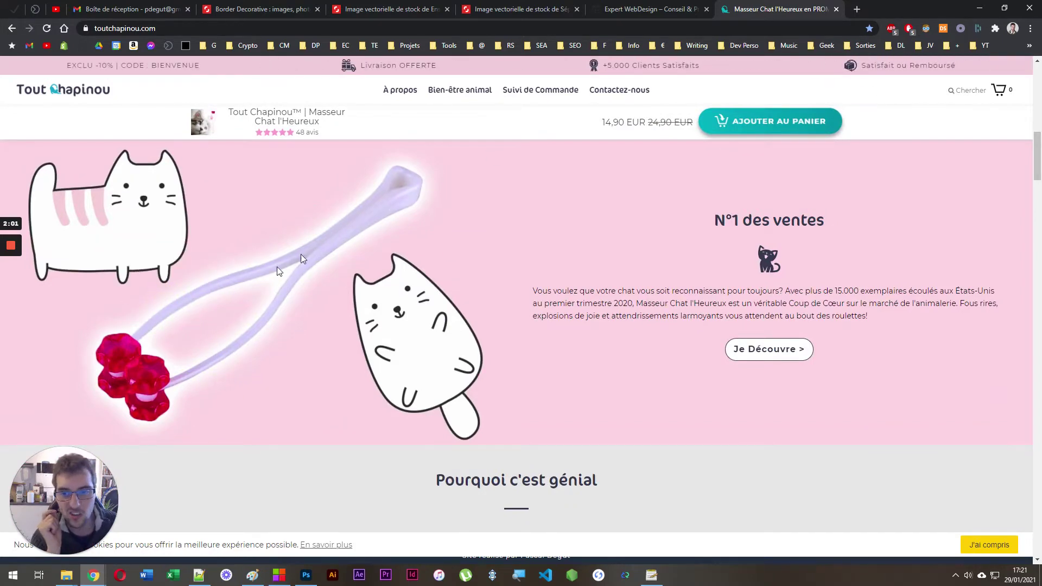
{"action": "scroll", "coordinate": [453, 330], "scroll_direction": "down", "scroll_amount": 5}
{"action": "scroll", "coordinate": [246, 282], "scroll_direction": "up", "scroll_amount": 5}
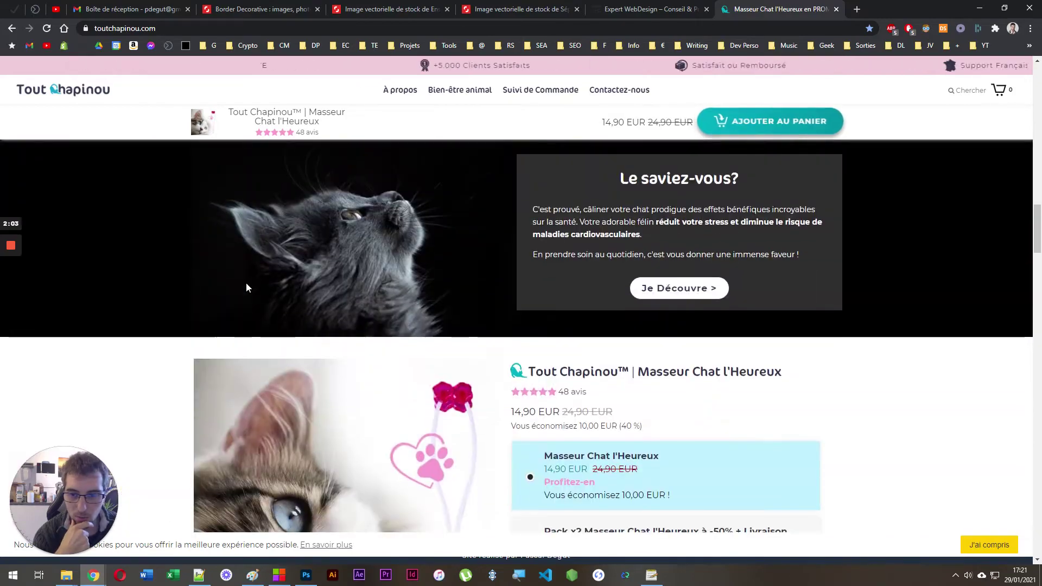
{"action": "scroll", "coordinate": [244, 284], "scroll_direction": "down", "scroll_amount": 4}
Step: Open Masseur v3 800x800.psd in Photoshop from the Produit folder inside Images
{"action": "mouse_move", "coordinate": [66, 575]}
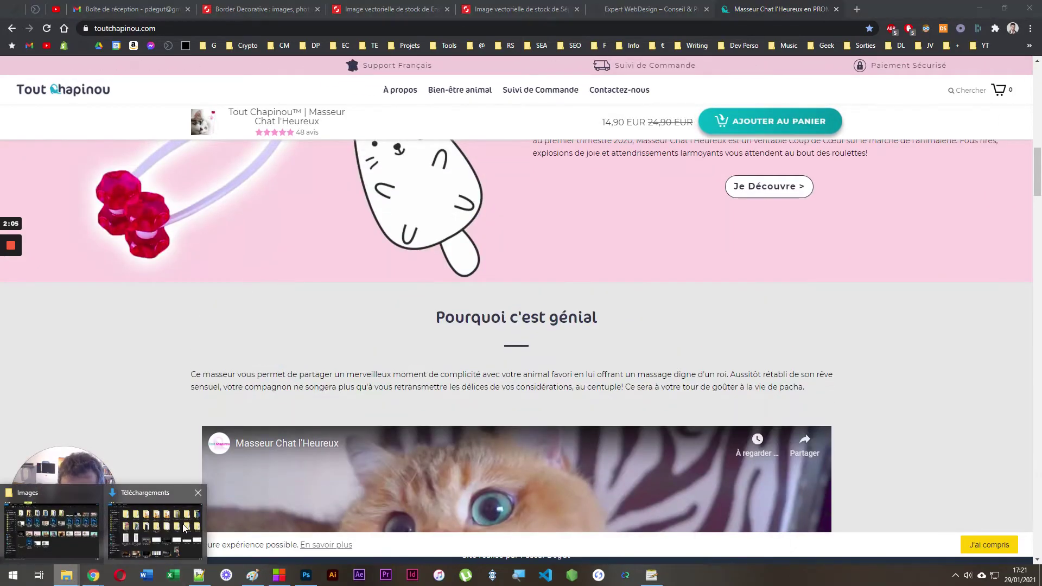
{"action": "left_click", "coordinate": [52, 518]}
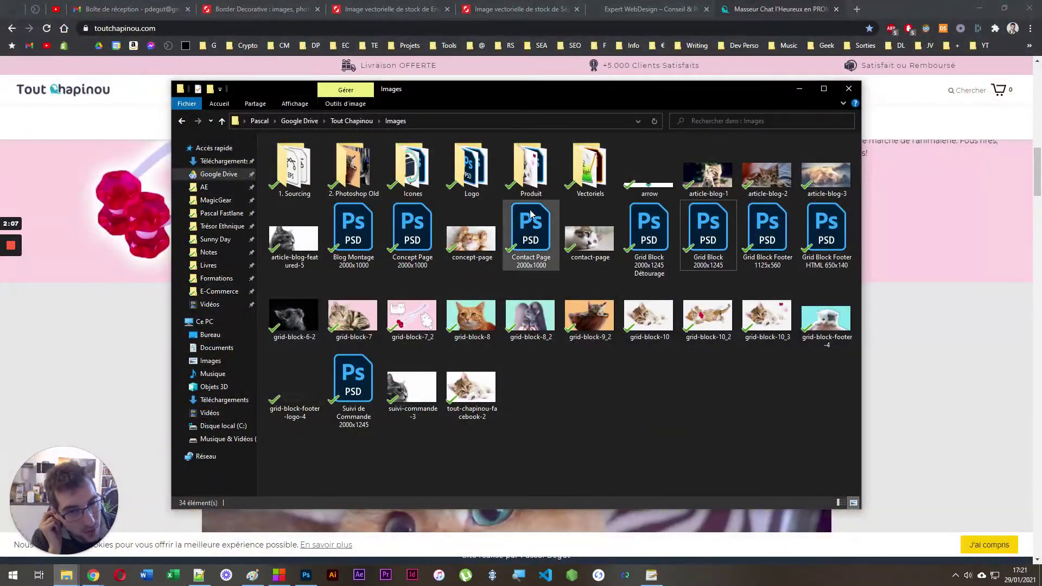
{"action": "double_click", "coordinate": [519, 173]}
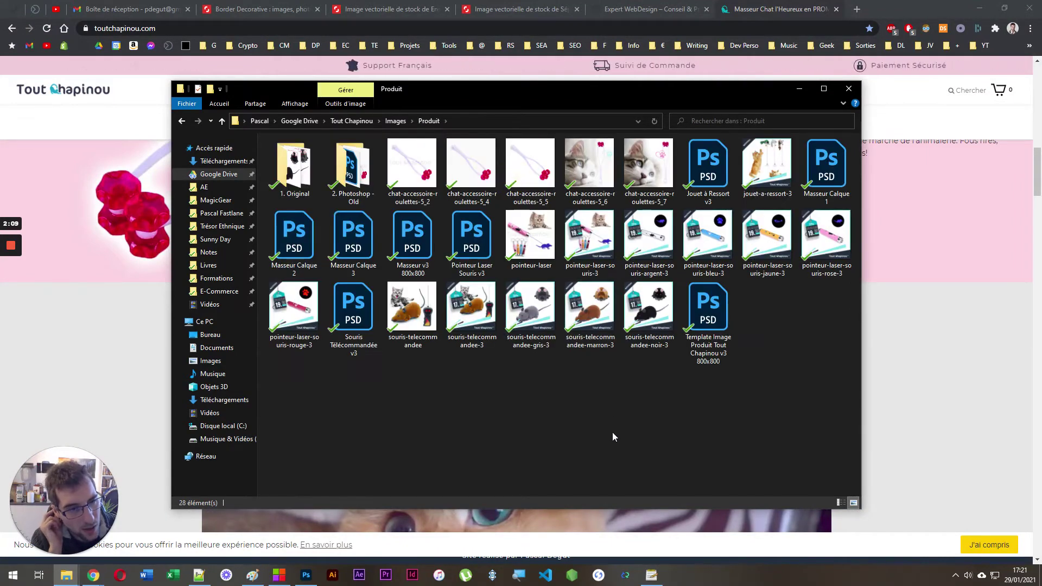
{"action": "double_click", "coordinate": [413, 261]}
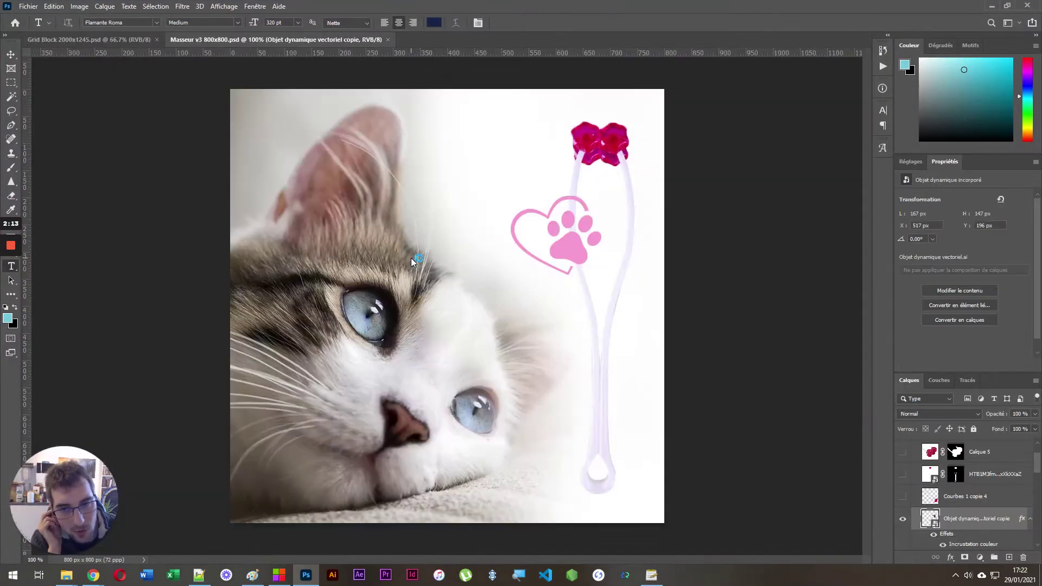
Step: Open Masseur Calque 3.psd and Masseur Calque 2.psd from the Produit folder
{"action": "mouse_move", "coordinate": [79, 580]}
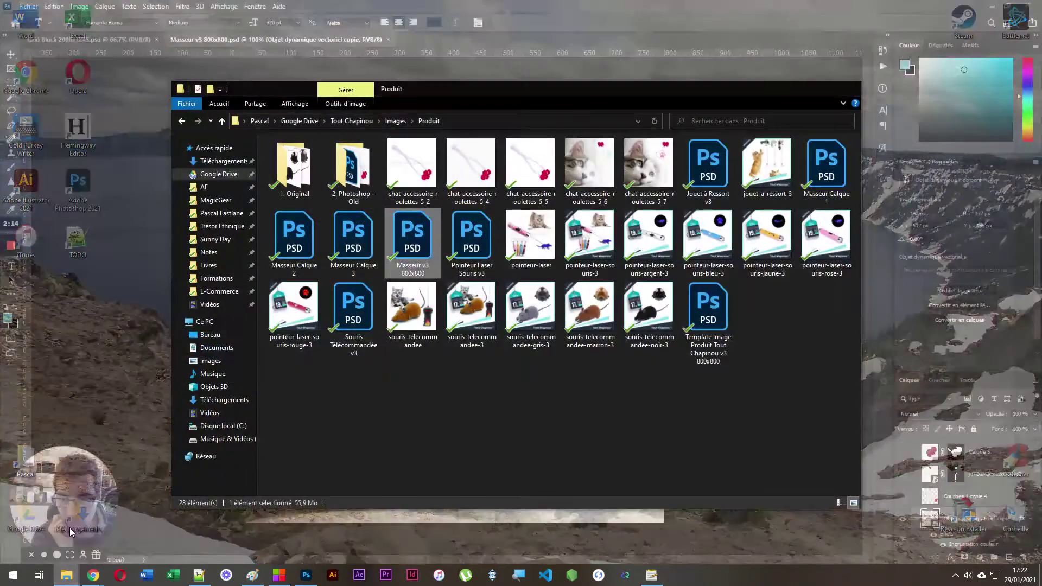
{"action": "left_click", "coordinate": [59, 526]}
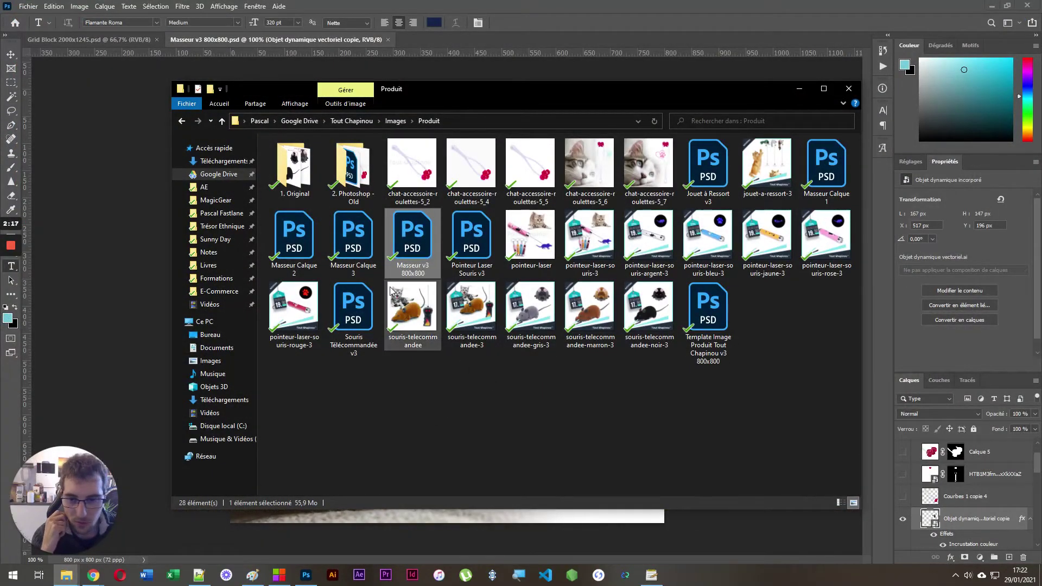
{"action": "double_click", "coordinate": [345, 238]}
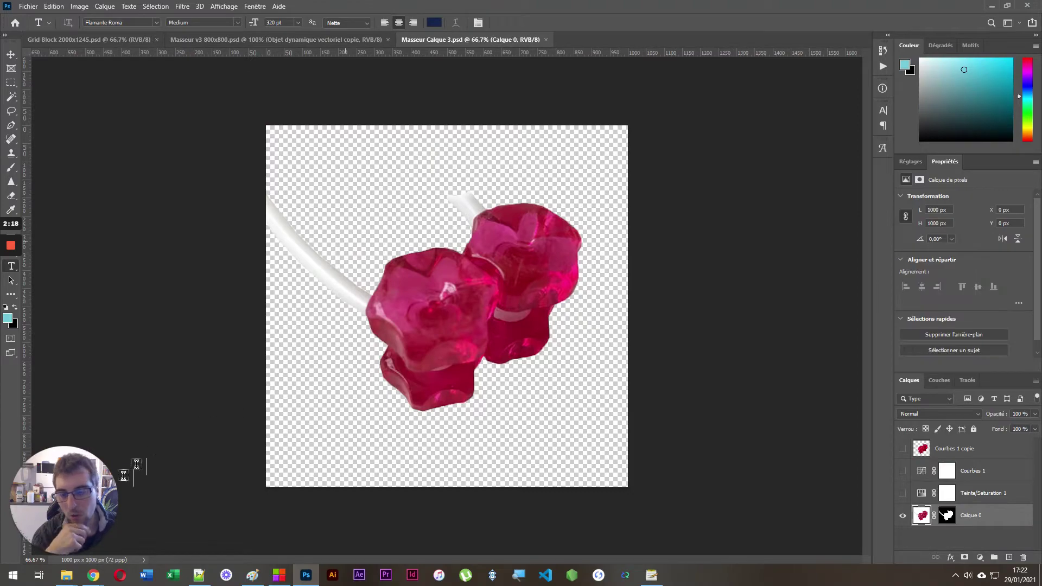
{"action": "mouse_move", "coordinate": [66, 575]}
{"action": "left_click", "coordinate": [54, 530]}
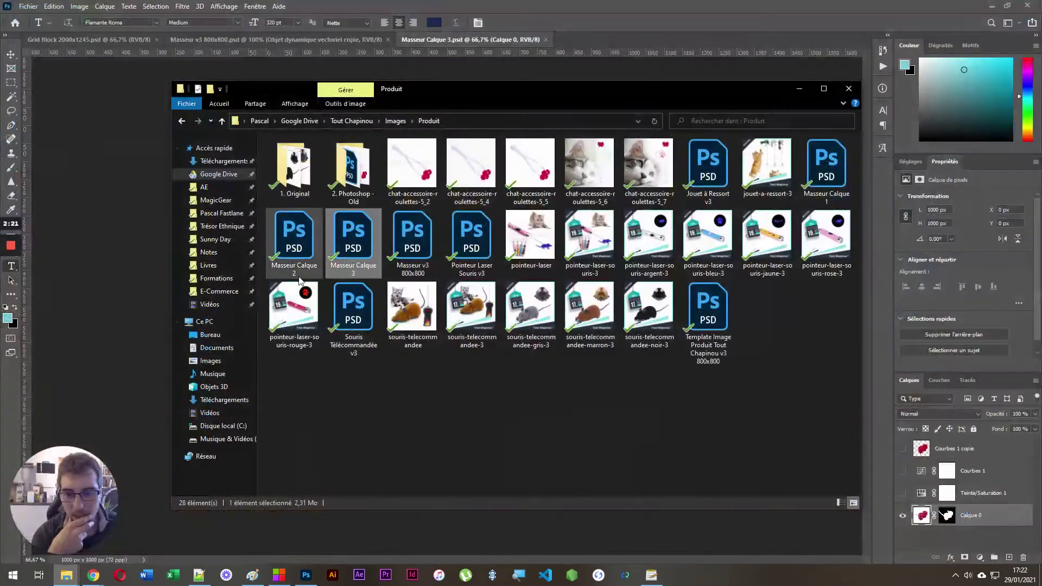
{"action": "double_click", "coordinate": [291, 232]}
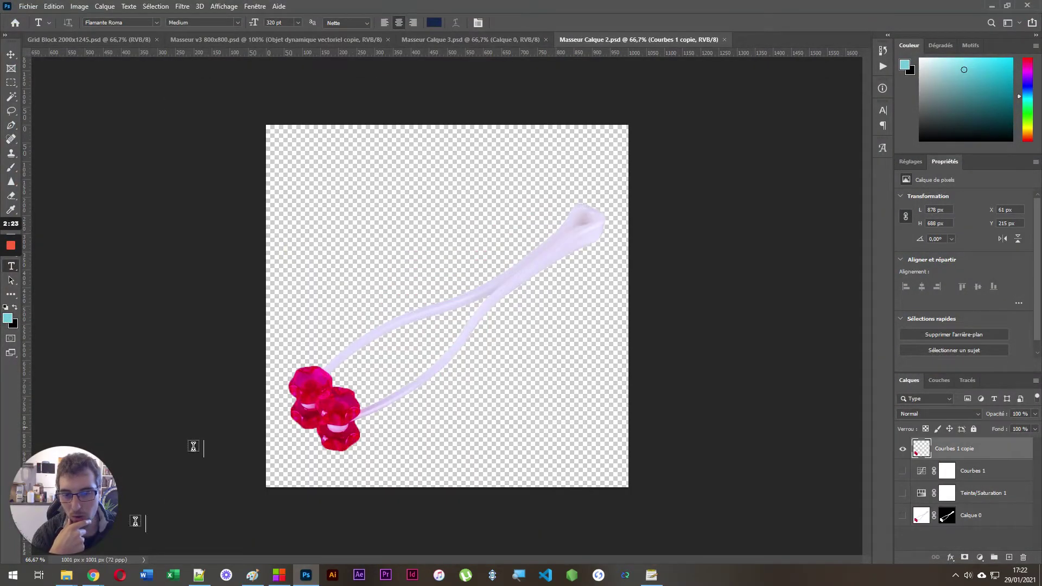
Step: View the souris-telecommandee-gris-3 and chat-accessoire-roulettes-5_7 product images from the Produit folder, and return to Masseur Calque 2.psd
{"action": "mouse_move", "coordinate": [66, 575]}
{"action": "left_click", "coordinate": [64, 526]}
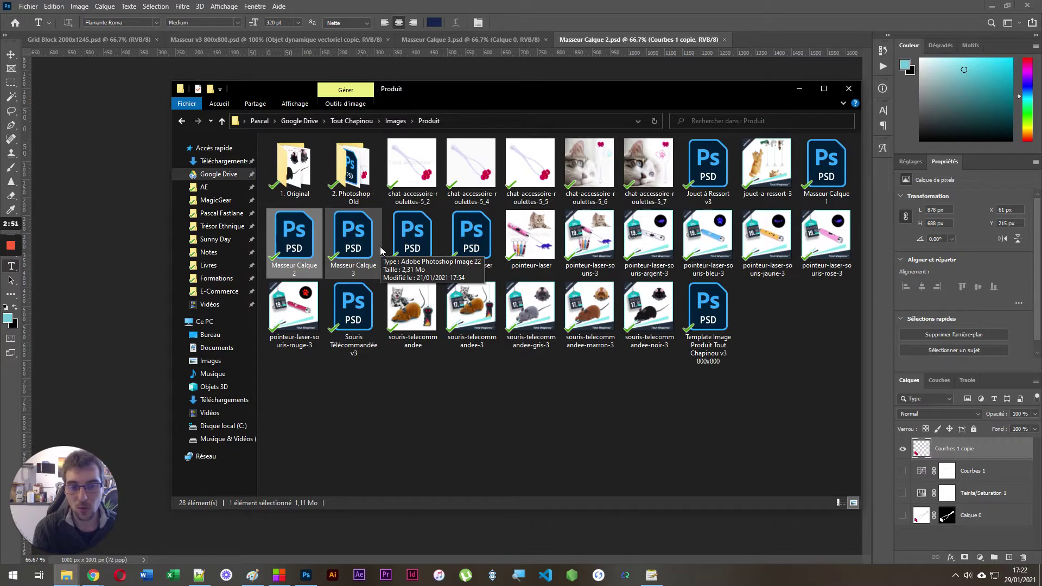
{"action": "left_click", "coordinate": [426, 437]}
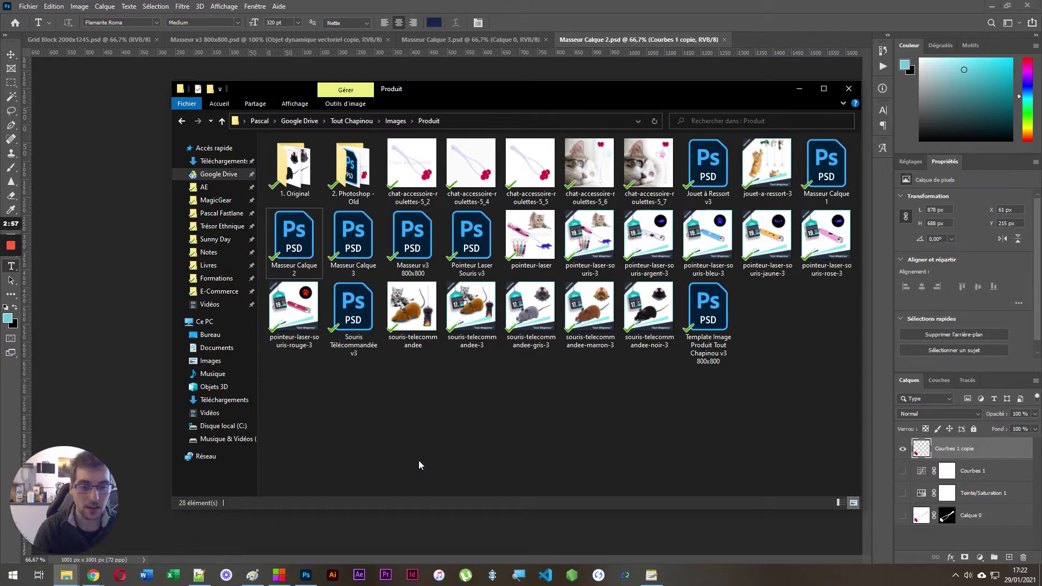
{"action": "double_click", "coordinate": [530, 306]}
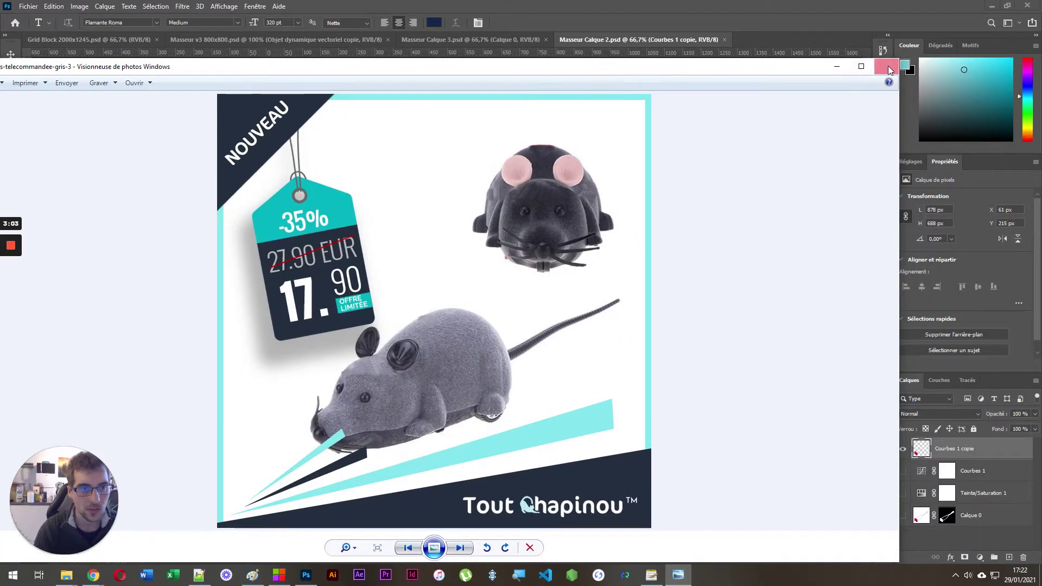
{"action": "left_click", "coordinate": [874, 67]}
{"action": "left_click", "coordinate": [1028, 5]}
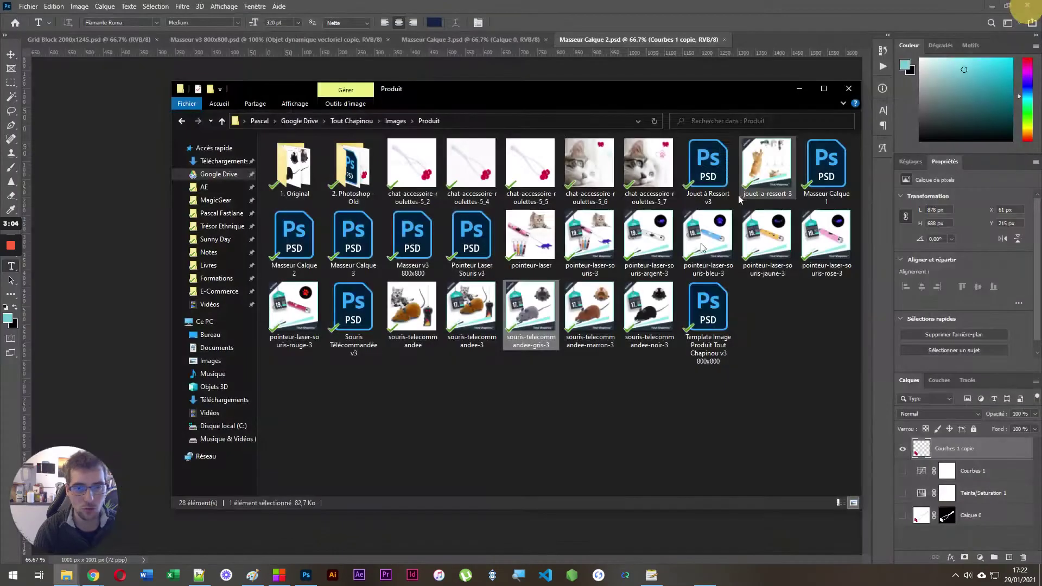
{"action": "left_click", "coordinate": [654, 174]}
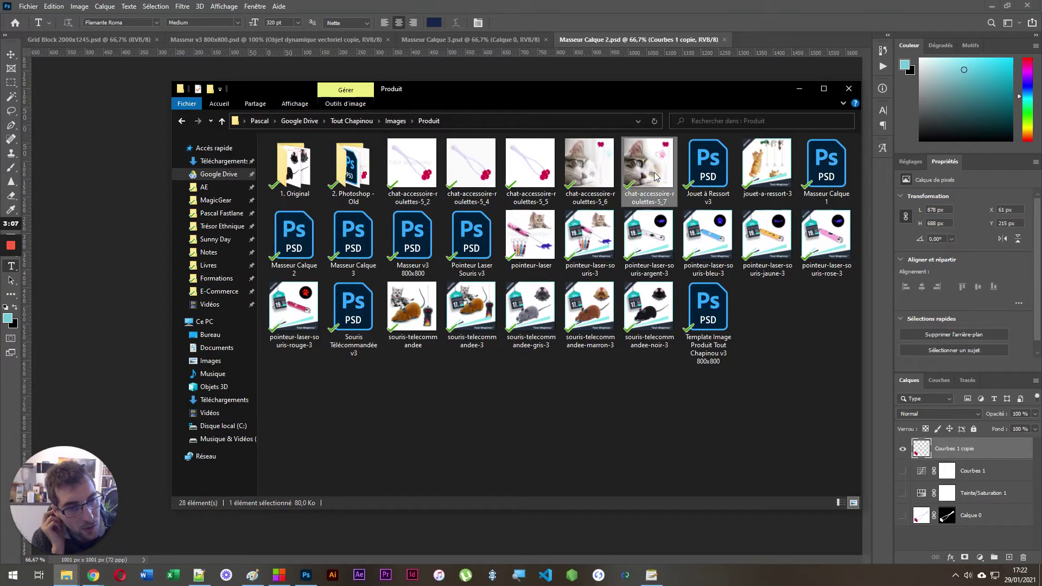
{"action": "double_click", "coordinate": [654, 172]}
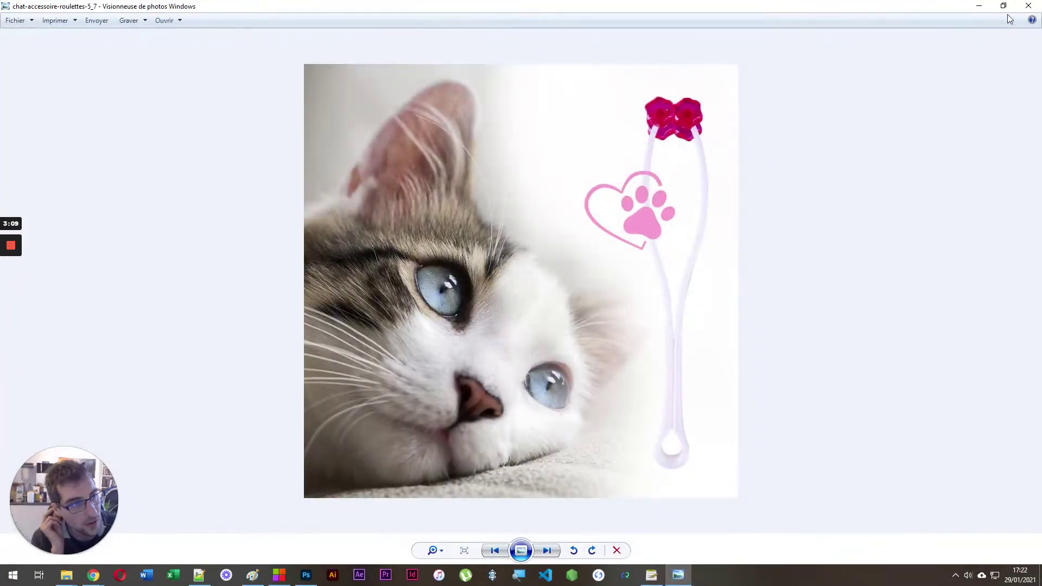
{"action": "left_click", "coordinate": [1028, 6]}
{"action": "left_click", "coordinate": [476, 475]}
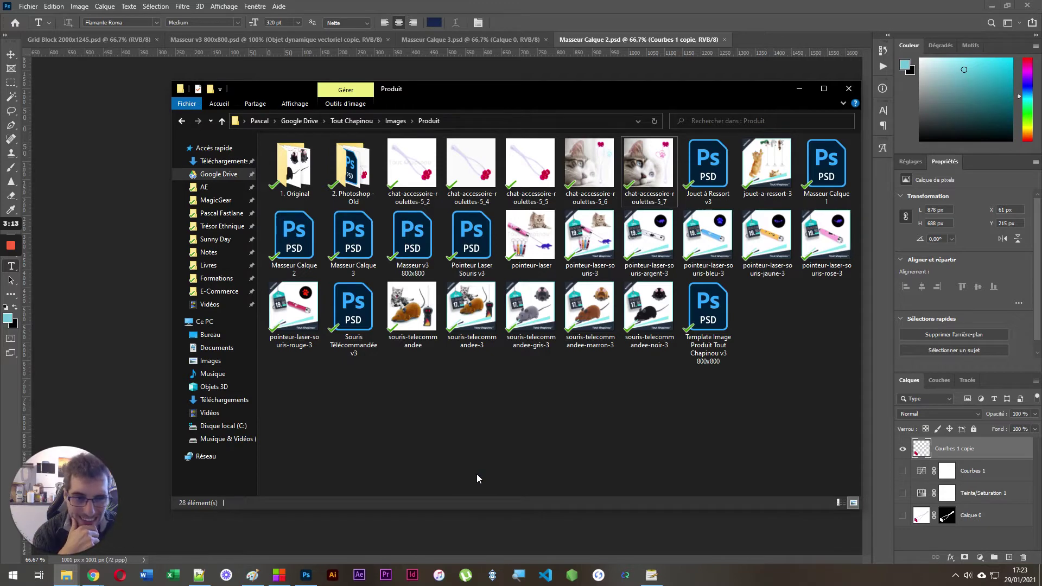
{"action": "left_click_drag", "start_coordinate": [416, 89], "coordinate": [1041, 109]}
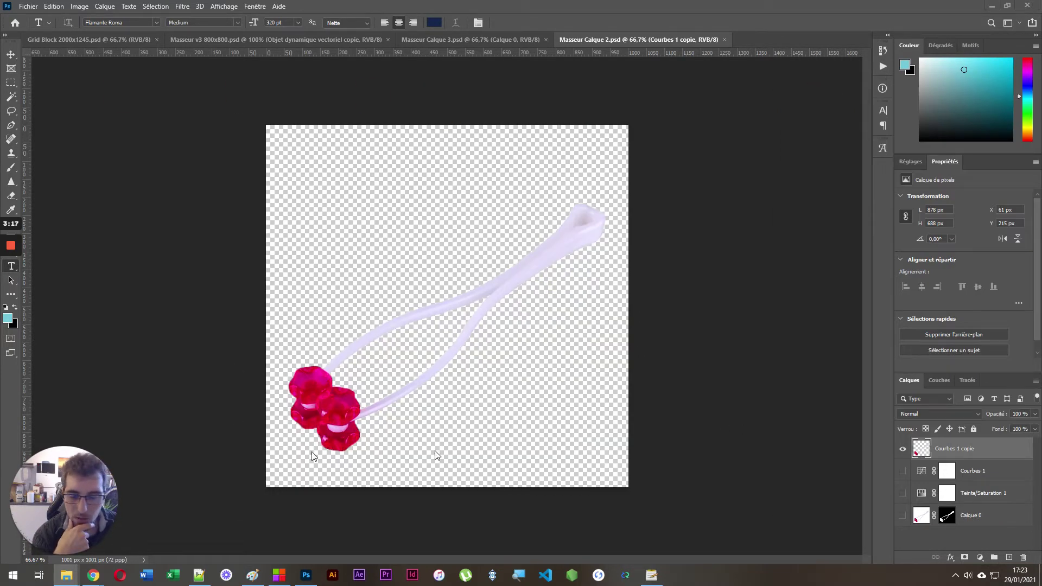
Step: Compare the masked Calque 0 layer with Courbes 1 copie by switching their visibility and inspecting the layer mask
{"action": "left_click", "coordinate": [903, 516]}
{"action": "left_click", "coordinate": [904, 451]}
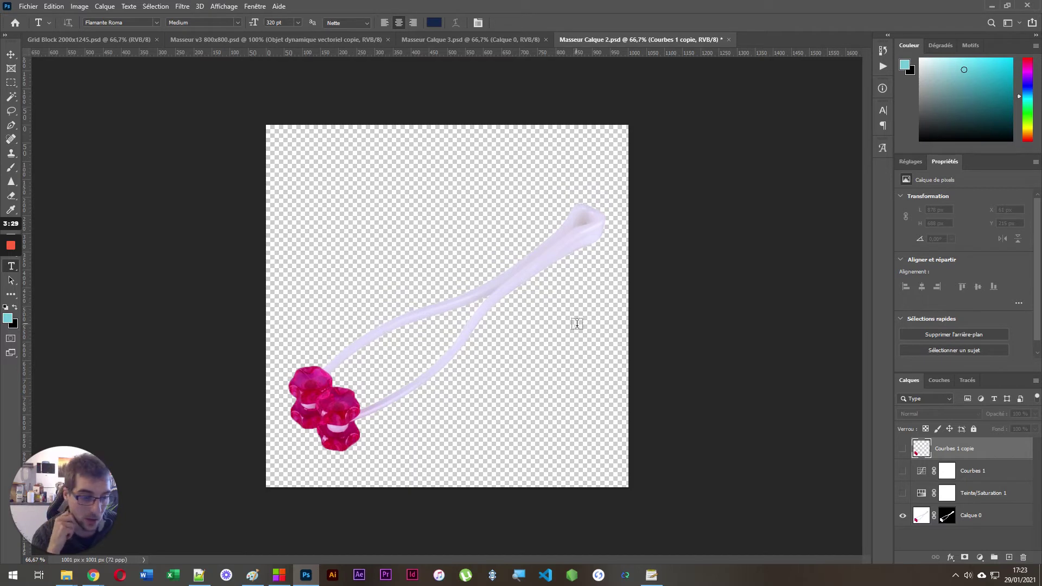
{"action": "left_click", "coordinate": [948, 518]}
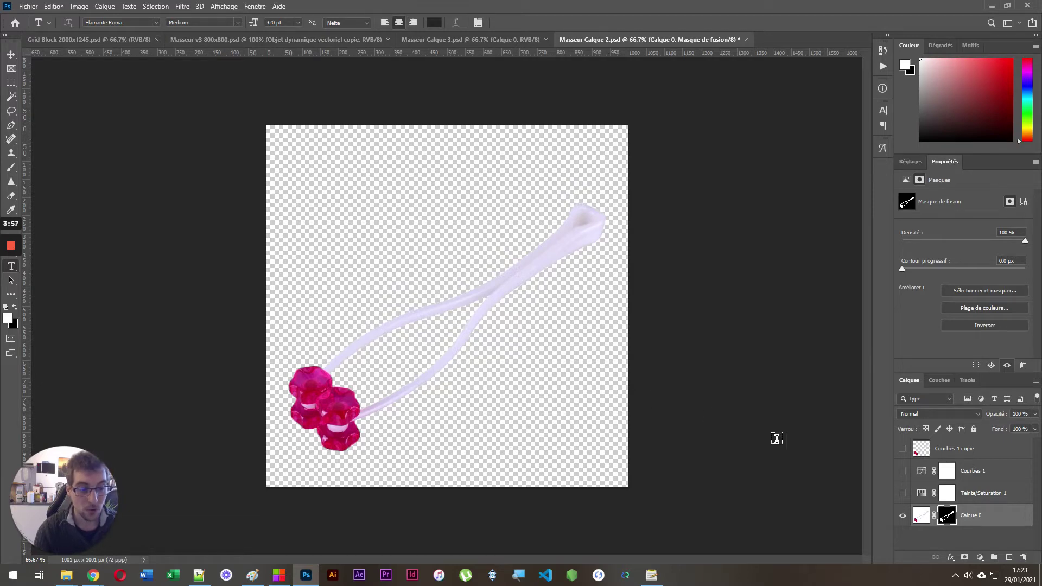
{"action": "left_click", "coordinate": [920, 517]}
{"action": "left_click", "coordinate": [918, 443]}
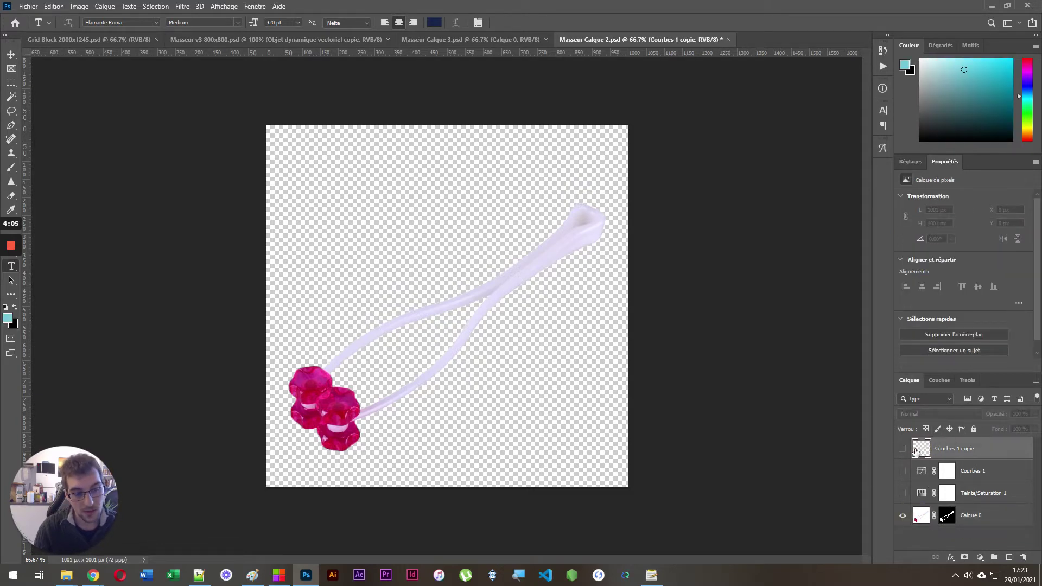
{"action": "left_click", "coordinate": [903, 515]}
{"action": "left_click", "coordinate": [903, 448]}
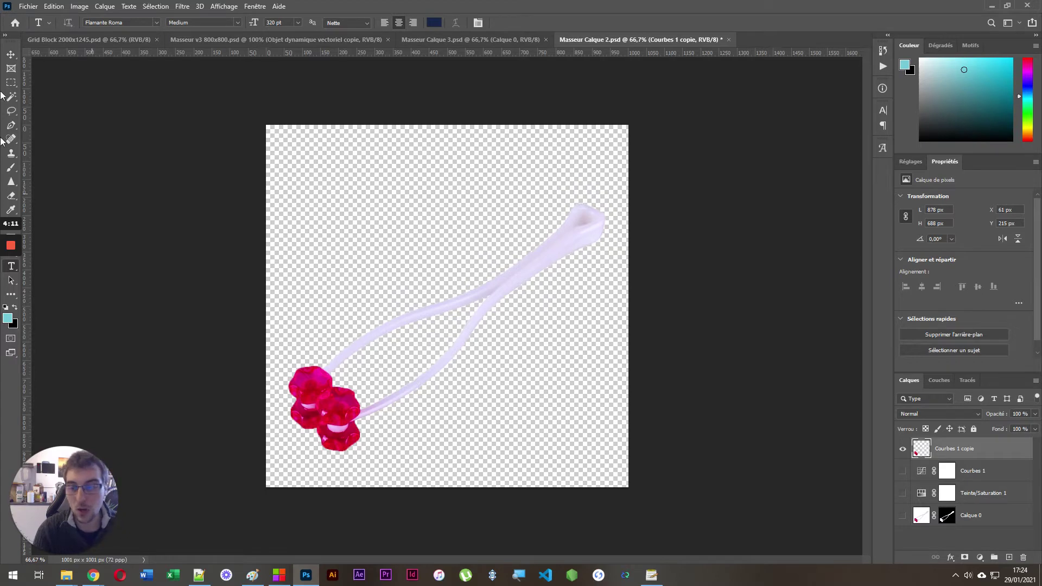
Step: Try copying the Courbes 1 copie layer into Masseur Calque 3.psd with the Move tool, undo it and return to Masseur Calque 2.psd
{"action": "left_click", "coordinate": [9, 56]}
{"action": "left_click_drag", "start_coordinate": [554, 251], "coordinate": [465, 283]}
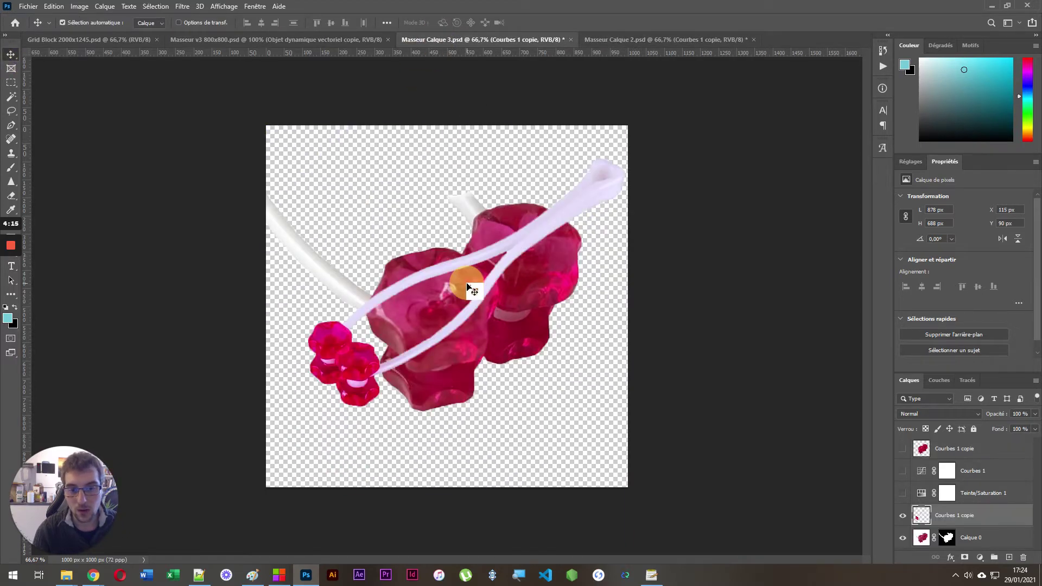
{"action": "key", "text": "ctrl+z"}
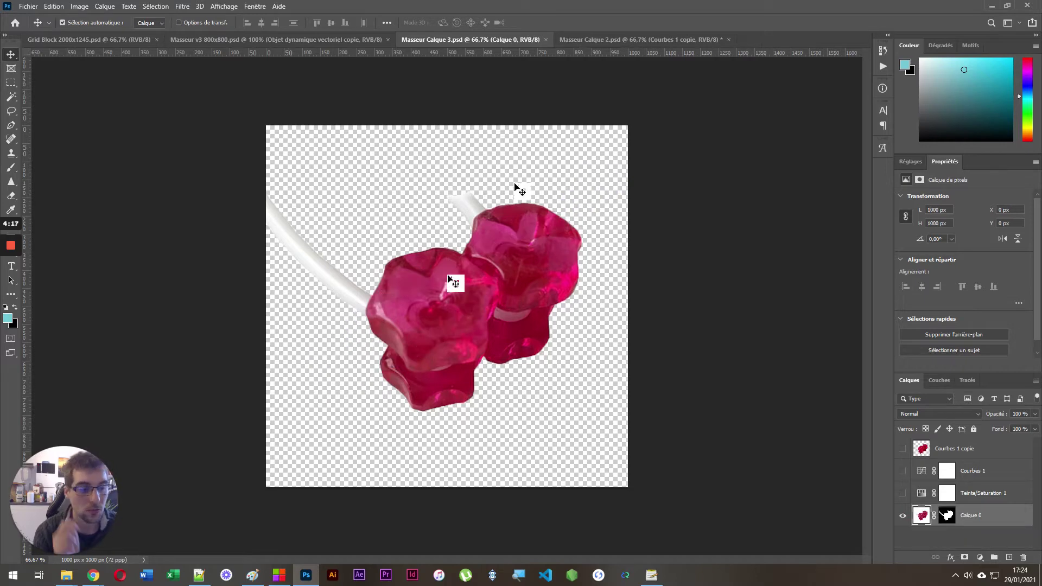
{"action": "left_click", "coordinate": [623, 38]}
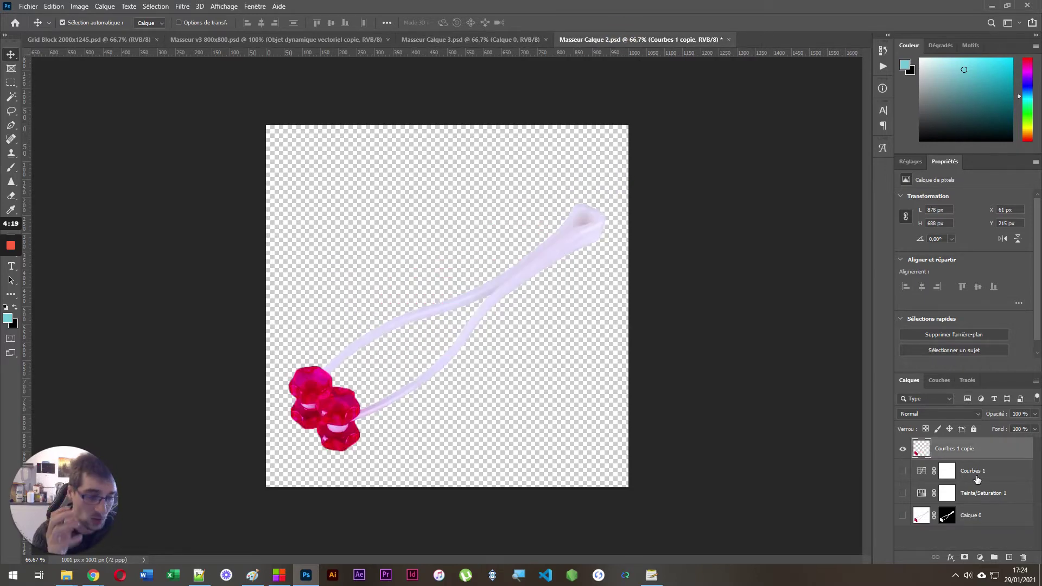
Step: Compare the canvas with and without the Courbes 1 copie layer, leaving that layer hidden
{"action": "left_click", "coordinate": [903, 449]}
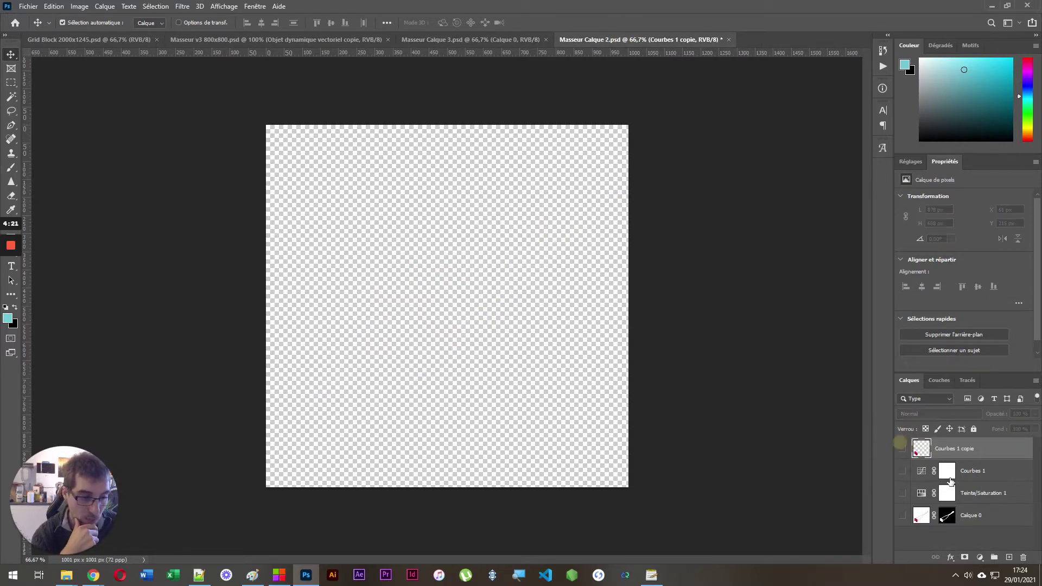
{"action": "left_click", "coordinate": [903, 448]}
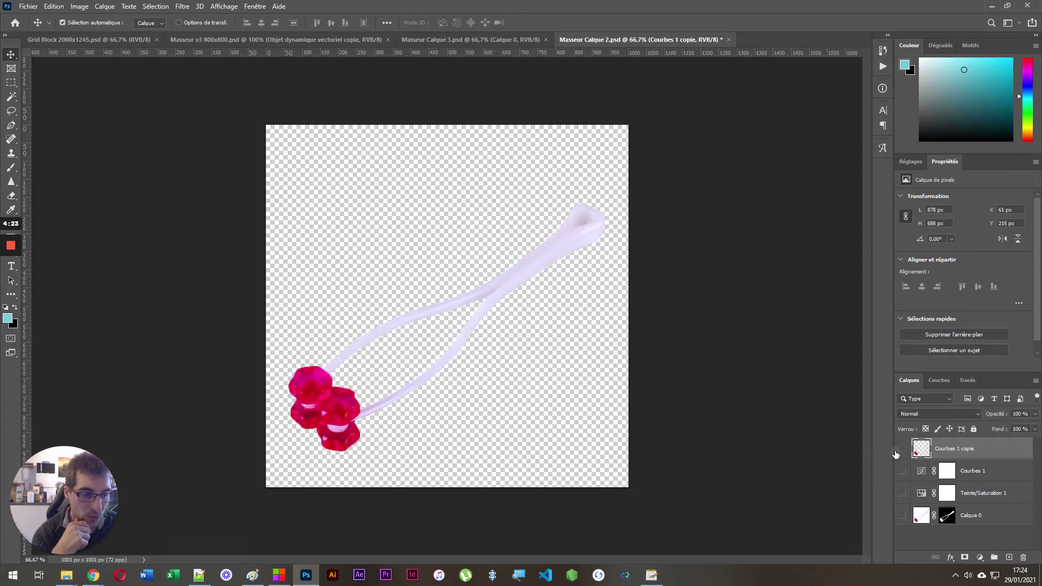
{"action": "left_click", "coordinate": [903, 449]}
{"action": "right_click", "coordinate": [946, 455]}
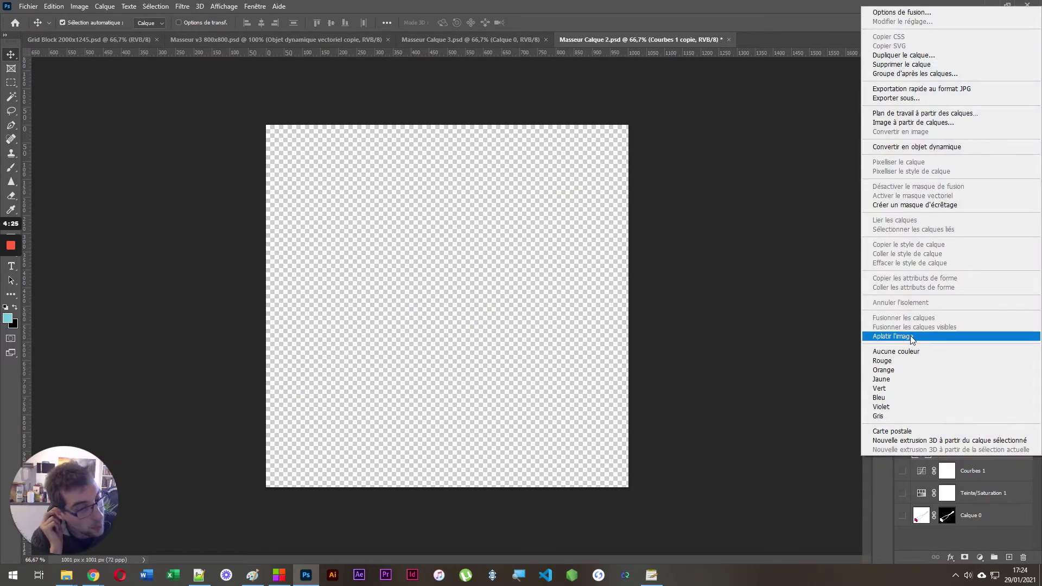
{"action": "left_click", "coordinate": [906, 463]}
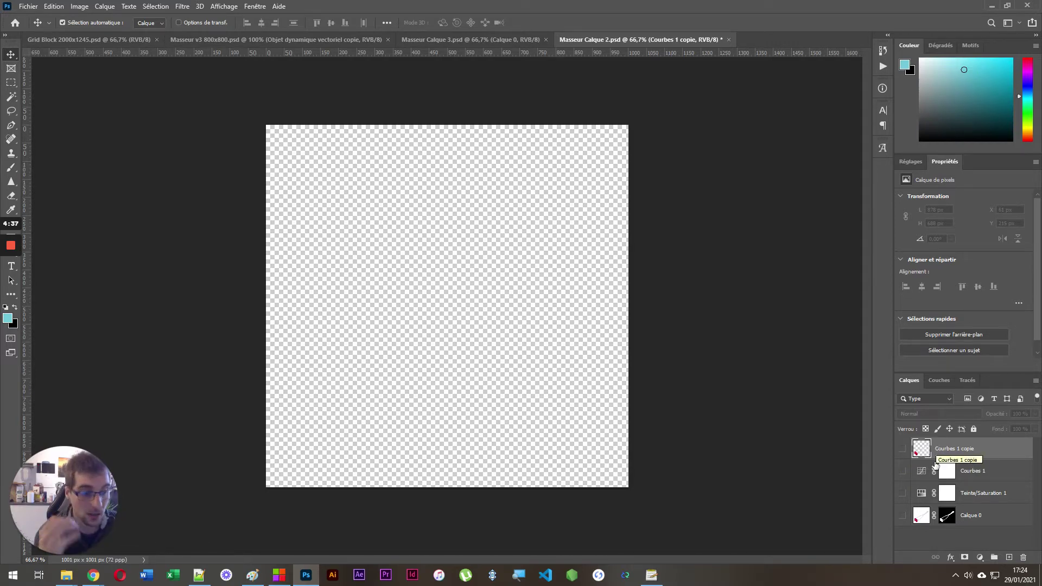
Step: Show the Calque 0 layer and select its layer mask
{"action": "left_click", "coordinate": [903, 516]}
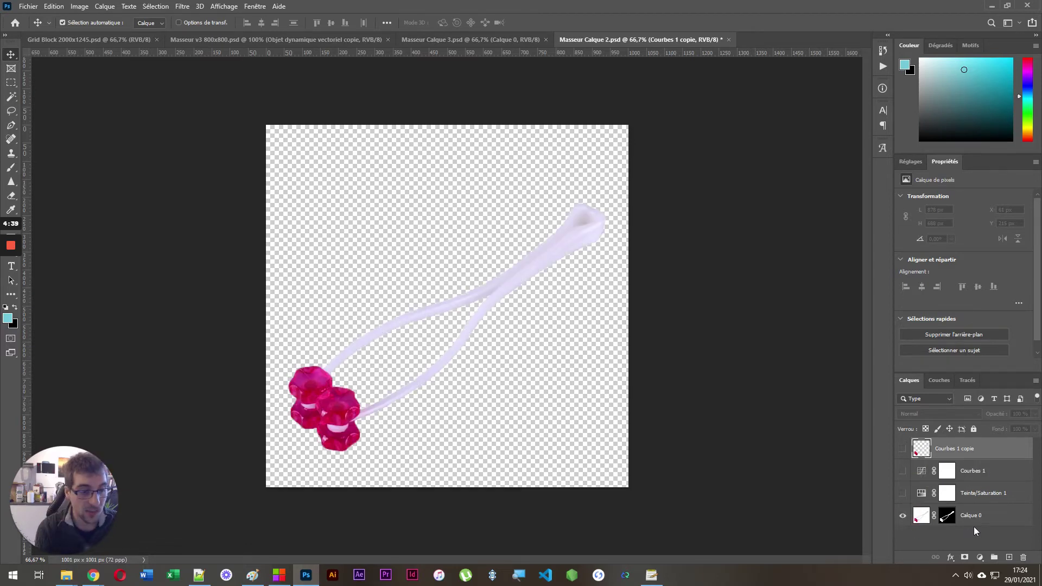
{"action": "left_click", "coordinate": [947, 518]}
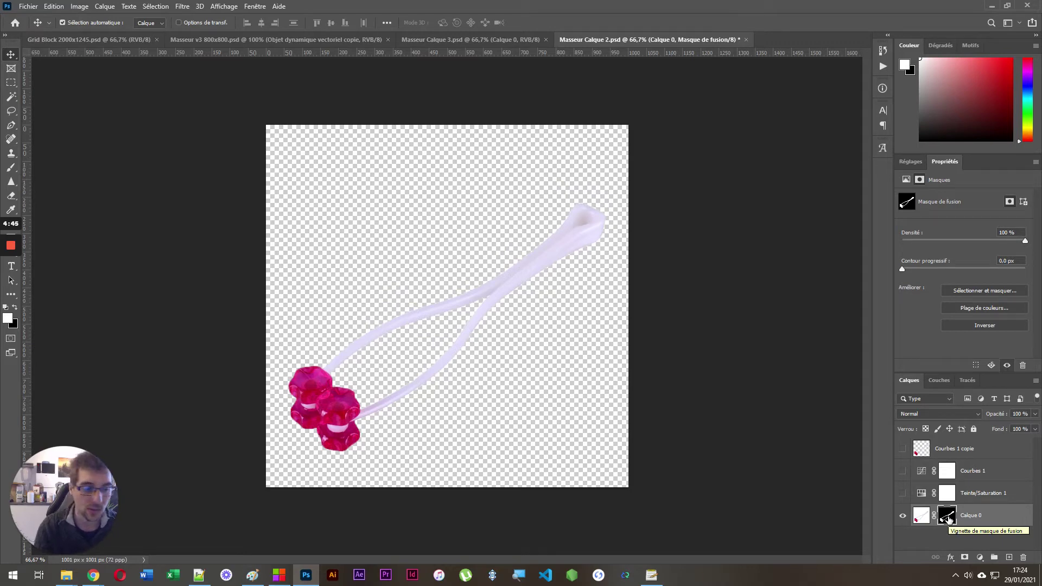
{"action": "right_click", "coordinate": [920, 512]}
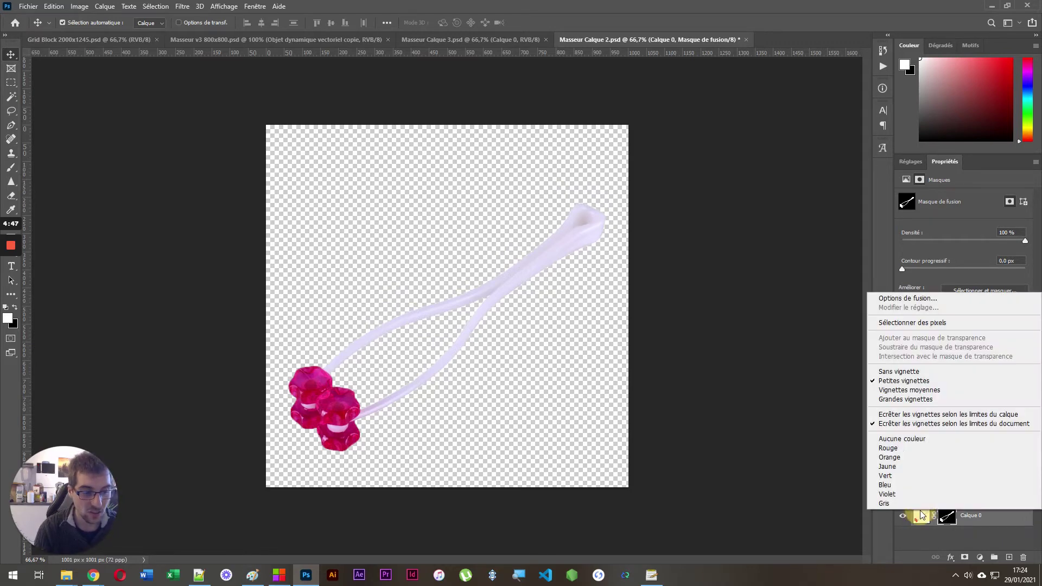
{"action": "left_click", "coordinate": [931, 549]}
Step: Try flattening the image with its hidden layers discarded and unlocking the resulting background, and undo both changes
{"action": "left_click", "coordinate": [958, 448]}
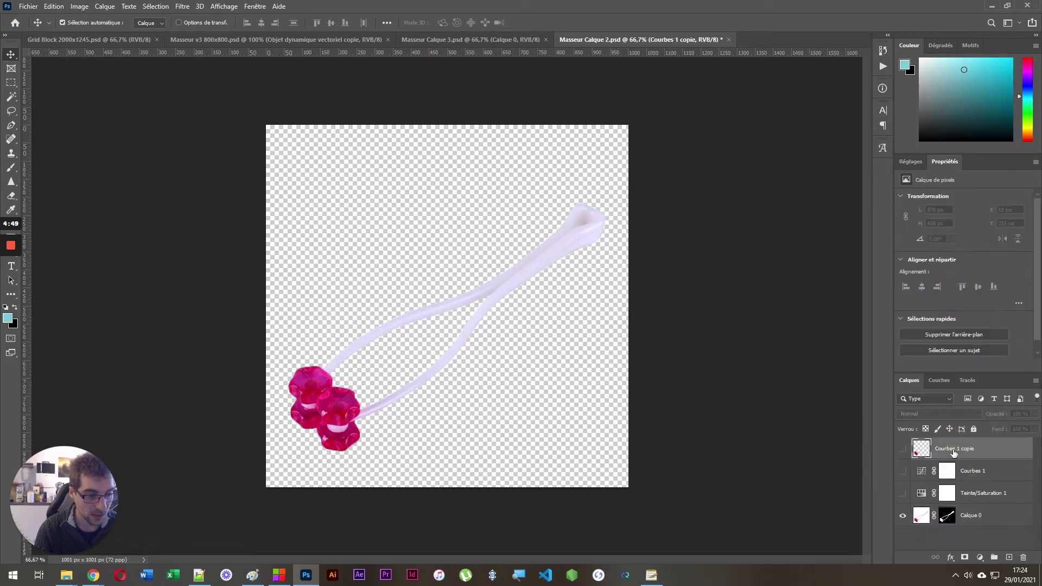
{"action": "right_click", "coordinate": [955, 448]}
{"action": "left_click", "coordinate": [825, 332]}
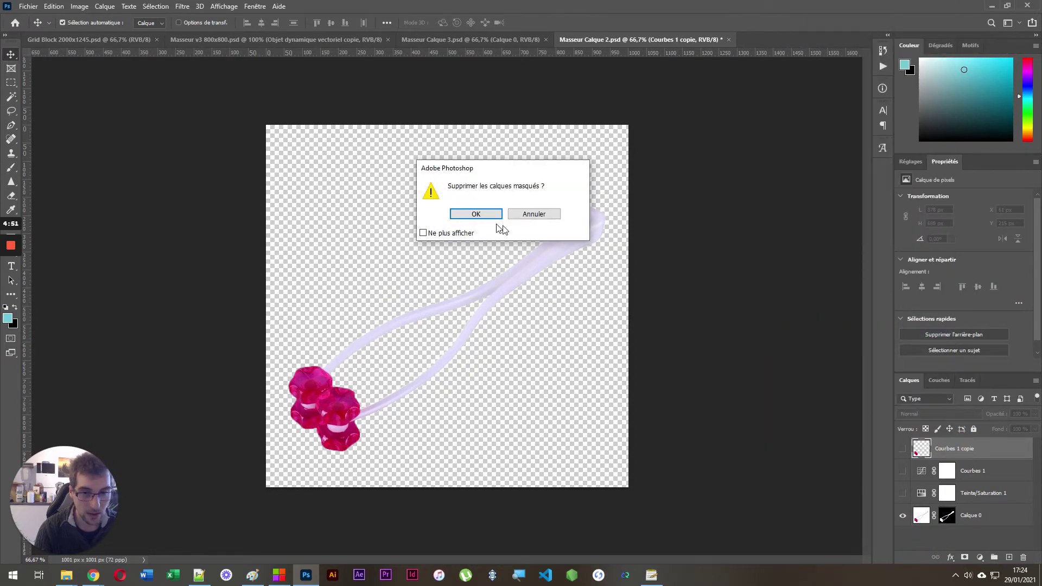
{"action": "left_click", "coordinate": [468, 216]}
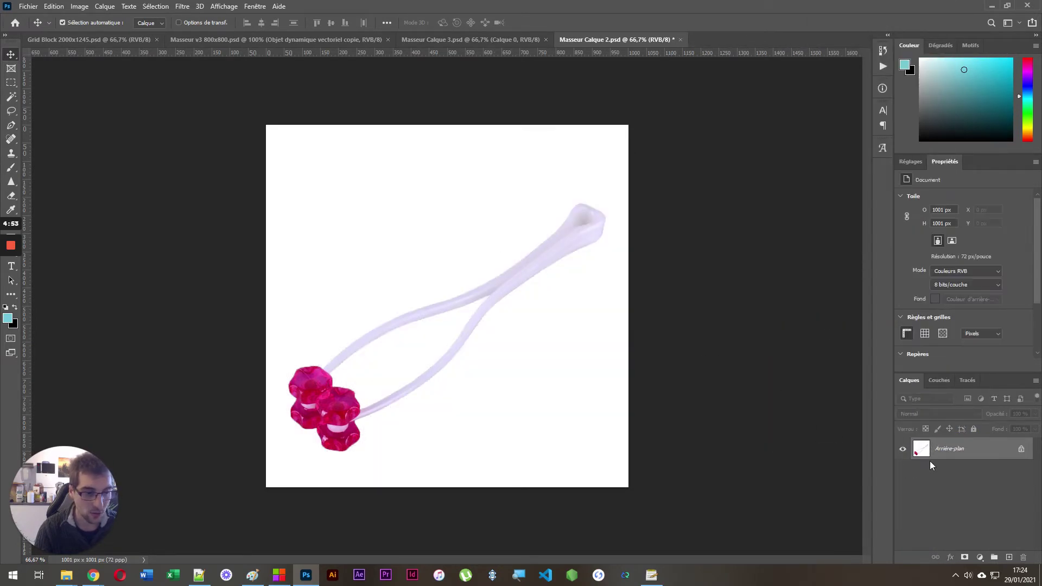
{"action": "left_click", "coordinate": [1022, 449]}
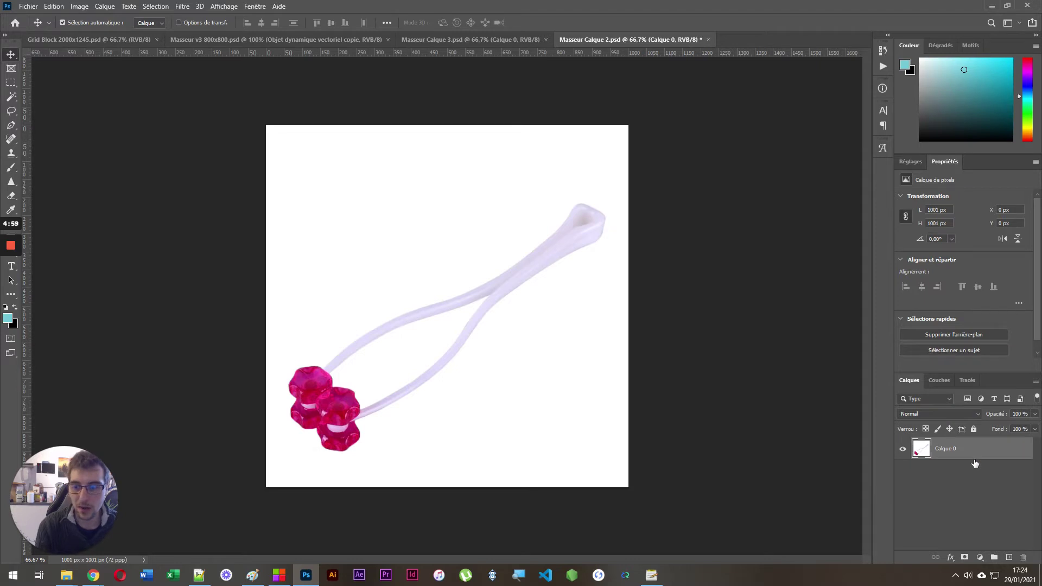
{"action": "key", "text": "ctrl+z"}
{"action": "key", "text": "ctrl+z"}
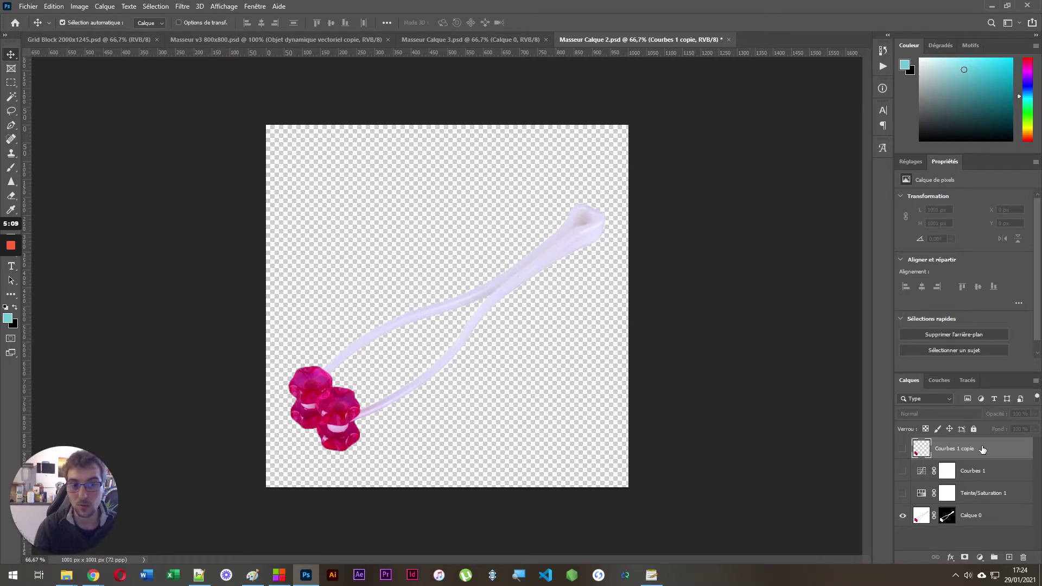
Step: View the massager visuals in the bestseller section and top banner of the Tout Chapinou website, and return to Photoshop
{"action": "left_click", "coordinate": [305, 577]}
{"action": "scroll", "coordinate": [294, 354], "scroll_direction": "up", "scroll_amount": 7}
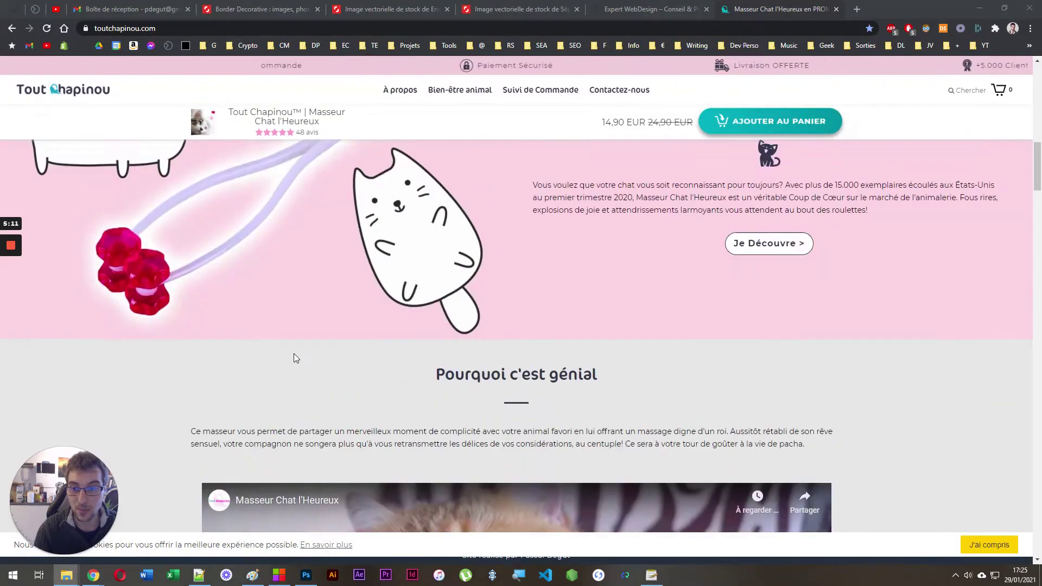
{"action": "scroll", "coordinate": [373, 216], "scroll_direction": "down", "scroll_amount": 3}
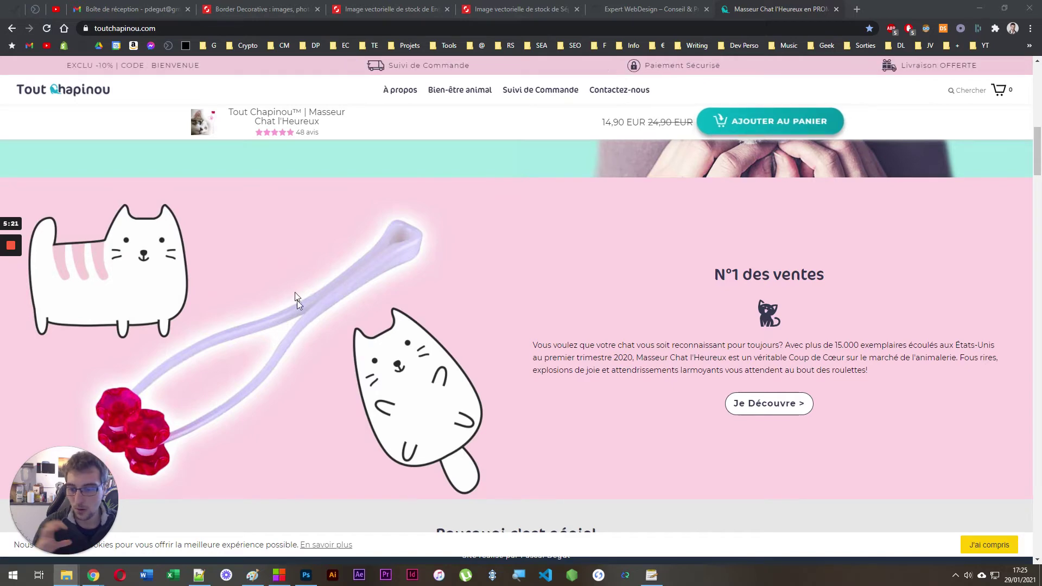
{"action": "scroll", "coordinate": [409, 389], "scroll_direction": "up", "scroll_amount": 10}
{"action": "scroll", "coordinate": [406, 384], "scroll_direction": "up", "scroll_amount": 3}
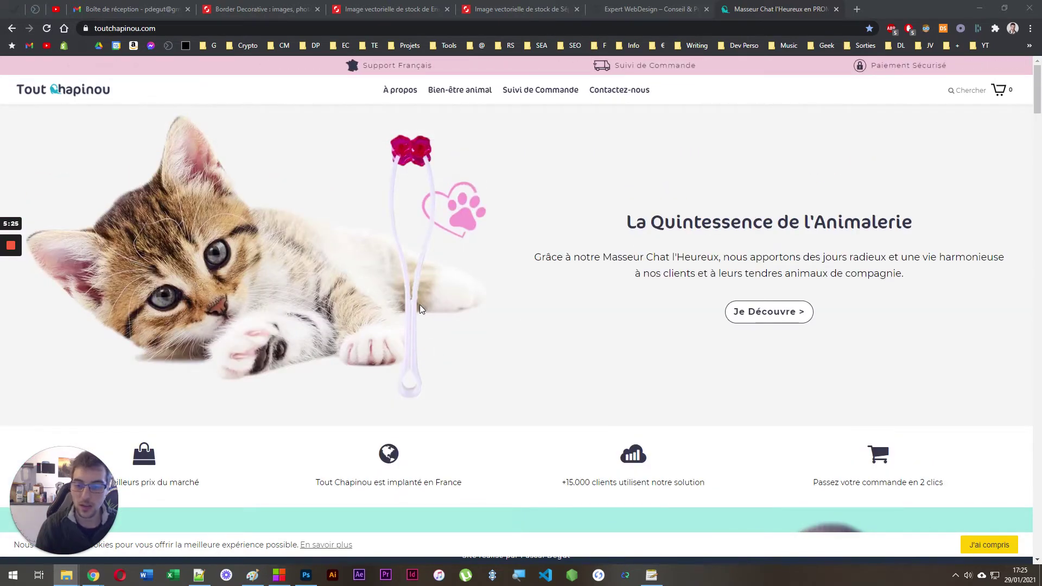
{"action": "scroll", "coordinate": [419, 305], "scroll_direction": "down", "scroll_amount": 6}
{"action": "left_click", "coordinate": [308, 576]}
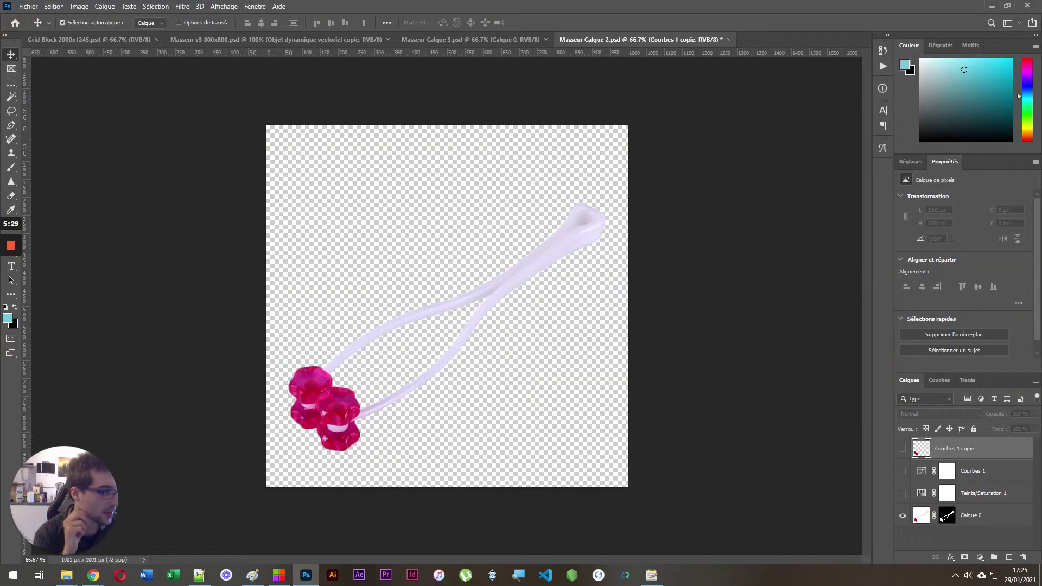
Step: Open 41dJLIYH93L._SL1024_.jpg from the 1. Original folder in Photoshop and unlock its background as a regular layer
{"action": "left_click_drag", "start_coordinate": [1041, 136], "coordinate": [553, 106]}
{"action": "double_click", "coordinate": [562, 212]}
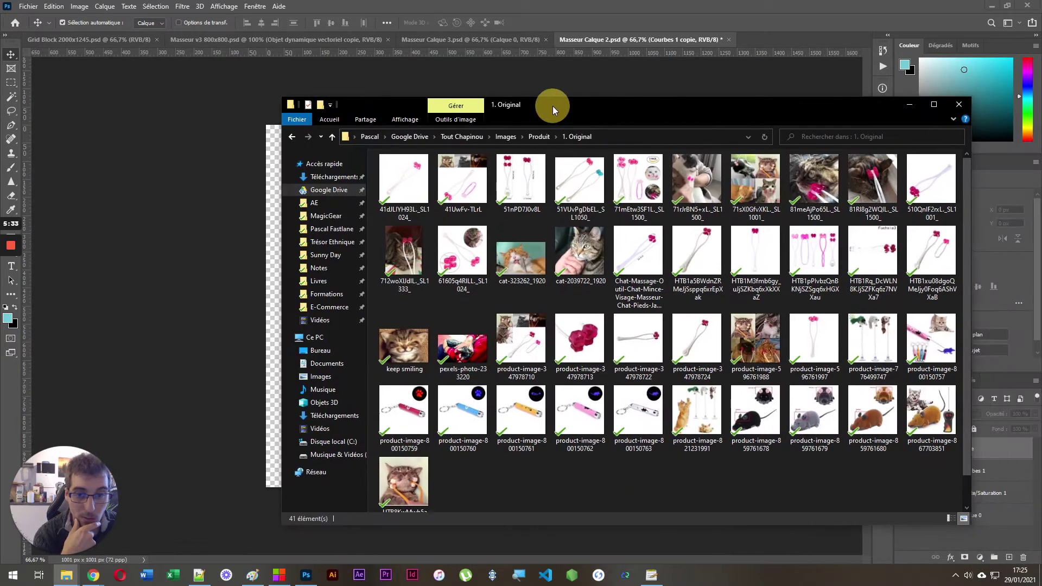
{"action": "left_click_drag", "start_coordinate": [743, 72], "coordinate": [790, 32]}
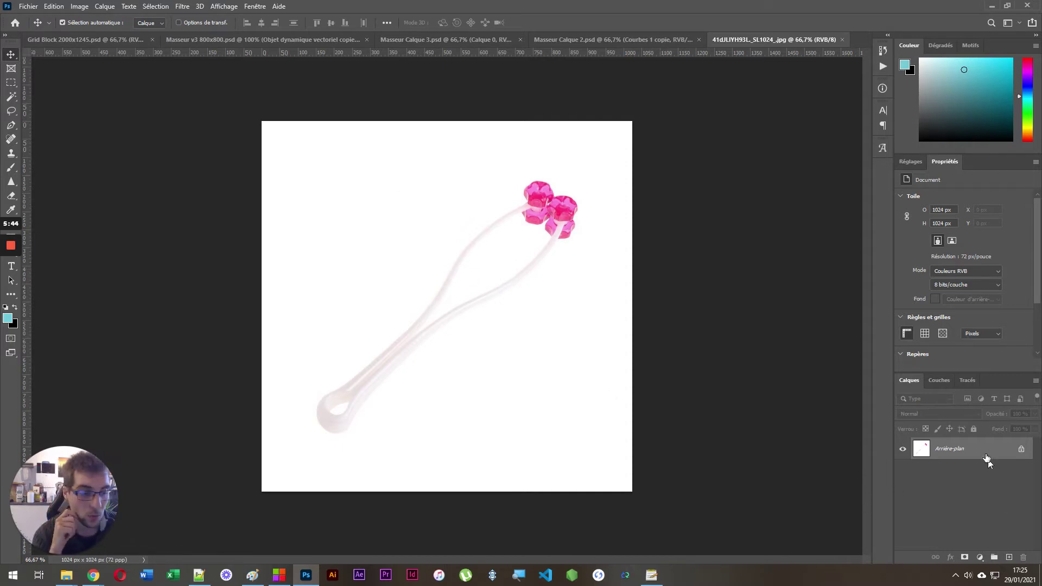
{"action": "left_click", "coordinate": [1022, 450]}
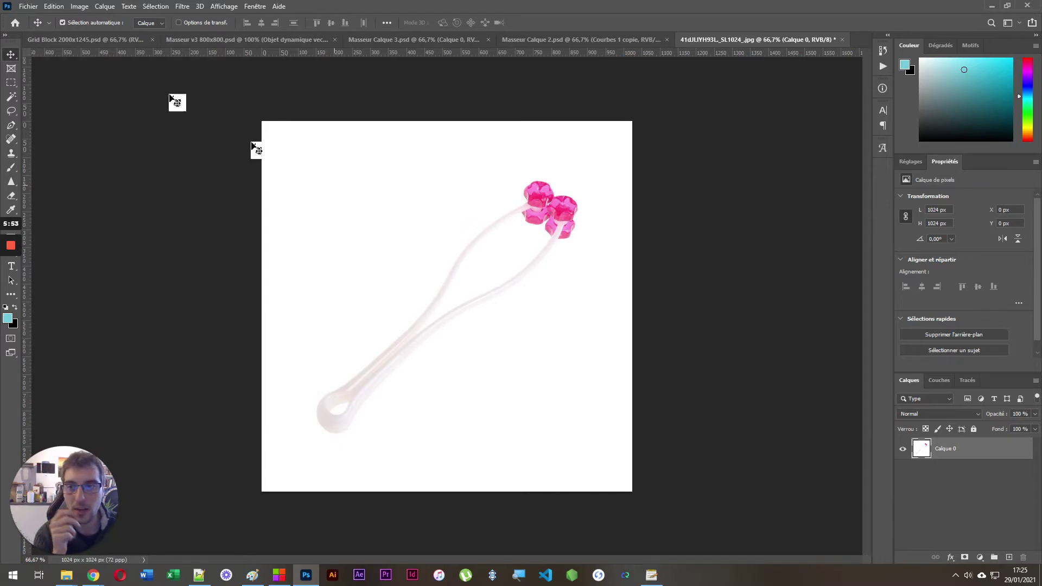
Step: Check the colour mode and bit depth set for the massager image without changing them
{"action": "left_click", "coordinate": [79, 6]}
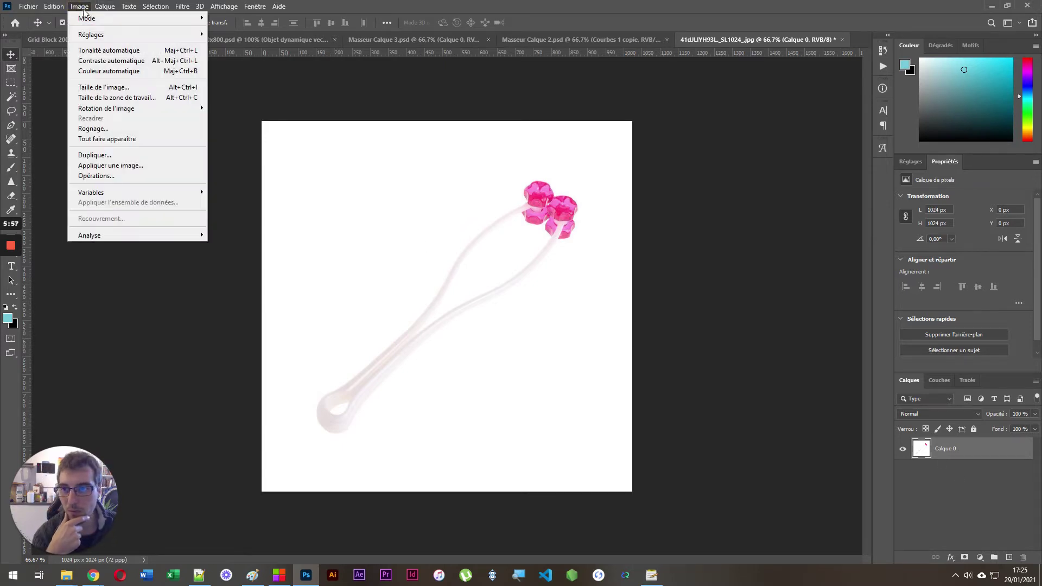
{"action": "mouse_move", "coordinate": [87, 18]}
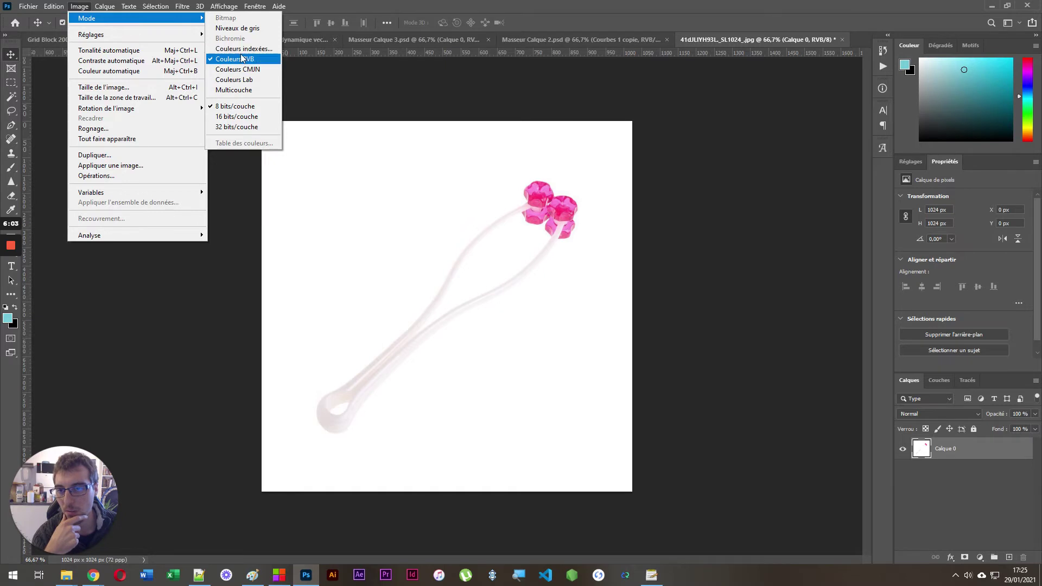
{"action": "left_click", "coordinate": [79, 6]}
{"action": "left_click", "coordinate": [79, 6]}
{"action": "mouse_move", "coordinate": [100, 18]}
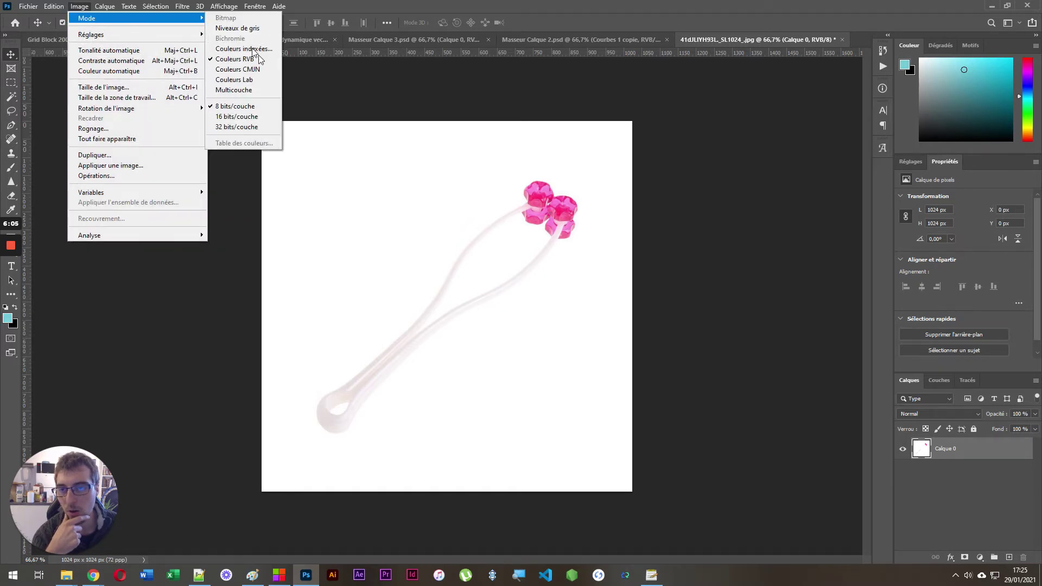
{"action": "left_click", "coordinate": [567, 7]}
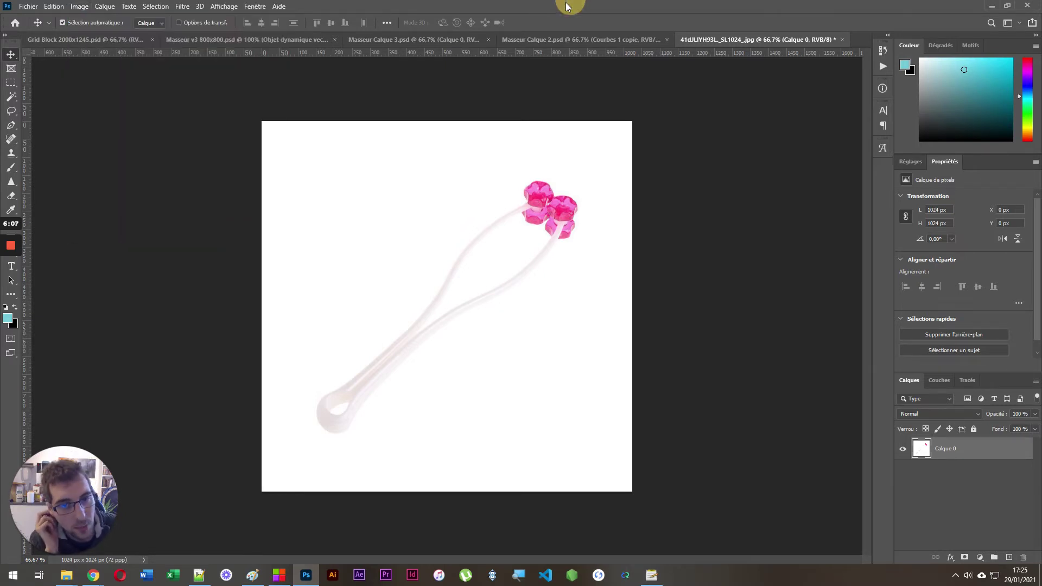
Step: Look over the available layer effects, adjustments, patterns, properties and paths, returning to the adjustments and the layer list
{"action": "left_click", "coordinate": [951, 557]}
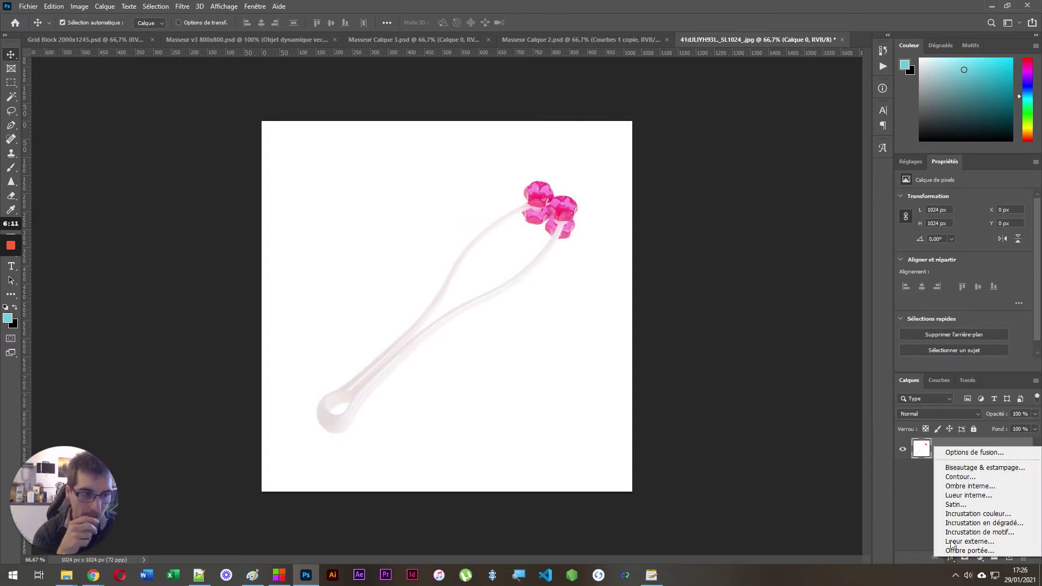
{"action": "left_click", "coordinate": [901, 161]}
{"action": "left_click", "coordinate": [910, 162]}
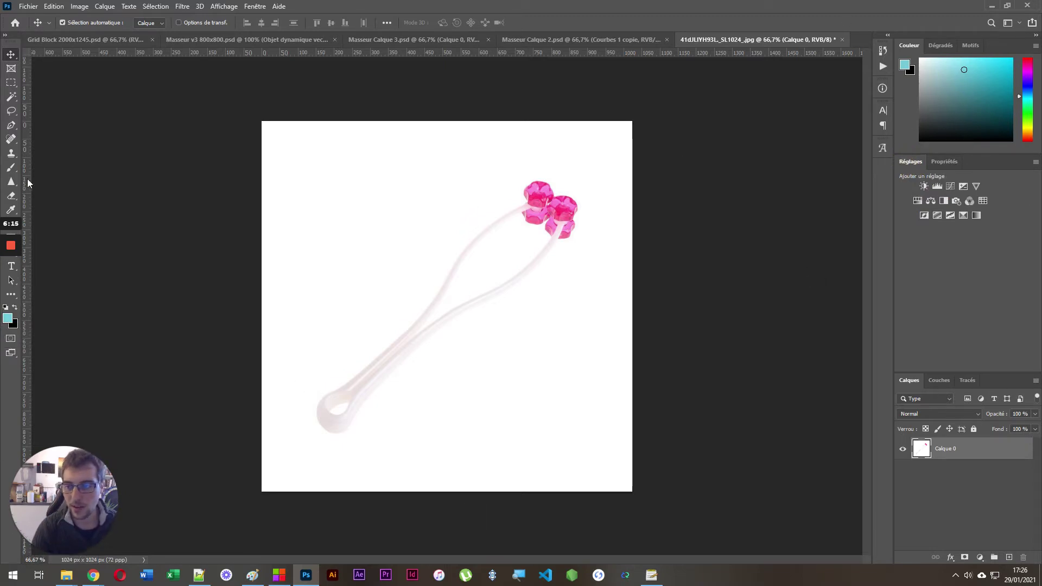
{"action": "left_click", "coordinate": [98, 251]}
{"action": "left_click", "coordinate": [98, 252]}
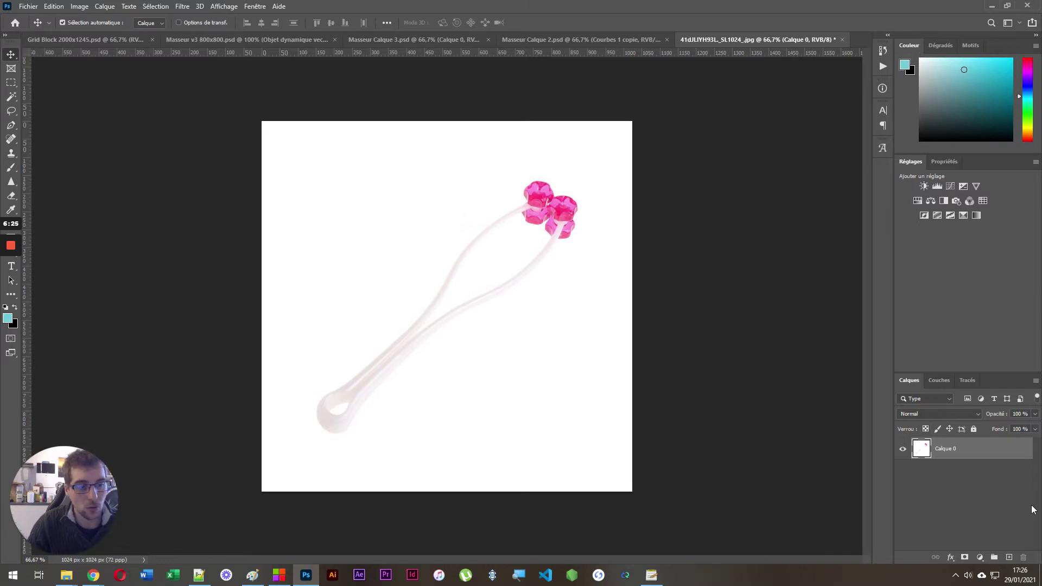
{"action": "left_click", "coordinate": [950, 46]}
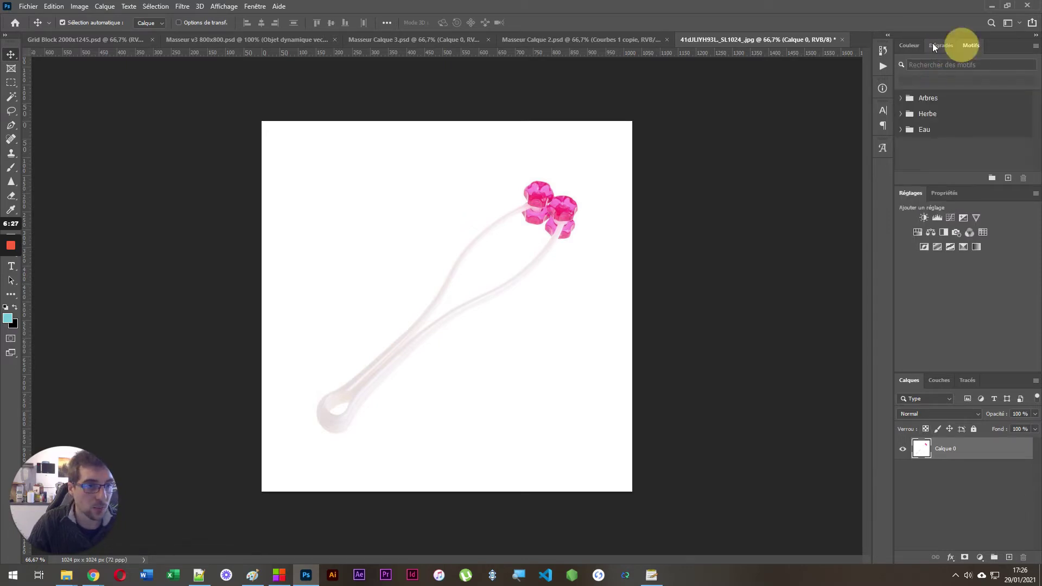
{"action": "left_click", "coordinate": [908, 44]}
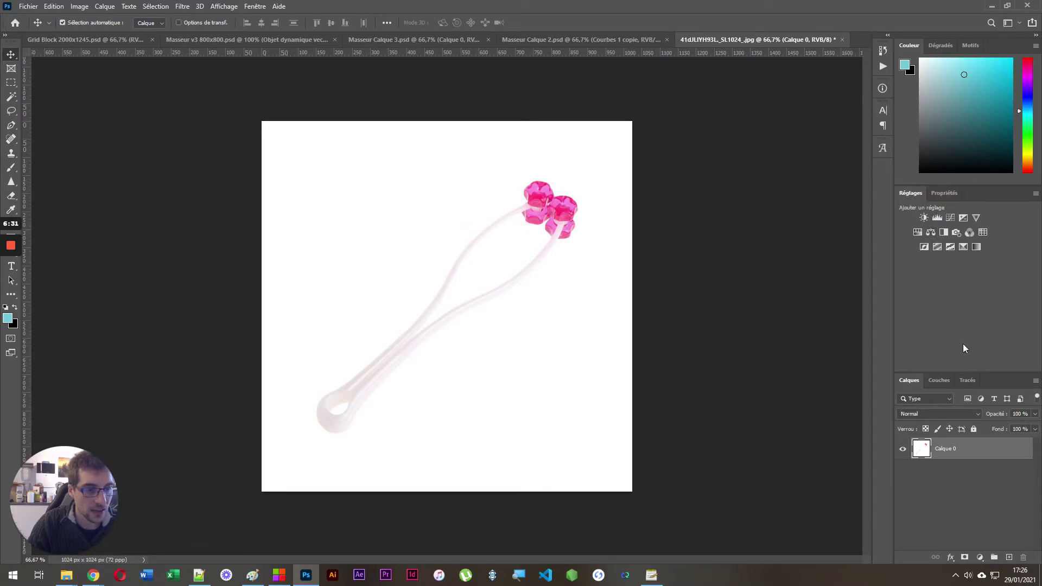
{"action": "left_click", "coordinate": [937, 192]}
{"action": "left_click", "coordinate": [913, 194]}
{"action": "left_click", "coordinate": [966, 380]}
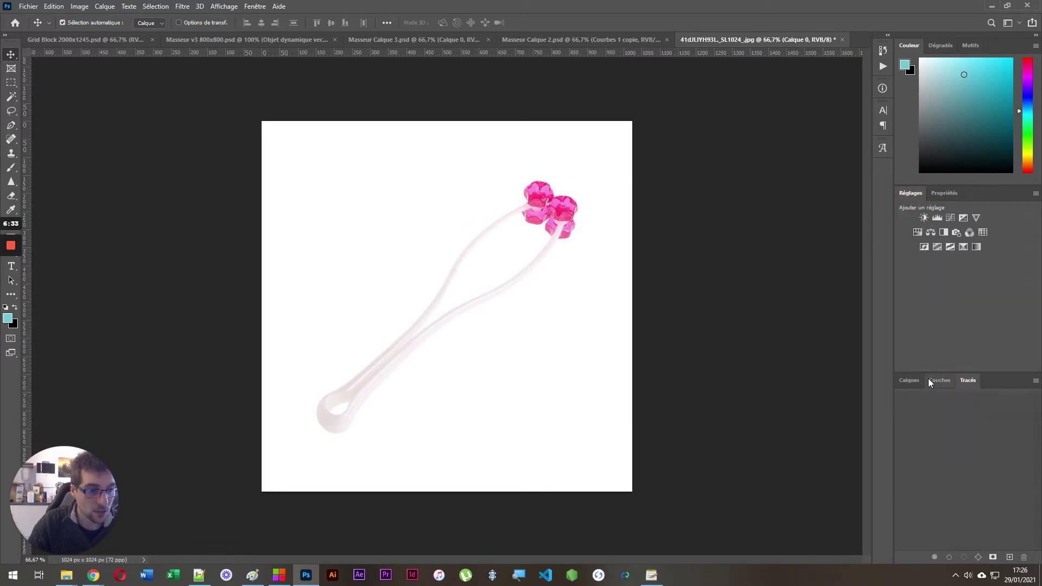
{"action": "left_click", "coordinate": [914, 381]}
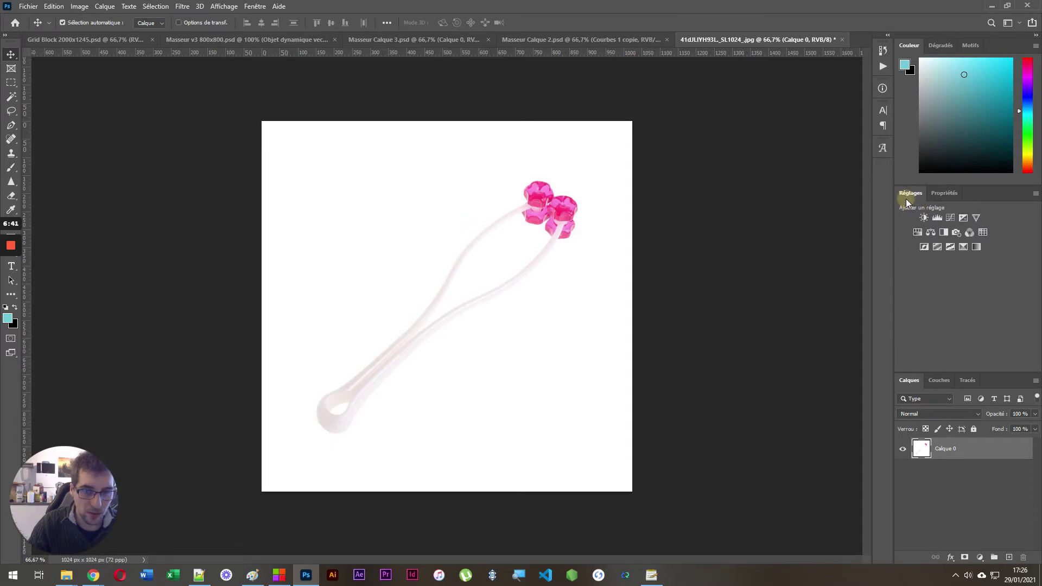
Step: Add a Curves adjustment layer above Calque 0
{"action": "left_click", "coordinate": [950, 217]}
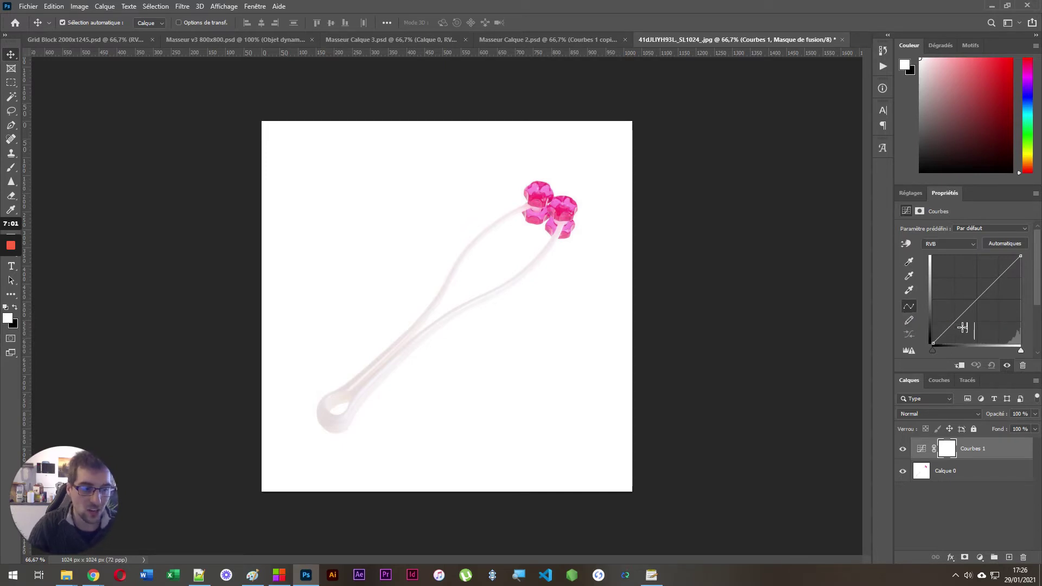
Step: Try darkening the massager by bending the RGB curve downward, straighten it, bend it again and undo the curve change
{"action": "left_click_drag", "start_coordinate": [963, 327], "coordinate": [997, 307]}
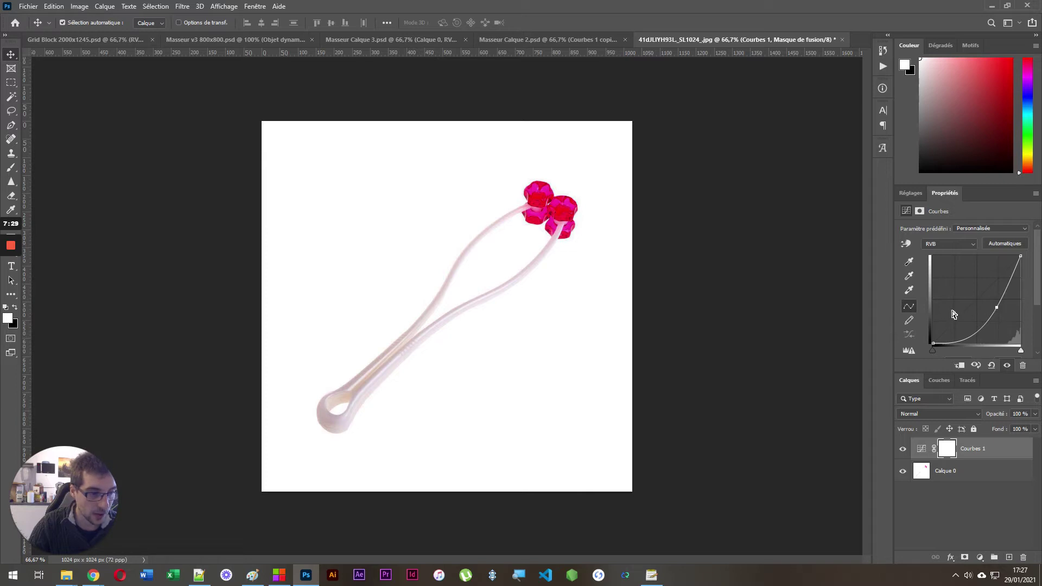
{"action": "left_click_drag", "start_coordinate": [995, 308], "coordinate": [974, 303]}
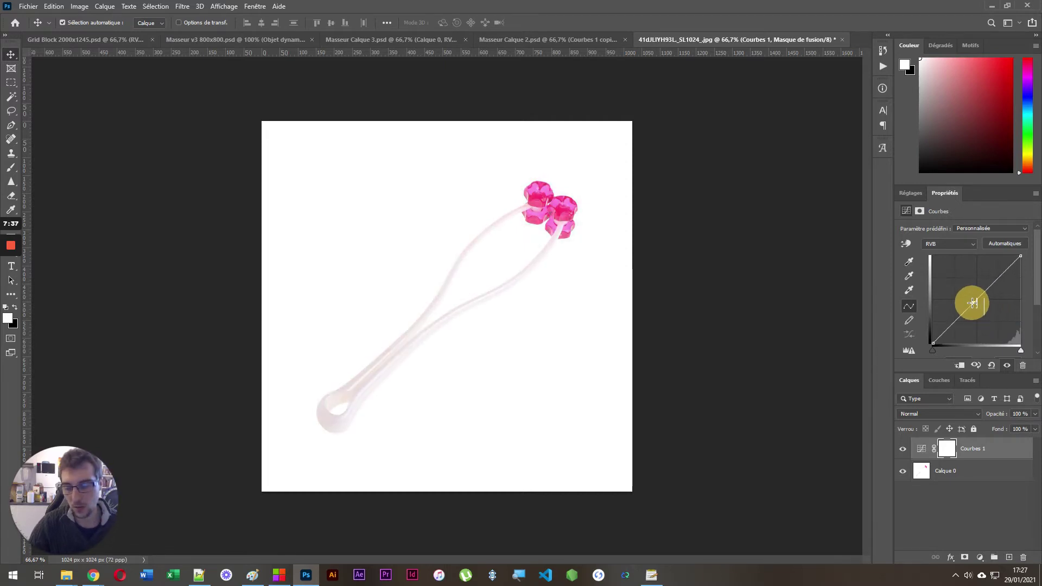
{"action": "left_click_drag", "start_coordinate": [972, 303], "coordinate": [996, 312]}
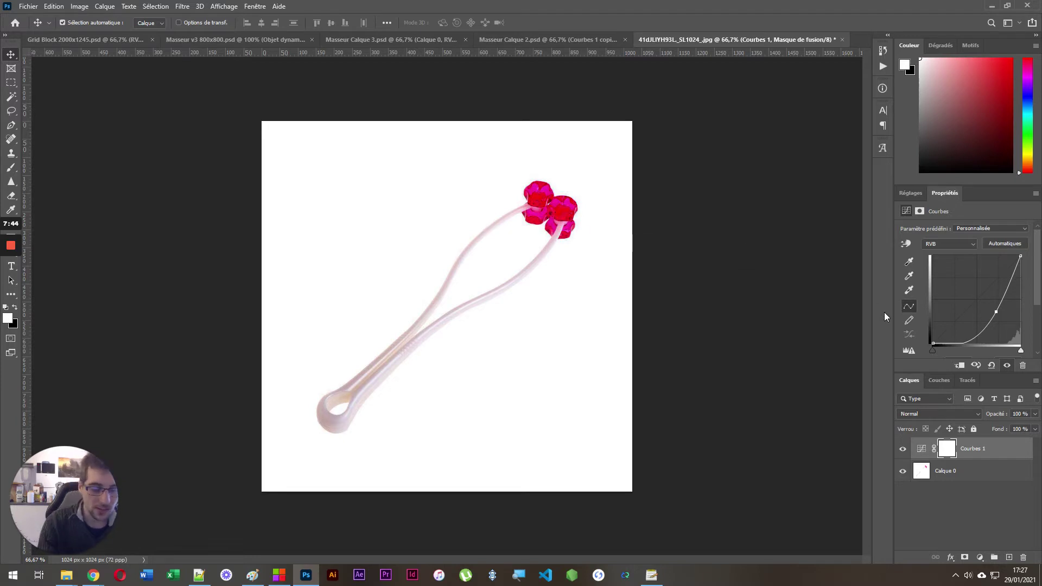
{"action": "key", "text": "ctrl+z"}
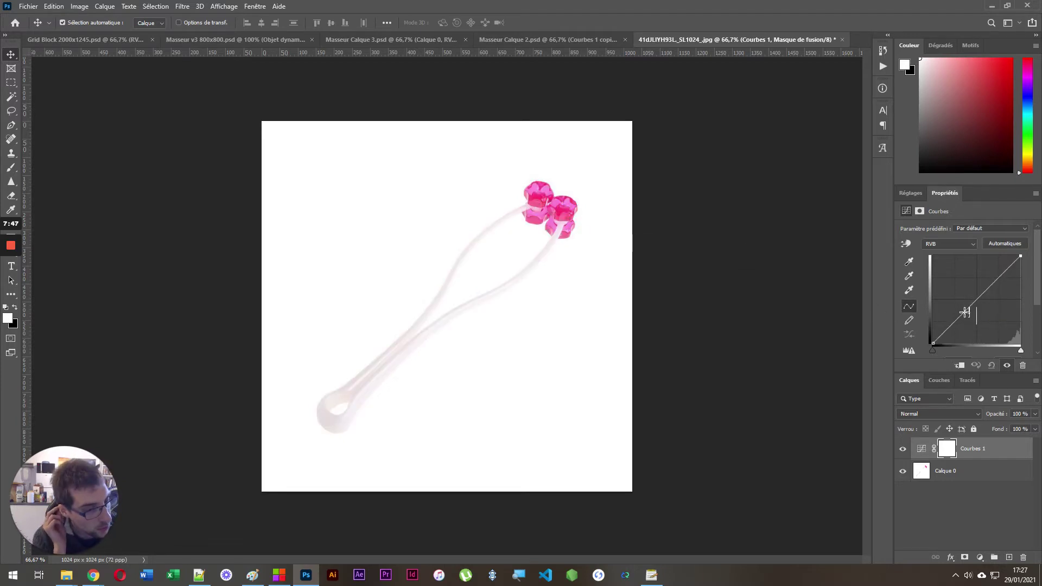
Step: Shape the RGB curve of Courbes 1 into an S, with a lowered shadow point and a slightly raised highlight point
{"action": "left_click", "coordinate": [961, 313]}
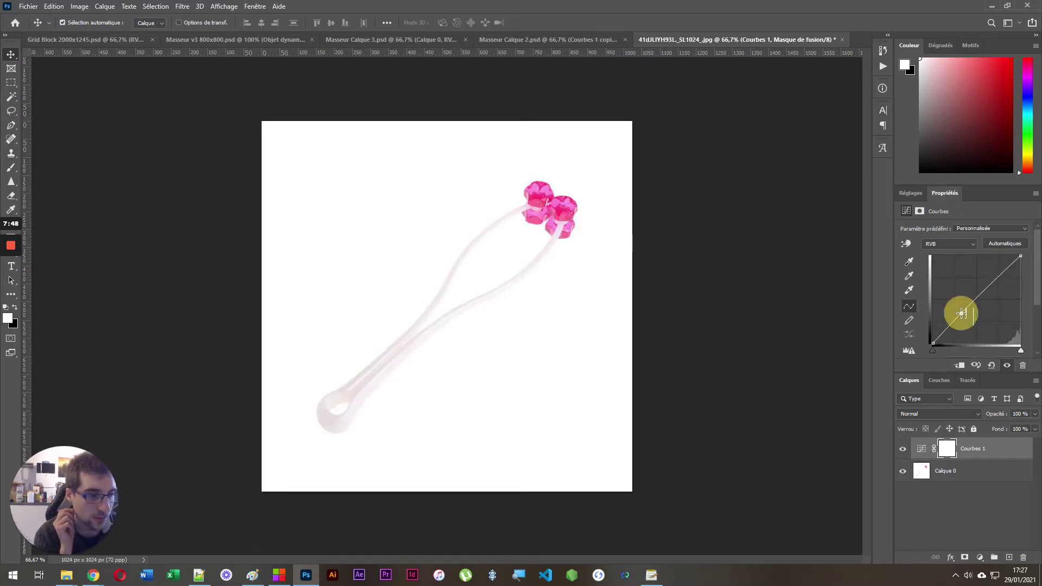
{"action": "left_click", "coordinate": [998, 277]}
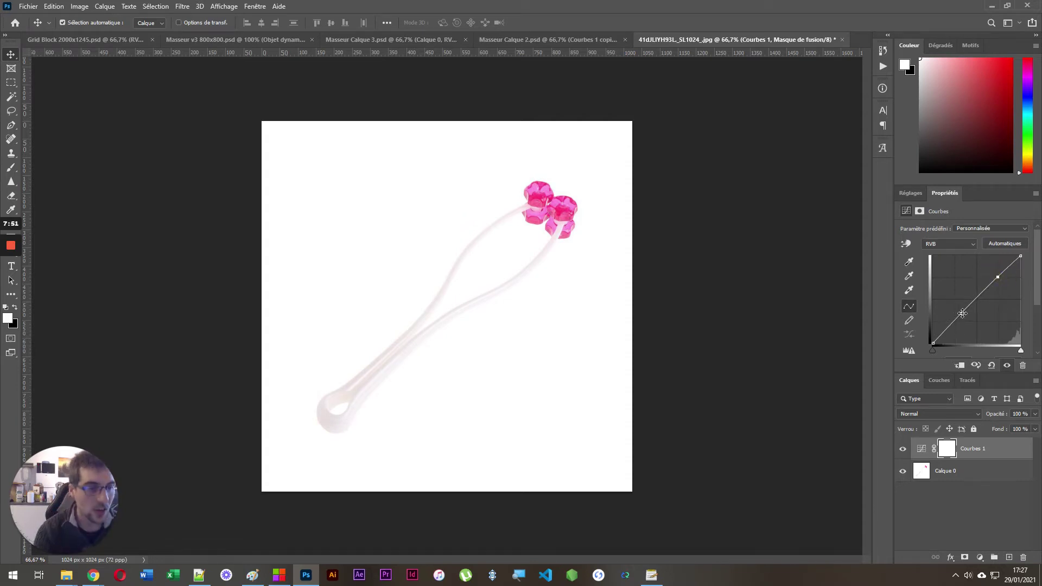
{"action": "left_click_drag", "start_coordinate": [962, 313], "coordinate": [965, 321]}
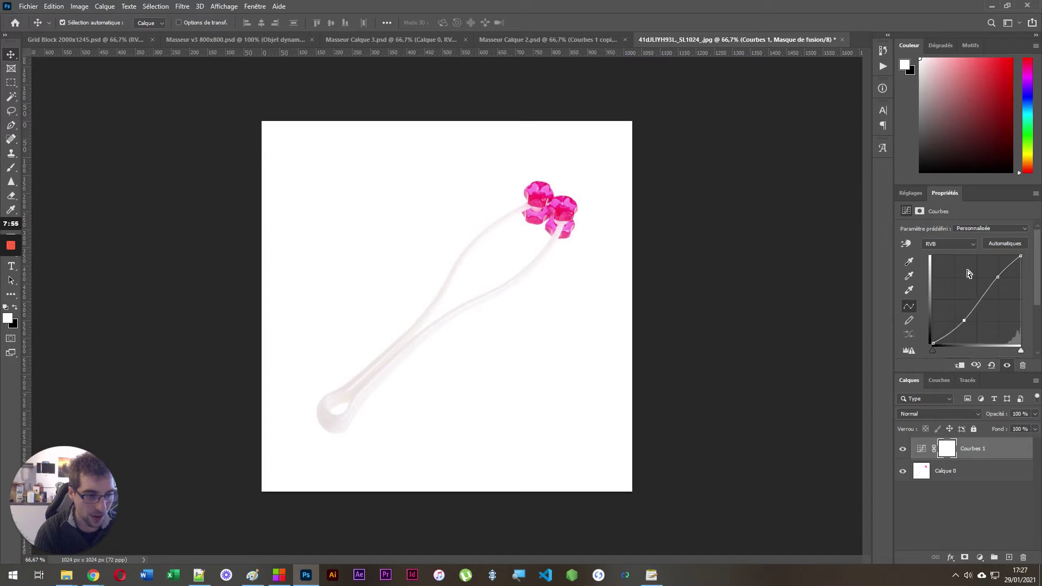
{"action": "left_click", "coordinate": [997, 279]}
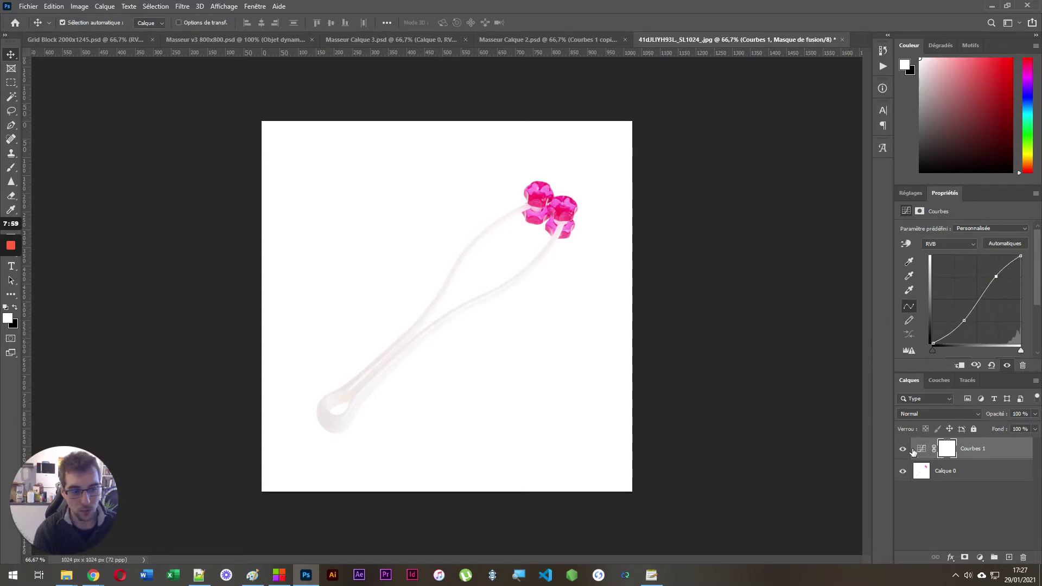
Step: Compare the massager with and without the Courbes 1 adjustment by toggling its visibility repeatedly
{"action": "left_click", "coordinate": [903, 450]}
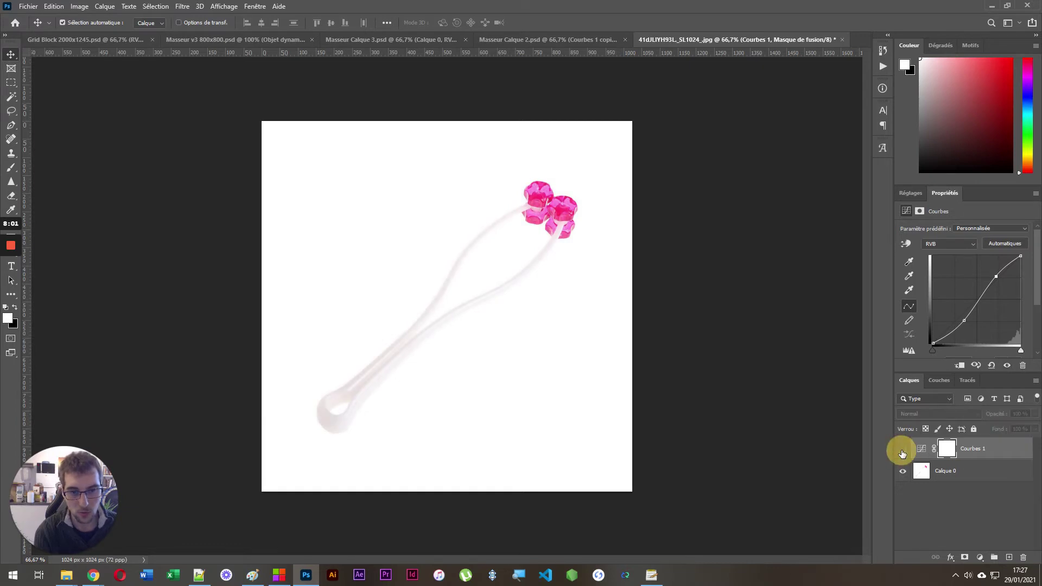
{"action": "left_click", "coordinate": [902, 450]}
{"action": "left_click", "coordinate": [903, 450]}
{"action": "left_click", "coordinate": [903, 453]}
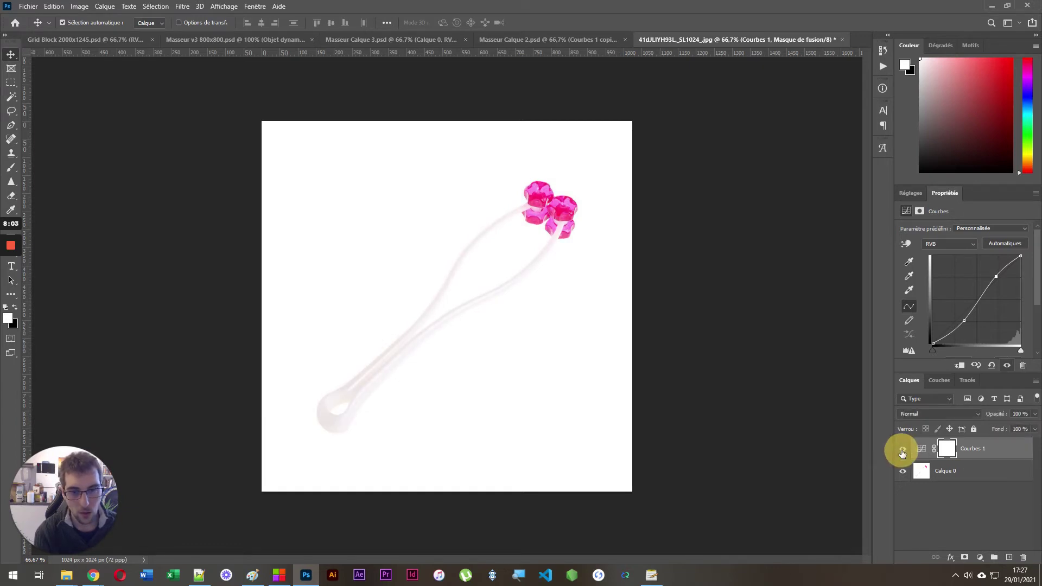
{"action": "left_click", "coordinate": [903, 452]}
{"action": "left_click", "coordinate": [903, 453]}
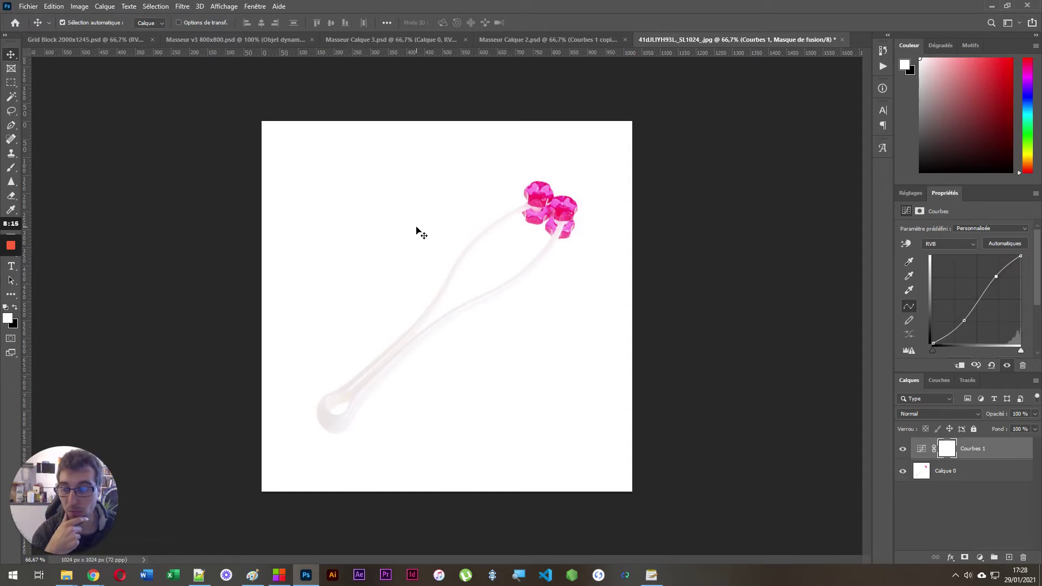
Step: Try to delete the white background around the pale massager on Calque 0 with the Magic Wand, and undo the deletion
{"action": "left_click", "coordinate": [11, 97]}
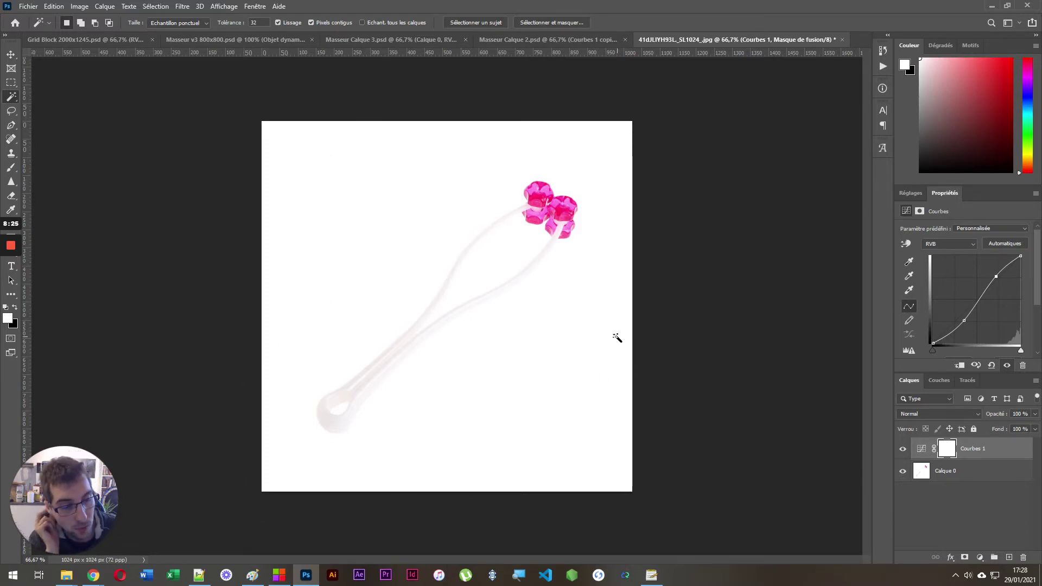
{"action": "left_click", "coordinate": [290, 190]}
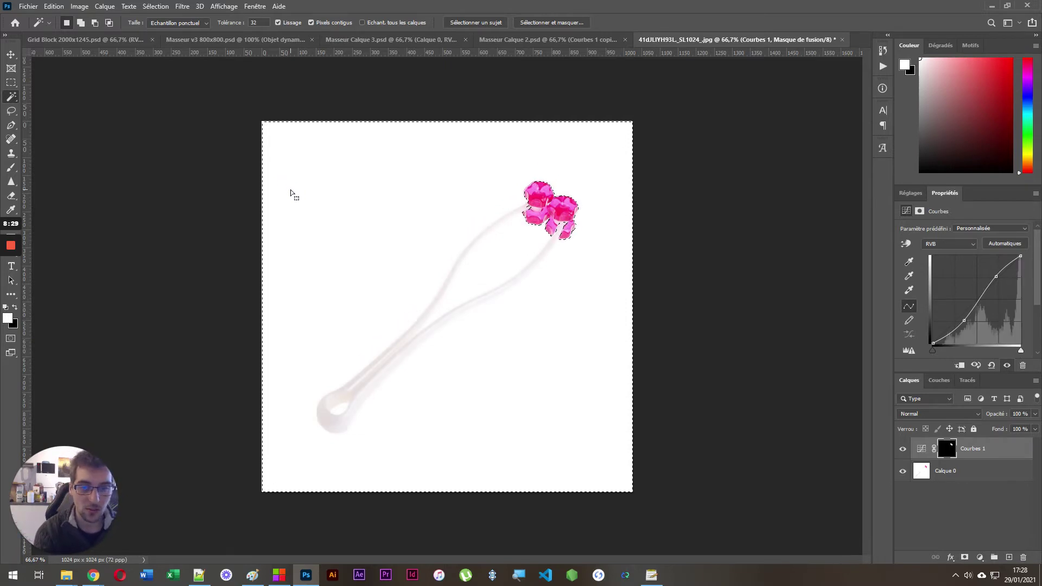
{"action": "left_click", "coordinate": [941, 472]}
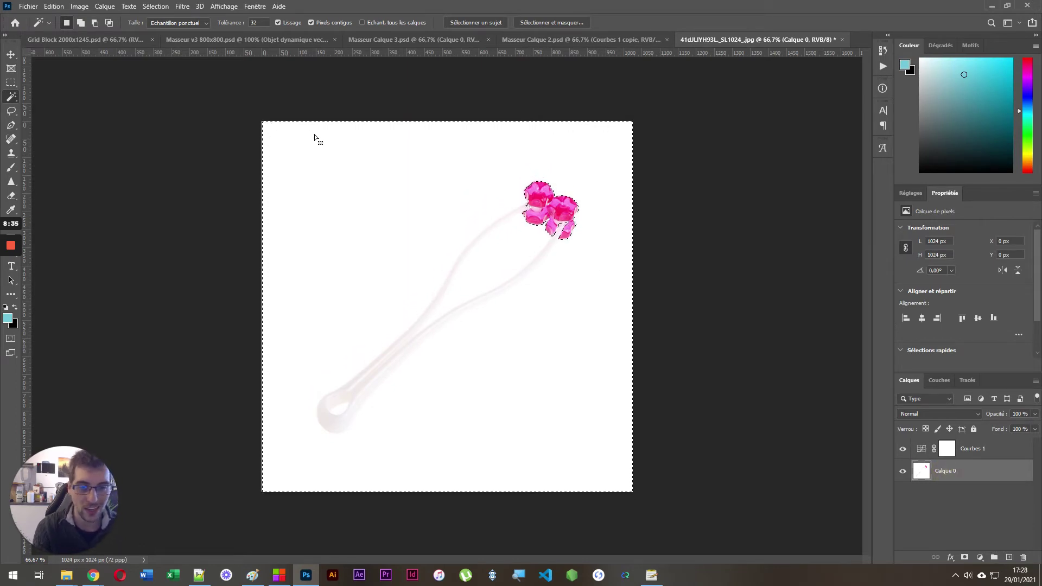
{"action": "key", "text": "ctrl+d"}
{"action": "left_click", "coordinate": [371, 182]}
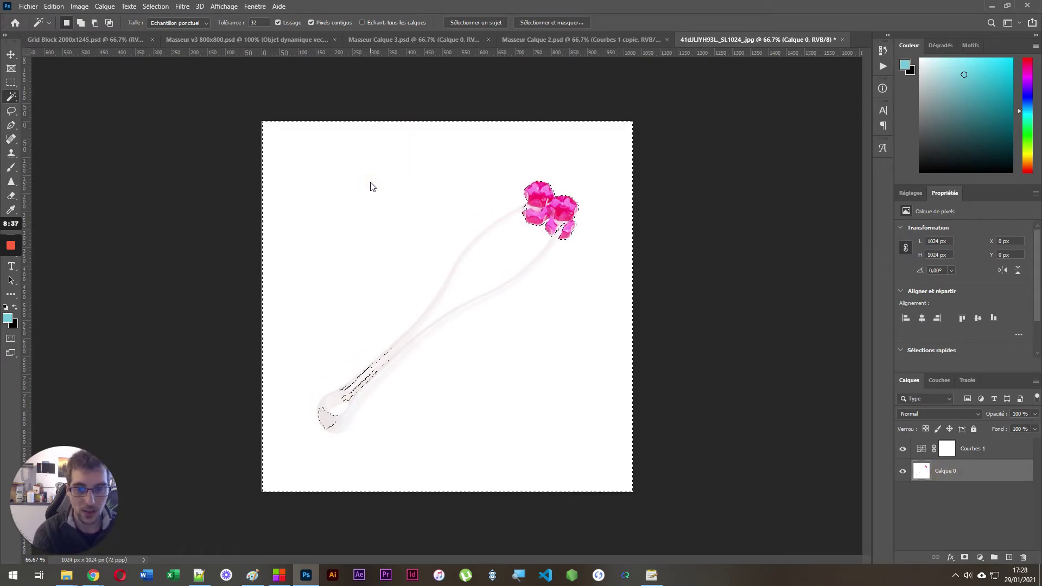
{"action": "key", "text": "Delete"}
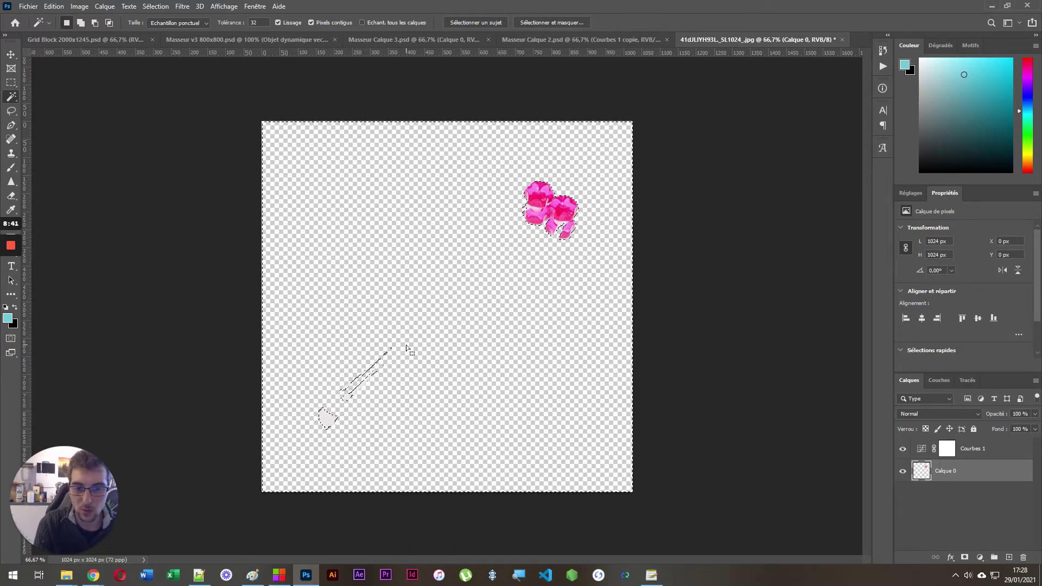
{"action": "key", "text": "ctrl+z"}
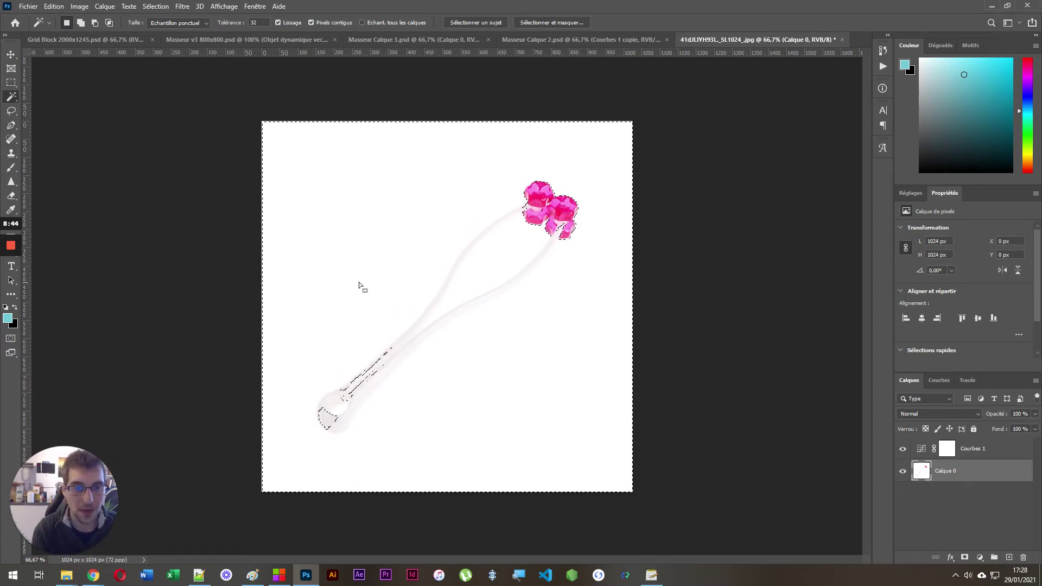
Step: Open the two-massager photo 51VUvPgDbEL._SL1050_ from the 1. Original folder as a new document and unlock its background layer
{"action": "left_click", "coordinate": [989, 516]}
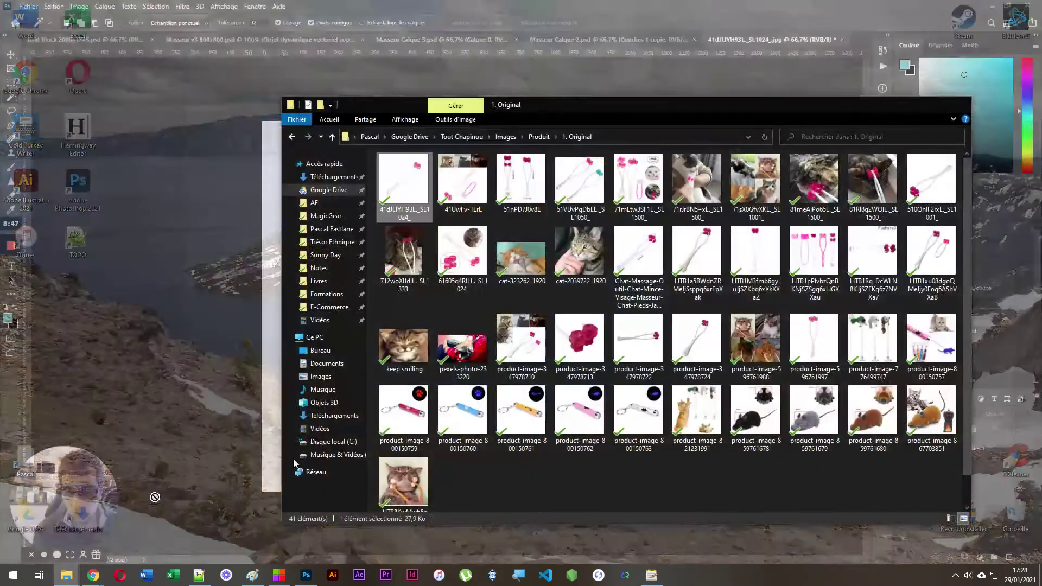
{"action": "left_click", "coordinate": [49, 521]}
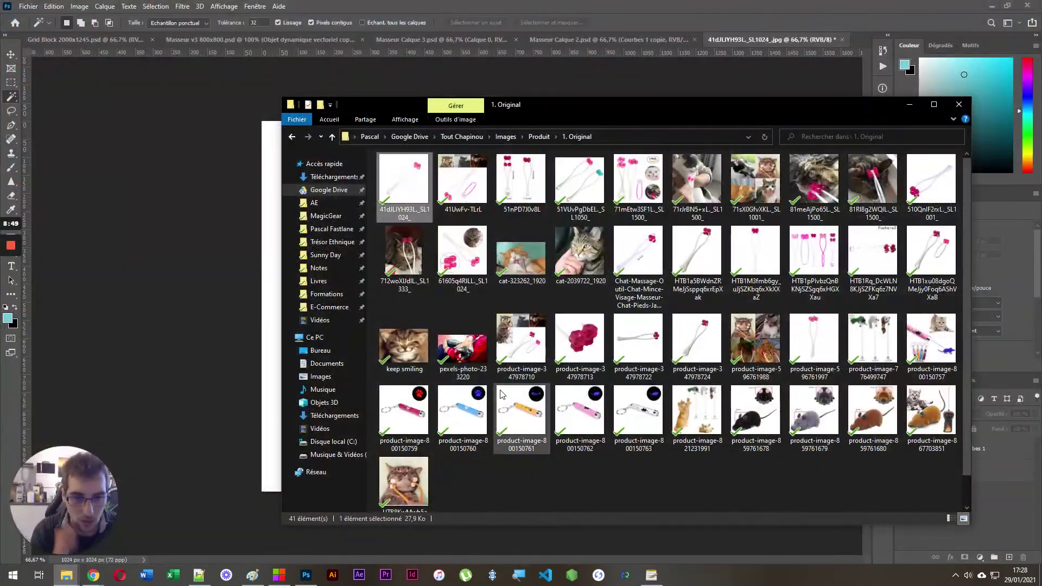
{"action": "left_click_drag", "start_coordinate": [575, 192], "coordinate": [867, 31]}
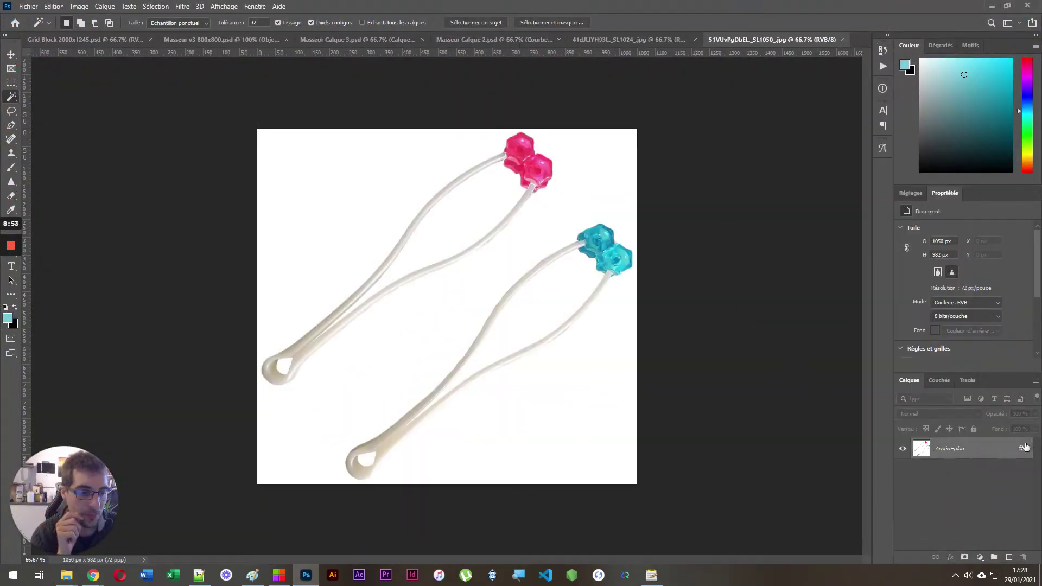
{"action": "left_click", "coordinate": [1024, 449]}
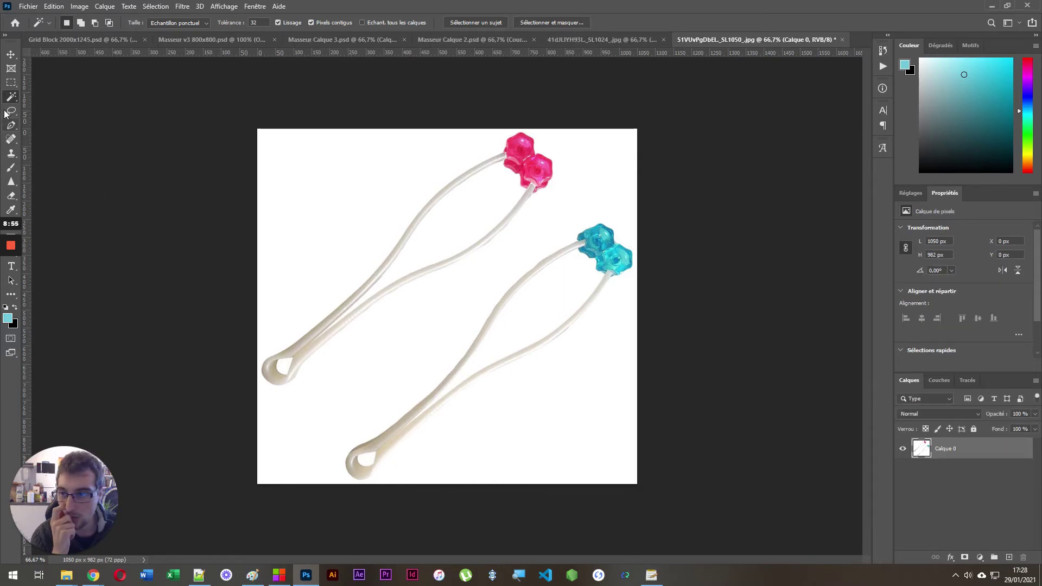
Step: Delete the white background around both massagers and between the arms of the blue and pink ones with the Magic Wand
{"action": "left_click", "coordinate": [317, 159]}
{"action": "key", "text": "Delete"}
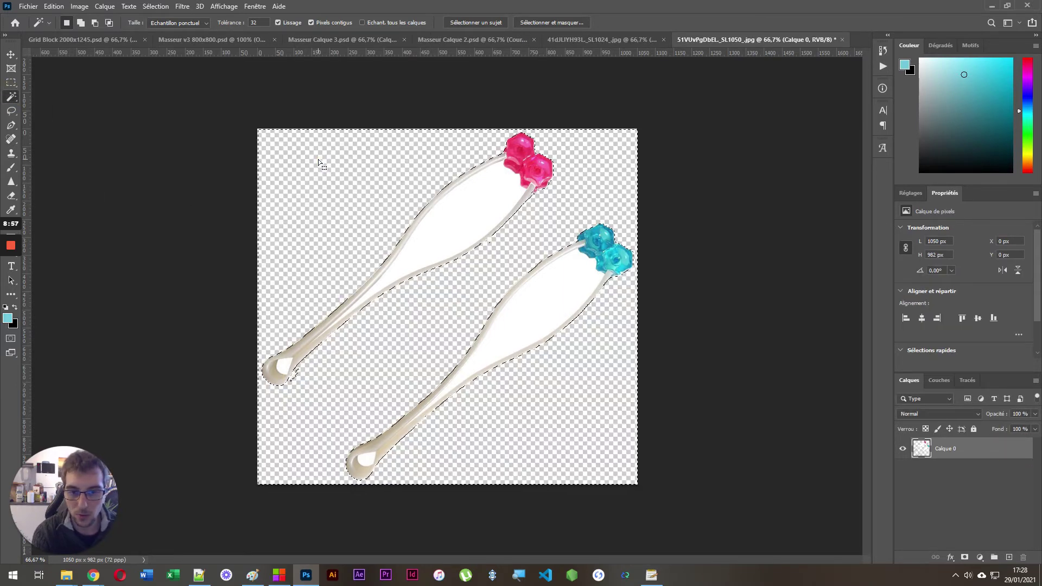
{"action": "left_click", "coordinate": [567, 314]}
{"action": "key", "text": "Delete"}
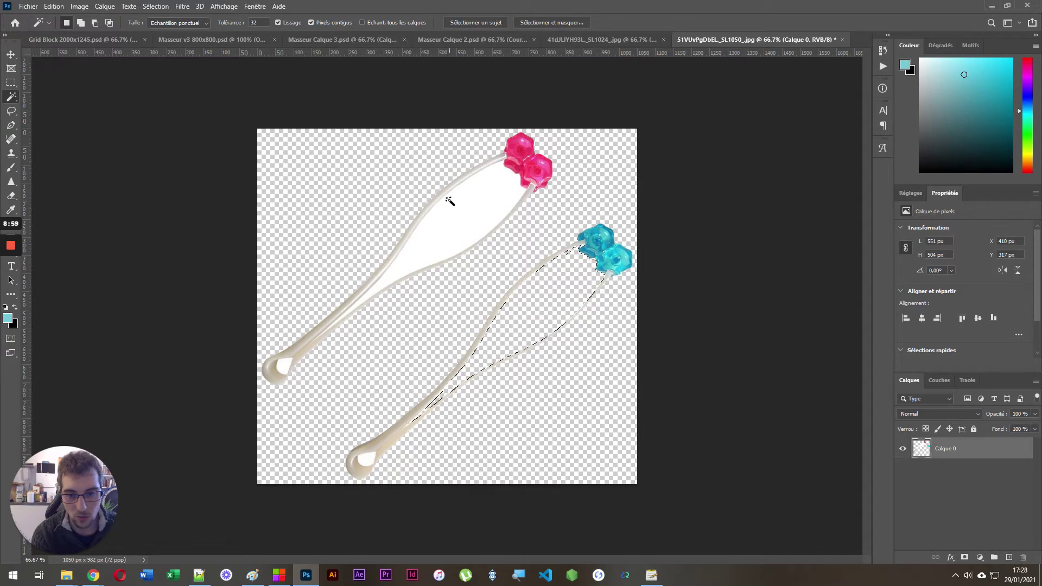
{"action": "left_click", "coordinate": [451, 204]}
{"action": "left_click", "coordinate": [461, 210]}
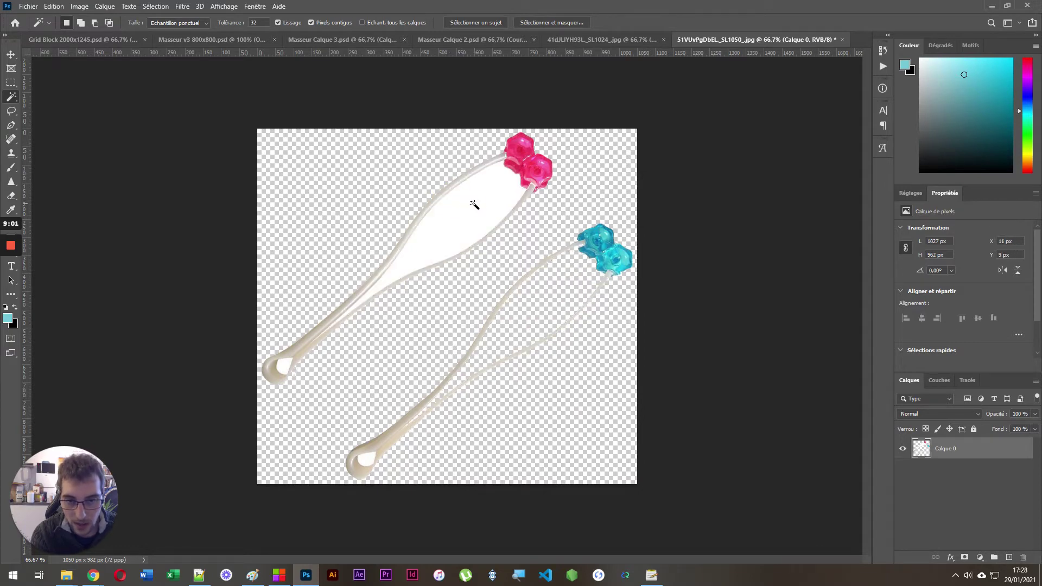
{"action": "key", "text": "Delete"}
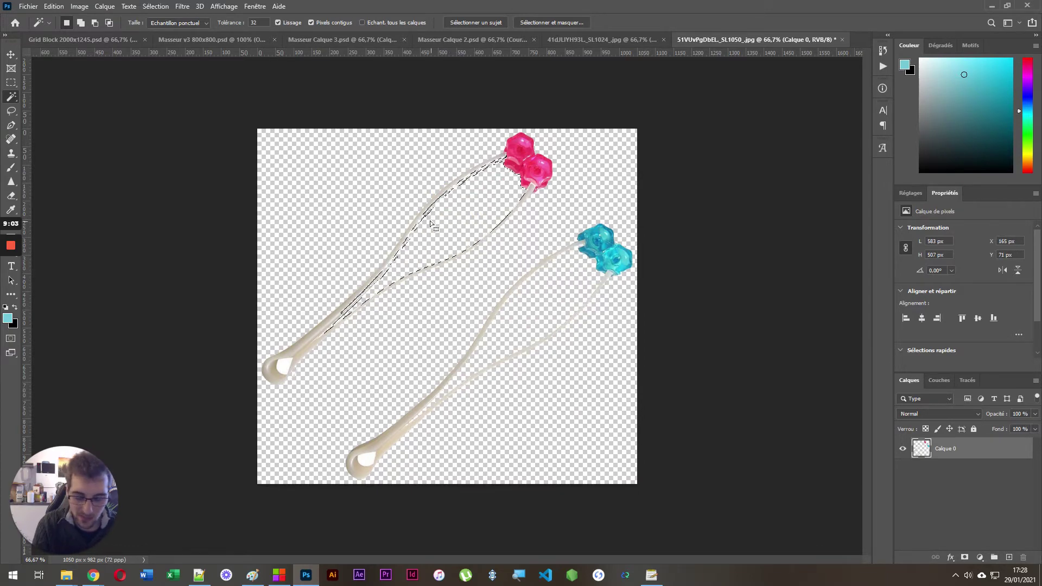
Step: Delete the white areas inside both massagers' handle holes on Calque 0 and clear the selection
{"action": "scroll", "coordinate": [399, 200], "scroll_direction": "up", "scroll_amount": 3}
{"action": "scroll", "coordinate": [458, 128], "scroll_direction": "up", "scroll_amount": 5}
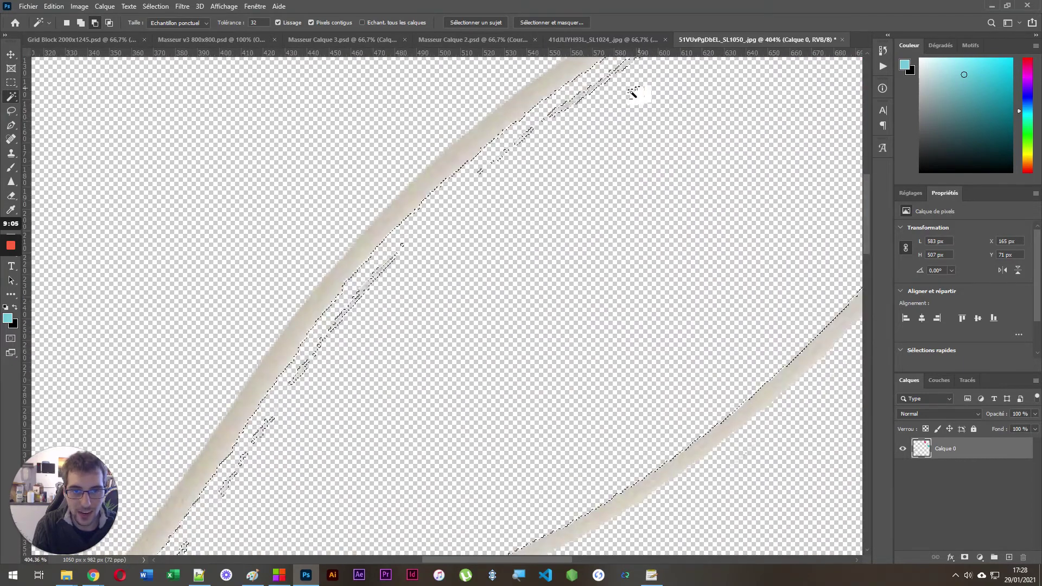
{"action": "scroll", "coordinate": [472, 209], "scroll_direction": "down", "scroll_amount": 4}
{"action": "scroll", "coordinate": [471, 209], "scroll_direction": "down", "scroll_amount": 4}
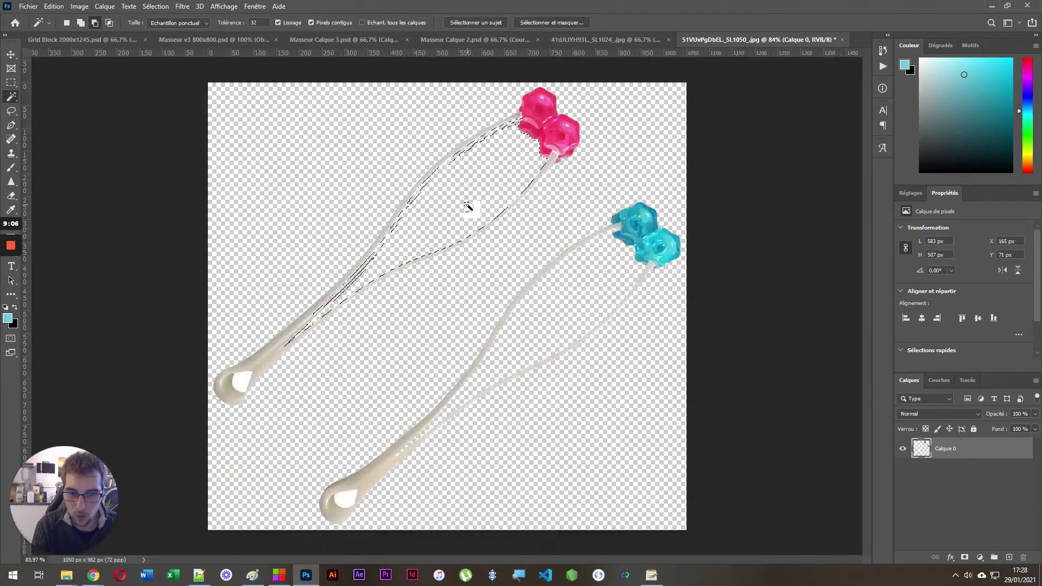
{"action": "left_click", "coordinate": [964, 494]}
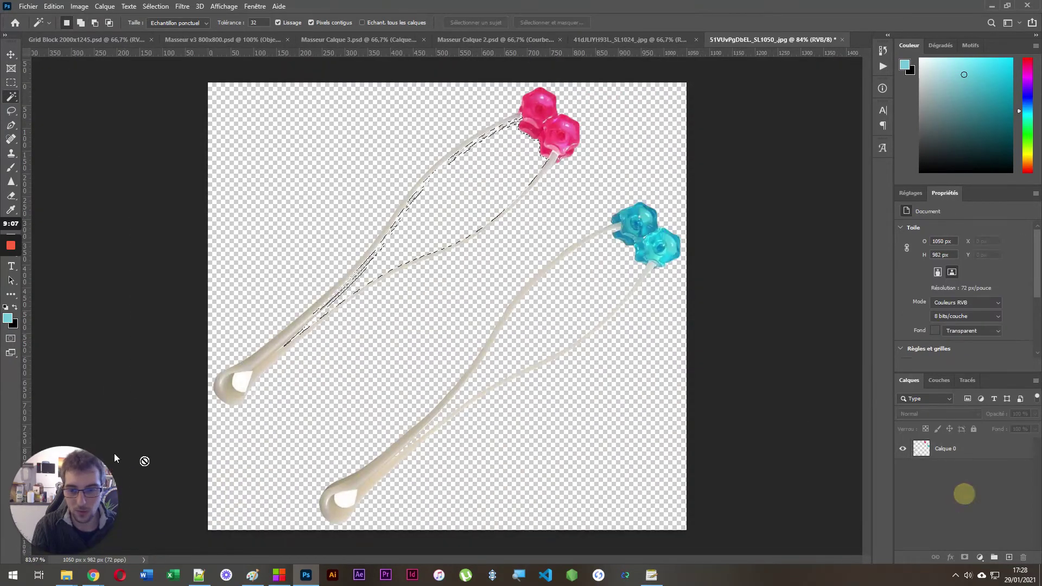
{"action": "left_click", "coordinate": [971, 450]}
{"action": "left_click", "coordinate": [346, 497]}
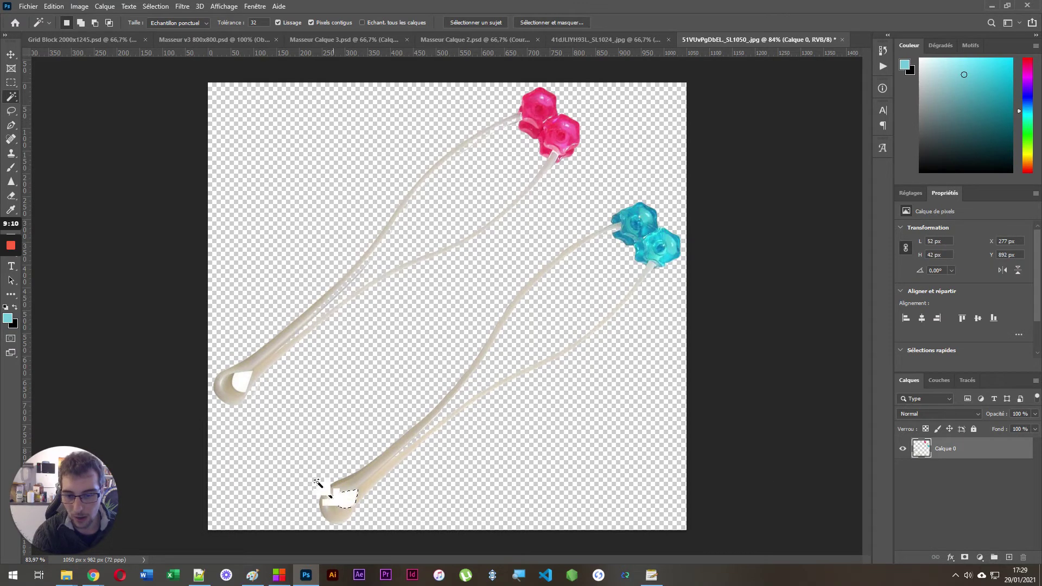
{"action": "left_click", "coordinate": [240, 388]}
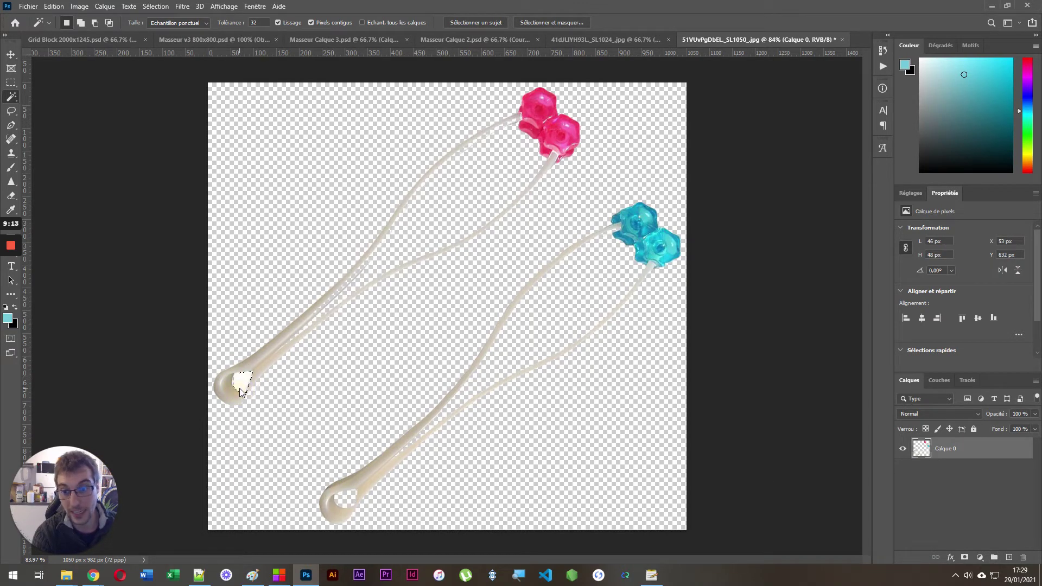
{"action": "left_click", "coordinate": [11, 83]}
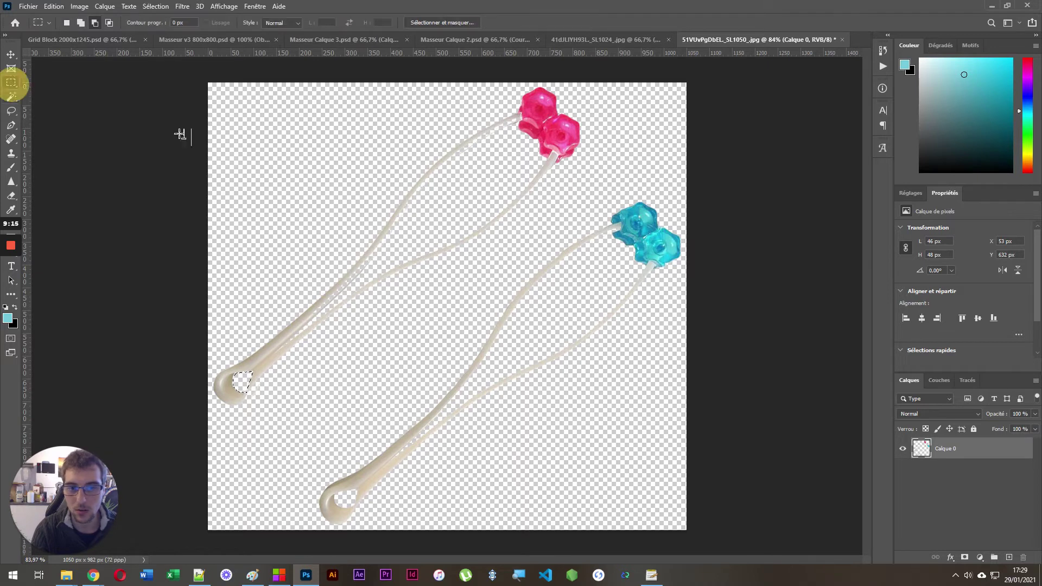
{"action": "scroll", "coordinate": [294, 153], "scroll_direction": "down", "scroll_amount": 1}
{"action": "left_click_drag", "start_coordinate": [217, 74], "coordinate": [702, 508]}
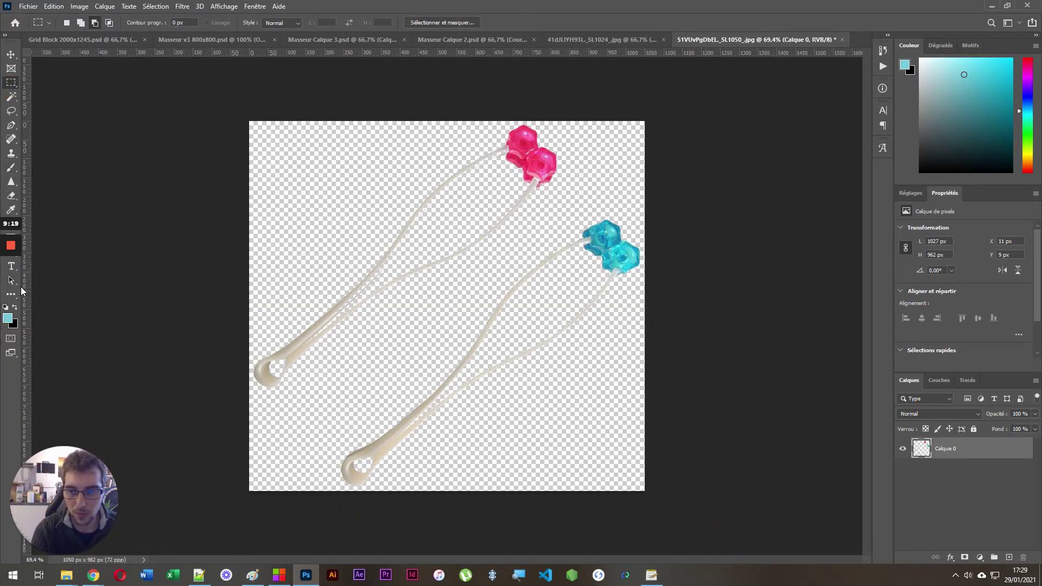
{"action": "mouse_move", "coordinate": [12, 235]}
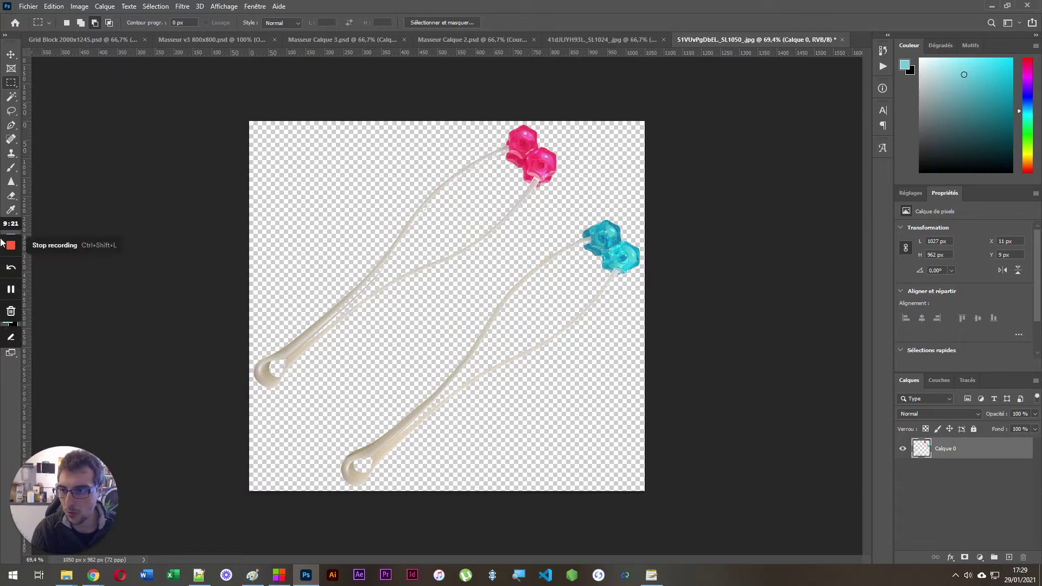
{"action": "left_click", "coordinate": [1015, 7]}
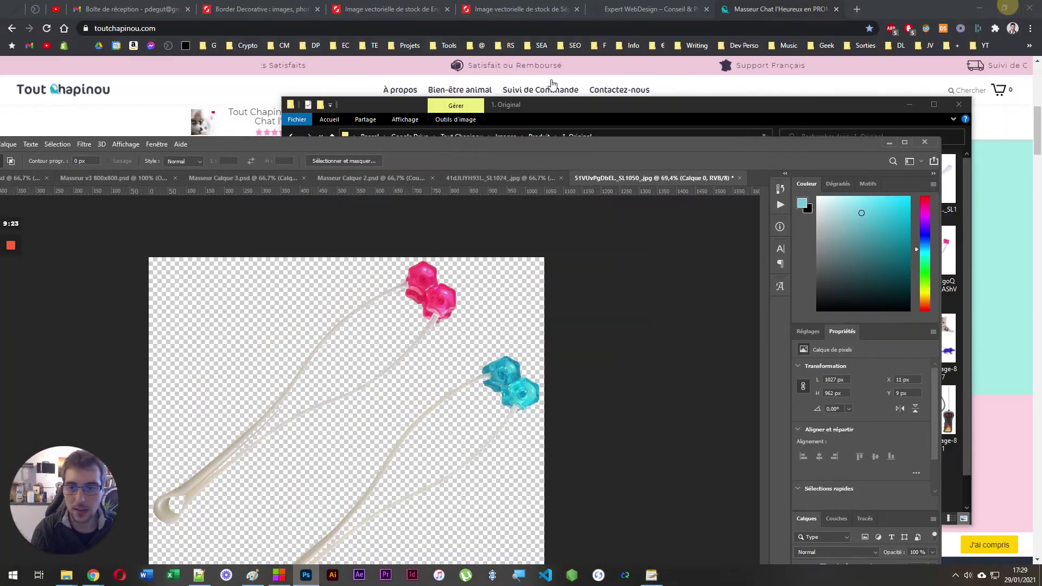
{"action": "double_click", "coordinate": [525, 96]}
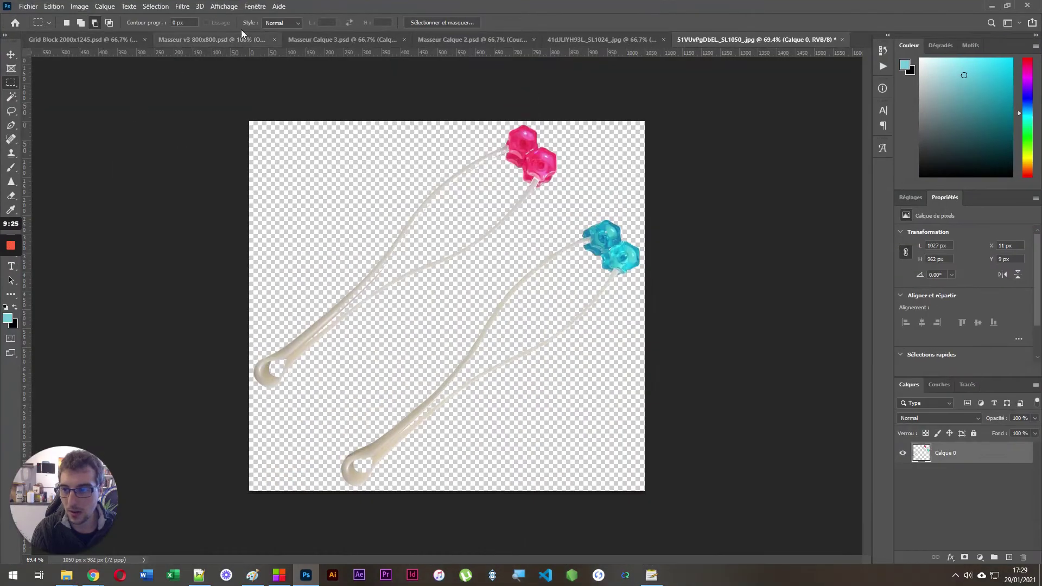
{"action": "left_click_drag", "start_coordinate": [331, 8], "coordinate": [406, 1]}
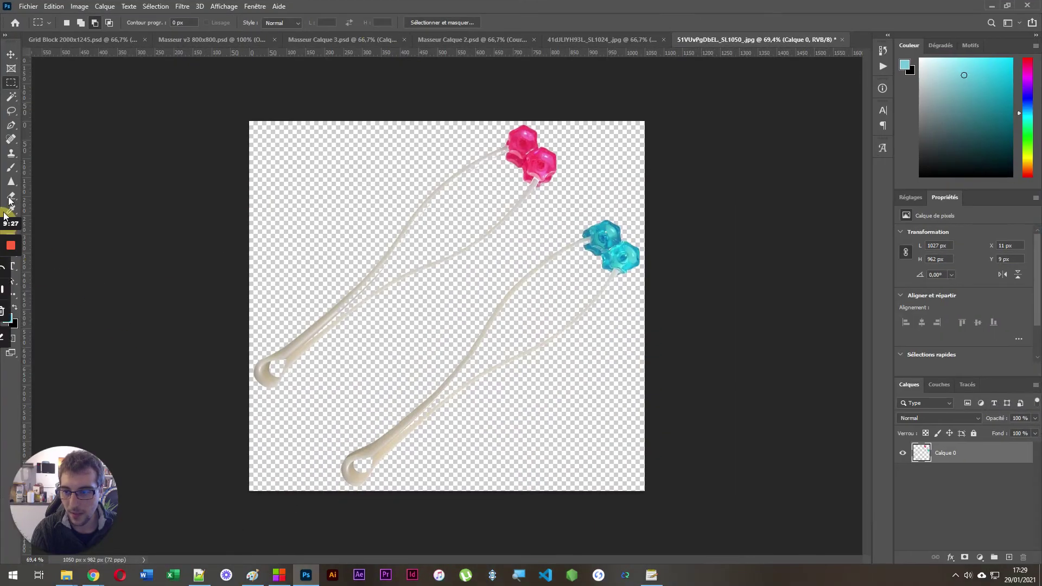
Step: Draw a turquoise rectangle about 1383 × 985 px covering most of the canvas and maximize the document window
{"action": "double_click", "coordinate": [417, 12]}
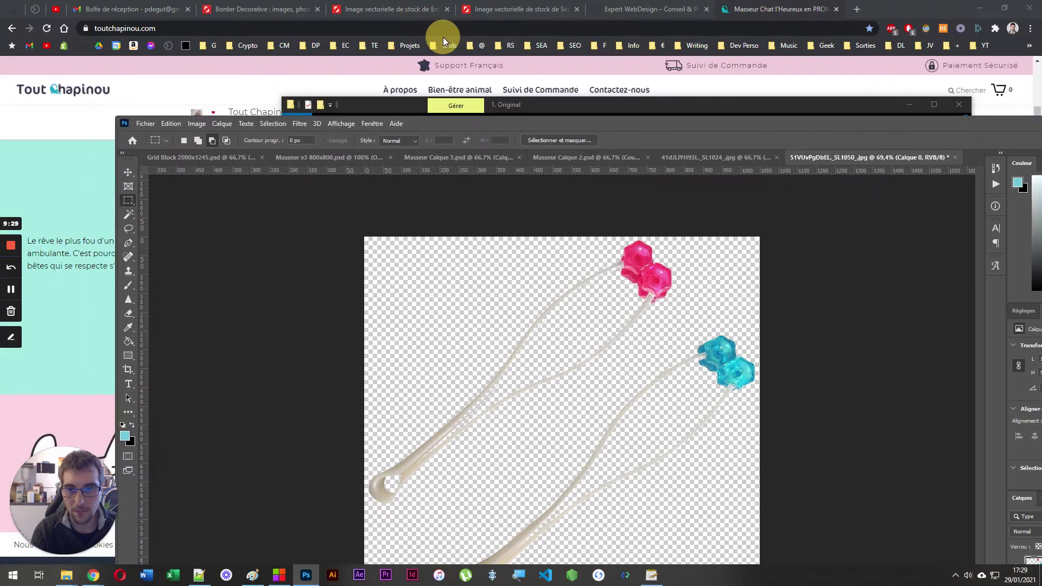
{"action": "key", "text": "u"}
{"action": "left_click_drag", "start_coordinate": [310, 210], "coordinate": [833, 565]}
{"action": "scroll", "coordinate": [566, 315], "scroll_direction": "down", "scroll_amount": 1}
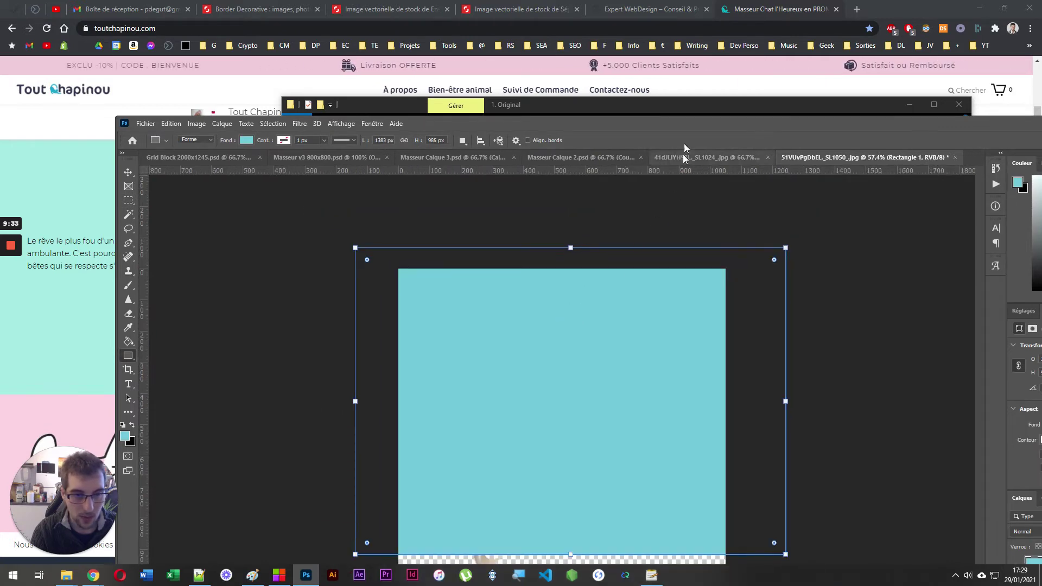
{"action": "double_click", "coordinate": [665, 120]}
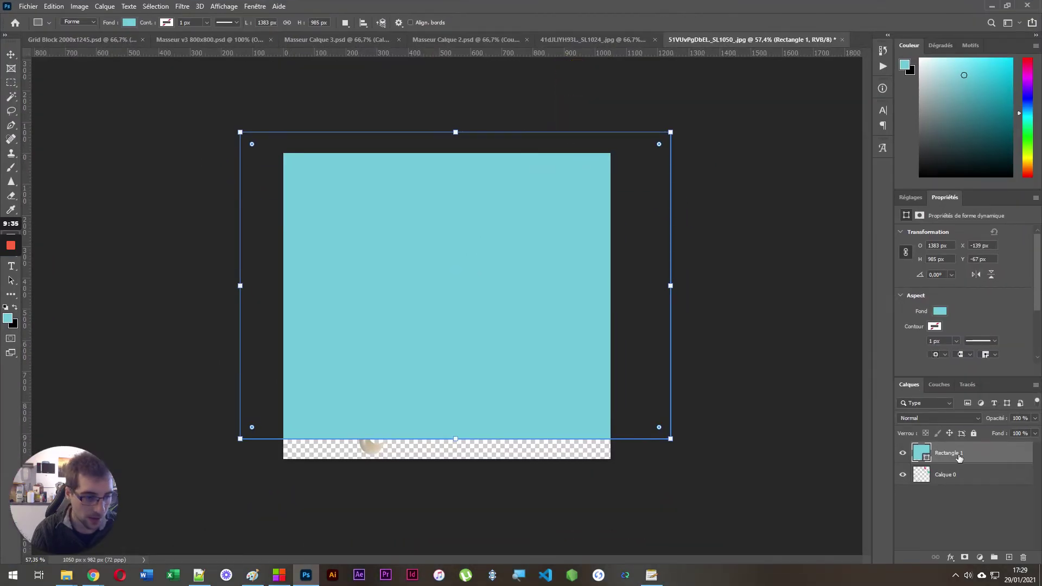
Step: Move Rectangle 1 below Calque 0 and scale it up to about 1601 × 1140 px so it covers the whole canvas
{"action": "left_click_drag", "start_coordinate": [959, 457], "coordinate": [964, 489]}
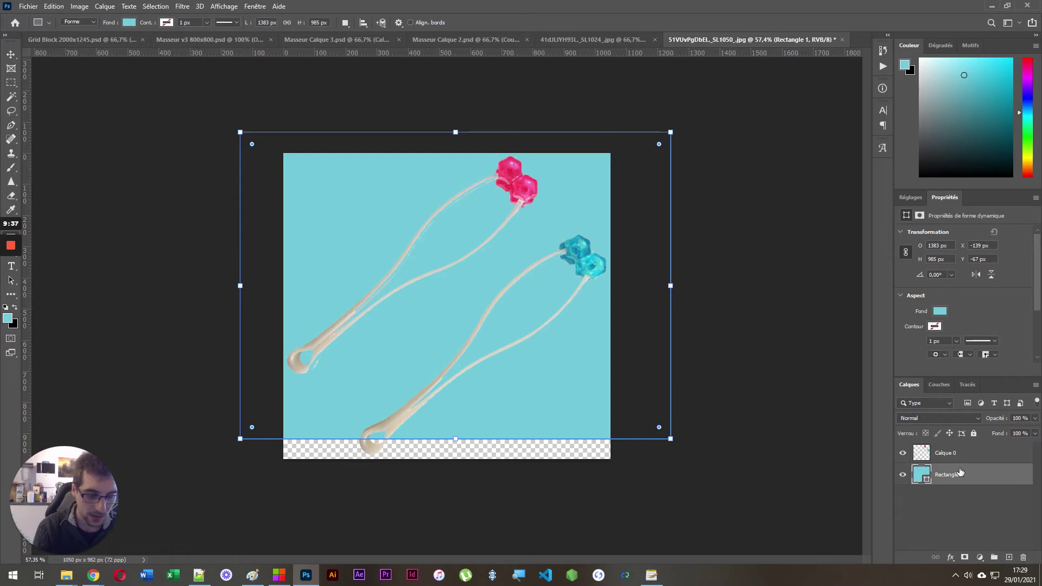
{"action": "key", "text": "ctrl+t"}
{"action": "left_click_drag", "start_coordinate": [455, 439], "coordinate": [462, 487]}
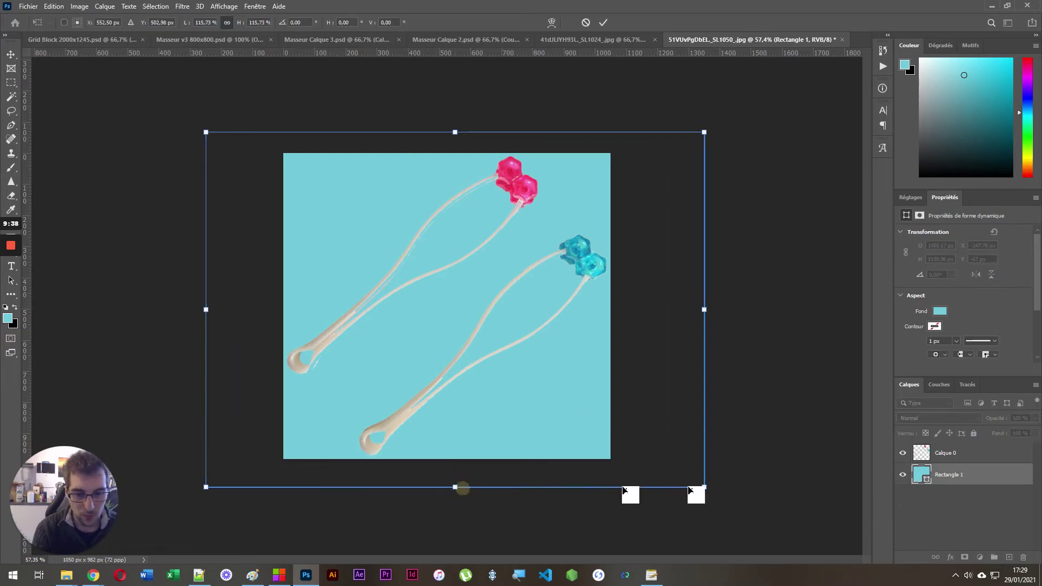
{"action": "left_click", "coordinate": [961, 483]}
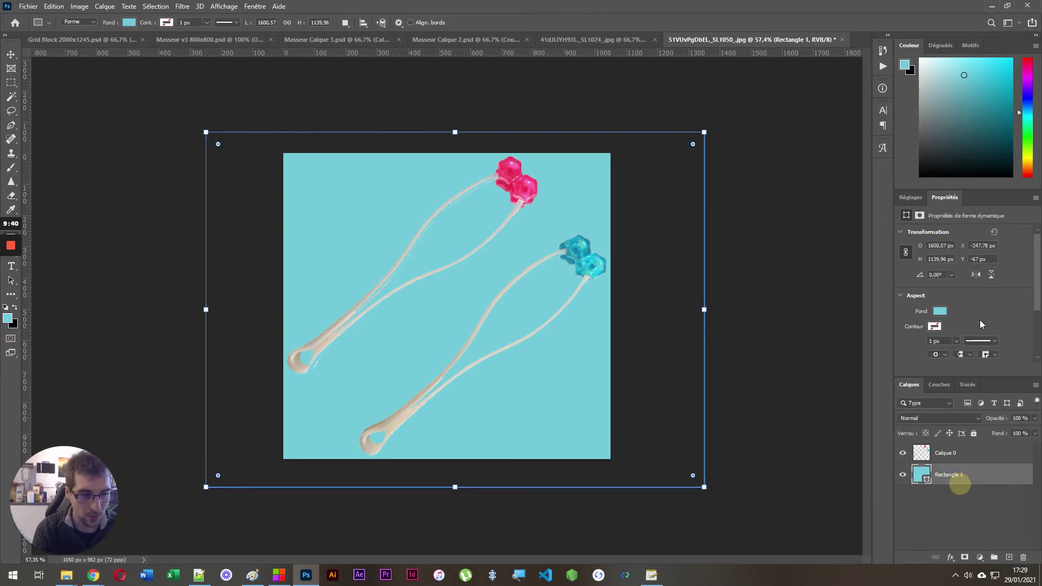
Step: Change the fill colour of Rectangle 1 to bright red
{"action": "left_click", "coordinate": [939, 311]}
{"action": "left_click", "coordinate": [1028, 332]}
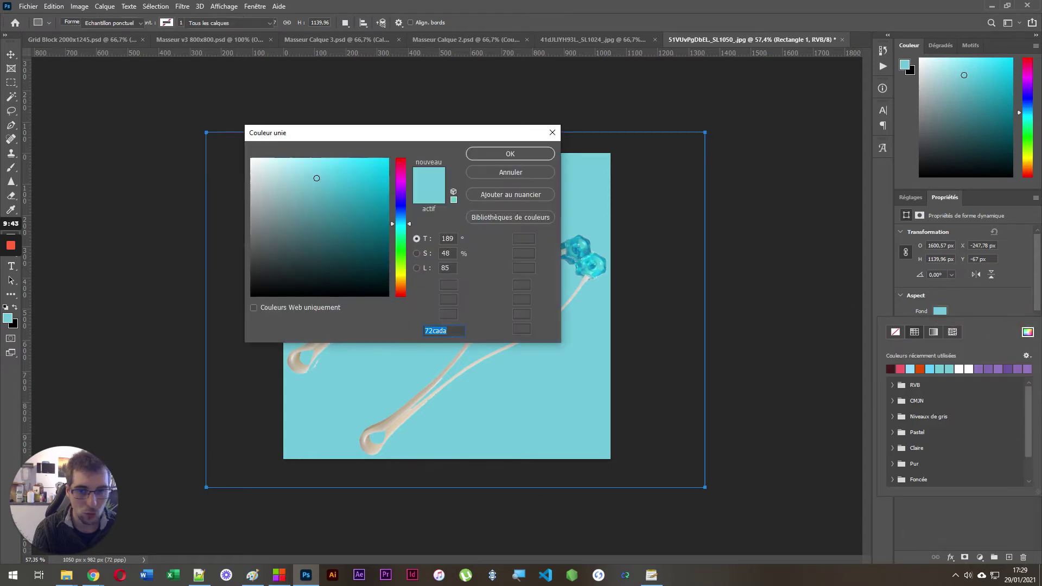
{"action": "left_click_drag", "start_coordinate": [358, 182], "coordinate": [388, 158]}
{"action": "left_click_drag", "start_coordinate": [413, 224], "coordinate": [421, 142]}
{"action": "left_click", "coordinate": [500, 155]}
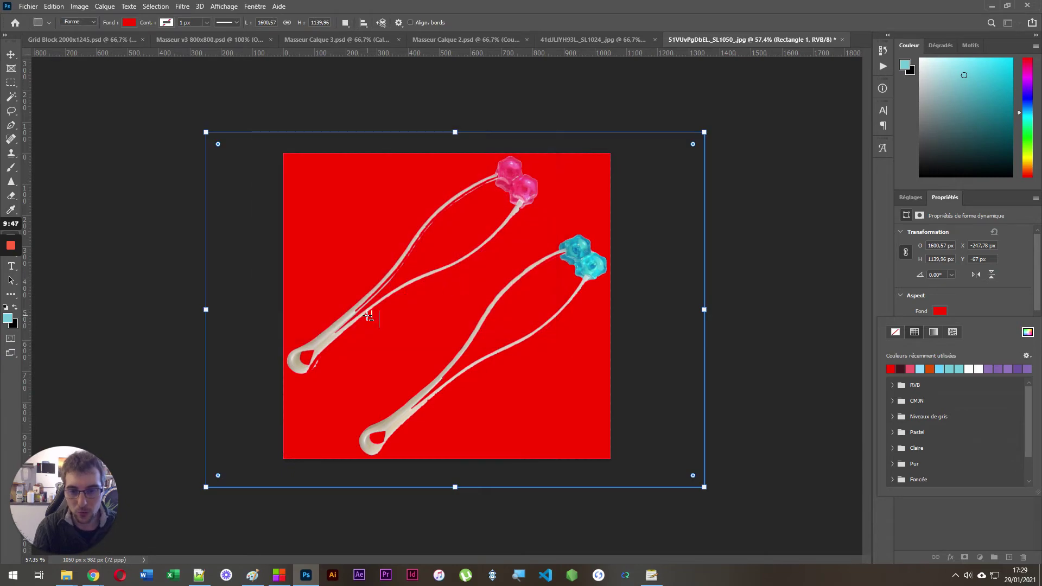
Step: Examine the cutout edges and leftover fragments along the pink massager's arms against the red background
{"action": "scroll", "coordinate": [388, 296], "scroll_direction": "up", "scroll_amount": 10}
{"action": "scroll", "coordinate": [354, 245], "scroll_direction": "down", "scroll_amount": 4}
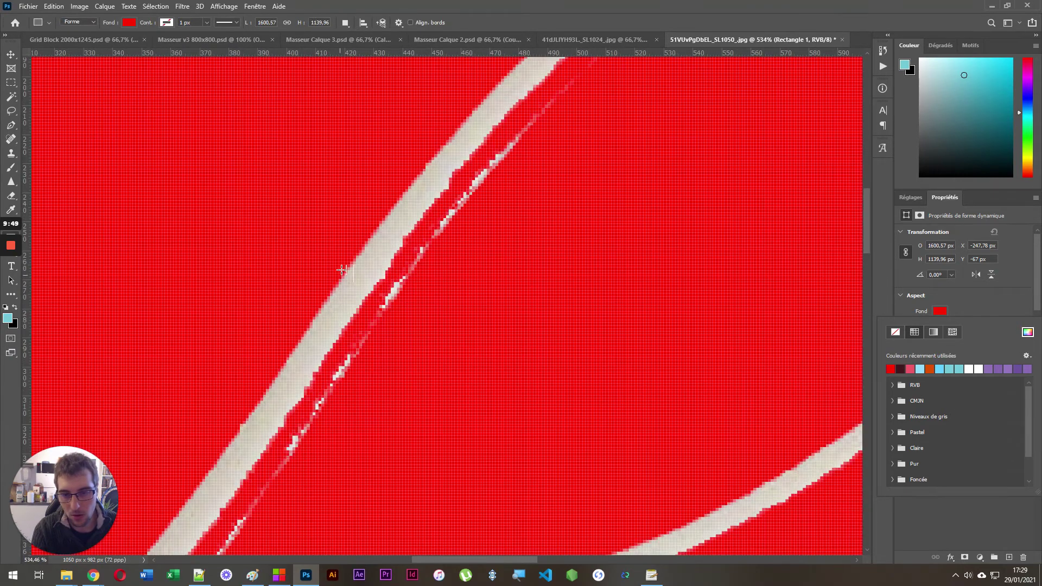
{"action": "scroll", "coordinate": [451, 194], "scroll_direction": "down", "scroll_amount": 4}
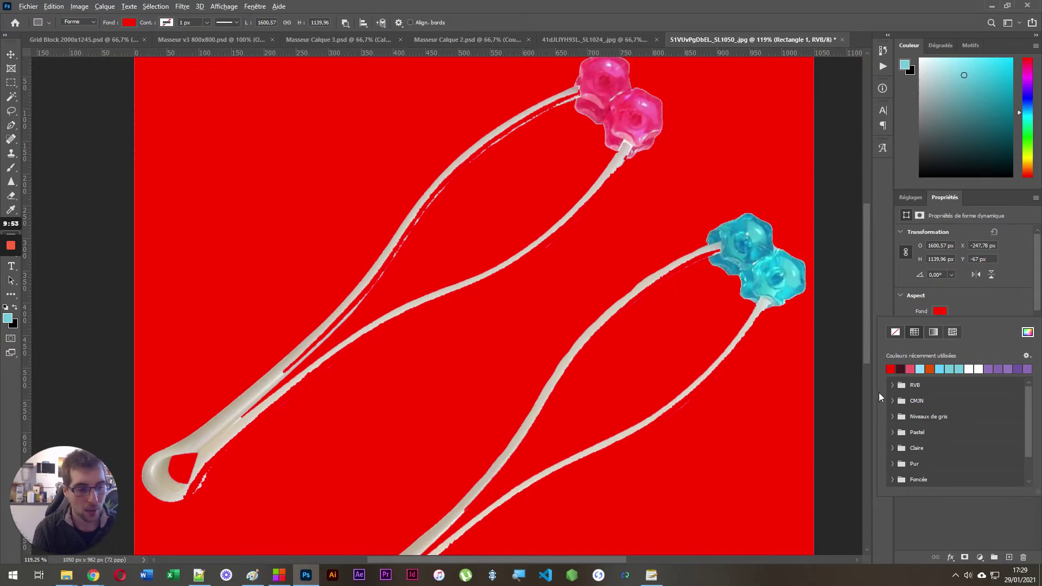
{"action": "left_click", "coordinate": [949, 529]}
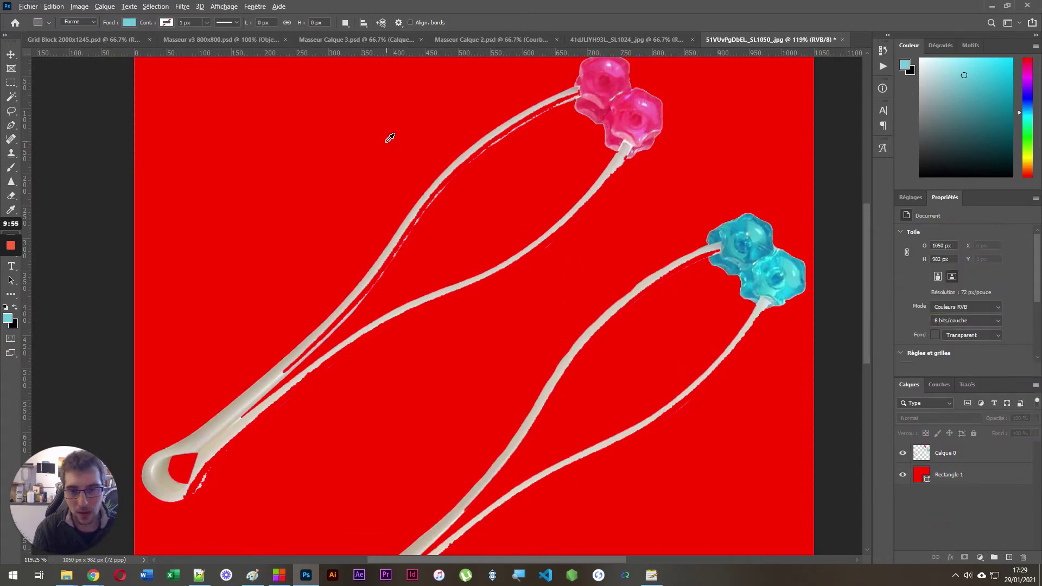
{"action": "scroll", "coordinate": [320, 328], "scroll_direction": "up", "scroll_amount": 4}
{"action": "scroll", "coordinate": [207, 435], "scroll_direction": "up", "scroll_amount": 4}
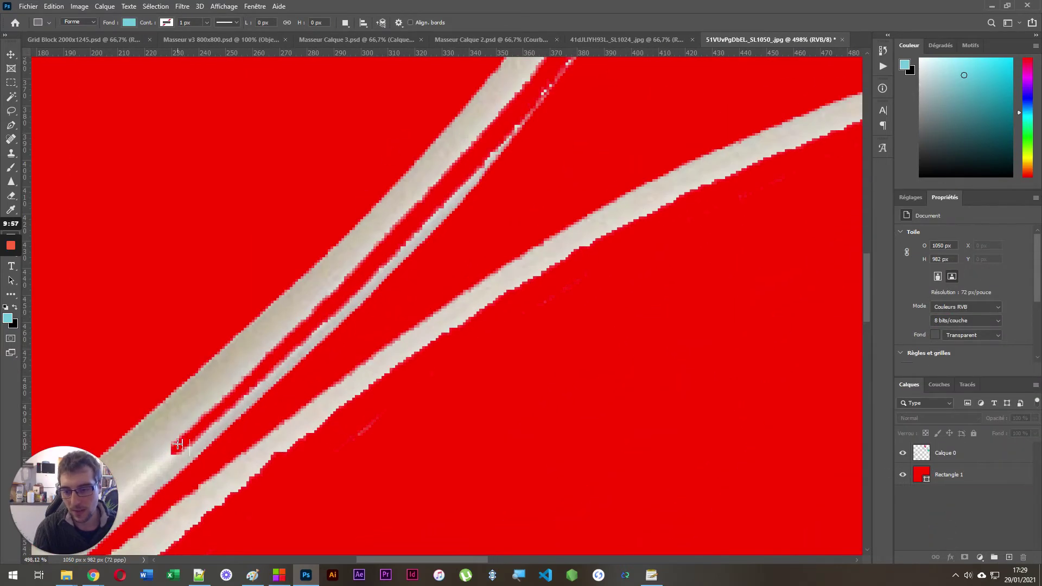
{"action": "scroll", "coordinate": [505, 347], "scroll_direction": "down", "scroll_amount": 10}
{"action": "scroll", "coordinate": [605, 107], "scroll_direction": "up", "scroll_amount": 9}
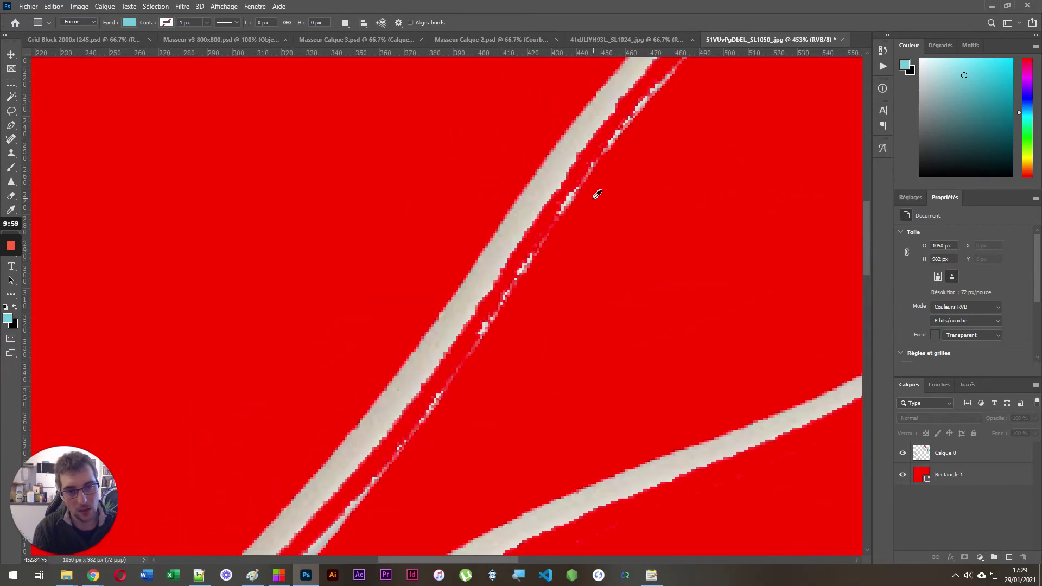
{"action": "scroll", "coordinate": [525, 328], "scroll_direction": "down", "scroll_amount": 12}
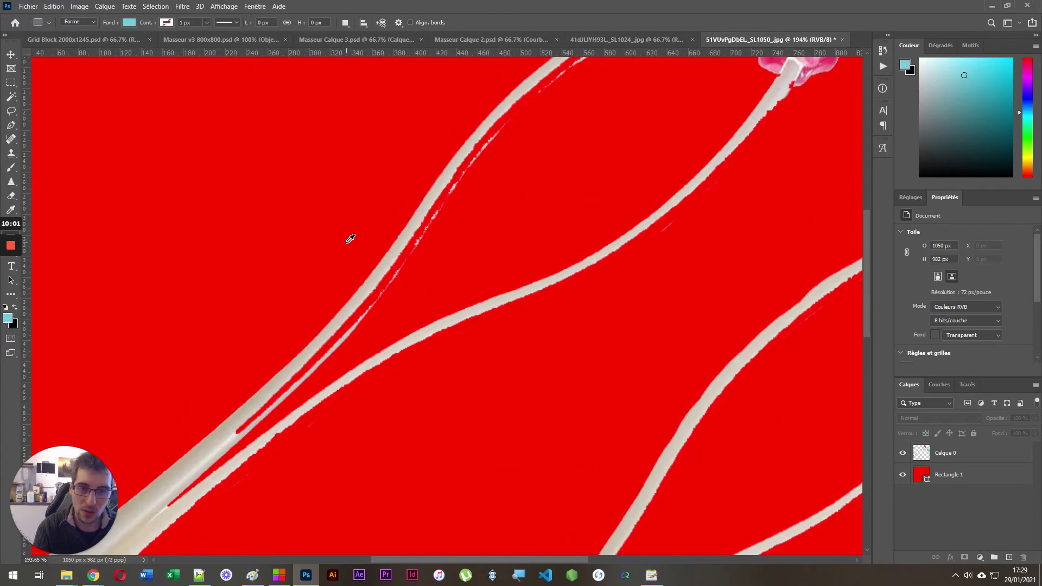
{"action": "scroll", "coordinate": [418, 81], "scroll_direction": "up", "scroll_amount": 10}
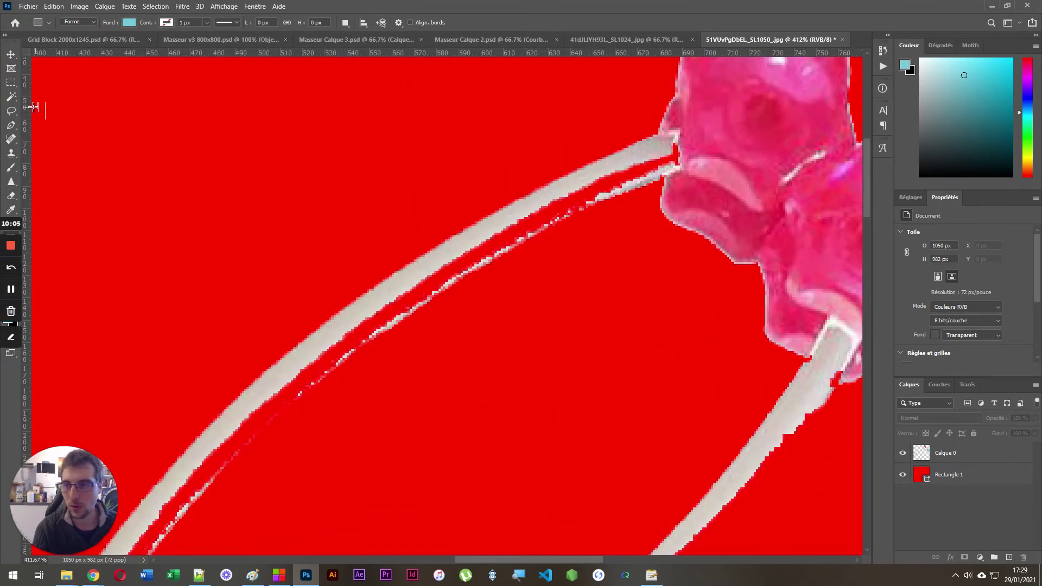
Step: Select Calque 0 and compare with the single pink massager document before returning to the two-massager document
{"action": "left_click", "coordinate": [941, 466]}
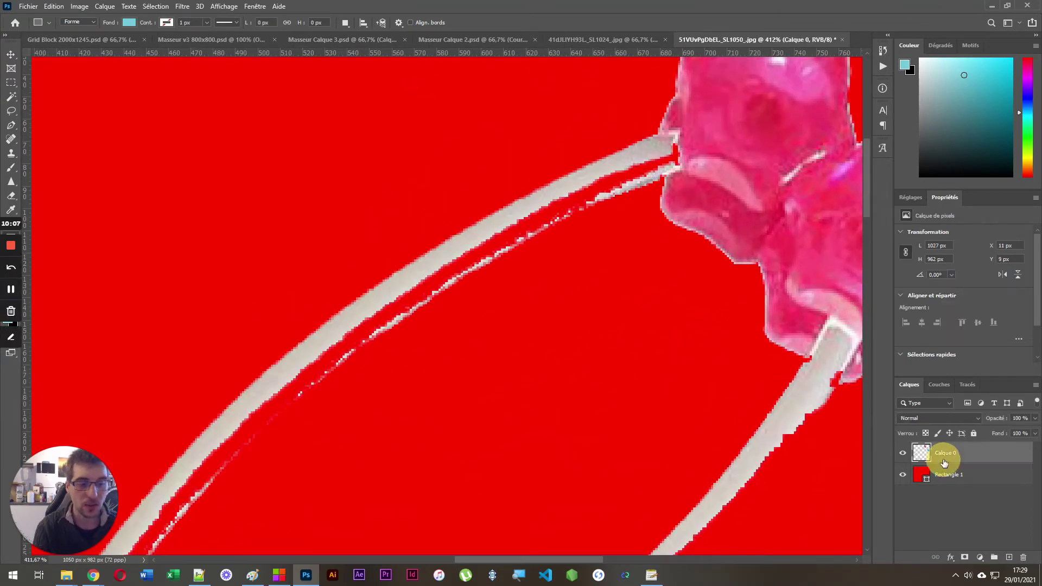
{"action": "left_click", "coordinate": [617, 42]}
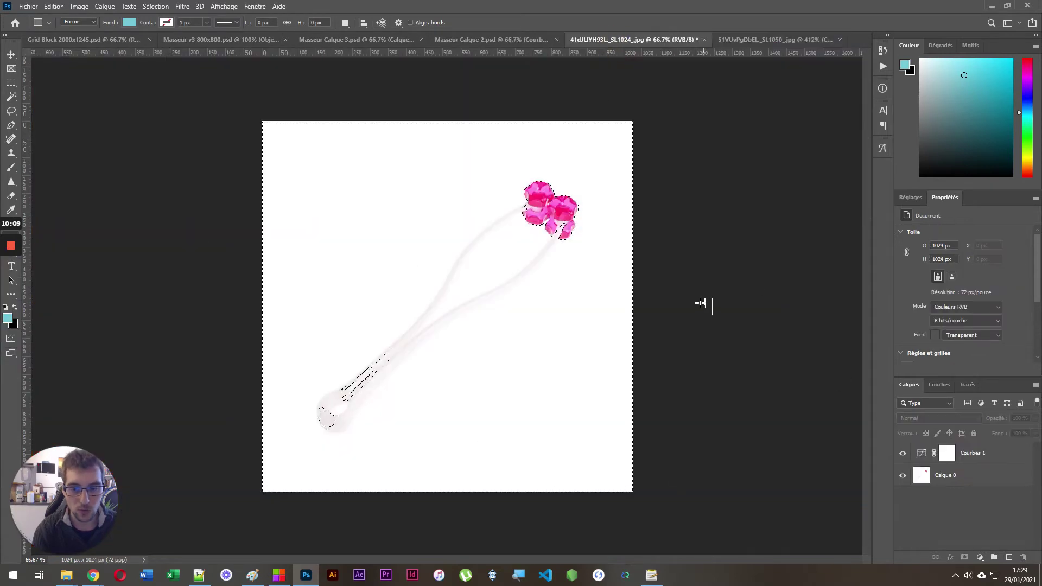
{"action": "left_click", "coordinate": [808, 39]}
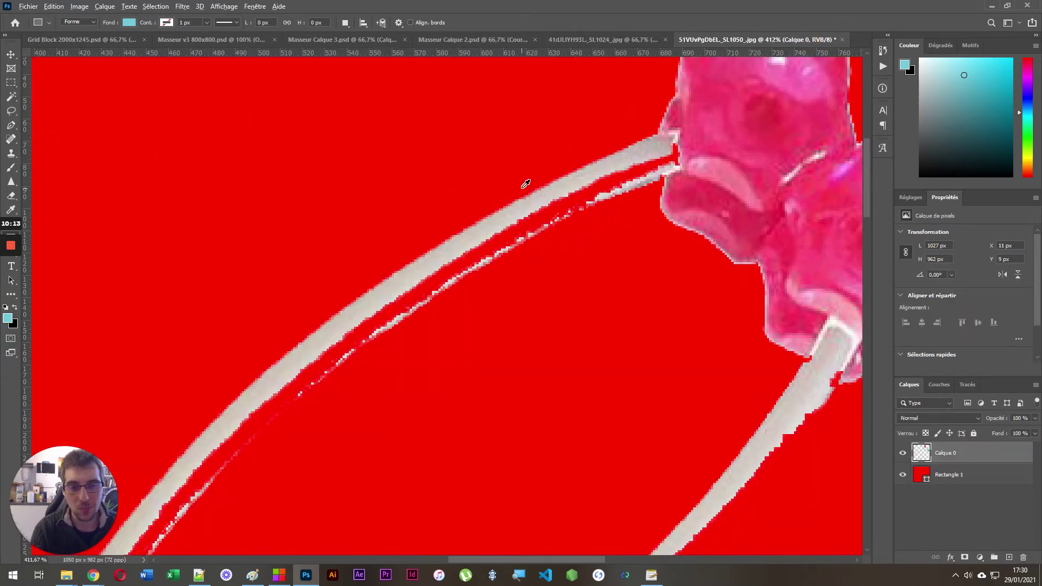
Step: Choose the Eraser for Calque 0 and set its size to 41 px and its hardness to 18 %
{"action": "scroll", "coordinate": [526, 184], "scroll_direction": "down", "scroll_amount": 2}
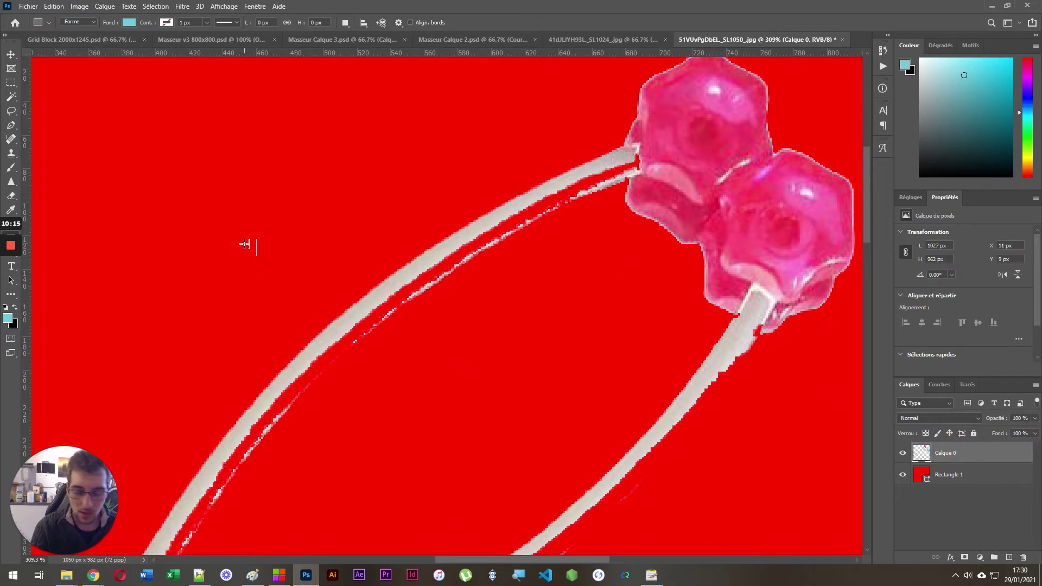
{"action": "mouse_move", "coordinate": [11, 222]}
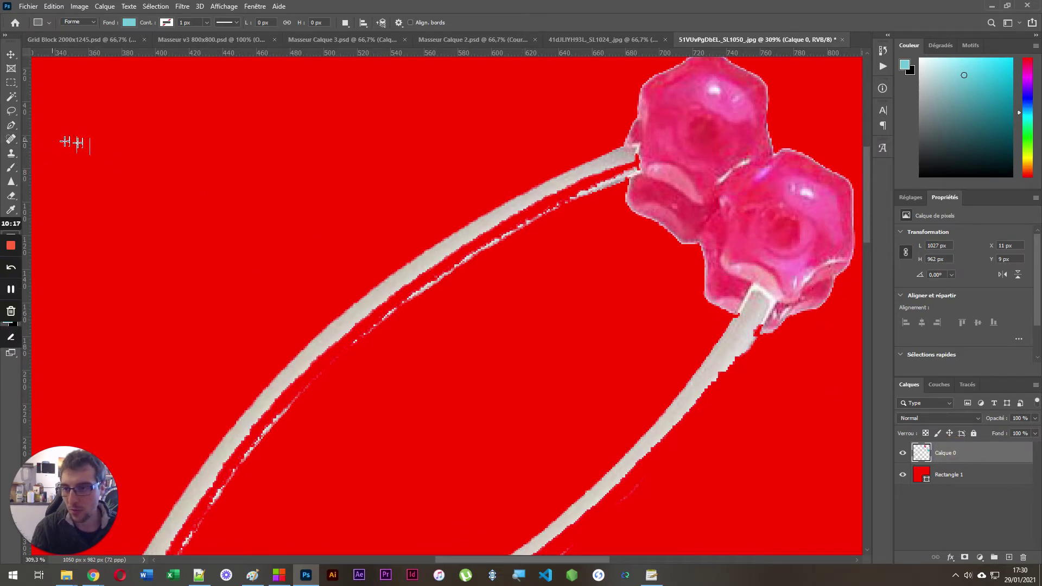
{"action": "key", "text": "e"}
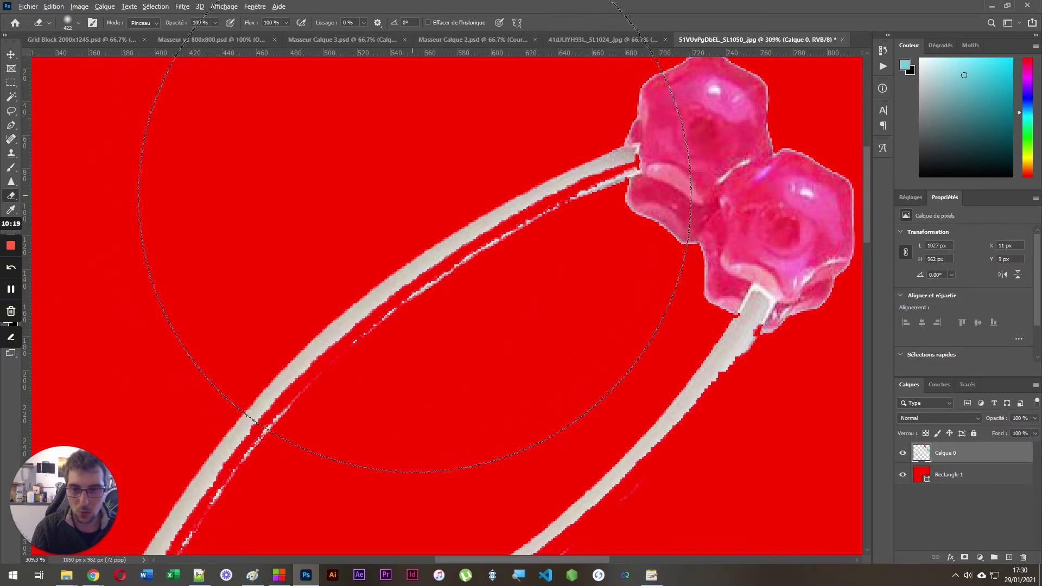
{"action": "left_click_drag", "start_coordinate": [423, 214], "coordinate": [166, 218]}
{"action": "scroll", "coordinate": [502, 163], "scroll_direction": "down", "scroll_amount": 6}
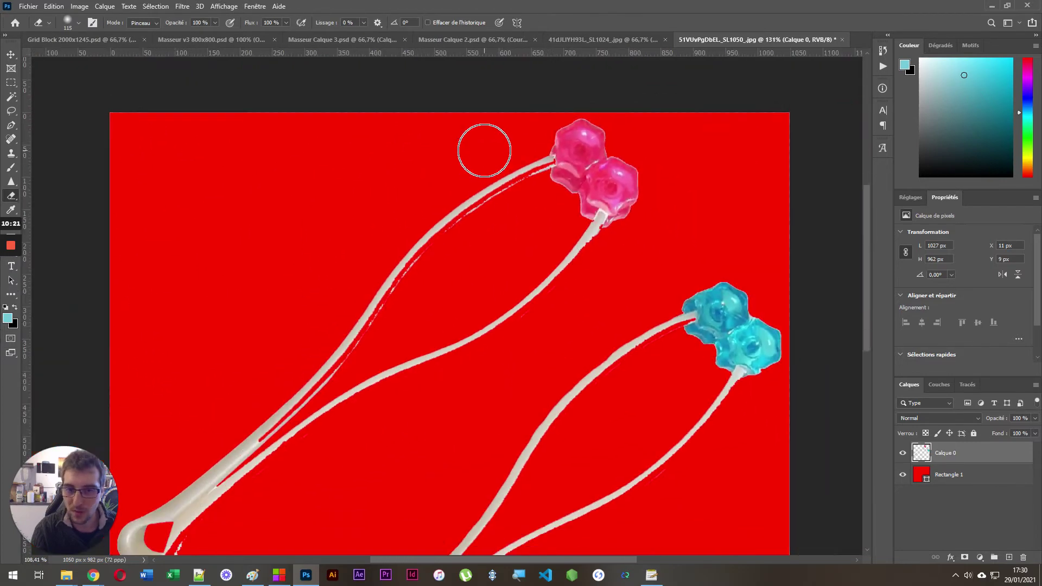
{"action": "scroll", "coordinate": [484, 150], "scroll_direction": "down", "scroll_amount": 2}
{"action": "key", "text": "b"}
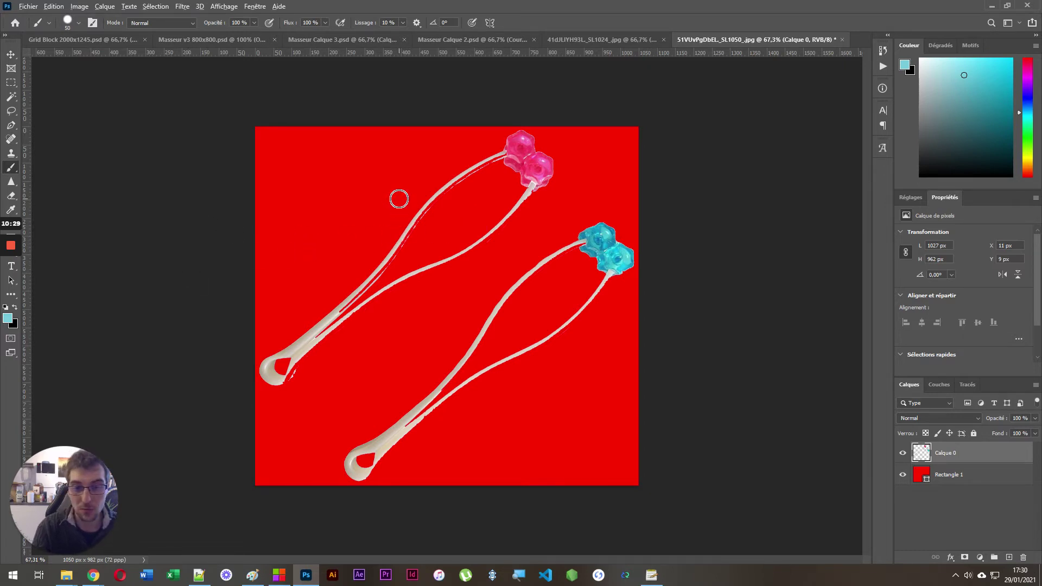
{"action": "scroll", "coordinate": [399, 200], "scroll_direction": "up", "scroll_amount": 5}
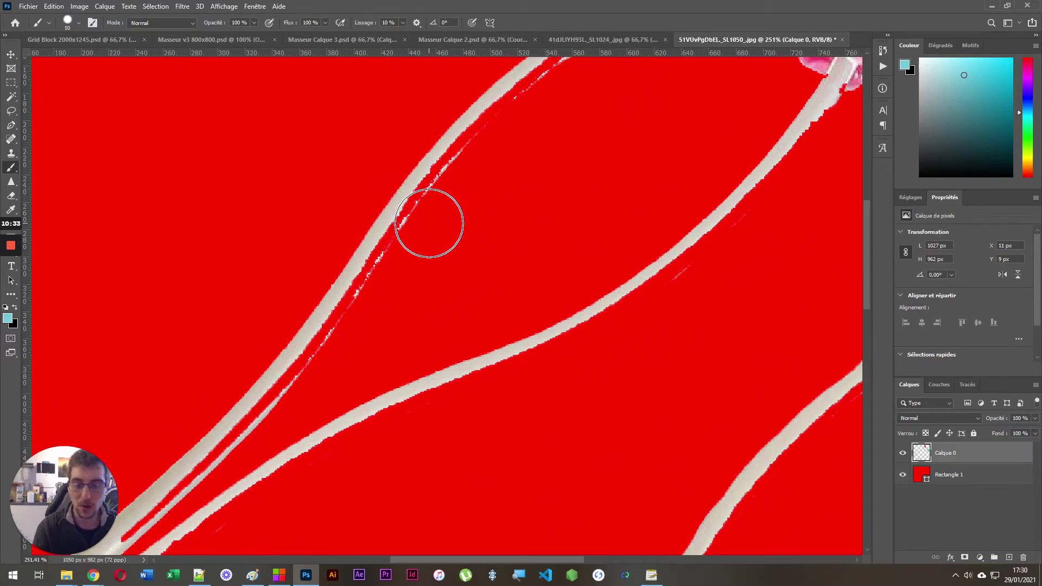
{"action": "left_click", "coordinate": [11, 196]}
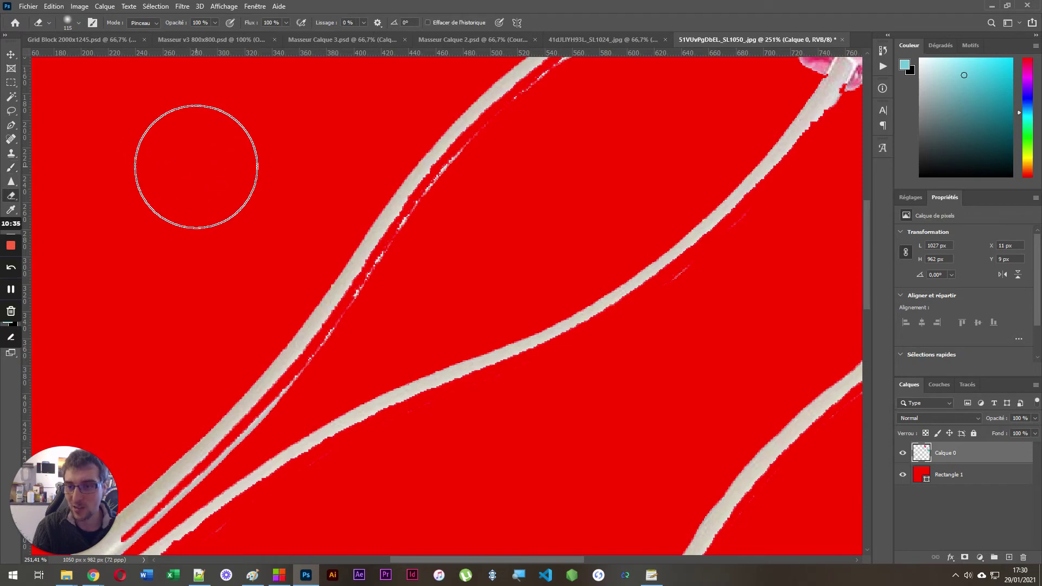
{"action": "left_click_drag", "start_coordinate": [232, 178], "coordinate": [181, 179]}
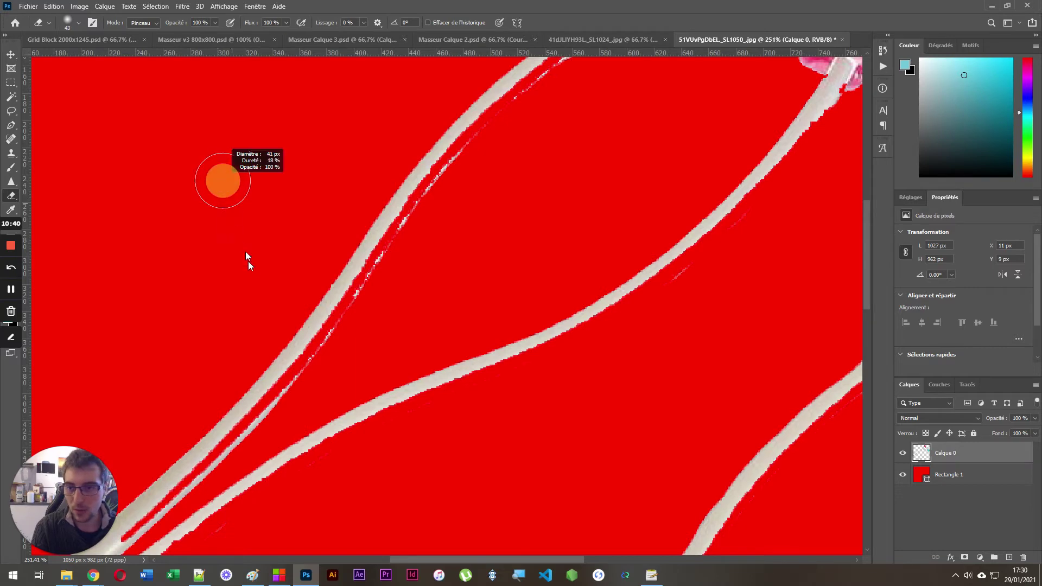
{"action": "left_click_drag", "start_coordinate": [223, 181], "coordinate": [223, 181]}
Step: Hide Rectangle 1, change its fill to light blue, and show it again behind the massagers
{"action": "scroll", "coordinate": [383, 148], "scroll_direction": "down", "scroll_amount": 5}
{"action": "left_click", "coordinate": [902, 475]}
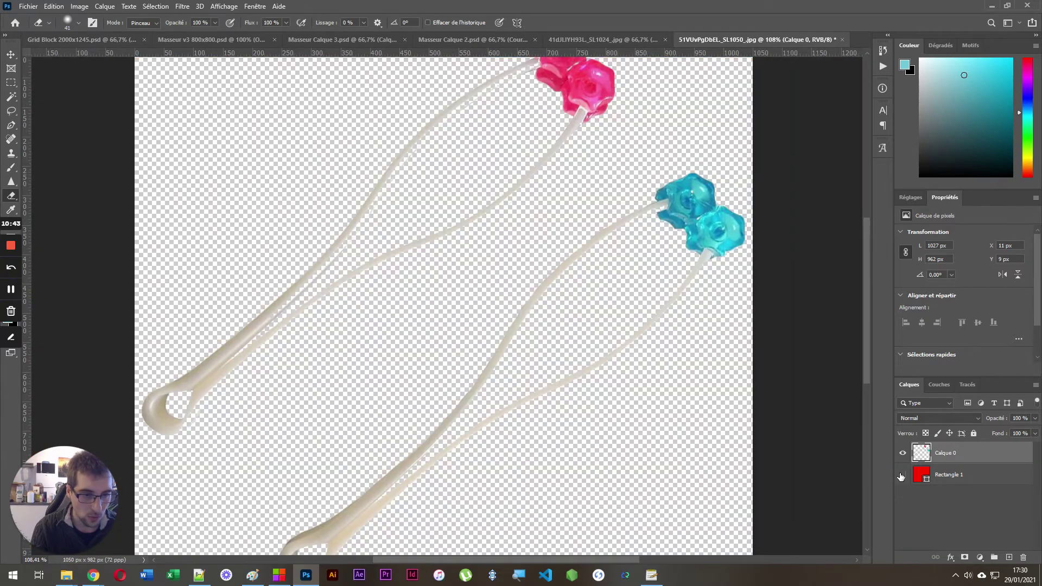
{"action": "left_click", "coordinate": [949, 477]}
{"action": "left_click", "coordinate": [940, 312]}
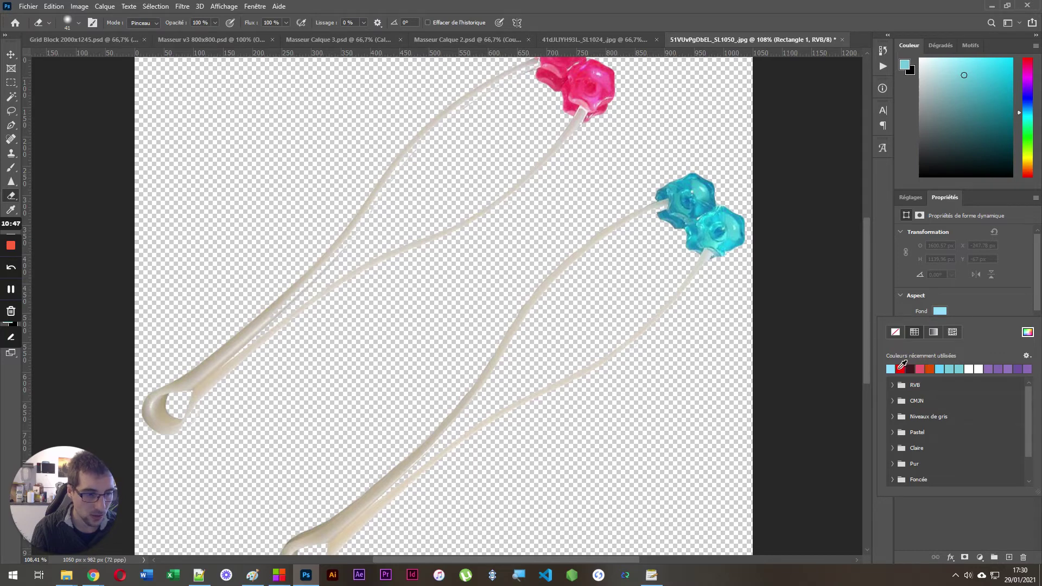
{"action": "left_click", "coordinate": [930, 504]}
{"action": "left_click", "coordinate": [903, 475]}
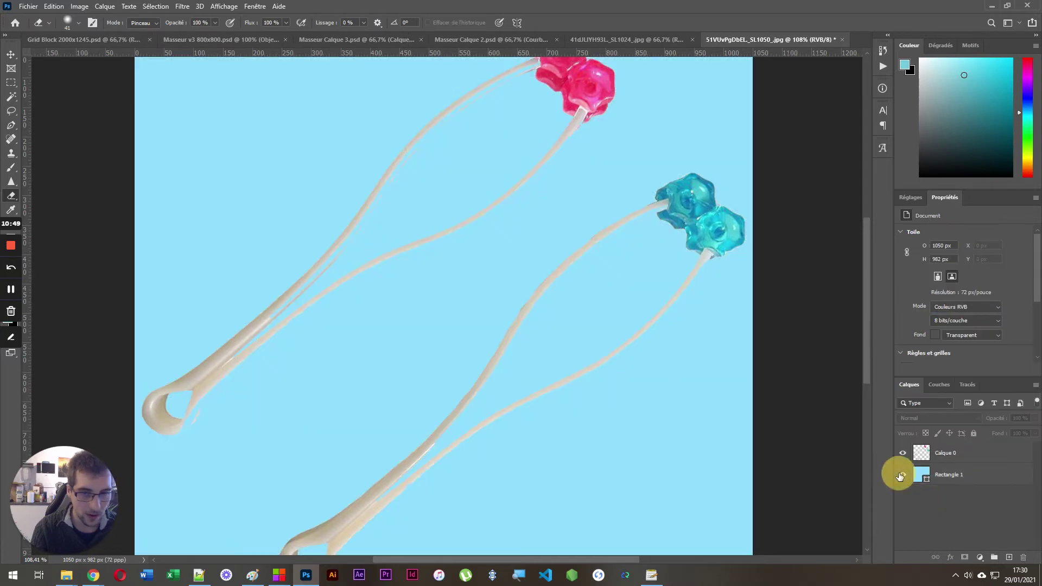
Step: Adjust the Eraser's size and hardness until it is a soft 352 px brush
{"action": "left_click_drag", "start_coordinate": [423, 295], "coordinate": [430, 296], "text": "alt"}
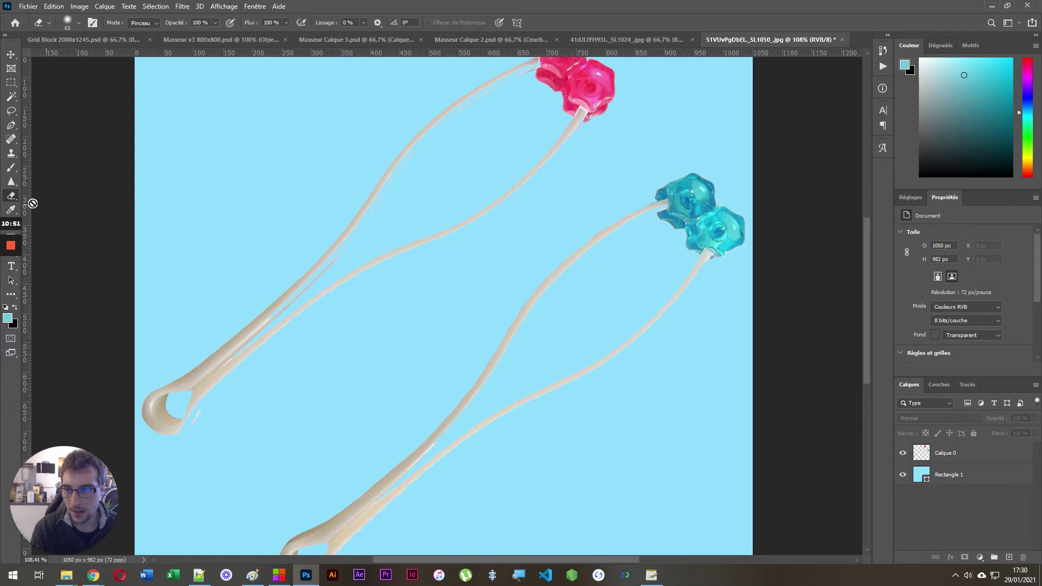
{"action": "mouse_move", "coordinate": [223, 181]}
{"action": "left_mouse_down", "text": "alt"}
{"action": "mouse_move", "coordinate": [312, 187]}
{"action": "mouse_move", "coordinate": [230, 188]}
{"action": "mouse_move", "coordinate": [296, 196]}
{"action": "mouse_move", "coordinate": [241, 204]}
{"action": "mouse_move", "coordinate": [232, 189]}
{"action": "mouse_move", "coordinate": [263, 192]}
{"action": "mouse_move", "coordinate": [223, 190]}
{"action": "mouse_move", "coordinate": [279, 192]}
{"action": "mouse_move", "coordinate": [210, 188]}
{"action": "mouse_move", "coordinate": [322, 194]}
{"action": "mouse_move", "coordinate": [220, 189]}
{"action": "mouse_move", "coordinate": [269, 194]}
{"action": "mouse_move", "coordinate": [264, 177]}
{"action": "left_mouse_up", "text": "alt"}
{"action": "mouse_move", "coordinate": [210, 134]}
{"action": "left_mouse_down", "text": "alt"}
{"action": "mouse_move", "coordinate": [235, 142]}
{"action": "mouse_move", "coordinate": [171, 145]}
{"action": "mouse_move", "coordinate": [263, 162]}
{"action": "mouse_move", "coordinate": [181, 162]}
{"action": "mouse_move", "coordinate": [279, 144]}
{"action": "mouse_move", "coordinate": [213, 134]}
{"action": "mouse_move", "coordinate": [218, 148]}
{"action": "left_mouse_up", "text": "alt"}
{"action": "mouse_move", "coordinate": [244, 181]}
{"action": "left_mouse_down", "text": "alt"}
{"action": "mouse_move", "coordinate": [225, 349]}
{"action": "mouse_move", "coordinate": [239, 112]}
{"action": "mouse_move", "coordinate": [241, 214]}
{"action": "mouse_move", "coordinate": [273, 367]}
{"action": "left_mouse_up", "text": "alt"}
{"action": "left_click_drag", "start_coordinate": [277, 462], "coordinate": [273, 434], "text": "alt"}
{"action": "mouse_move", "coordinate": [249, 354]}
{"action": "left_mouse_down", "text": "alt"}
{"action": "mouse_move", "coordinate": [226, 139]}
{"action": "mouse_move", "coordinate": [242, 334]}
{"action": "left_mouse_up", "text": "alt"}
{"action": "left_click_drag", "start_coordinate": [258, 532], "coordinate": [268, 575], "text": "alt"}
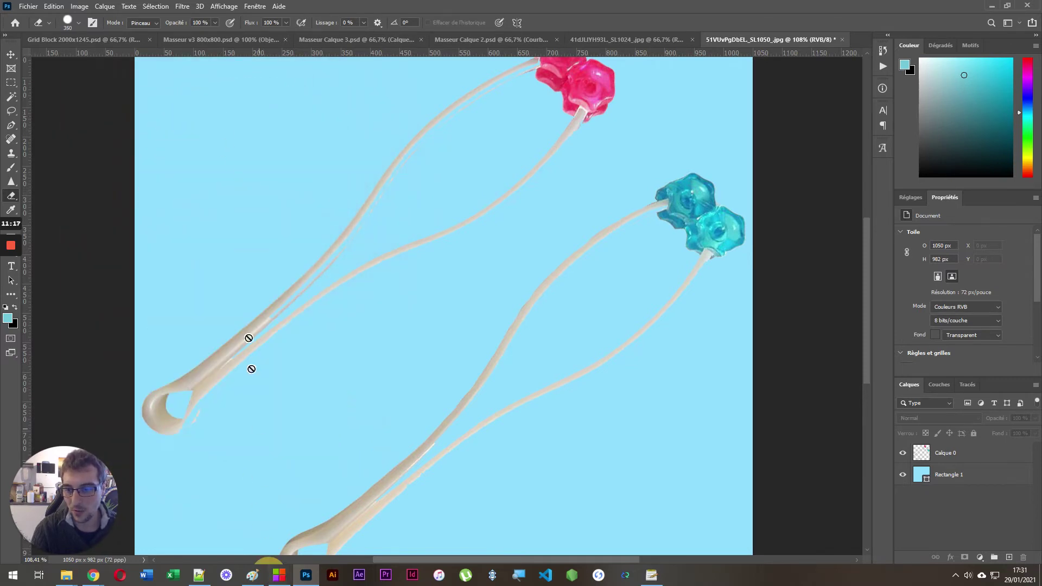
{"action": "mouse_move", "coordinate": [379, 251]}
{"action": "left_mouse_down", "text": "alt"}
{"action": "mouse_move", "coordinate": [366, 163]}
{"action": "mouse_move", "coordinate": [367, 282]}
{"action": "mouse_move", "coordinate": [282, 329]}
{"action": "left_mouse_up", "text": "alt"}
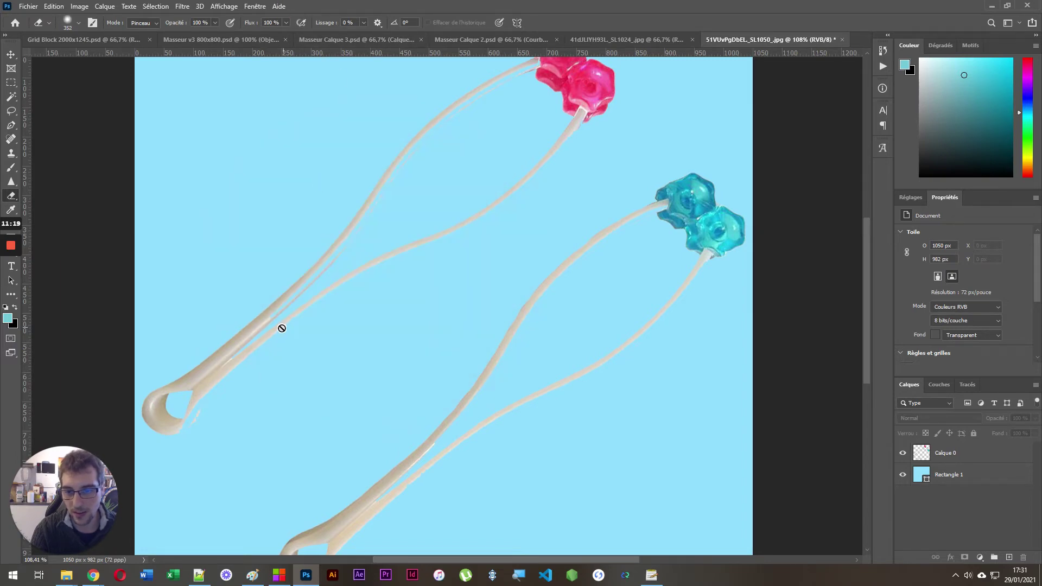
Step: Try erasing across the pink massager's arms on Calque 0 with the soft eraser, inspect the edges, and undo the stroke
{"action": "left_click", "coordinate": [937, 458]}
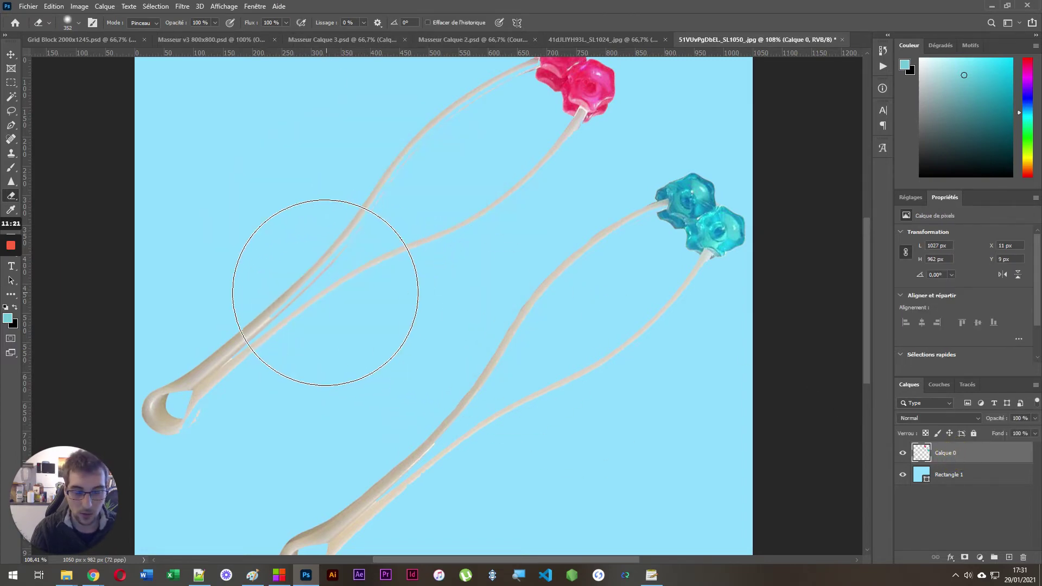
{"action": "left_click_drag", "start_coordinate": [326, 291], "coordinate": [327, 290]}
{"action": "scroll", "coordinate": [327, 289], "scroll_direction": "up", "scroll_amount": 1}
{"action": "scroll", "coordinate": [334, 242], "scroll_direction": "up", "scroll_amount": 6}
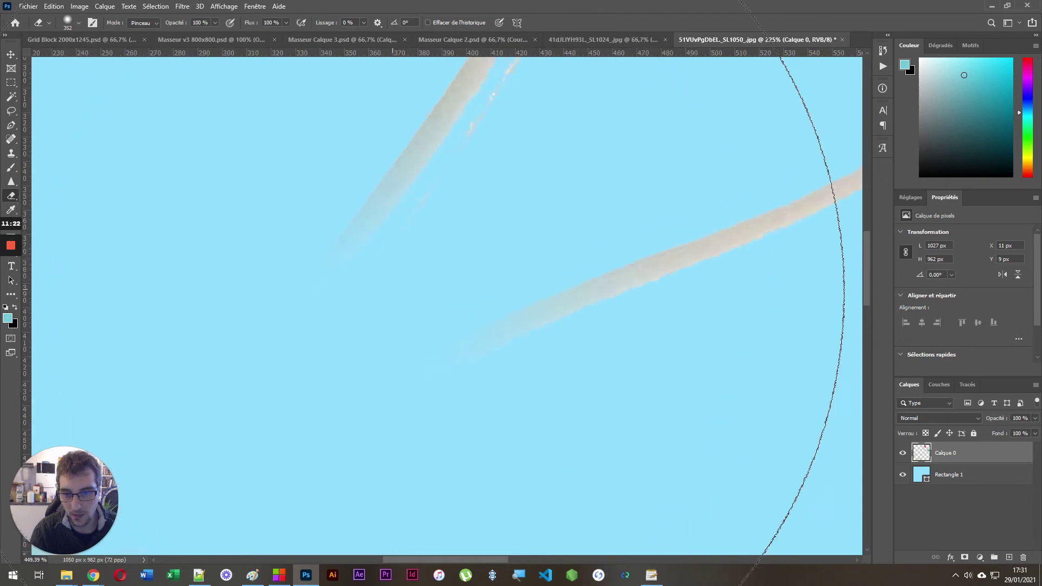
{"action": "scroll", "coordinate": [491, 306], "scroll_direction": "down", "scroll_amount": 8}
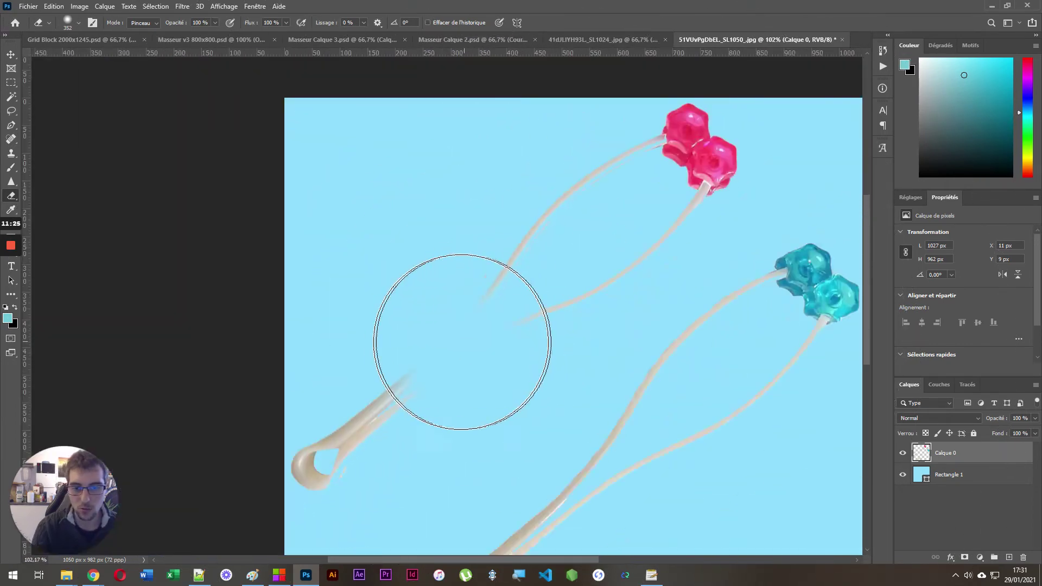
{"action": "key", "text": "ctrl+z"}
Step: Erase the middle of the pink massager's arms with a hard 360 px Eraser and inspect the cut ends
{"action": "mouse_move", "coordinate": [448, 234]}
{"action": "left_mouse_down"}
{"action": "mouse_move", "coordinate": [449, 333]}
{"action": "mouse_move", "coordinate": [421, 523]}
{"action": "left_mouse_up"}
{"action": "left_click_drag", "start_coordinate": [426, 339], "coordinate": [461, 325]}
{"action": "scroll", "coordinate": [553, 233], "scroll_direction": "up", "scroll_amount": 5}
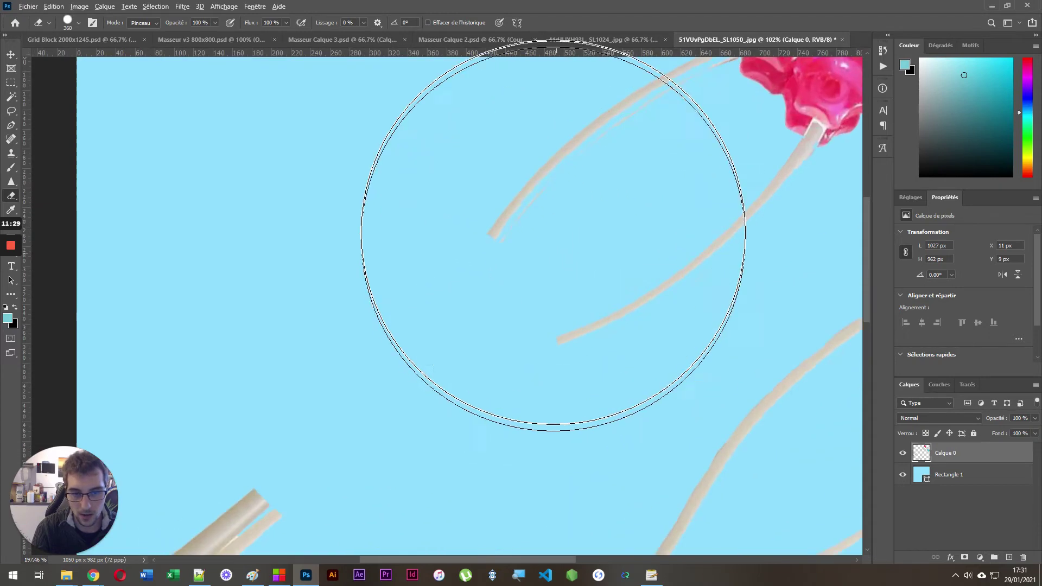
{"action": "scroll", "coordinate": [461, 312], "scroll_direction": "up", "scroll_amount": 1}
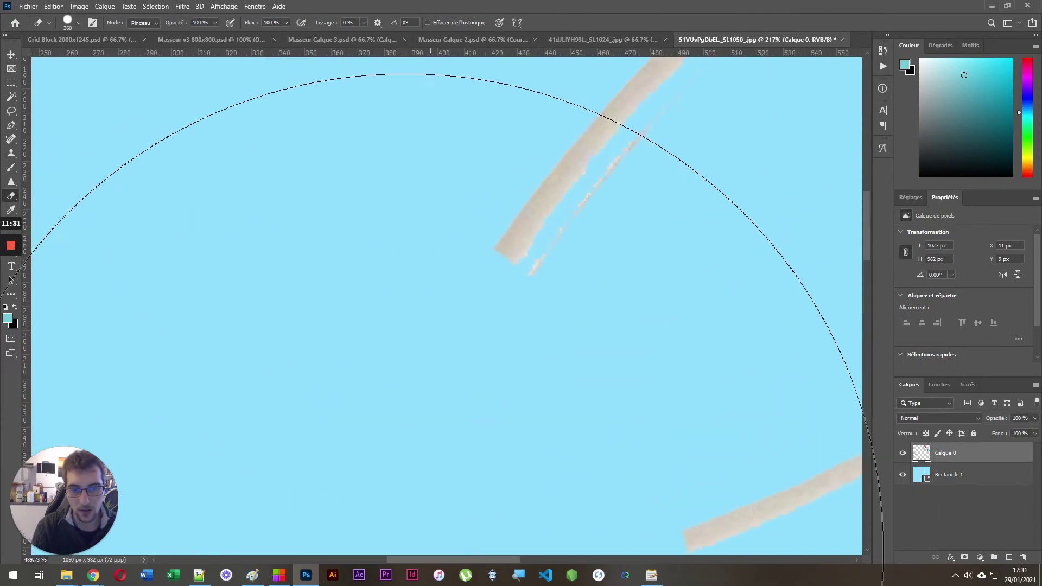
{"action": "left_click_drag", "start_coordinate": [473, 447], "coordinate": [508, 450]}
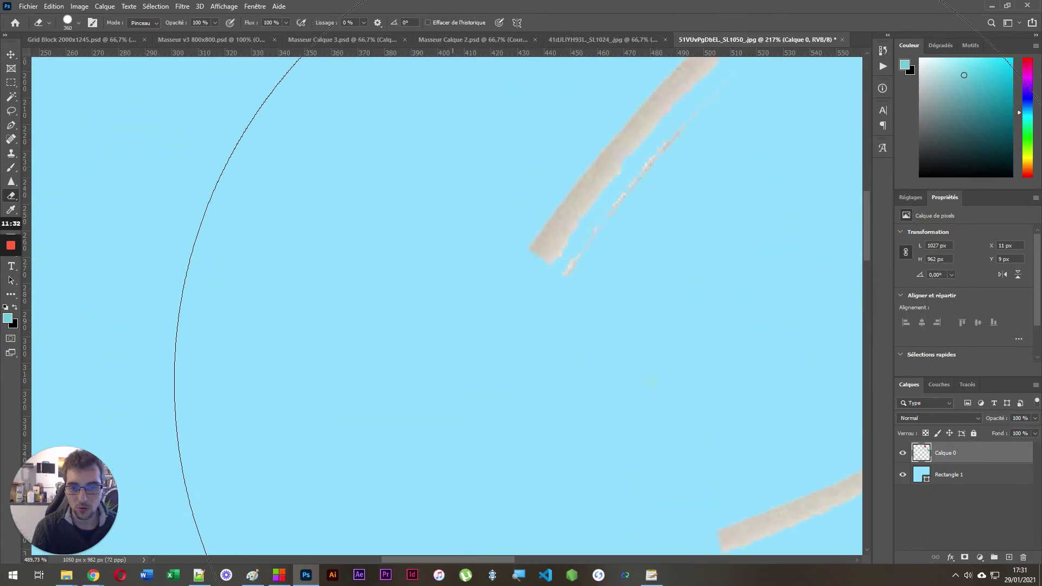
Step: Undo the cut through the pink massager's arms and reduce the Eraser to 141 px
{"action": "left_click", "coordinate": [276, 435]}
{"action": "scroll", "coordinate": [220, 315], "scroll_direction": "left", "scroll_amount": 3}
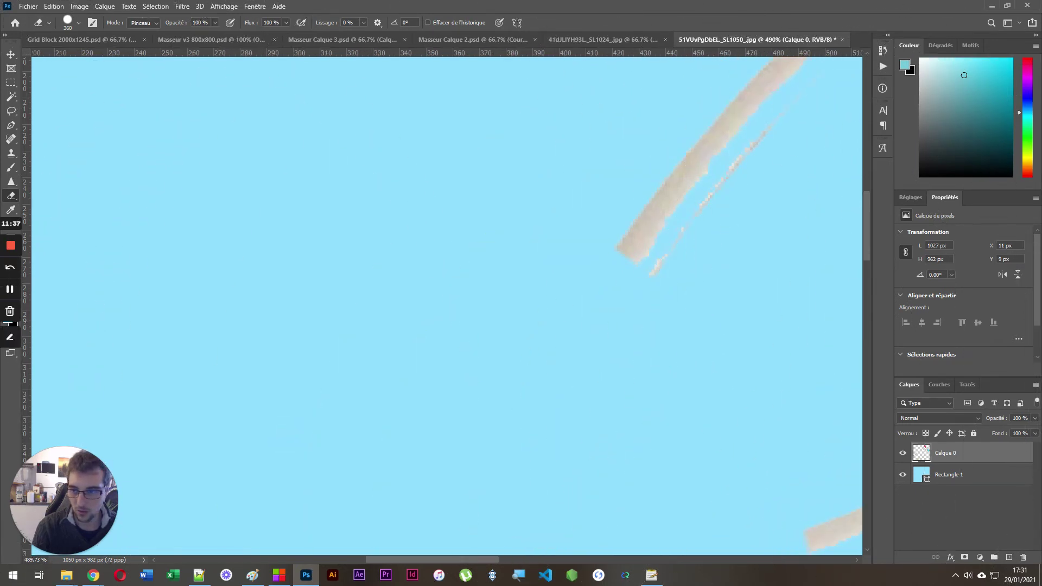
{"action": "left_click", "coordinate": [11, 291]}
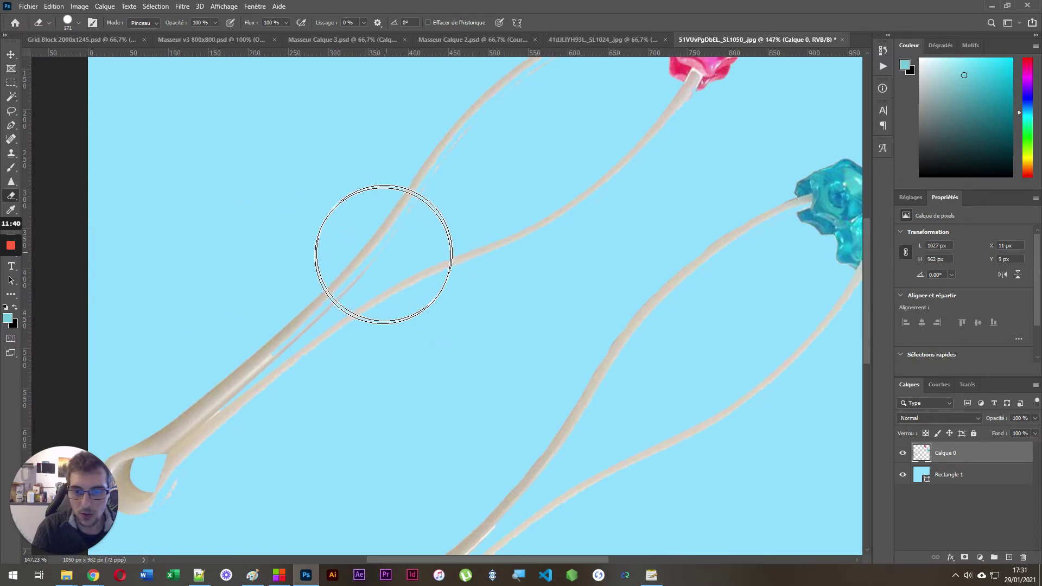
{"action": "mouse_move", "coordinate": [375, 264]}
{"action": "left_mouse_down"}
{"action": "mouse_move", "coordinate": [360, 262]}
{"action": "mouse_move", "coordinate": [370, 185]}
{"action": "left_mouse_up"}
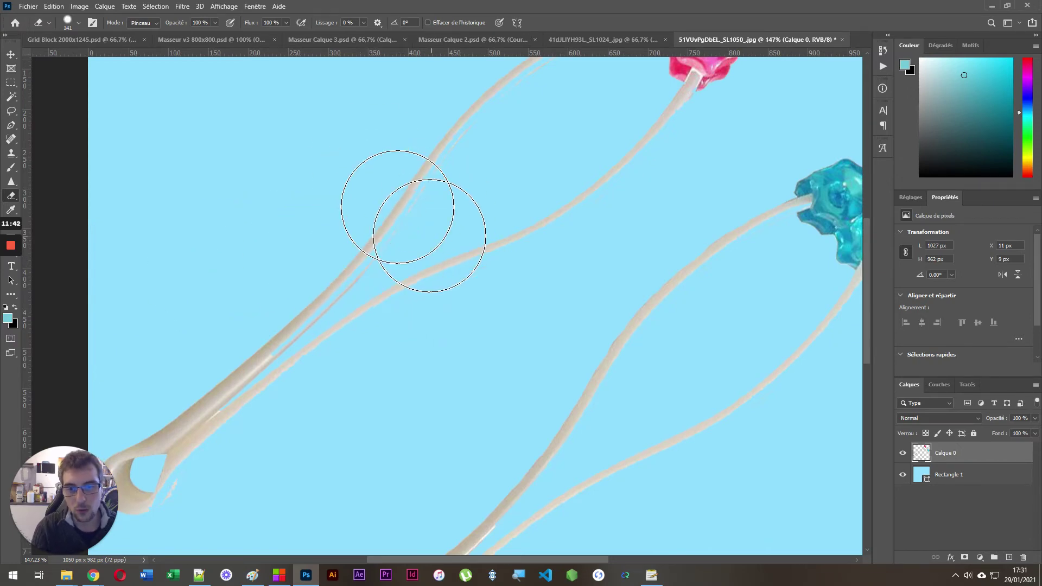
{"action": "scroll", "coordinate": [365, 145], "scroll_direction": "up", "scroll_amount": 5}
Step: Change Rectangle 1's fill to red to check the leftover fringes against it
{"action": "left_click", "coordinate": [938, 478]}
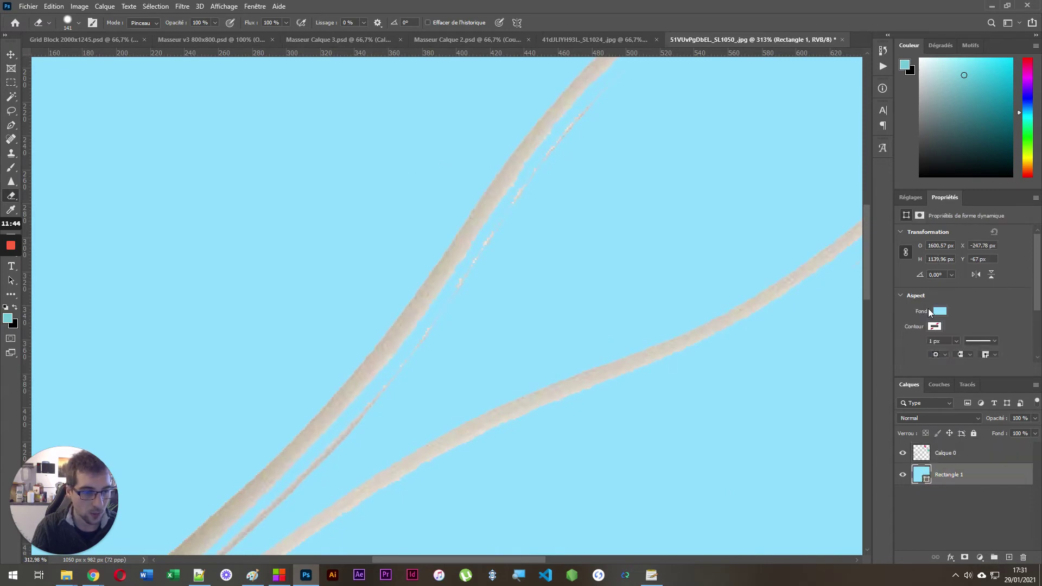
{"action": "left_click", "coordinate": [938, 311]}
{"action": "left_click", "coordinate": [901, 367]}
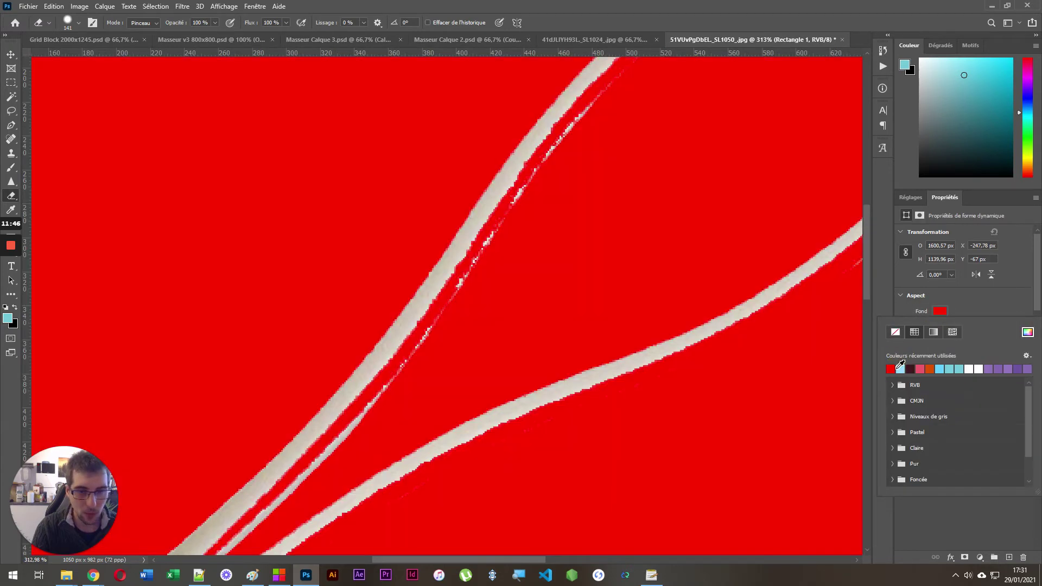
{"action": "left_click", "coordinate": [943, 530]}
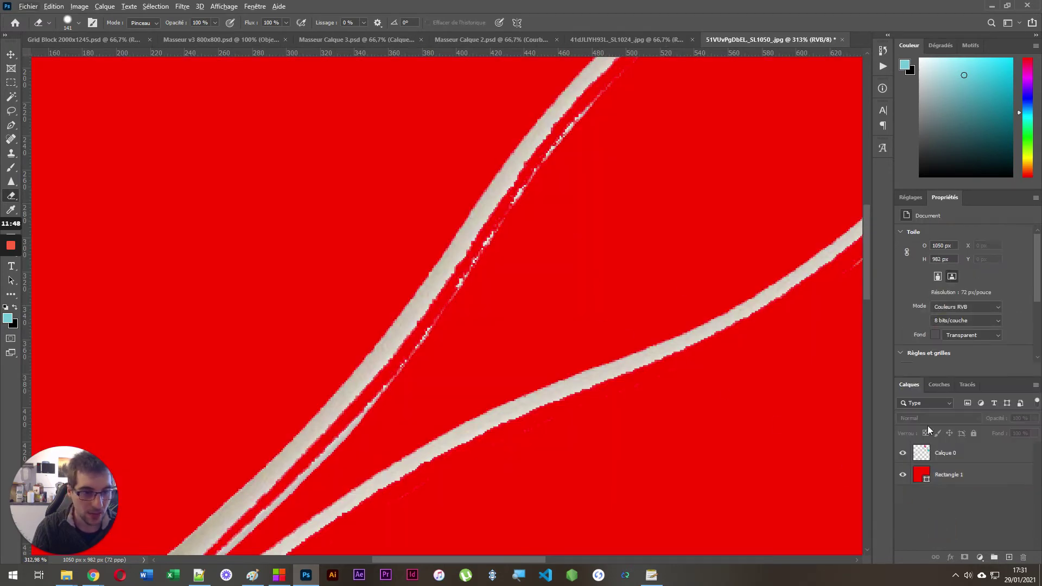
Step: Try erasing the fringe beside the pink massager's upper arm on Calque 0 with a hard 95 px Eraser, and undo it
{"action": "left_click", "coordinate": [943, 450]}
{"action": "mouse_move", "coordinate": [599, 215]}
{"action": "left_mouse_down"}
{"action": "mouse_move", "coordinate": [559, 214]}
{"action": "mouse_move", "coordinate": [594, 229]}
{"action": "left_mouse_up"}
{"action": "left_click", "coordinate": [609, 203]}
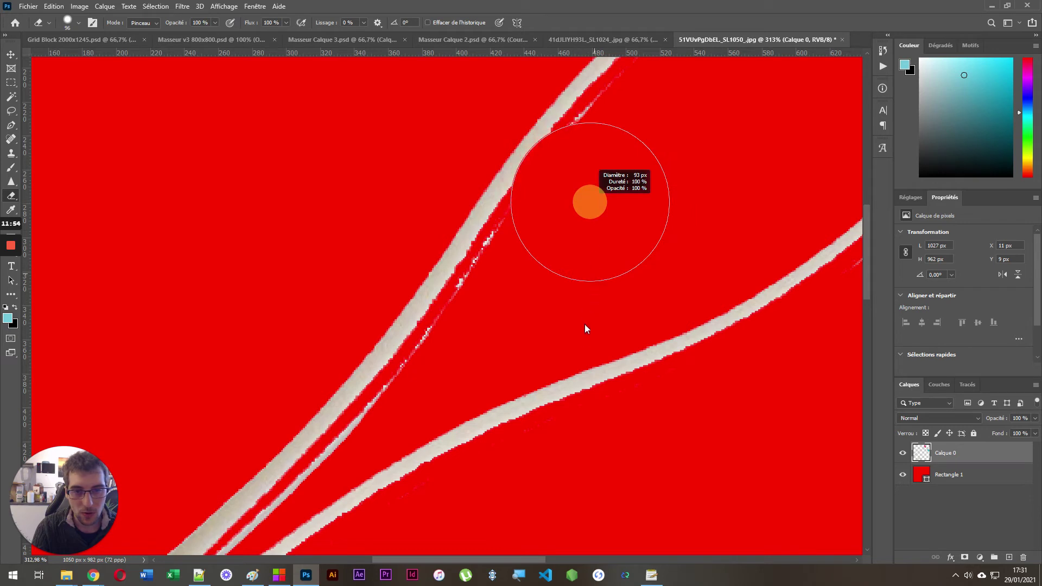
{"action": "left_click_drag", "start_coordinate": [584, 325], "coordinate": [585, 341]}
Step: Change Rectangle 1's fill to orange
{"action": "left_click", "coordinate": [921, 477]}
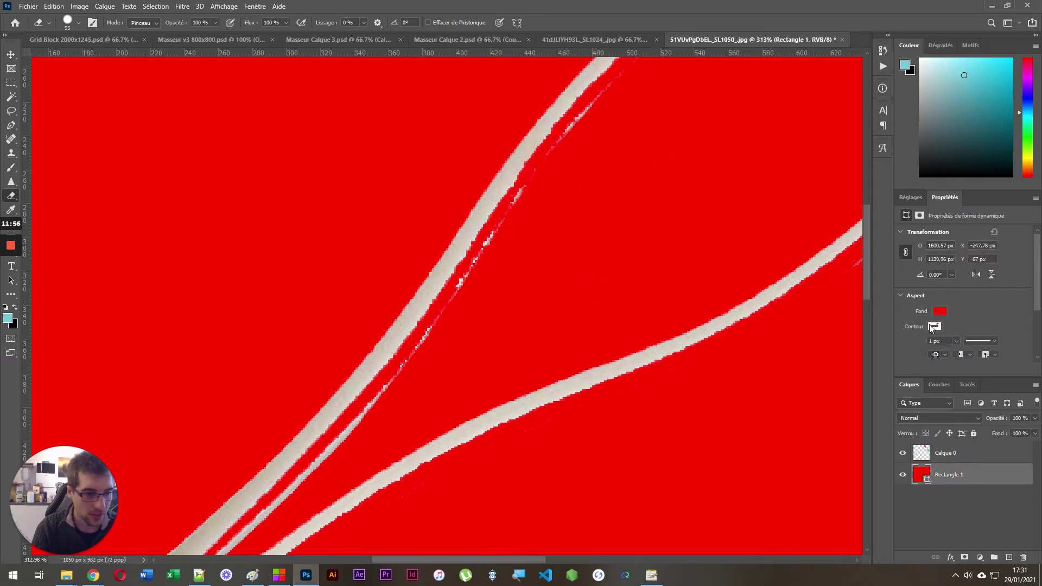
{"action": "left_click", "coordinate": [941, 311]}
{"action": "left_click", "coordinate": [925, 369]}
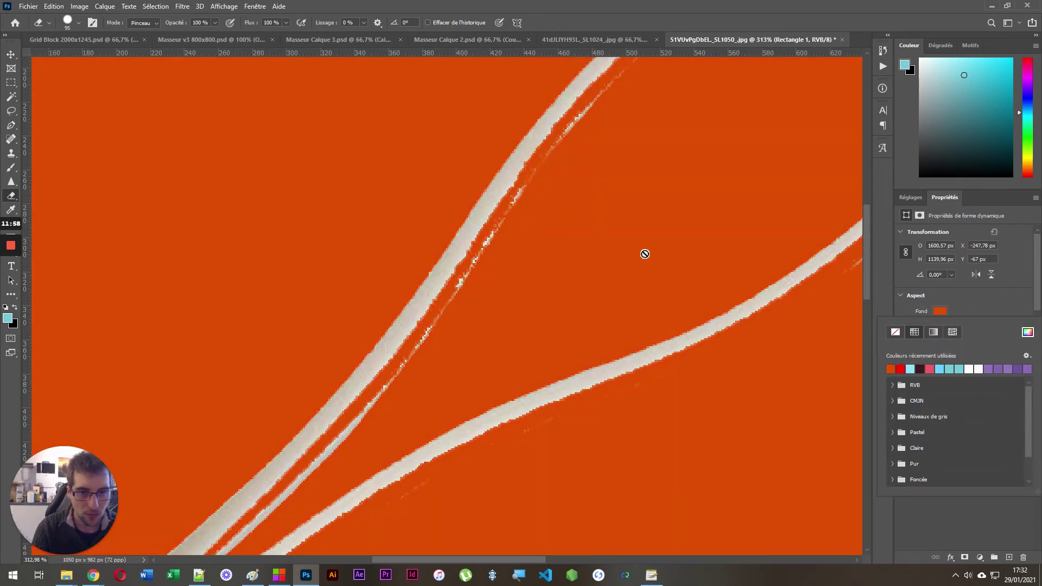
{"action": "left_click", "coordinate": [943, 525]}
Step: Set the Eraser to 105 px, try a stroke across the pink massager's upper arm on Calque 0, and undo it
{"action": "left_click", "coordinate": [947, 453]}
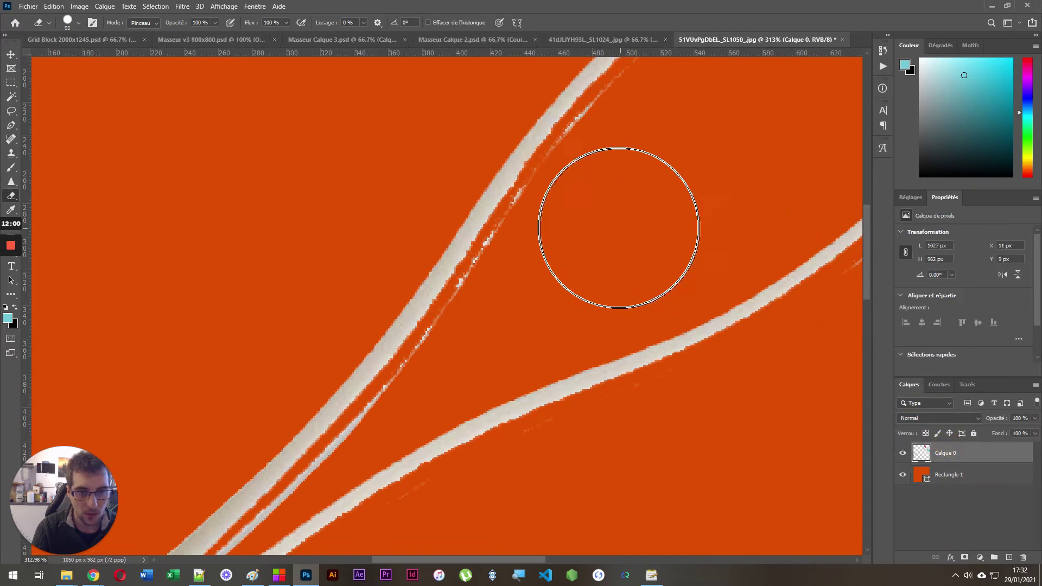
{"action": "left_click_drag", "start_coordinate": [594, 220], "coordinate": [604, 216]}
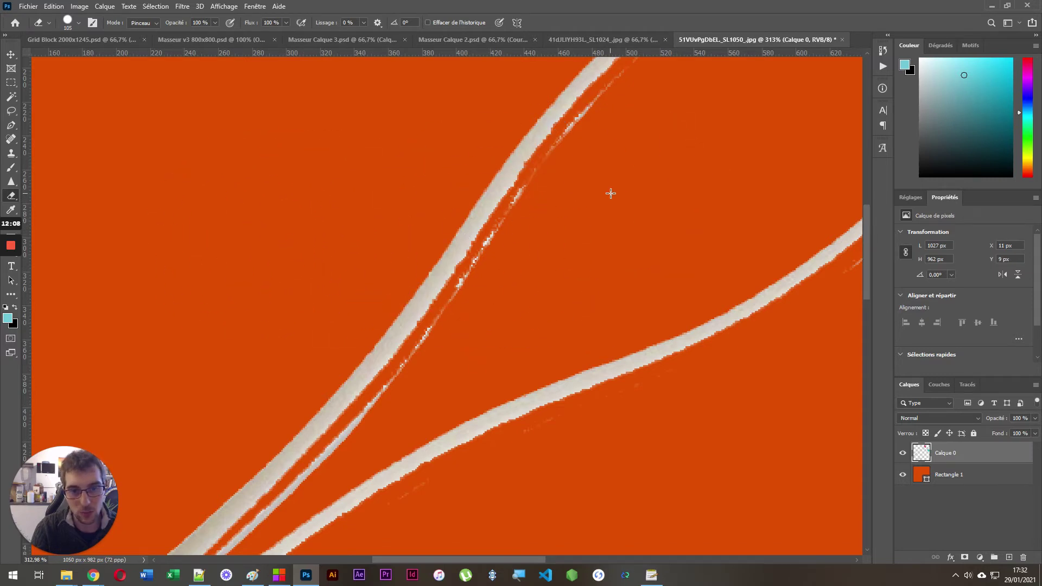
{"action": "mouse_move", "coordinate": [611, 193]}
{"action": "left_mouse_down"}
{"action": "mouse_move", "coordinate": [580, 178]}
{"action": "mouse_move", "coordinate": [589, 213]}
{"action": "left_mouse_up"}
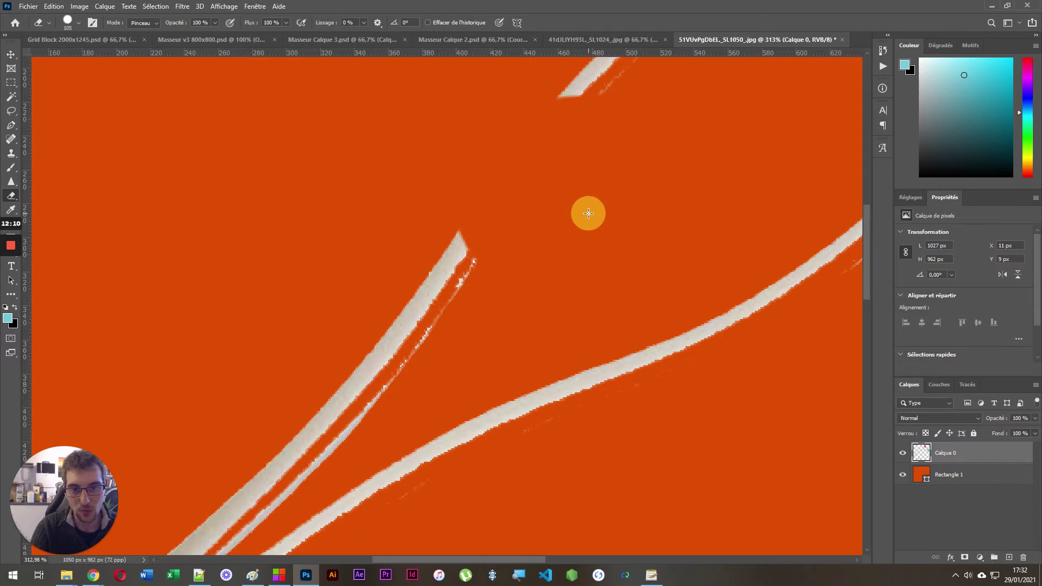
{"action": "key", "text": "ctrl+z"}
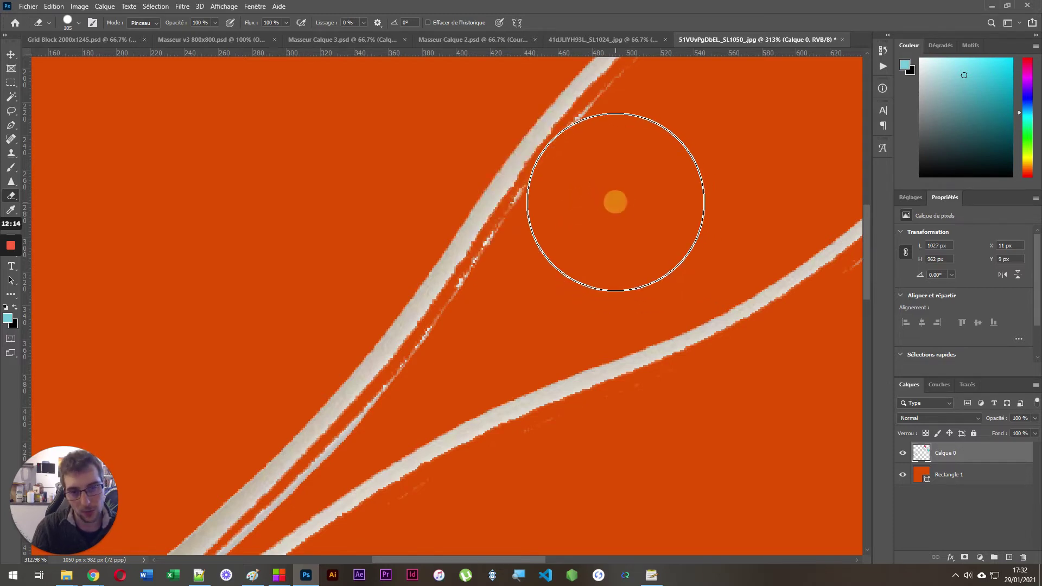
Step: Erase the fringe beside the middle of the pink massager's upper arm and enlarge the Eraser to 118 px
{"action": "left_click", "coordinate": [595, 233]}
{"action": "left_click", "coordinate": [581, 254]}
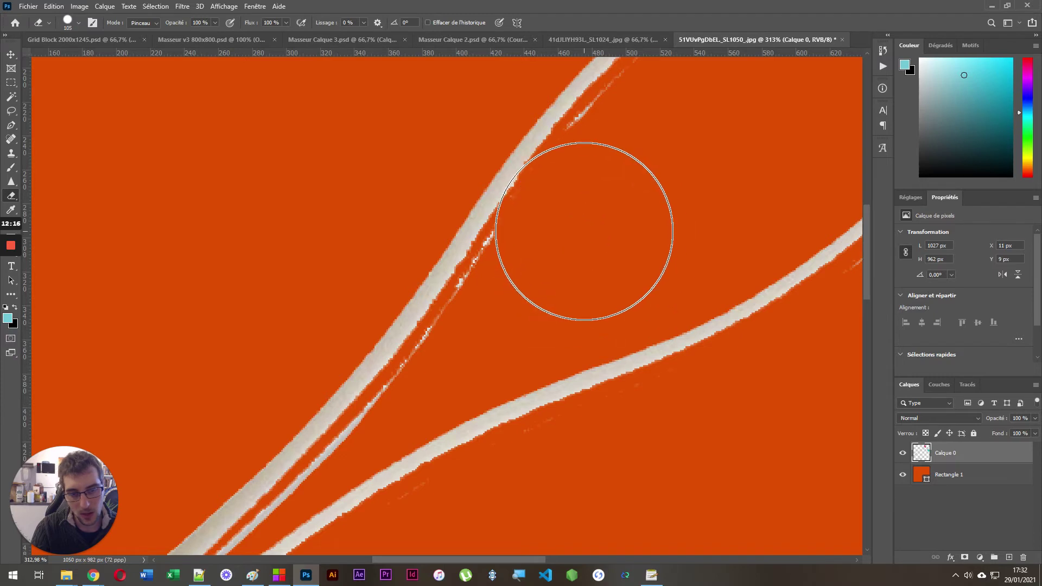
{"action": "right_click", "coordinate": [585, 231], "text": "alt"}
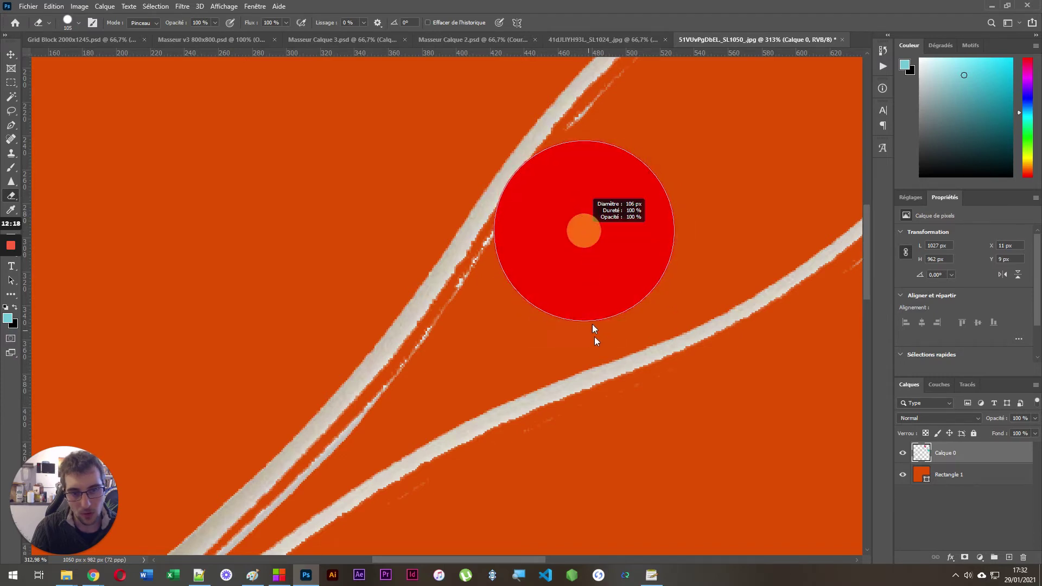
{"action": "right_click", "coordinate": [384, 268], "text": "alt"}
{"action": "right_click", "coordinate": [376, 308], "text": "alt"}
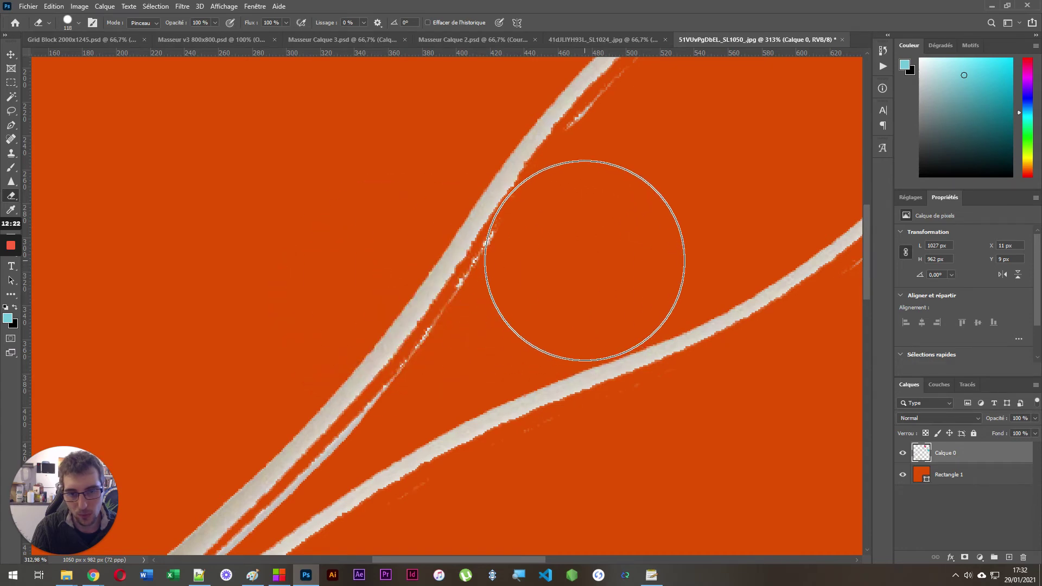
Step: Erase the fringe along the inner edge of the pink massager's upper arm toward its head with the 118 px Eraser
{"action": "scroll", "coordinate": [605, 326], "scroll_direction": "down", "scroll_amount": 3}
{"action": "scroll", "coordinate": [653, 217], "scroll_direction": "up", "scroll_amount": 3}
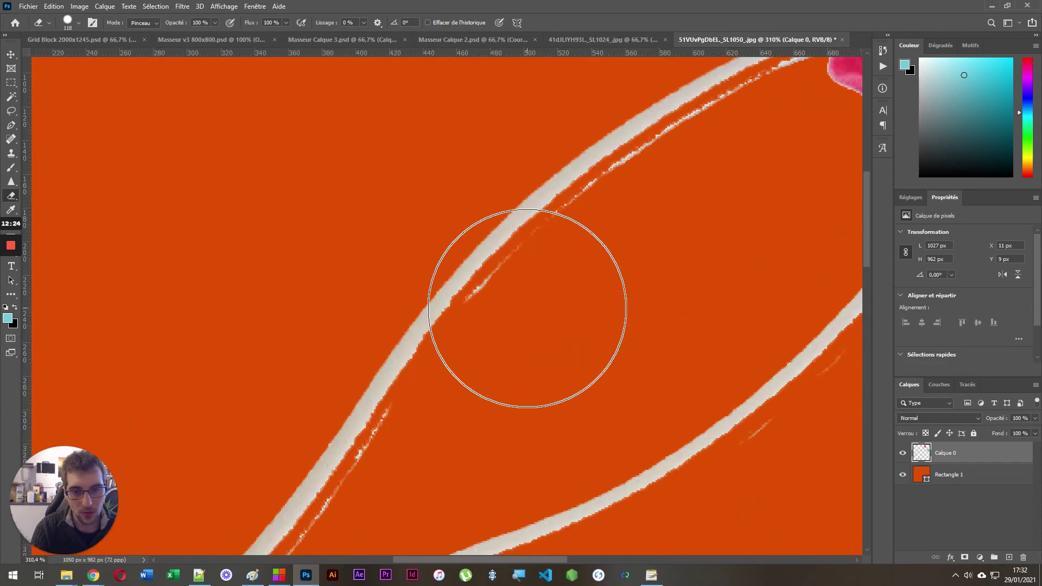
{"action": "left_click", "coordinate": [550, 342]}
{"action": "mouse_move", "coordinate": [594, 302]}
{"action": "left_mouse_down"}
{"action": "mouse_move", "coordinate": [630, 264]}
{"action": "mouse_move", "coordinate": [677, 256]}
{"action": "left_mouse_up"}
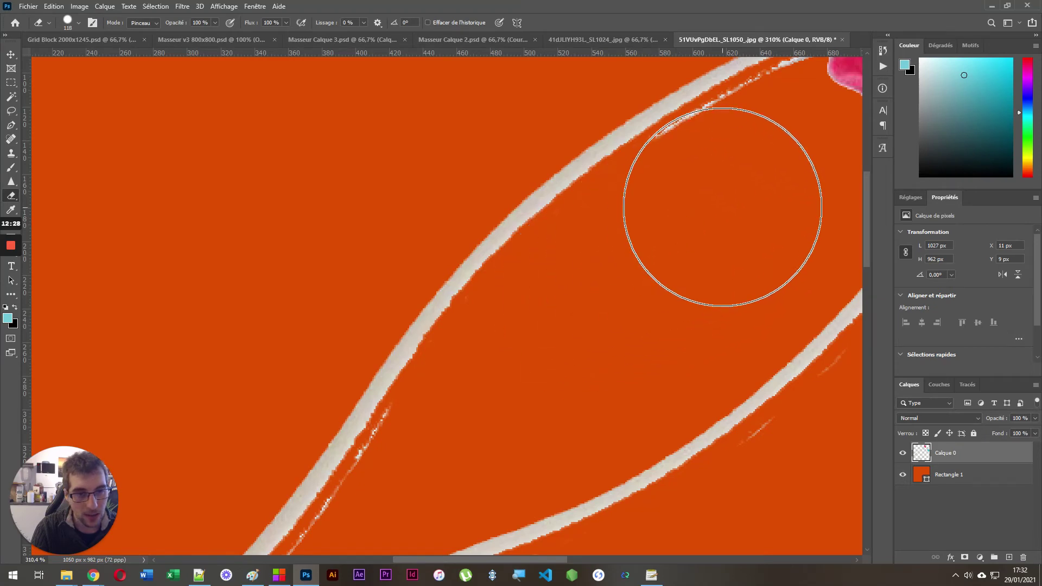
{"action": "left_click_drag", "start_coordinate": [724, 202], "coordinate": [749, 179]}
{"action": "scroll", "coordinate": [624, 320], "scroll_direction": "down", "scroll_amount": 3}
{"action": "scroll", "coordinate": [675, 275], "scroll_direction": "up", "scroll_amount": 3}
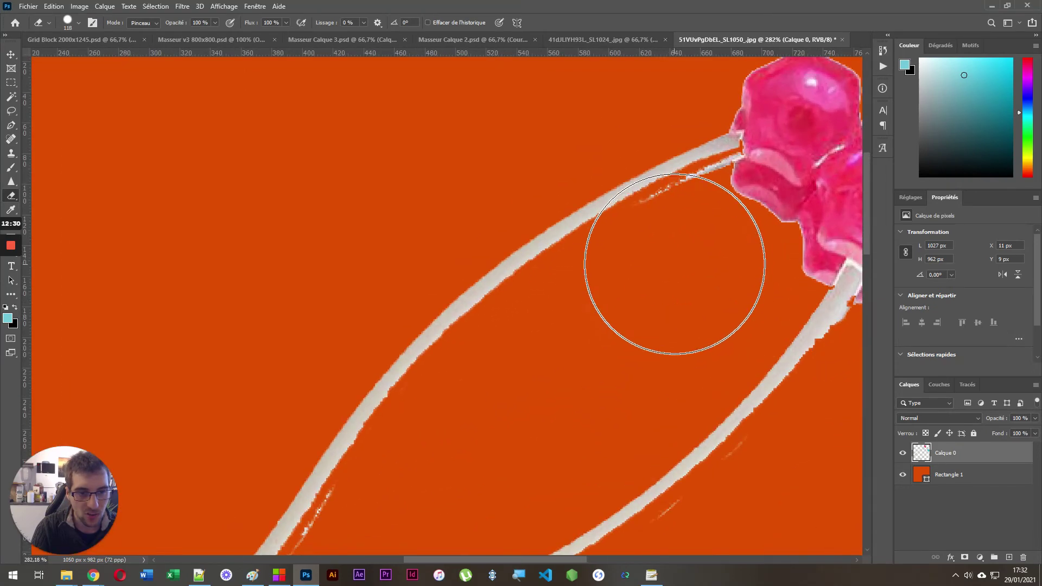
{"action": "left_click", "coordinate": [681, 276]}
Step: Reduce the Eraser to 62 px and erase more of the fringe along the upper arm close to the pink head
{"action": "left_click_drag", "start_coordinate": [676, 277], "coordinate": [636, 278]}
{"action": "scroll", "coordinate": [710, 220], "scroll_direction": "up", "scroll_amount": 10}
{"action": "left_click_drag", "start_coordinate": [646, 242], "coordinate": [642, 243]}
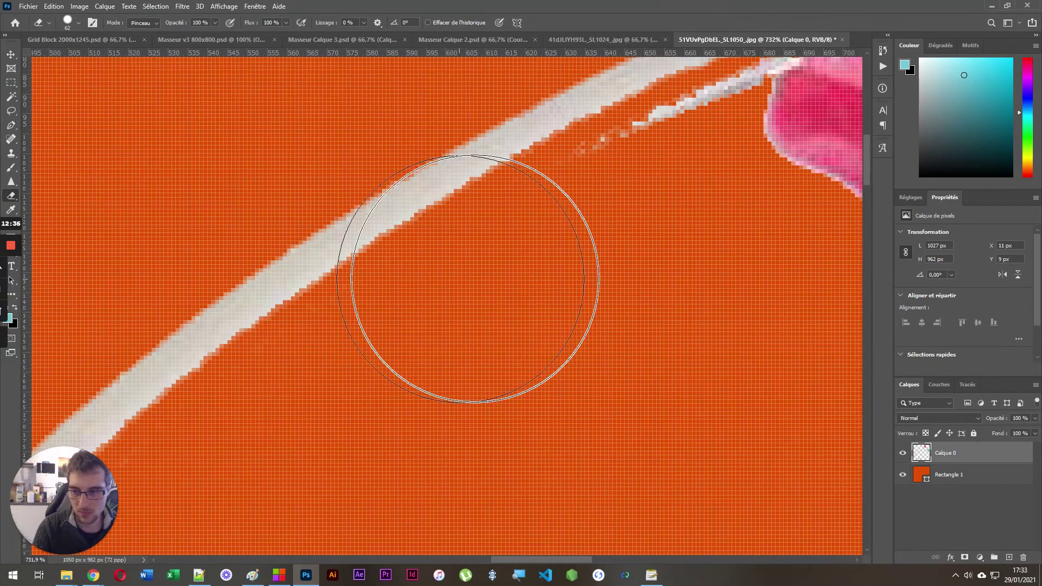
{"action": "left_click", "coordinate": [655, 240]}
{"action": "scroll", "coordinate": [626, 243], "scroll_direction": "down", "scroll_amount": 6}
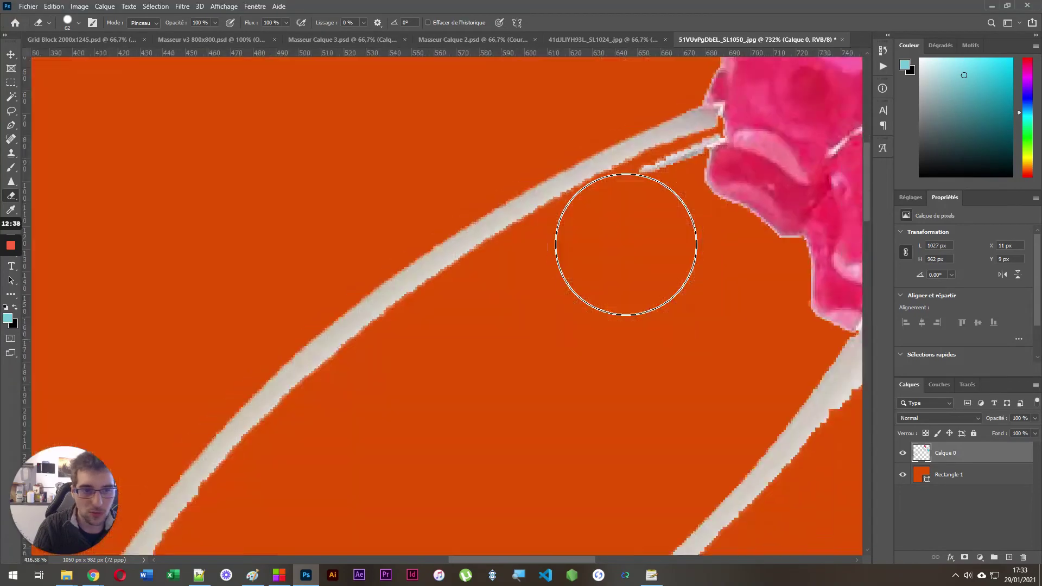
Step: Reduce the Eraser to 38 px and clean the specks at the tip of the remaining fringe near the pink head
{"action": "scroll", "coordinate": [645, 242], "scroll_direction": "up", "scroll_amount": 5}
{"action": "left_click_drag", "start_coordinate": [646, 232], "coordinate": [601, 228]}
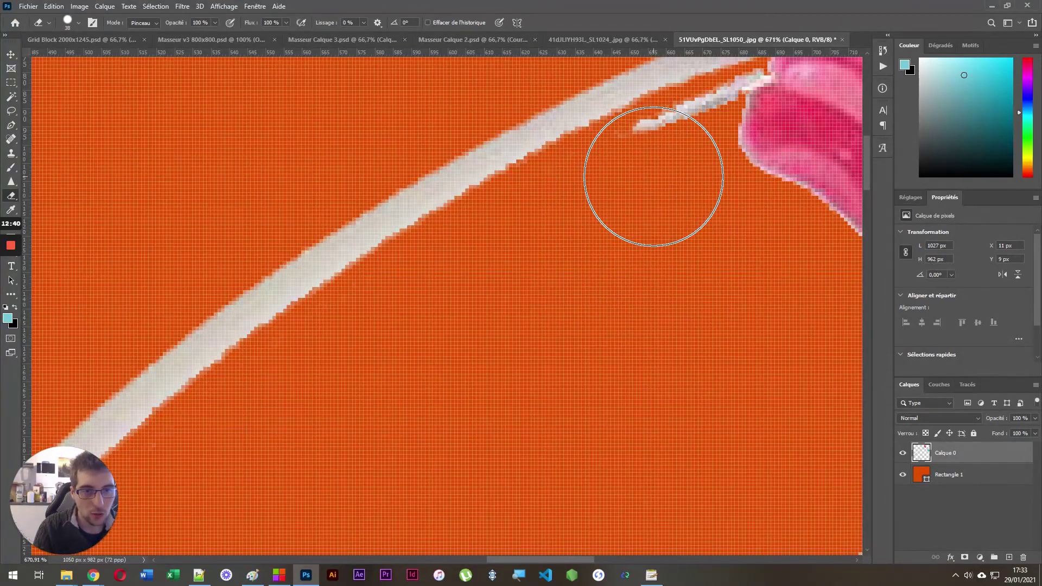
{"action": "left_click", "coordinate": [653, 174]}
{"action": "scroll", "coordinate": [644, 239], "scroll_direction": "down", "scroll_amount": 5}
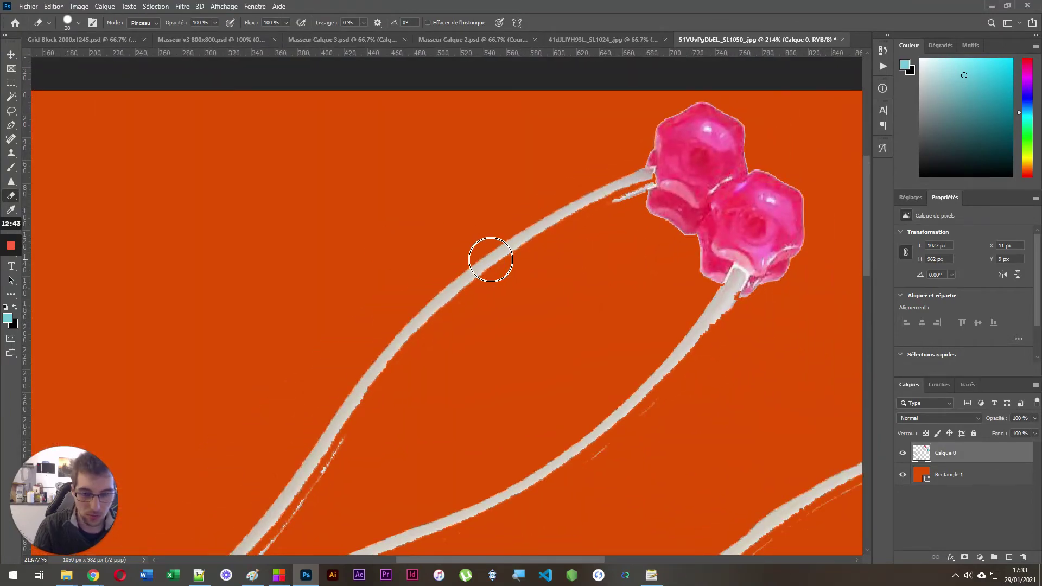
Step: Paint turquoise test dabs between the pink massager's arms with the Brush, undo them, and return to the Eraser
{"action": "key", "text": "b"}
{"action": "left_click", "coordinate": [613, 232]}
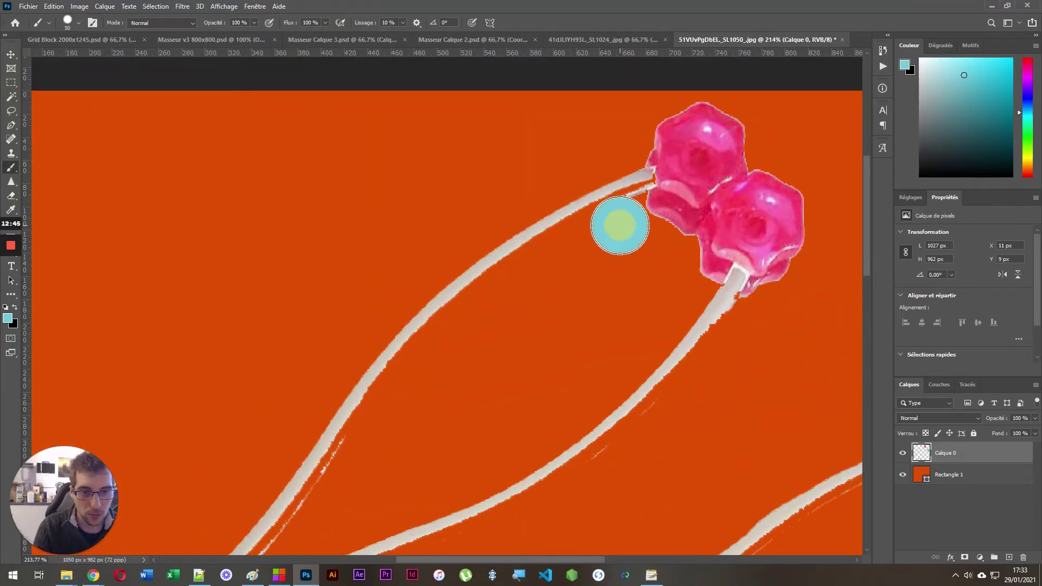
{"action": "key", "text": "ctrl+z"}
{"action": "left_click", "coordinate": [578, 292]}
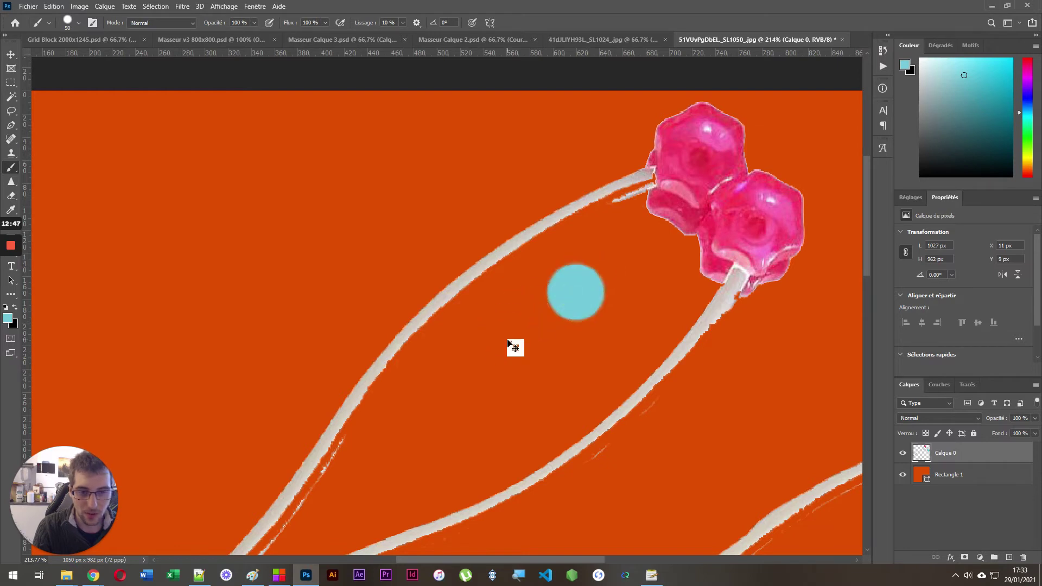
{"action": "key", "text": "ctrl+z"}
{"action": "key", "text": "e"}
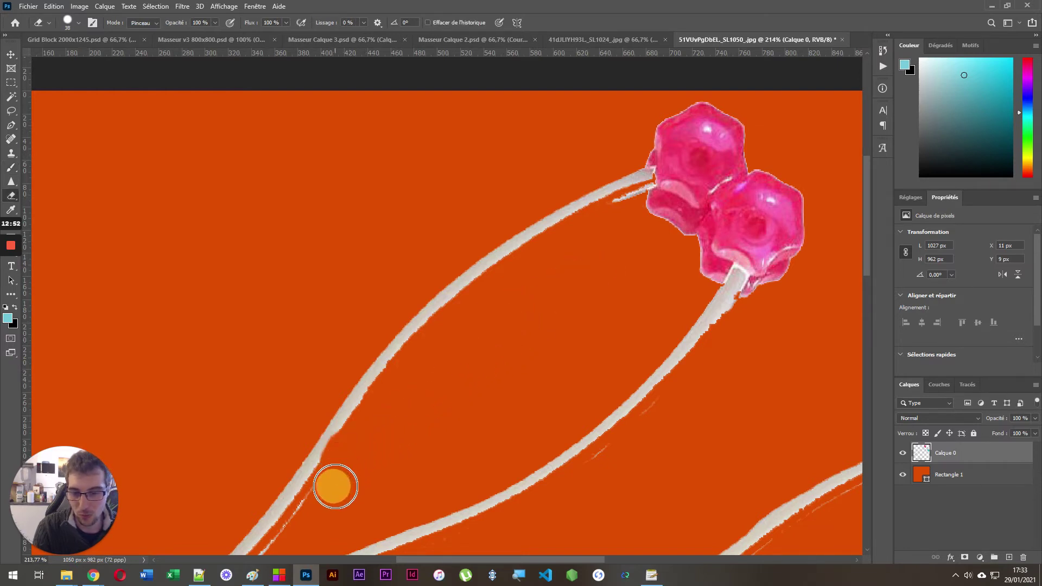
Step: Undo the last eraser stroke and erase the fringe below the middle of the pink massager's upper arm again, following its edge
{"action": "key", "text": "ctrl+z"}
{"action": "scroll", "coordinate": [376, 456], "scroll_direction": "down", "scroll_amount": 3}
{"action": "scroll", "coordinate": [309, 527], "scroll_direction": "up", "scroll_amount": 5}
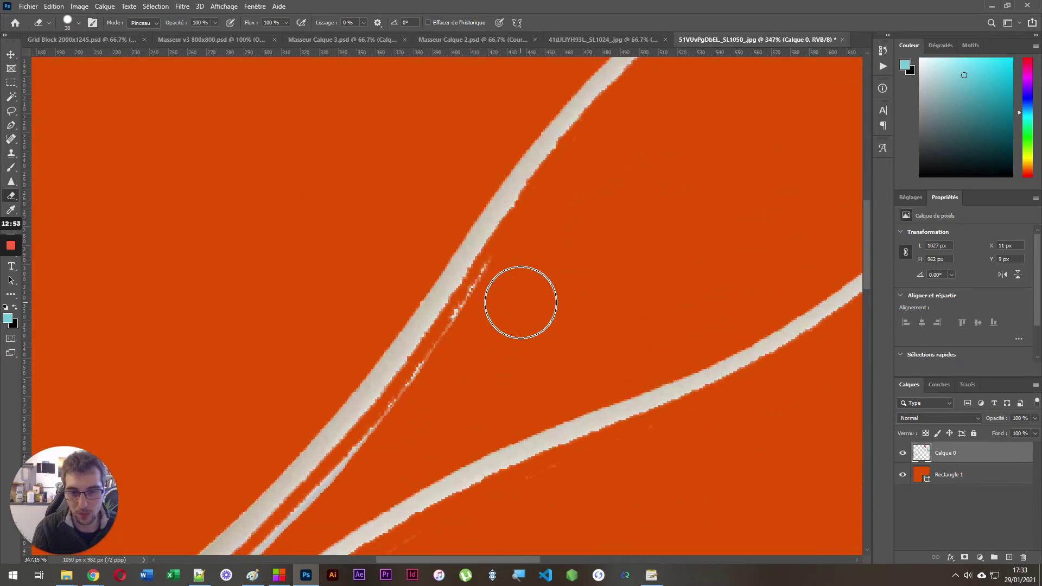
{"action": "left_click_drag", "start_coordinate": [507, 284], "coordinate": [468, 347]}
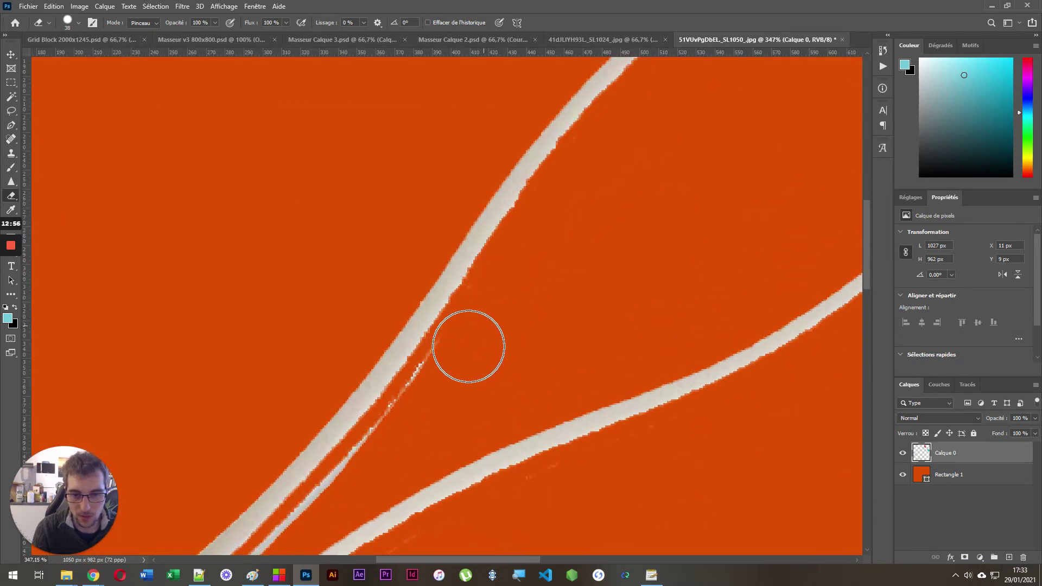
Step: Try erasing the fringe where the pink massager's arms meet the handle with the 38 px Eraser, and undo the stroke
{"action": "scroll", "coordinate": [473, 377], "scroll_direction": "down", "scroll_amount": 5}
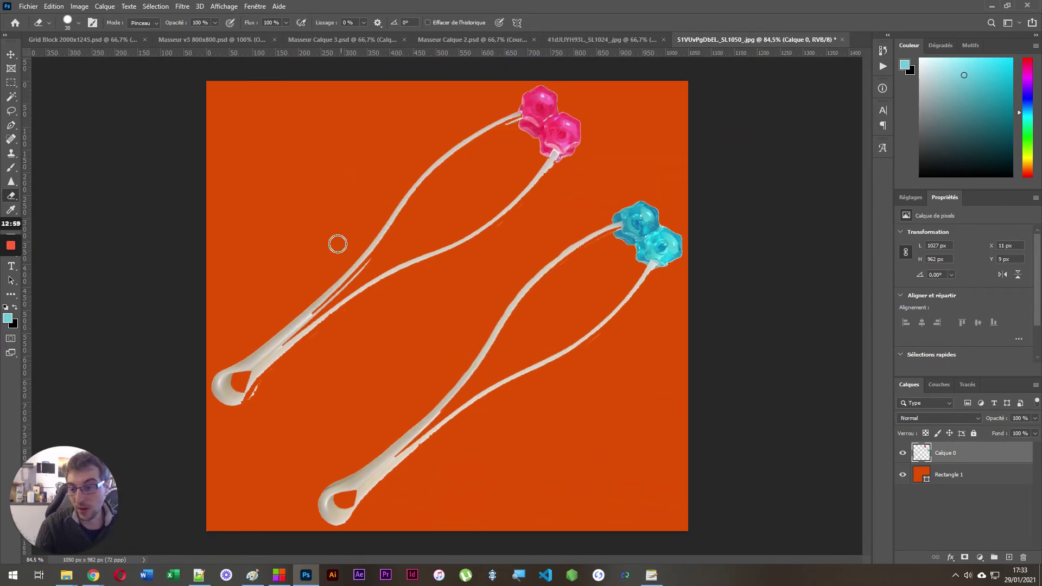
{"action": "scroll", "coordinate": [334, 244], "scroll_direction": "up", "scroll_amount": 5}
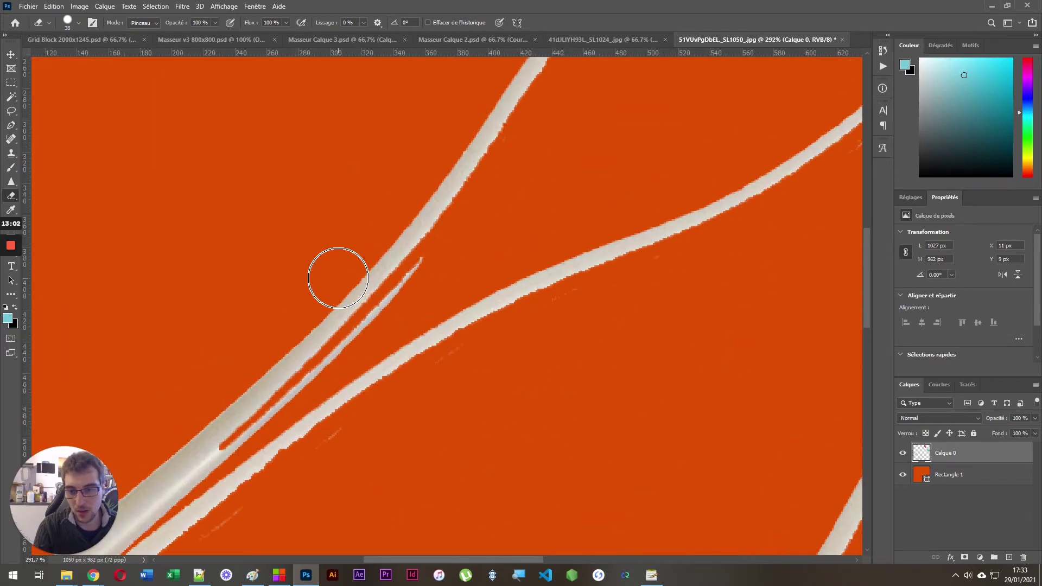
{"action": "left_click_drag", "start_coordinate": [440, 271], "coordinate": [398, 297]}
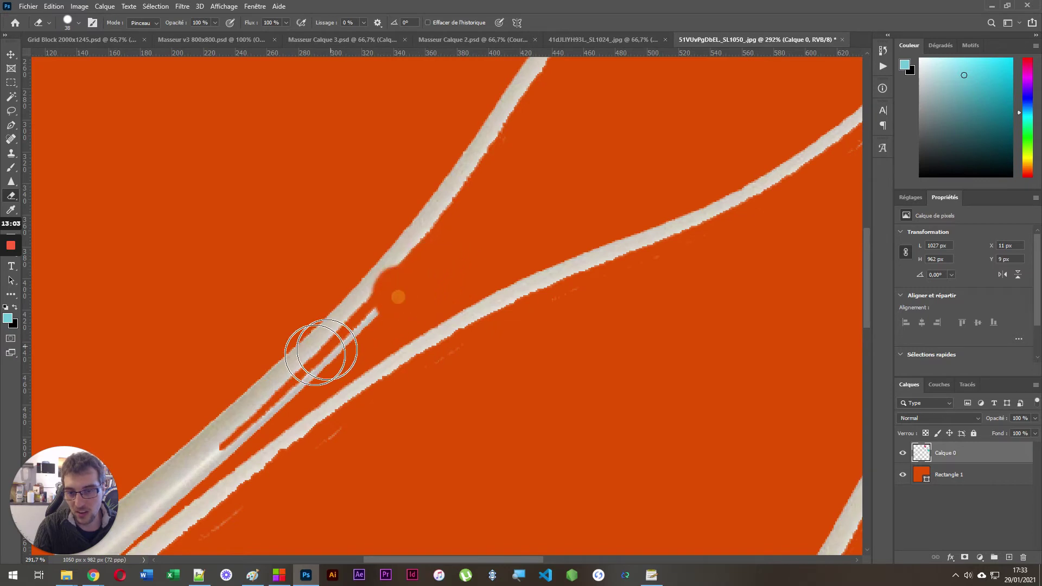
{"action": "scroll", "coordinate": [333, 299], "scroll_direction": "down", "scroll_amount": 3}
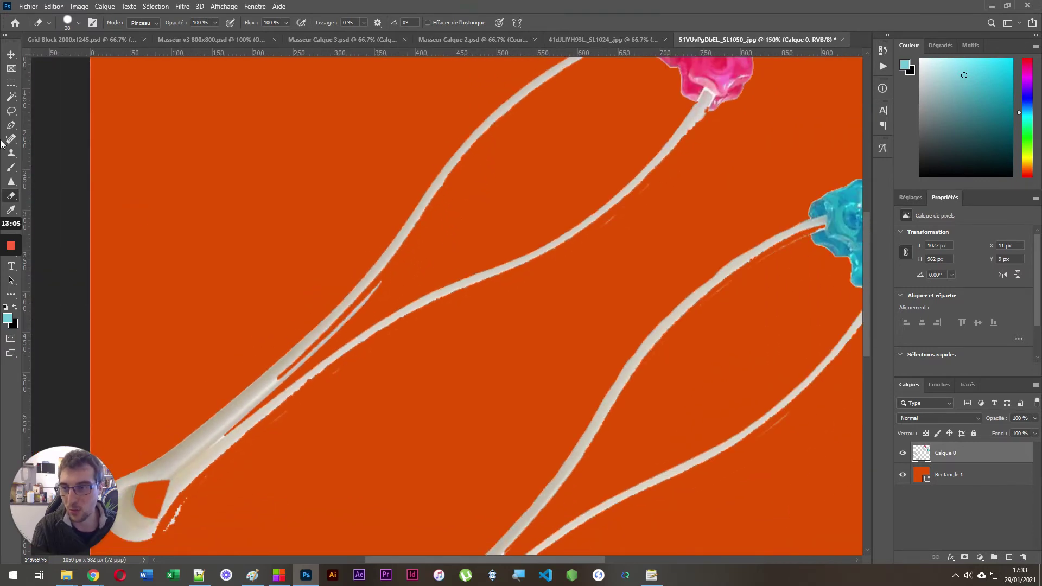
Step: Pick the Magic Wand, switch to the document with the single pink massager on white, and make Calque 0 active
{"action": "left_click", "coordinate": [12, 98]}
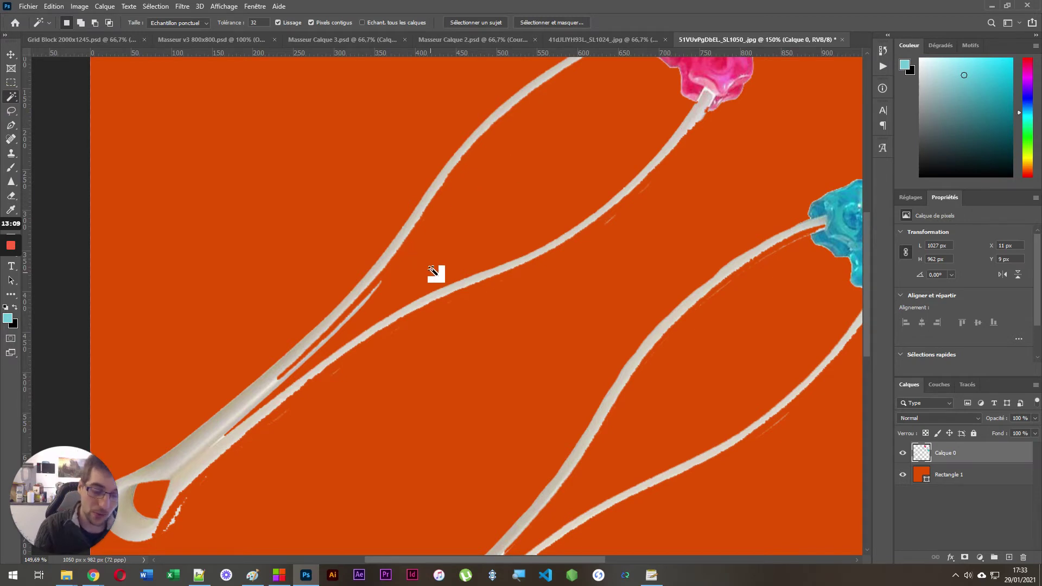
{"action": "scroll", "coordinate": [436, 273], "scroll_direction": "down", "scroll_amount": 2}
{"action": "left_click", "coordinate": [592, 41]}
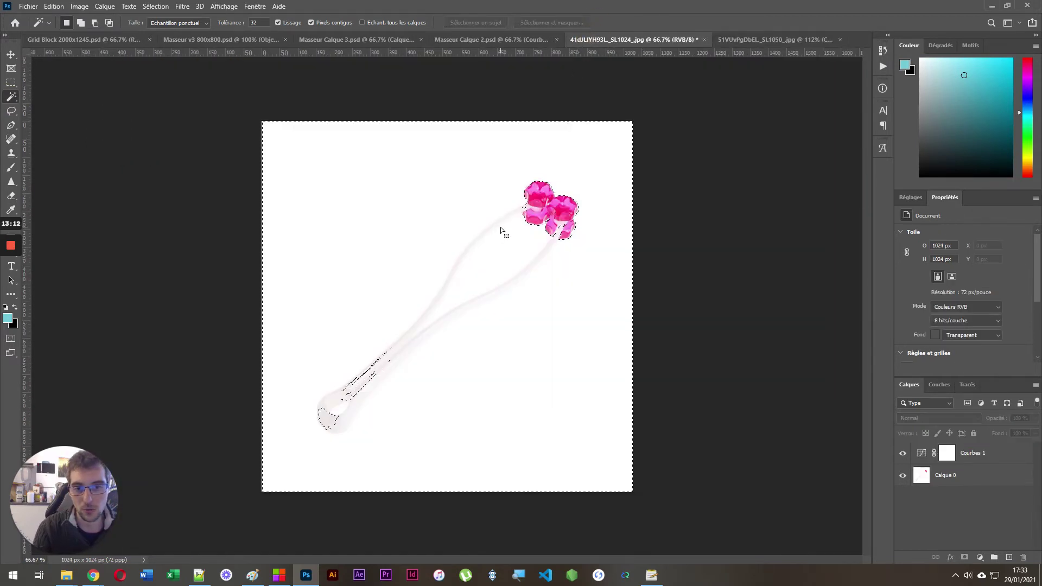
{"action": "left_click", "coordinate": [965, 460]}
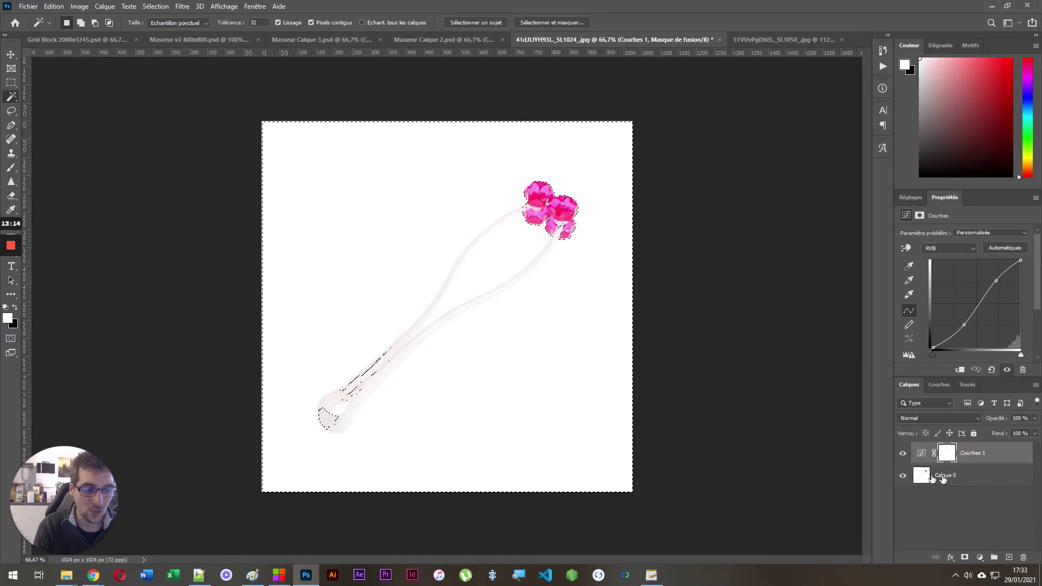
{"action": "scroll", "coordinate": [433, 249], "scroll_direction": "up", "scroll_amount": 4}
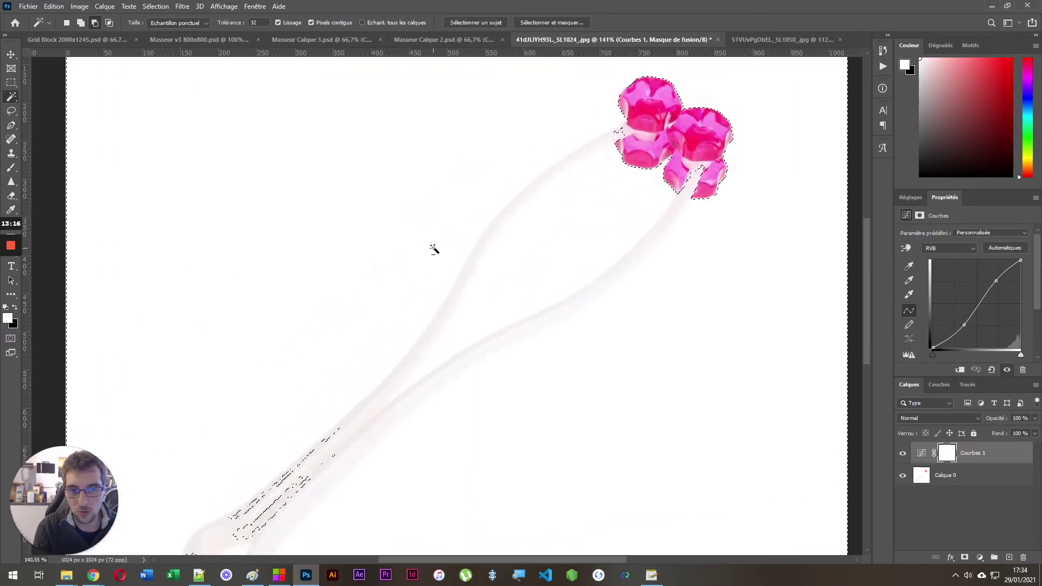
{"action": "left_click", "coordinate": [949, 489]}
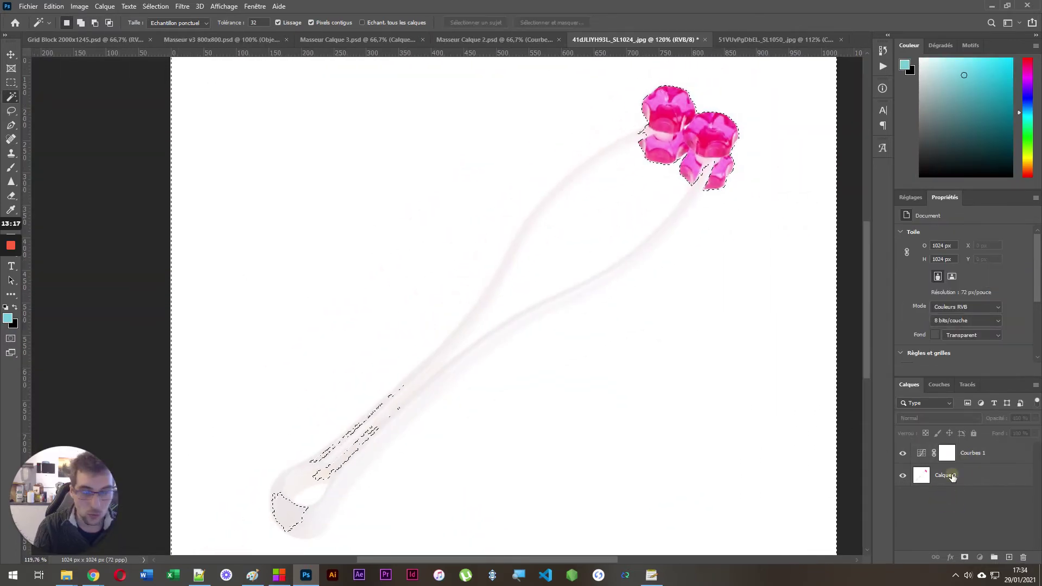
Step: Clear the existing selection by subtracting a rectangular marquee drawn over the whole canvas
{"action": "scroll", "coordinate": [409, 270], "scroll_direction": "down", "scroll_amount": 2}
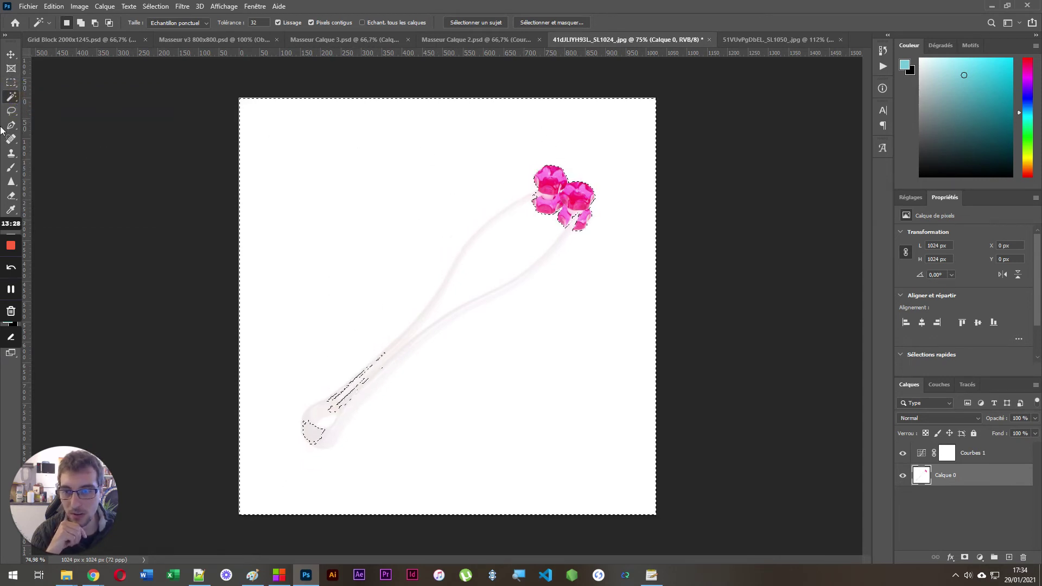
{"action": "left_click", "coordinate": [11, 83]}
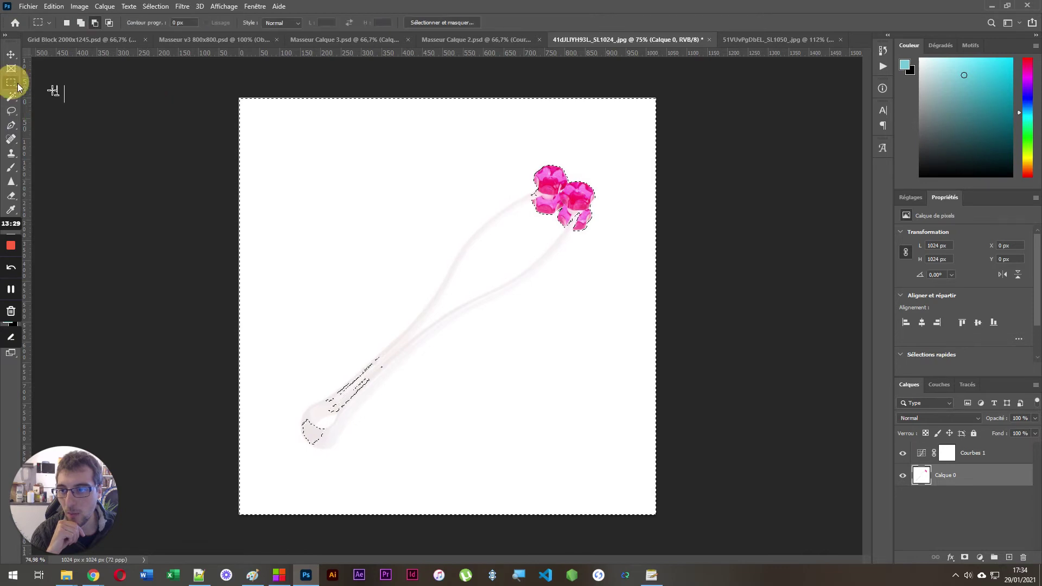
{"action": "left_click_drag", "start_coordinate": [239, 100], "coordinate": [714, 546]}
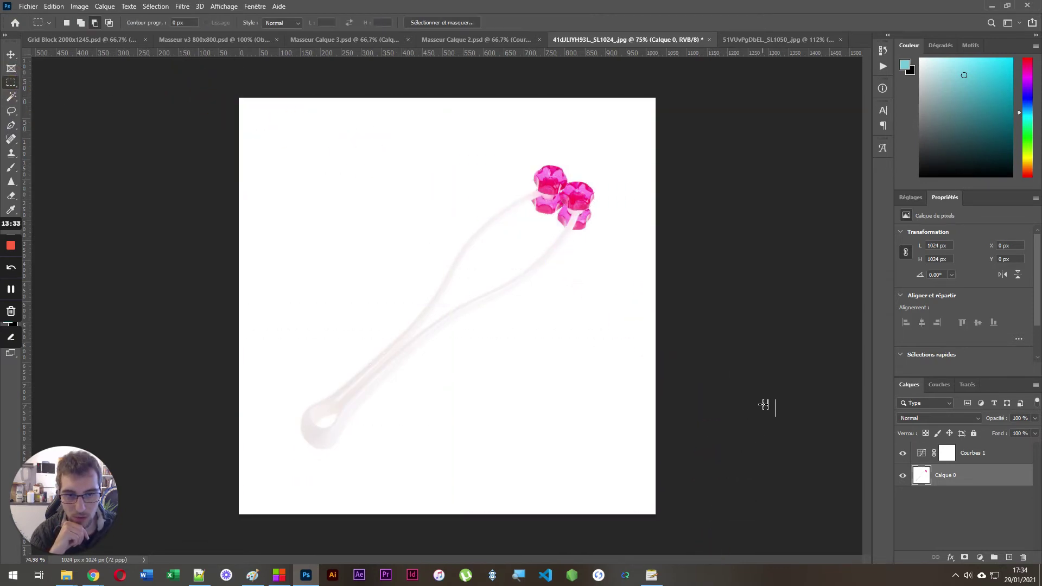
Step: Draw freehand Lasso test selections over the pink massager heads and deselect them
{"action": "left_click", "coordinate": [8, 114]}
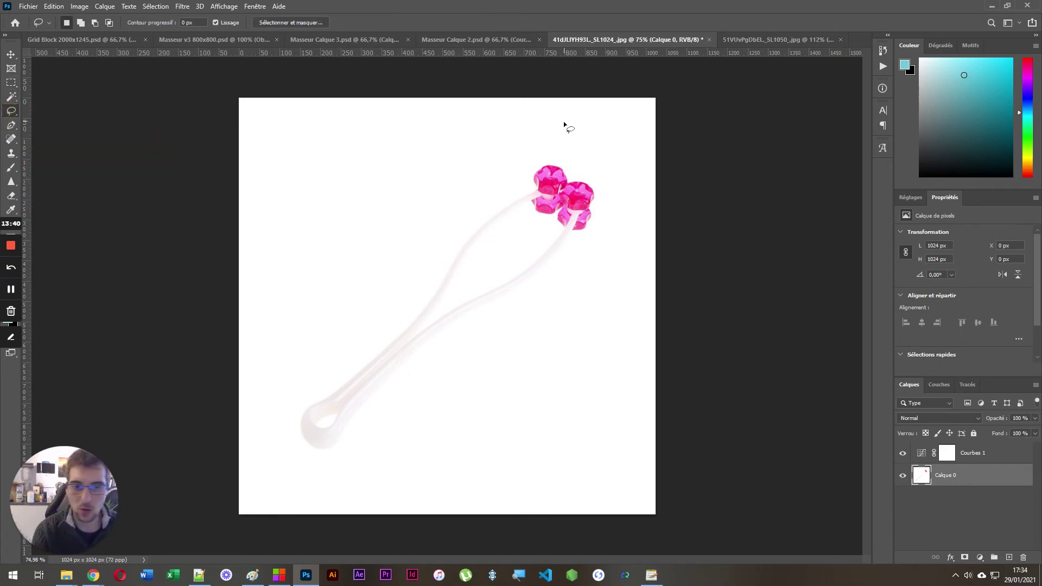
{"action": "scroll", "coordinate": [631, 129], "scroll_direction": "up", "scroll_amount": 6}
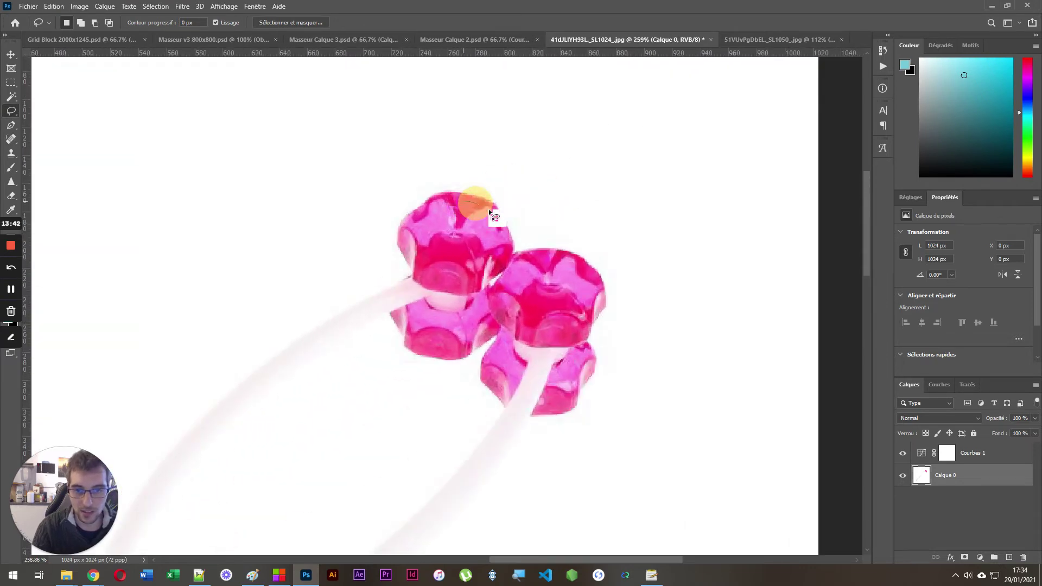
{"action": "left_click_drag", "start_coordinate": [424, 216], "coordinate": [452, 237]}
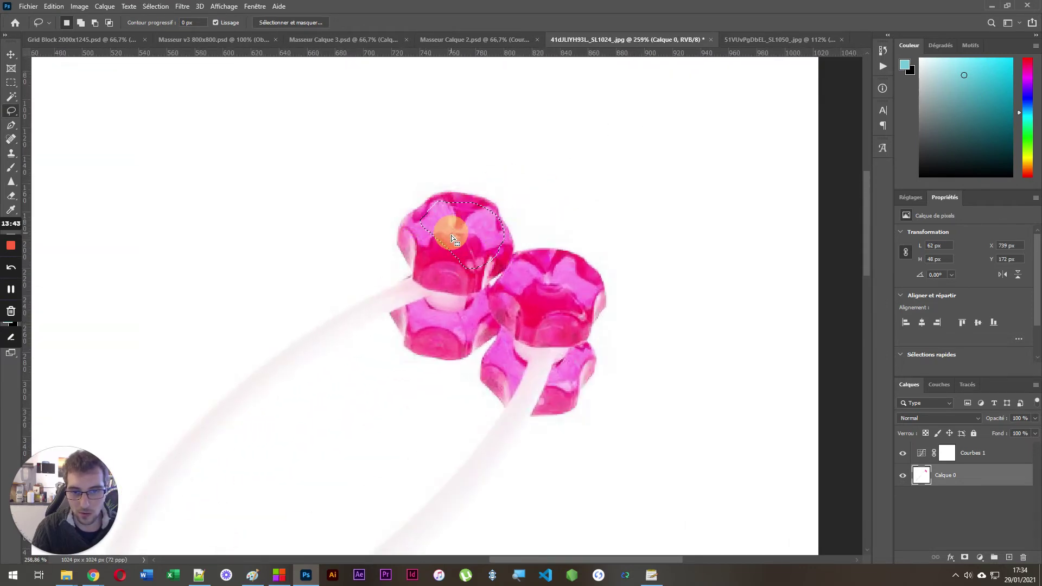
{"action": "left_click", "coordinate": [431, 263]}
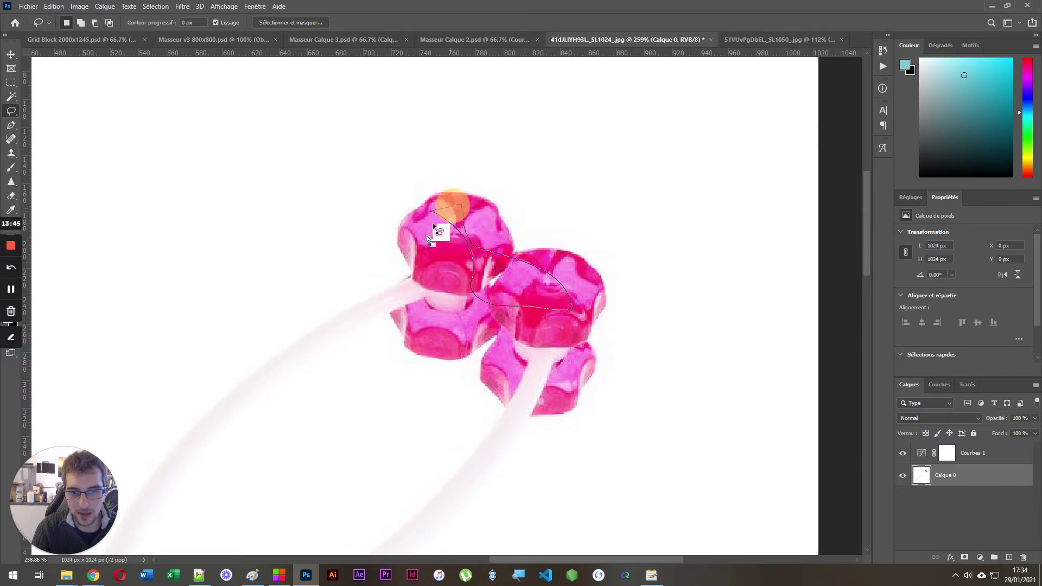
{"action": "left_click_drag", "start_coordinate": [432, 223], "coordinate": [429, 216]}
{"action": "left_click", "coordinate": [276, 191]}
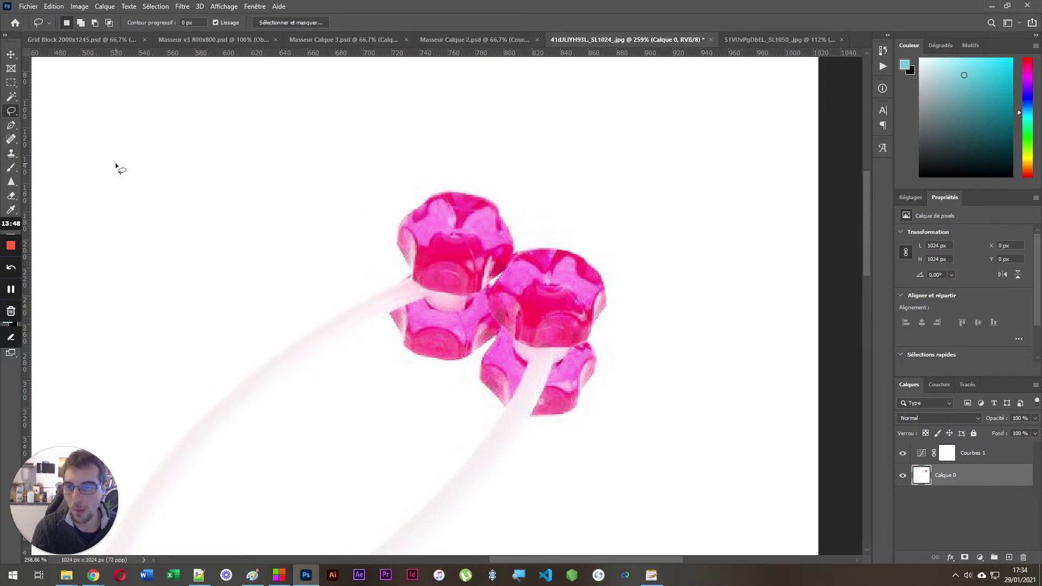
Step: Start a Pen tool path at the top of the upper pink head and trace down its outer edge toward the second head
{"action": "left_click", "coordinate": [11, 126]}
{"action": "scroll", "coordinate": [487, 154], "scroll_direction": "up", "scroll_amount": 3}
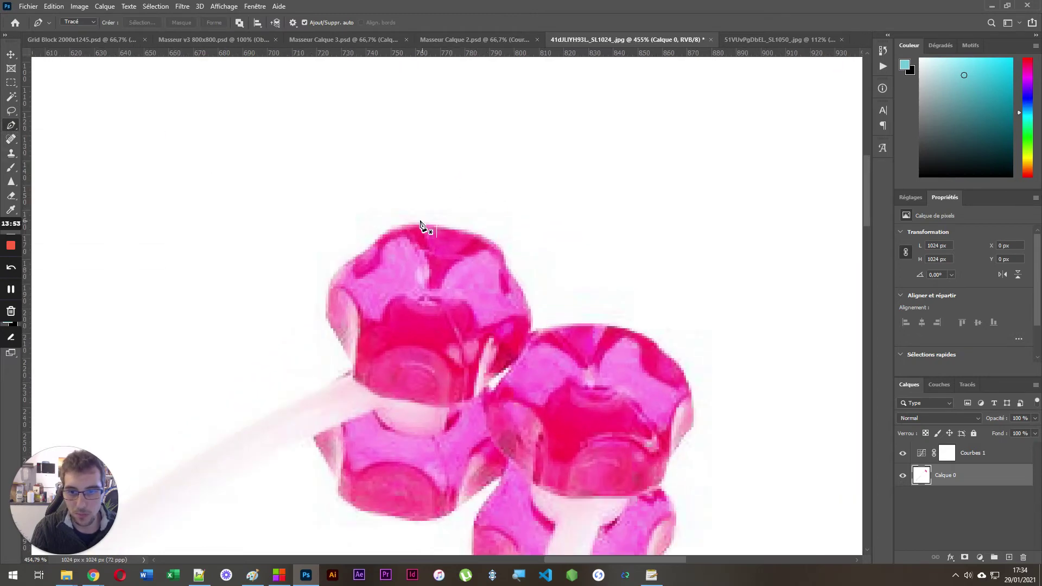
{"action": "scroll", "coordinate": [418, 228], "scroll_direction": "up", "scroll_amount": 4}
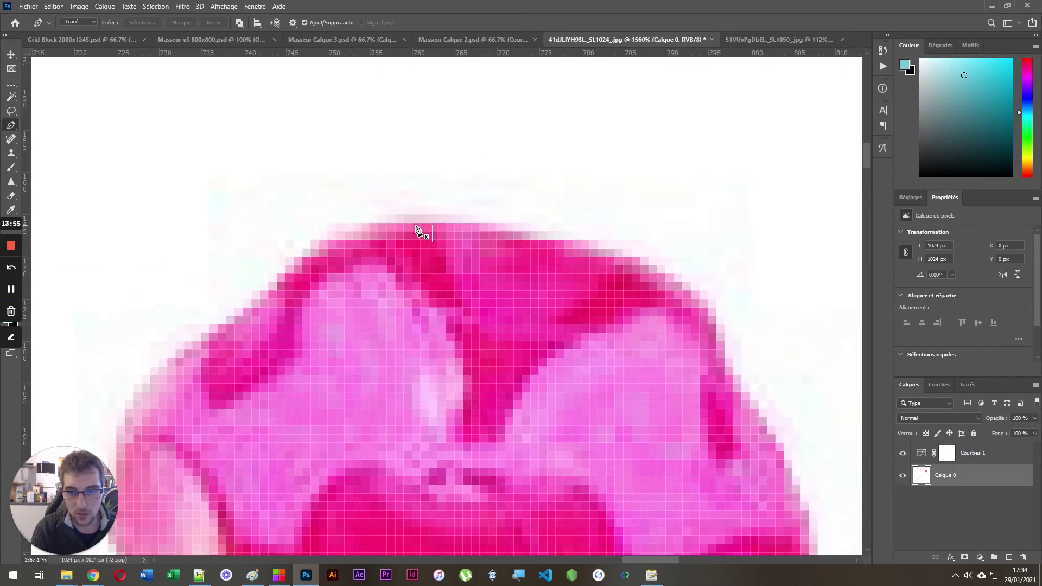
{"action": "scroll", "coordinate": [423, 224], "scroll_direction": "down", "scroll_amount": 2}
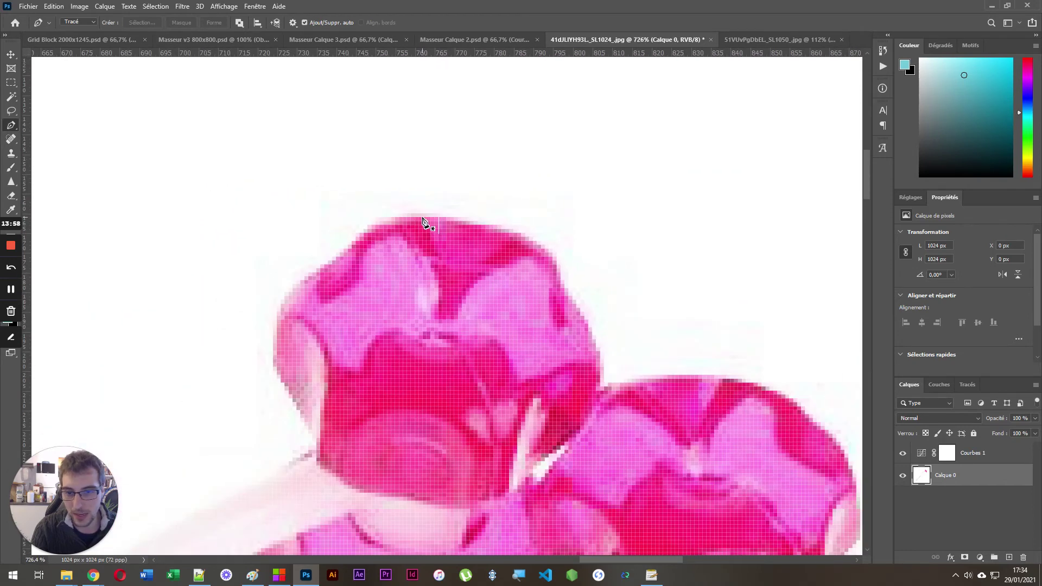
{"action": "left_click", "coordinate": [423, 218]}
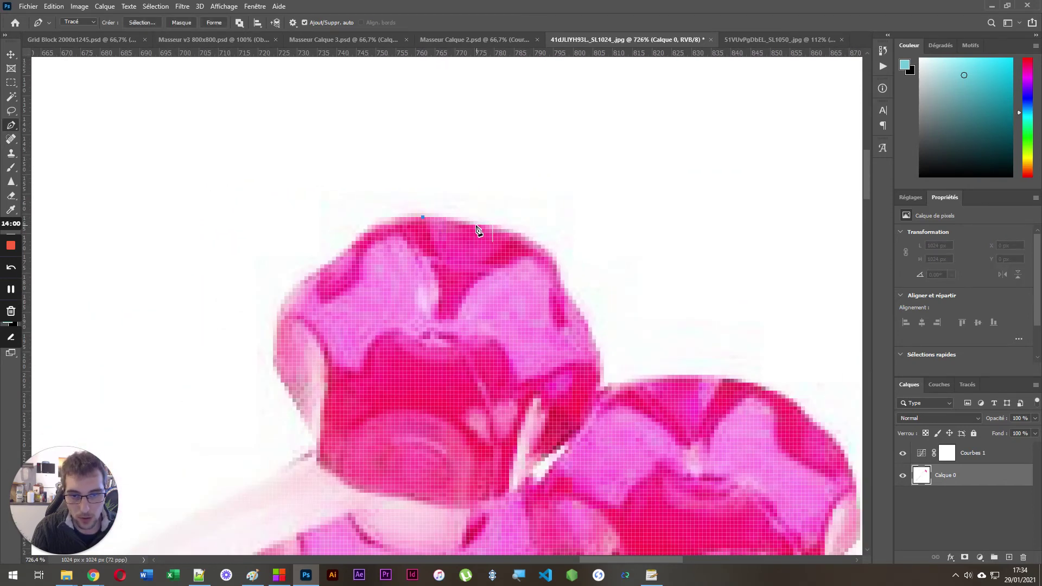
{"action": "left_click", "coordinate": [470, 224]}
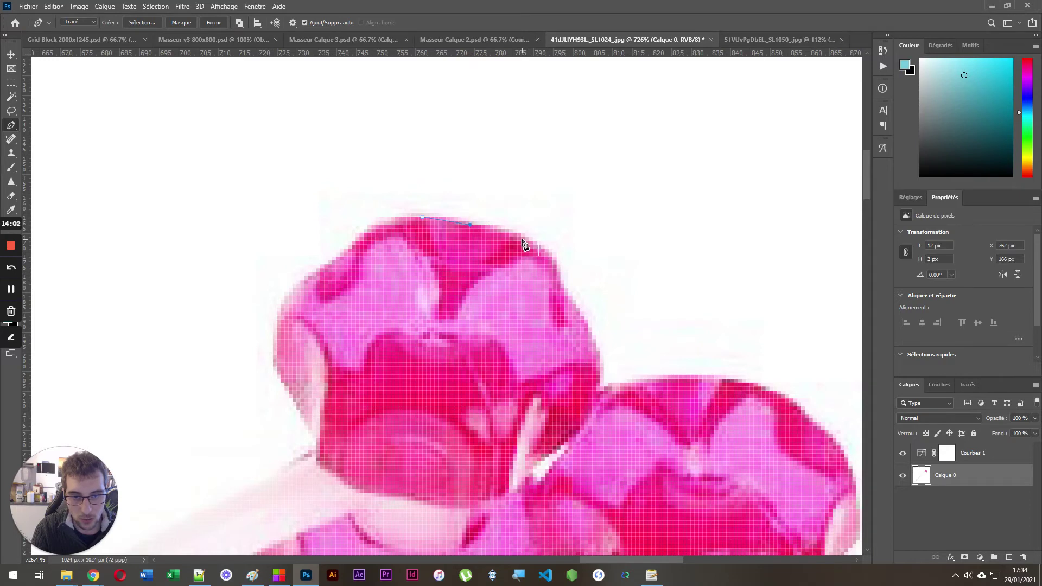
{"action": "left_click", "coordinate": [522, 241]}
{"action": "left_click", "coordinate": [549, 261]}
{"action": "left_click", "coordinate": [561, 284]}
{"action": "left_click", "coordinate": [576, 311]}
{"action": "left_click", "coordinate": [589, 334]}
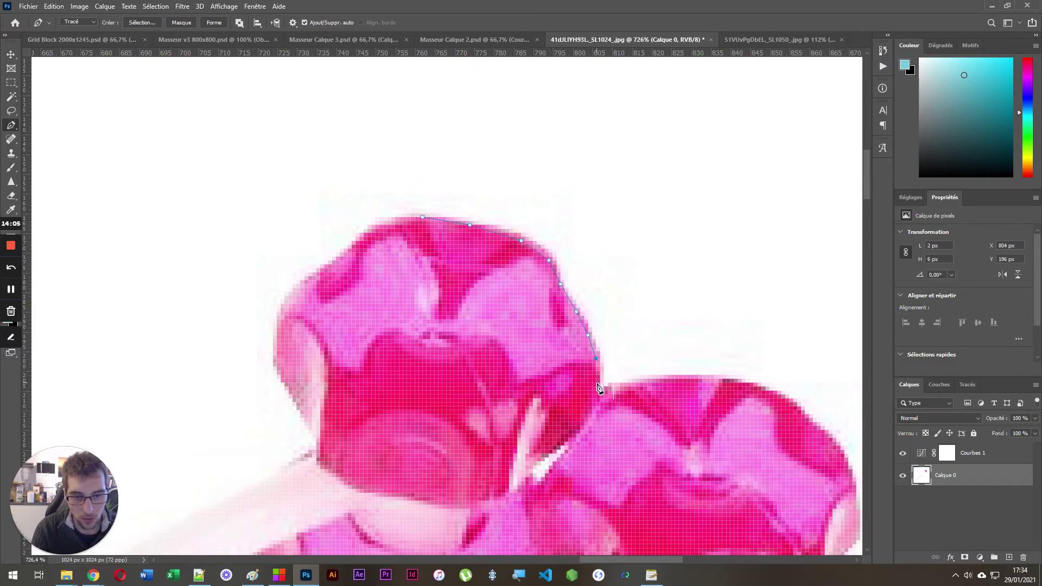
Step: Continue the pen path into the notch where the two pink heads meet and around onto the second head
{"action": "scroll", "coordinate": [599, 388], "scroll_direction": "up", "scroll_amount": 6}
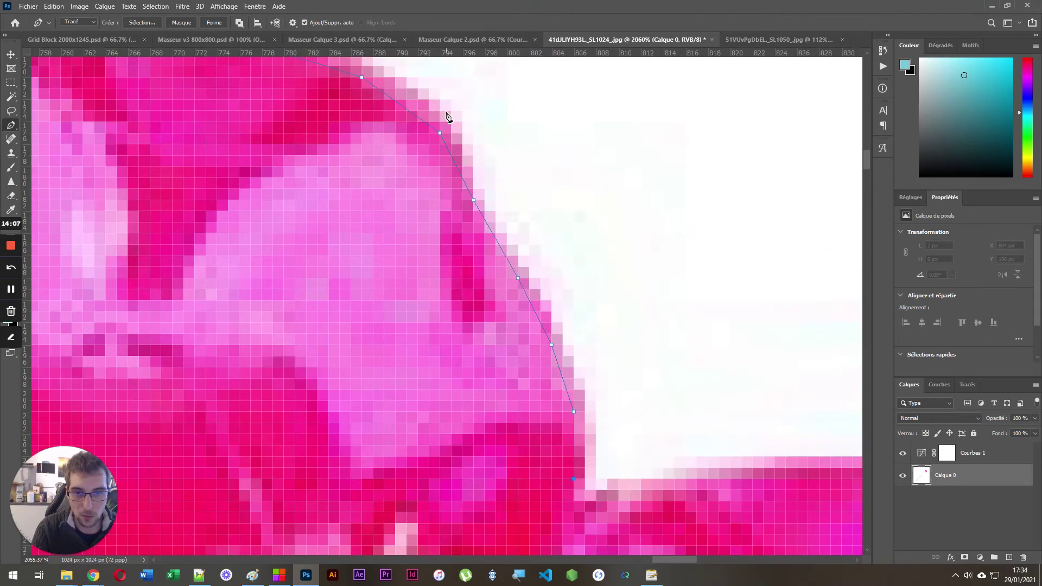
{"action": "scroll", "coordinate": [541, 257], "scroll_direction": "down", "scroll_amount": 5}
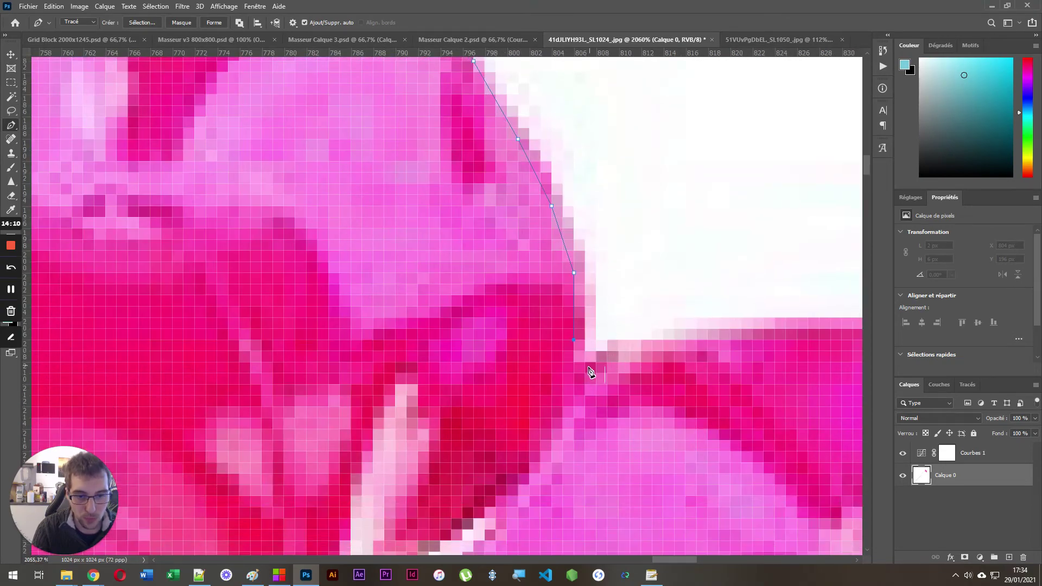
{"action": "left_click", "coordinate": [574, 373]}
{"action": "left_click", "coordinate": [608, 350]}
Step: Trace the pen path along the upper edge of the second pink head, just inside the pale fringe pixels
{"action": "scroll", "coordinate": [698, 262], "scroll_direction": "down", "scroll_amount": 5}
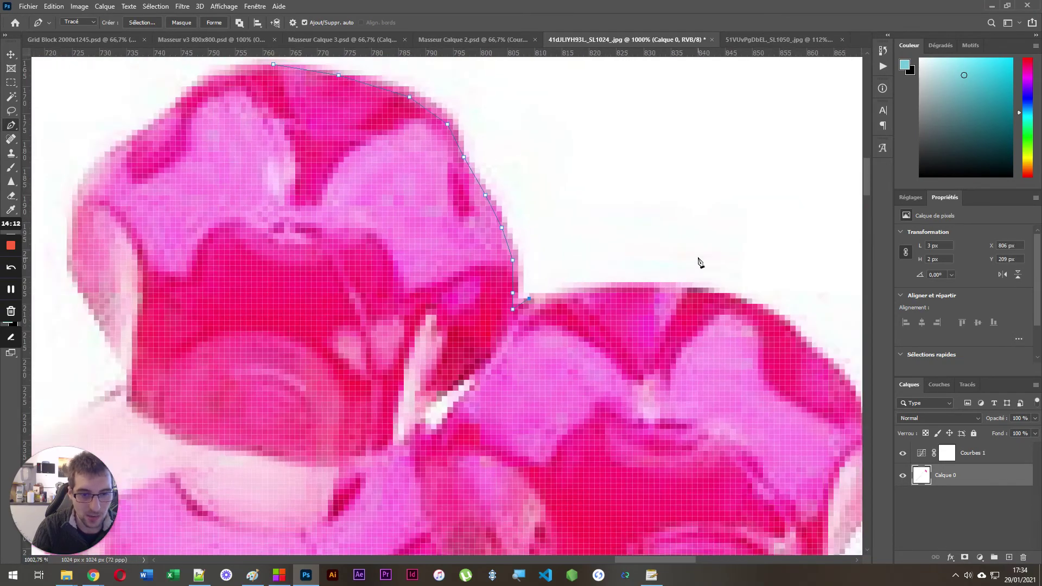
{"action": "scroll", "coordinate": [461, 326], "scroll_direction": "up", "scroll_amount": 4}
{"action": "left_click", "coordinate": [439, 320]}
{"action": "left_click", "coordinate": [506, 310]}
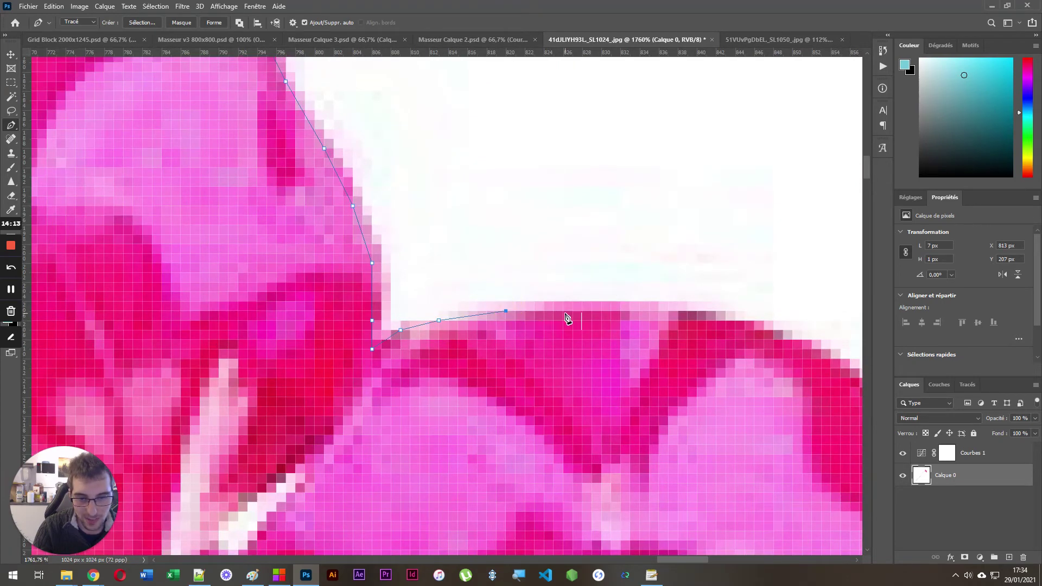
{"action": "left_click", "coordinate": [611, 301]}
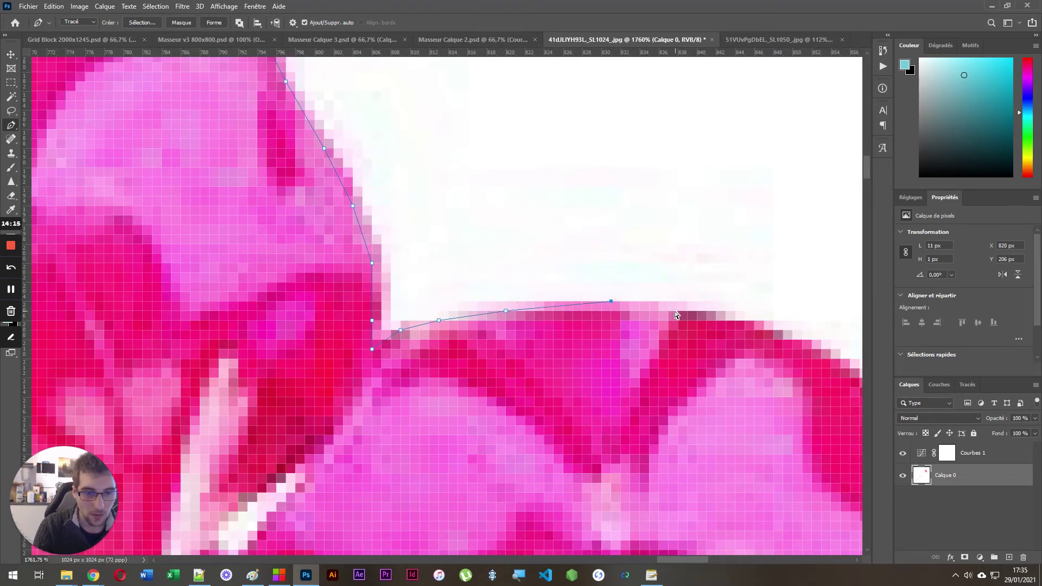
{"action": "left_click", "coordinate": [610, 311]}
{"action": "left_click", "coordinate": [704, 320]}
Step: Add path points down the sloping outer shoulder of the second pink head, keeping just inside its edge
{"action": "scroll", "coordinate": [700, 319], "scroll_direction": "down", "scroll_amount": 4}
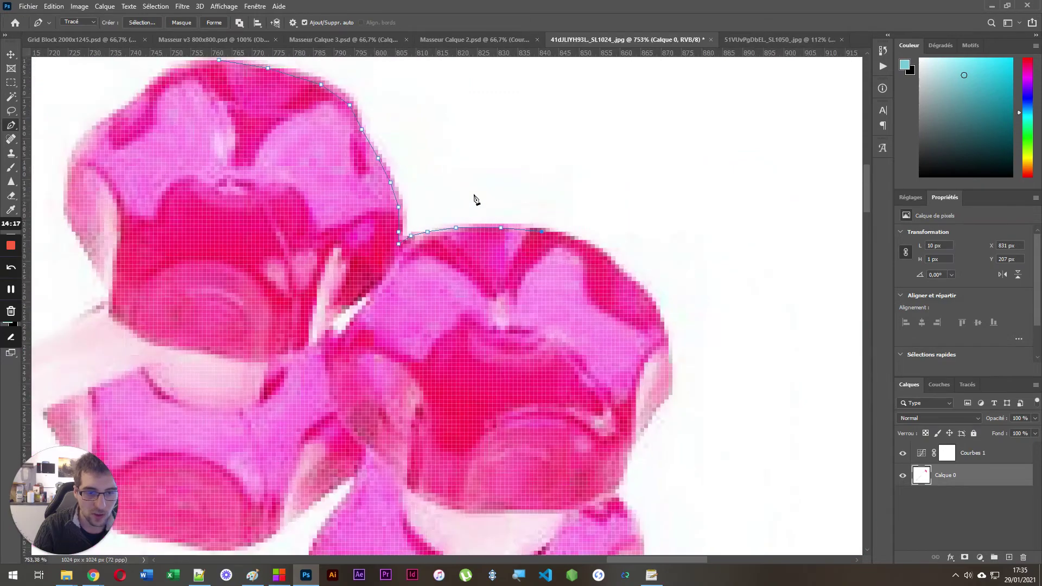
{"action": "scroll", "coordinate": [609, 263], "scroll_direction": "up", "scroll_amount": 4}
{"action": "left_click", "coordinate": [565, 234]}
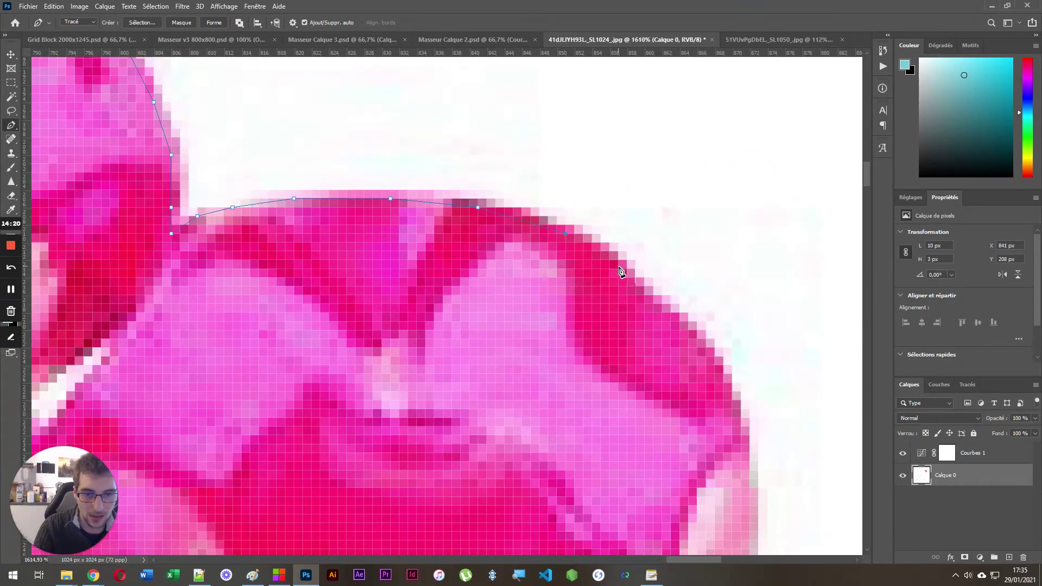
{"action": "left_click", "coordinate": [618, 276]}
{"action": "scroll", "coordinate": [577, 168], "scroll_direction": "down", "scroll_amount": 3}
{"action": "scroll", "coordinate": [652, 239], "scroll_direction": "up", "scroll_amount": 4}
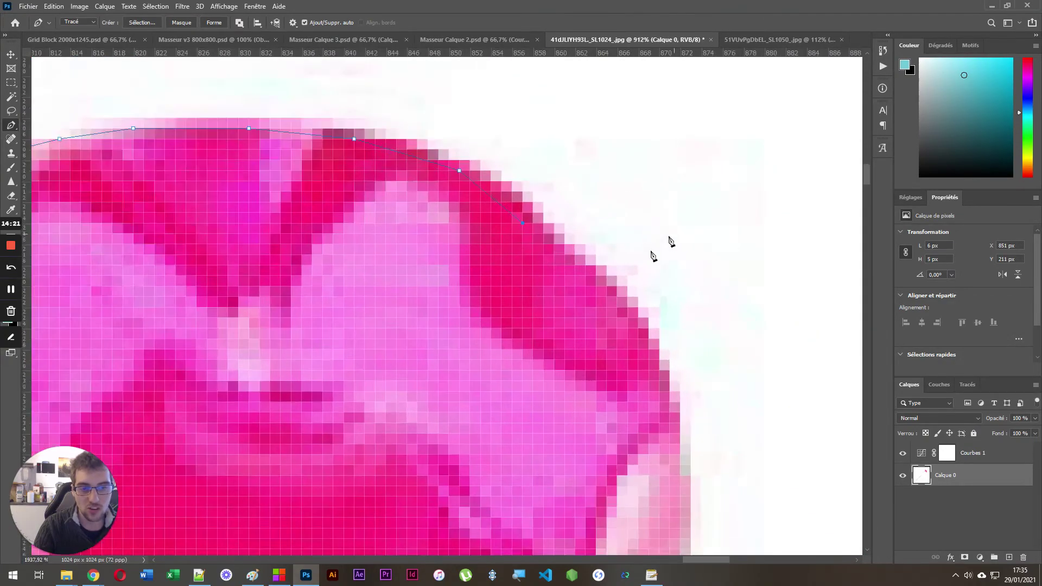
{"action": "left_click", "coordinate": [581, 288]}
Step: Check the anchors back to the notch and extend the path with a curved segment around the second head's outer side
{"action": "scroll", "coordinate": [383, 103], "scroll_direction": "up", "scroll_amount": 6}
{"action": "scroll", "coordinate": [288, 217], "scroll_direction": "down", "scroll_amount": 8}
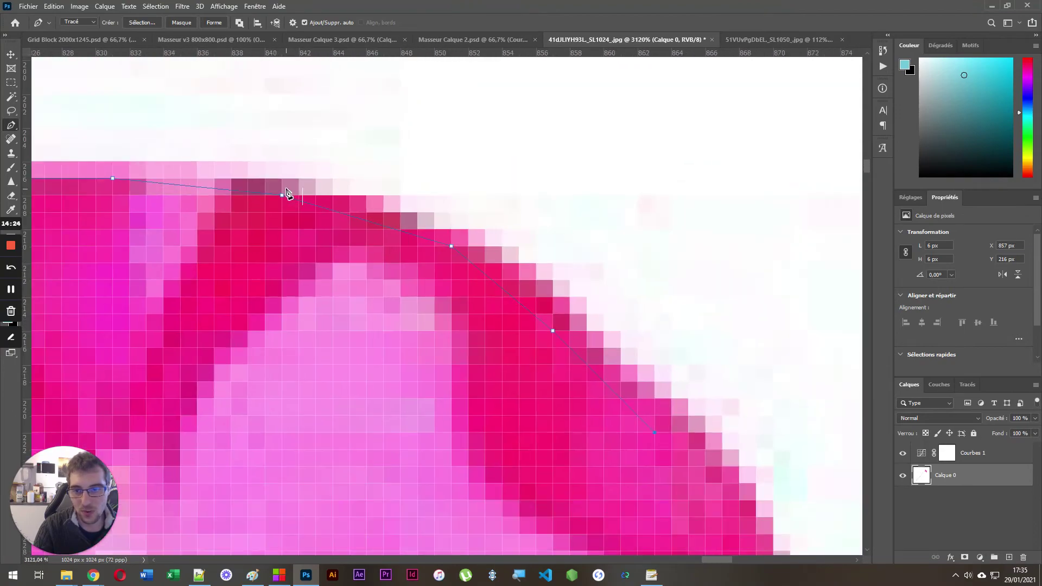
{"action": "scroll", "coordinate": [136, 255], "scroll_direction": "up", "scroll_amount": 8}
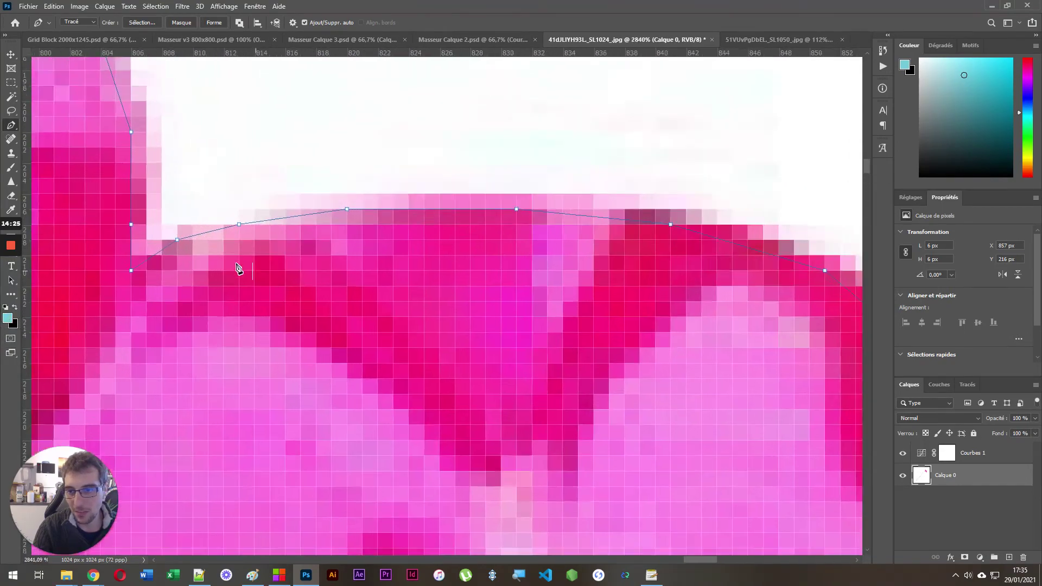
{"action": "scroll", "coordinate": [203, 198], "scroll_direction": "down", "scroll_amount": 4}
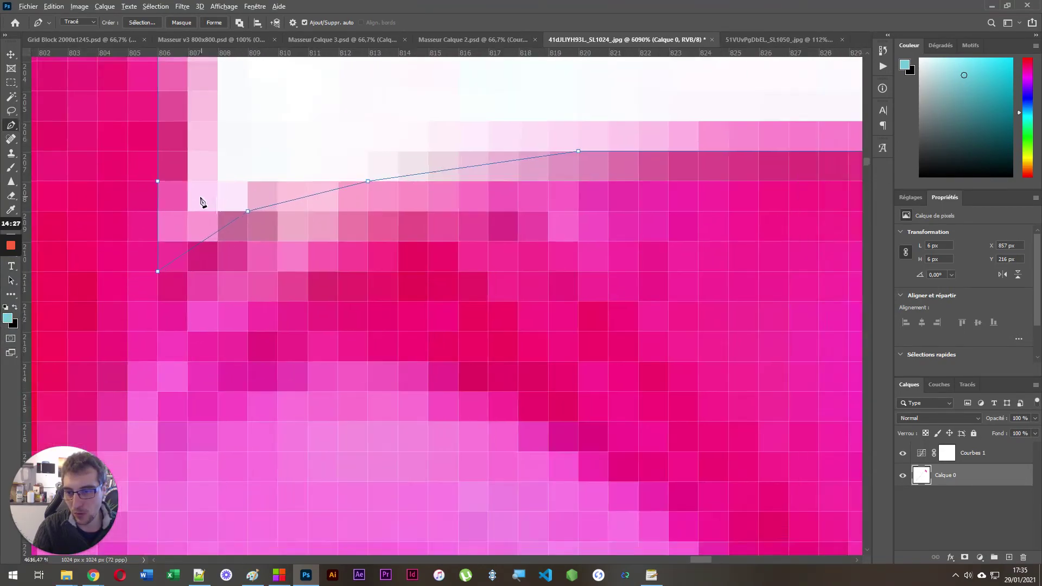
{"action": "scroll", "coordinate": [554, 235], "scroll_direction": "up", "scroll_amount": 4}
{"action": "scroll", "coordinate": [550, 249], "scroll_direction": "down", "scroll_amount": 4}
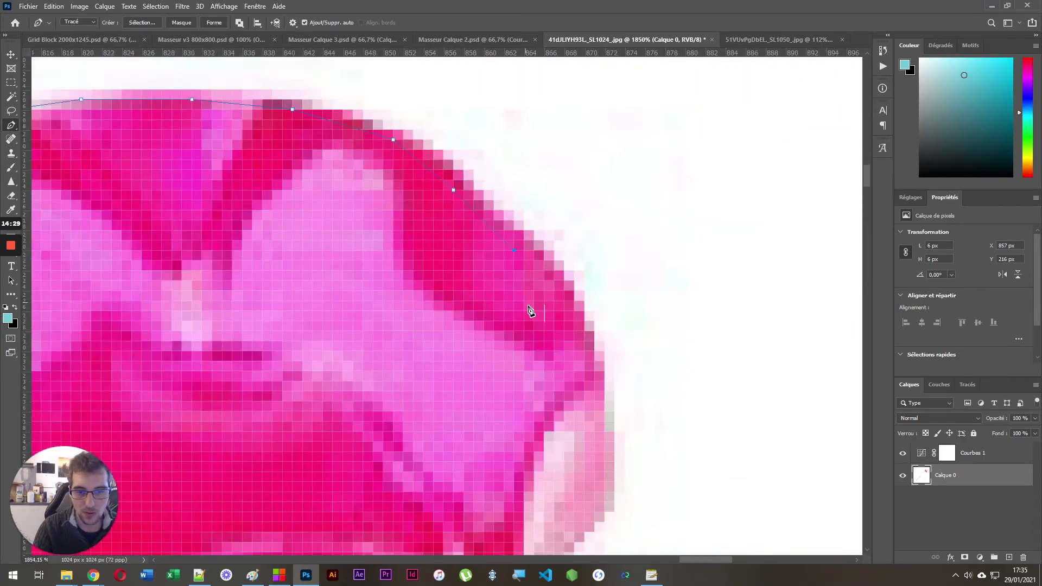
{"action": "scroll", "coordinate": [531, 310], "scroll_direction": "up", "scroll_amount": 2}
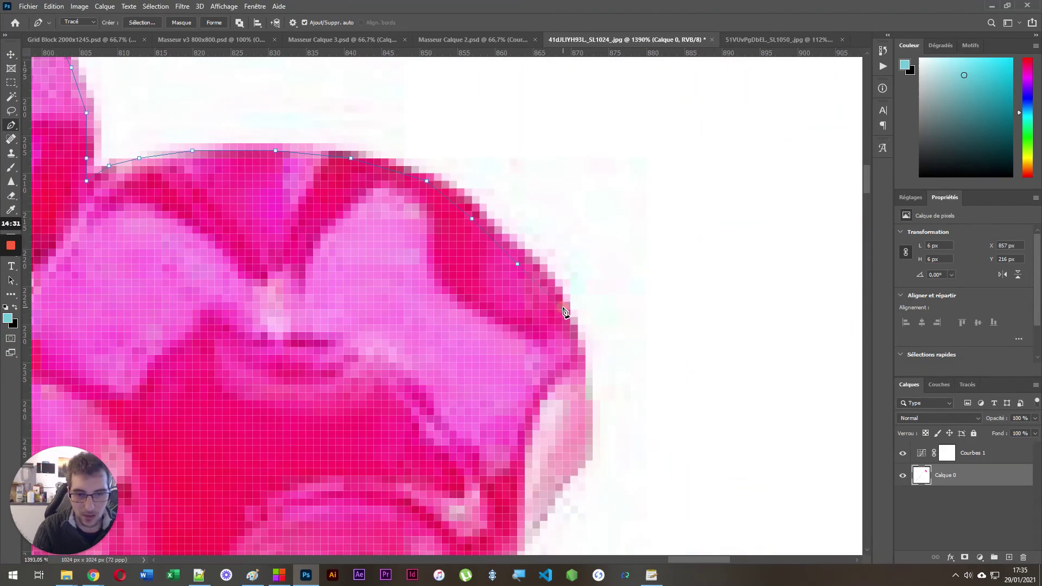
{"action": "left_click_drag", "start_coordinate": [563, 309], "coordinate": [582, 372]}
{"action": "scroll", "coordinate": [570, 345], "scroll_direction": "down", "scroll_amount": 3}
{"action": "scroll", "coordinate": [574, 339], "scroll_direction": "up", "scroll_amount": 2}
{"action": "scroll", "coordinate": [576, 339], "scroll_direction": "down", "scroll_amount": 2}
Step: Continue the pen path down the second pink head's outer side and into the notch above the lower pink head
{"action": "left_click", "coordinate": [555, 412]}
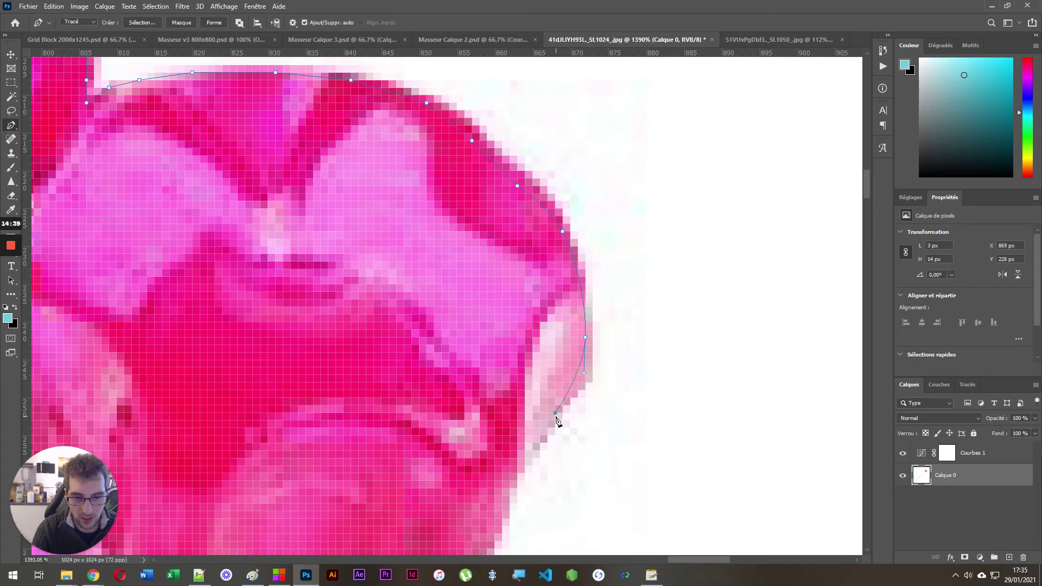
{"action": "left_click", "coordinate": [544, 436]}
{"action": "scroll", "coordinate": [554, 438], "scroll_direction": "down", "scroll_amount": 4}
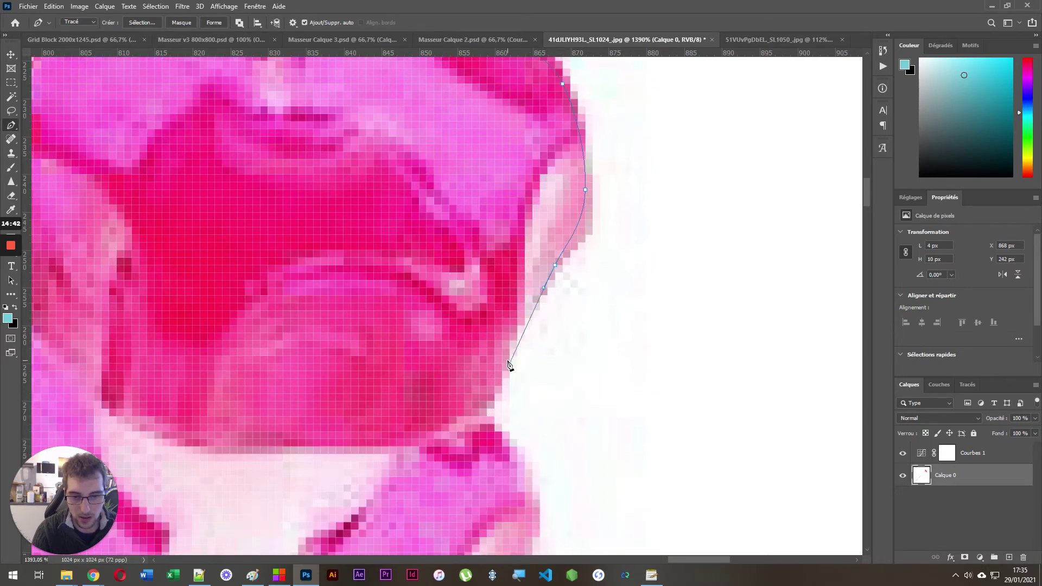
{"action": "left_click_drag", "start_coordinate": [510, 364], "coordinate": [499, 386]}
{"action": "left_click_drag", "start_coordinate": [487, 423], "coordinate": [504, 450]}
Step: Trace the lower pink head's outer side and bottom edge with curved points as far as the white arm
{"action": "scroll", "coordinate": [529, 478], "scroll_direction": "down", "scroll_amount": 4}
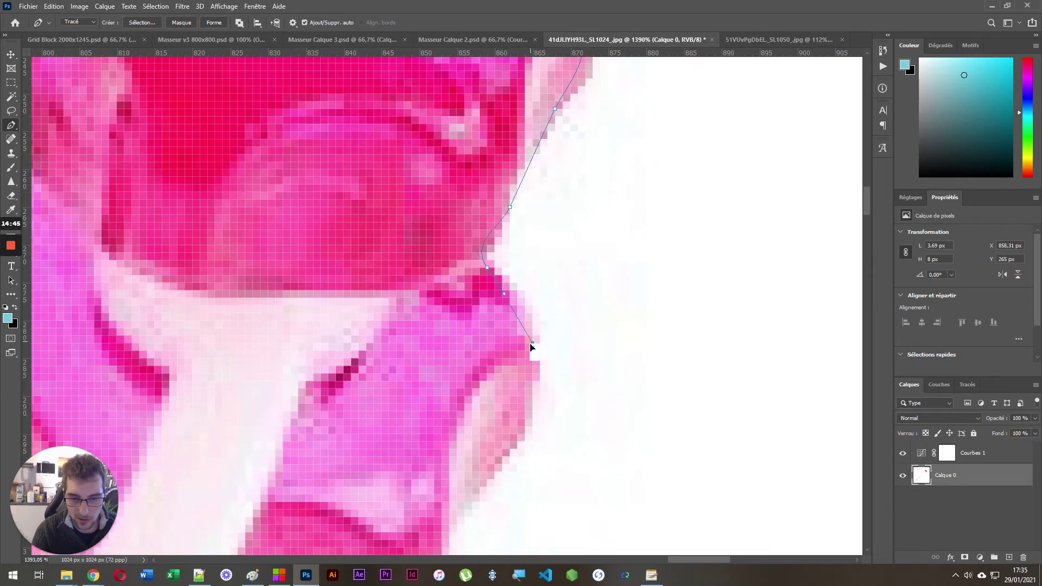
{"action": "left_click_drag", "start_coordinate": [531, 346], "coordinate": [530, 368]}
{"action": "left_click_drag", "start_coordinate": [525, 419], "coordinate": [513, 443]}
{"action": "scroll", "coordinate": [539, 481], "scroll_direction": "down", "scroll_amount": 4}
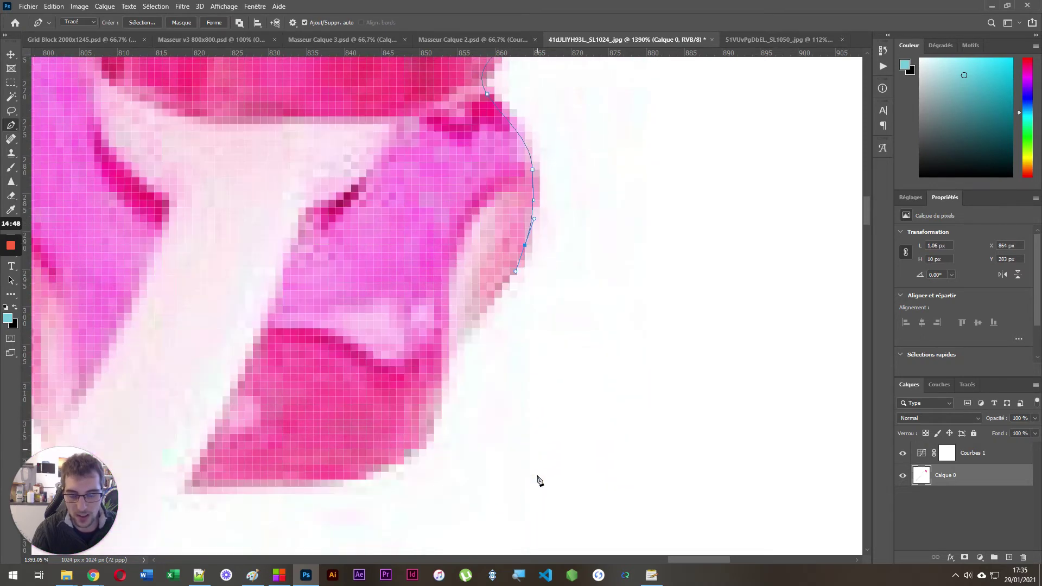
{"action": "left_click_drag", "start_coordinate": [472, 321], "coordinate": [449, 342]}
{"action": "left_click_drag", "start_coordinate": [434, 389], "coordinate": [433, 418]}
{"action": "left_click_drag", "start_coordinate": [418, 444], "coordinate": [320, 484]}
{"action": "left_click_drag", "start_coordinate": [215, 487], "coordinate": [196, 490]}
{"action": "scroll", "coordinate": [549, 151], "scroll_direction": "down", "scroll_amount": 8}
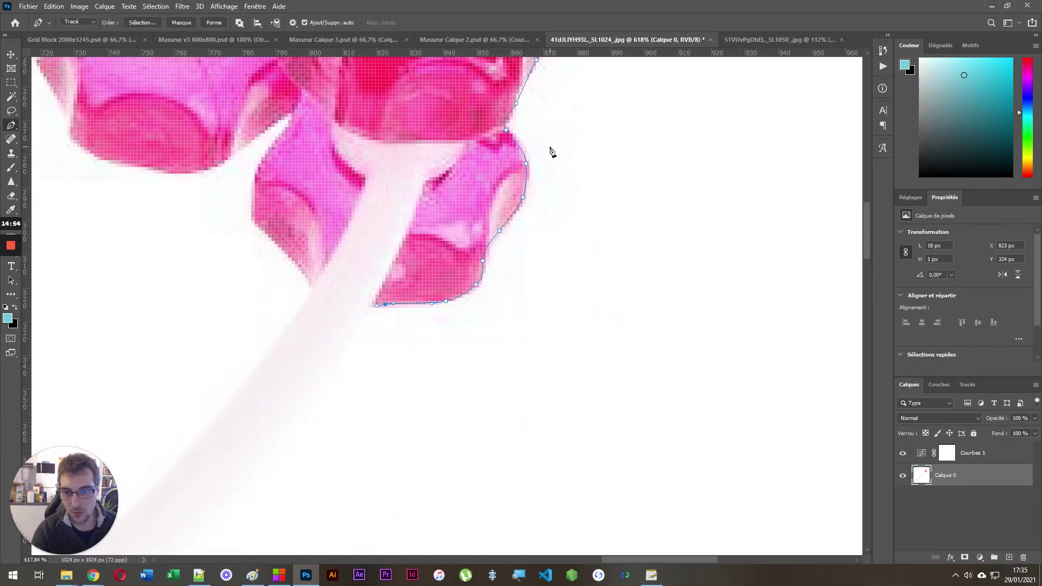
Step: Extend the pen path from the lower pink head onto the outer edge of the white arm with curved points
{"action": "scroll", "coordinate": [402, 326], "scroll_direction": "up", "scroll_amount": 4}
{"action": "scroll", "coordinate": [509, 101], "scroll_direction": "up", "scroll_amount": 2}
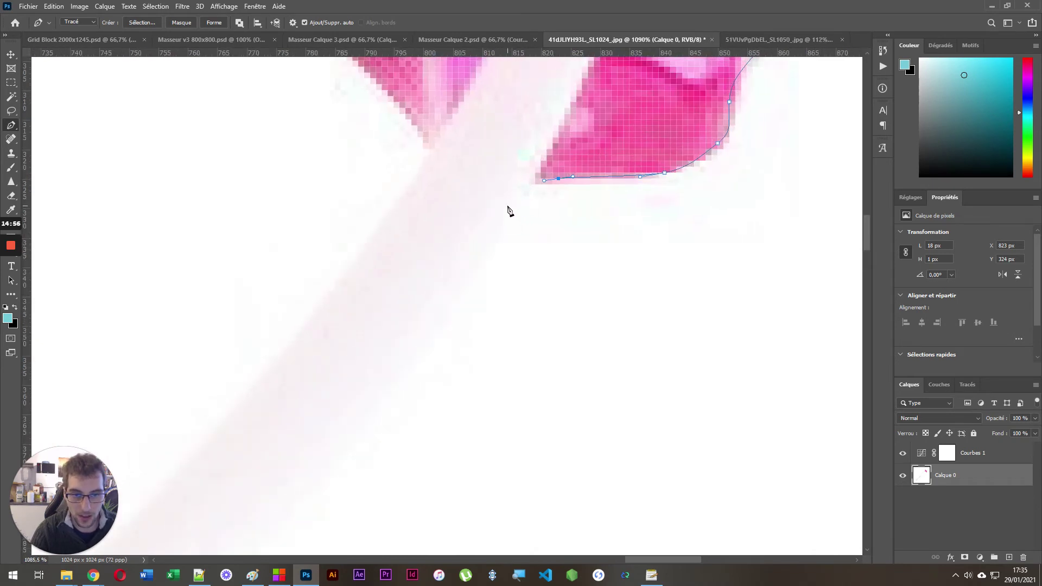
{"action": "left_click_drag", "start_coordinate": [523, 191], "coordinate": [509, 207]}
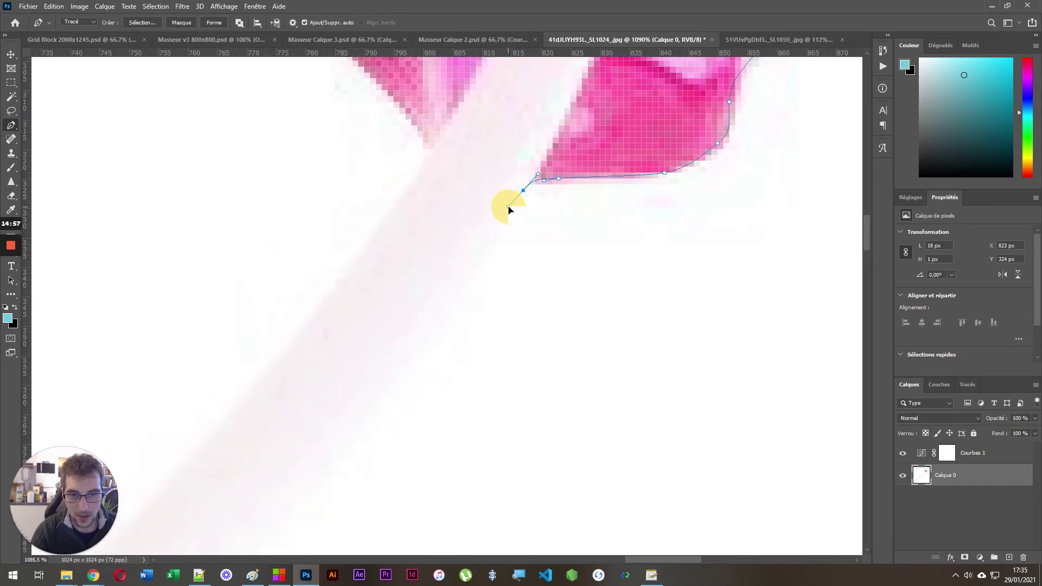
{"action": "left_click_drag", "start_coordinate": [470, 279], "coordinate": [462, 300]}
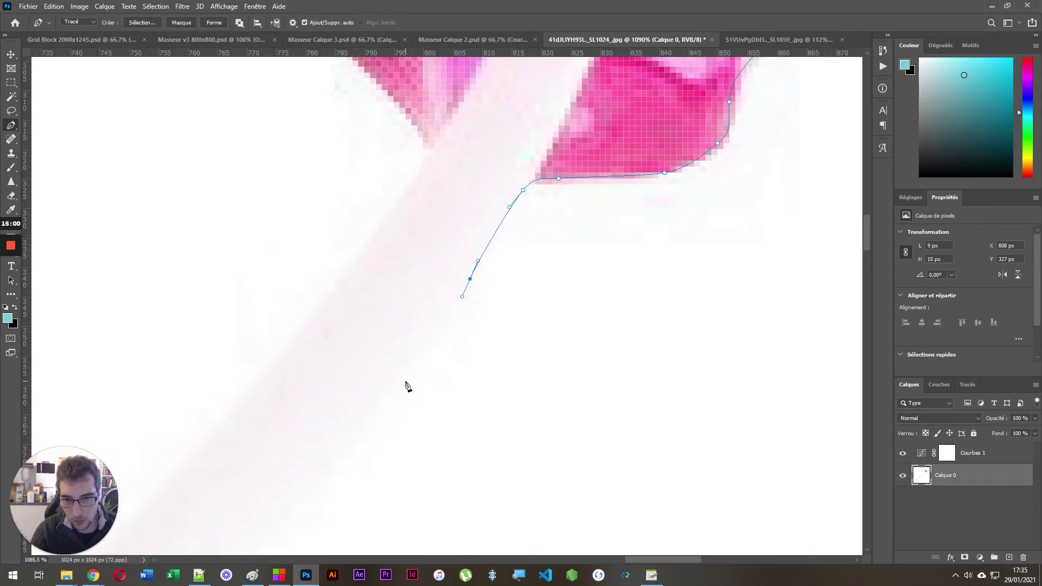
{"action": "left_click_drag", "start_coordinate": [418, 385], "coordinate": [404, 403]}
{"action": "scroll", "coordinate": [583, 150], "scroll_direction": "down", "scroll_amount": 4}
{"action": "scroll", "coordinate": [583, 150], "scroll_direction": "down", "scroll_amount": 2}
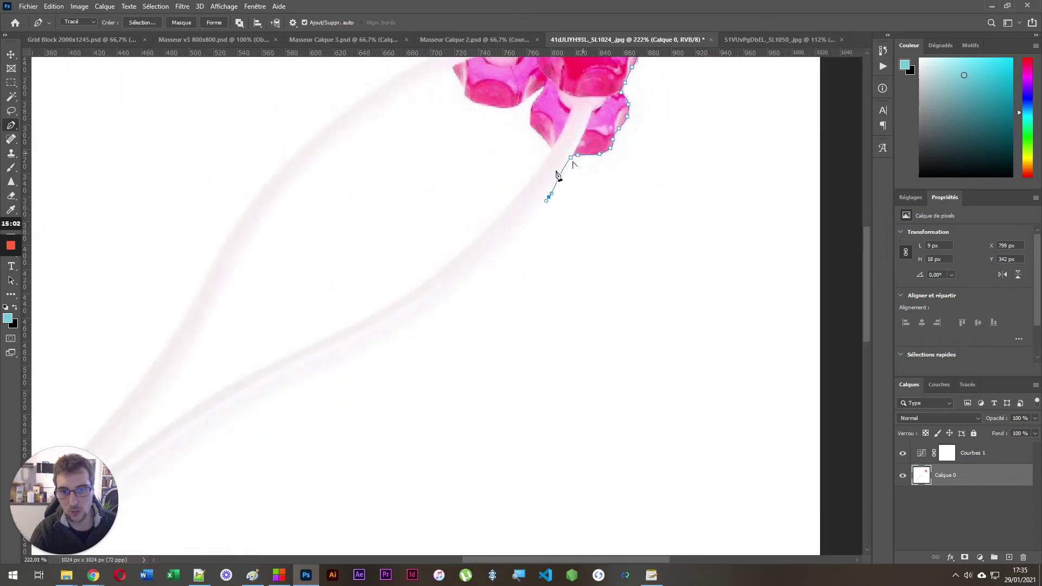
Step: Replace the path's last anchor with straight-segment points that sit closer to the white arm's pale outer edge
{"action": "scroll", "coordinate": [461, 174], "scroll_direction": "up", "scroll_amount": 4}
{"action": "left_click_drag", "start_coordinate": [637, 265], "coordinate": [626, 283]}
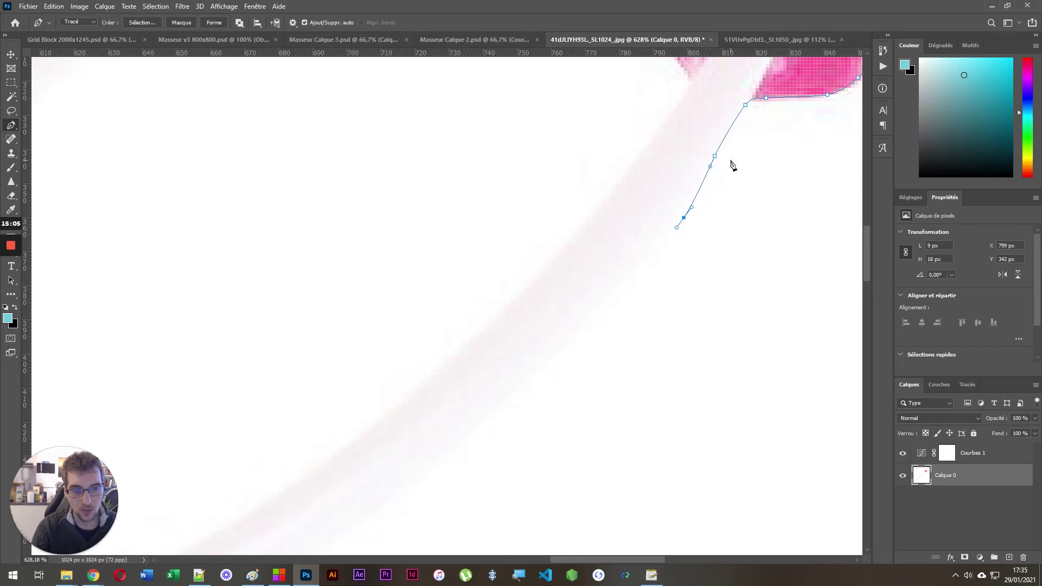
{"action": "scroll", "coordinate": [654, 254], "scroll_direction": "up", "scroll_amount": 5}
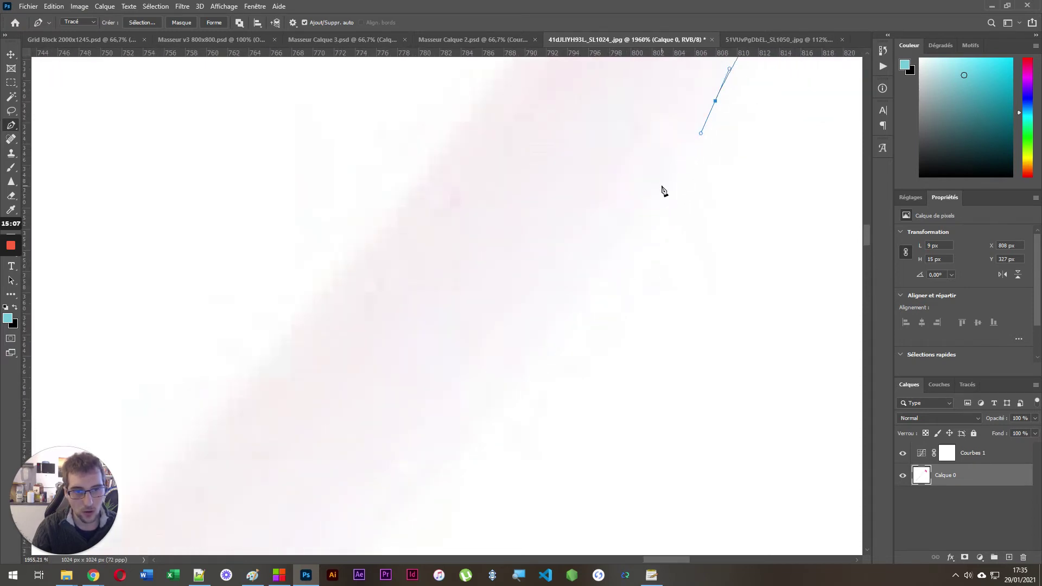
{"action": "left_click", "coordinate": [651, 207]}
{"action": "left_click", "coordinate": [556, 313]}
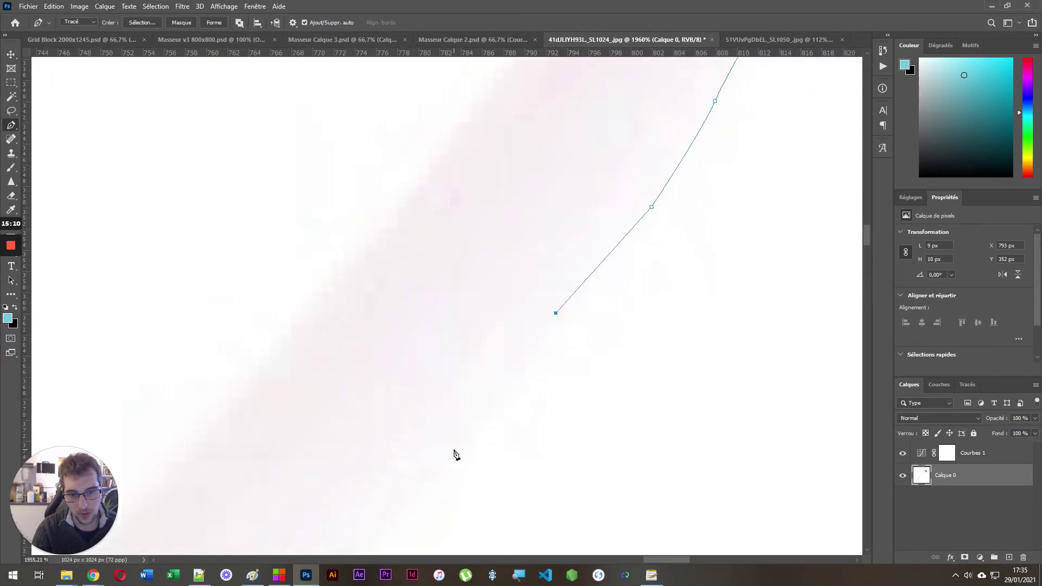
Step: Add path points down the upper bend of the white arm, following its pale outer edge
{"action": "scroll", "coordinate": [540, 214], "scroll_direction": "down", "scroll_amount": 4}
{"action": "scroll", "coordinate": [473, 349], "scroll_direction": "up", "scroll_amount": 2}
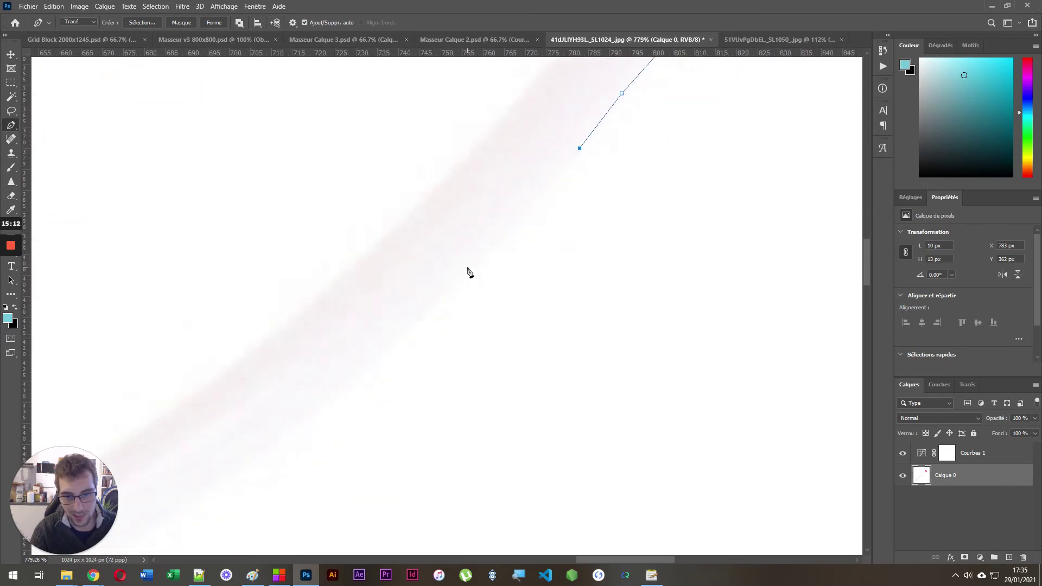
{"action": "left_click", "coordinate": [473, 271]}
{"action": "left_click", "coordinate": [394, 343]}
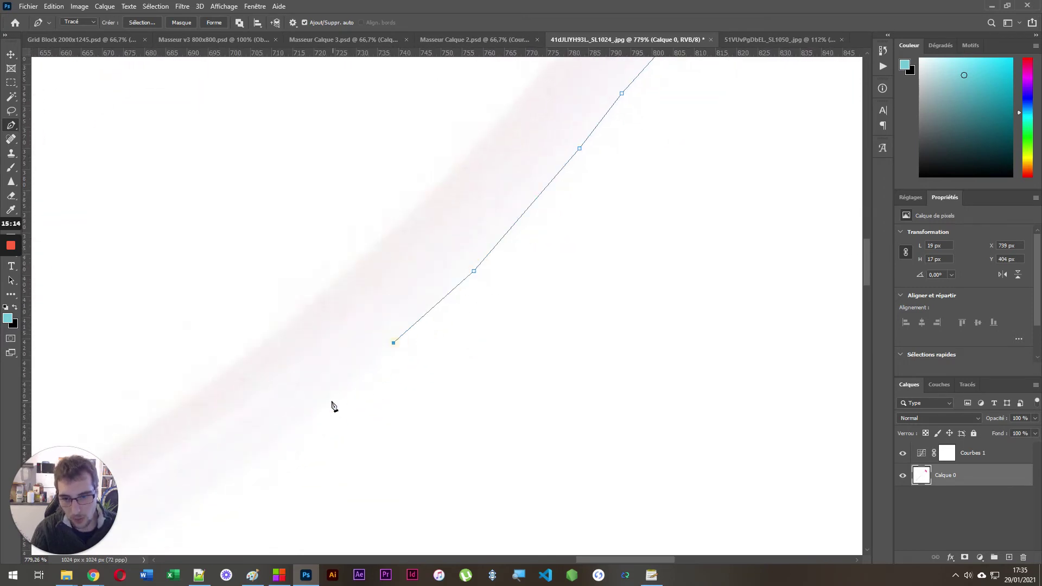
{"action": "left_click", "coordinate": [304, 420]}
{"action": "scroll", "coordinate": [582, 169], "scroll_direction": "down", "scroll_amount": 4}
{"action": "scroll", "coordinate": [337, 319], "scroll_direction": "up", "scroll_amount": 4}
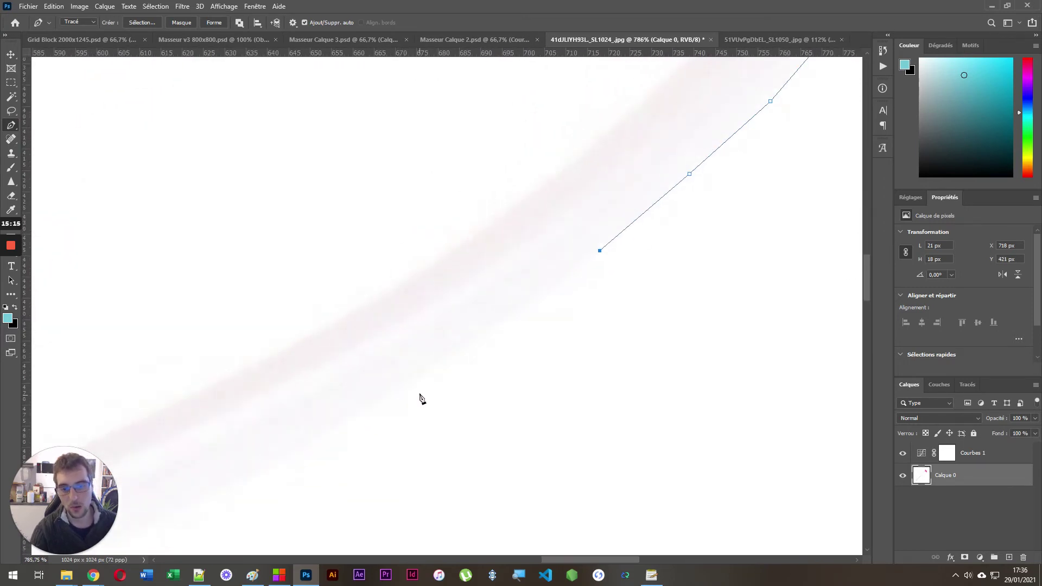
{"action": "left_click", "coordinate": [399, 390]}
Step: Carry the pen path along the flatter middle stretch of the white arm's outer edge
{"action": "scroll", "coordinate": [359, 423], "scroll_direction": "down", "scroll_amount": 6}
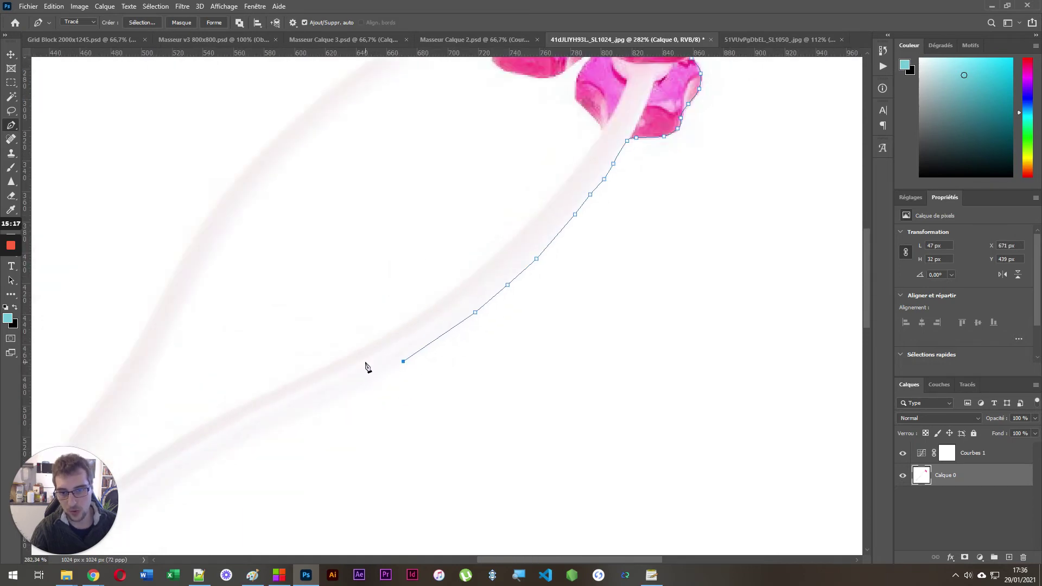
{"action": "scroll", "coordinate": [255, 454], "scroll_direction": "up", "scroll_amount": 5}
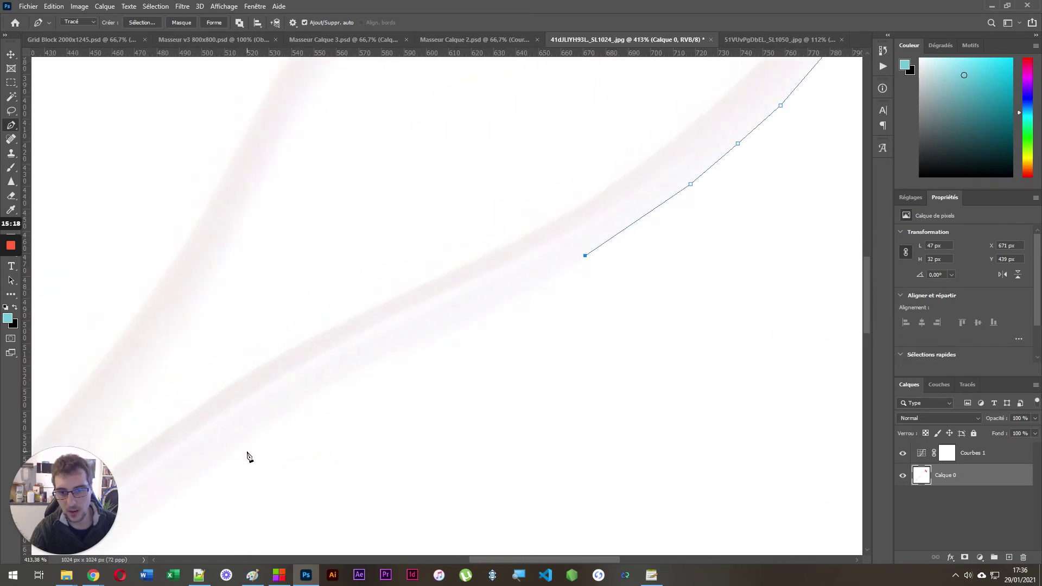
{"action": "left_click", "coordinate": [443, 284]}
{"action": "left_click", "coordinate": [327, 342]}
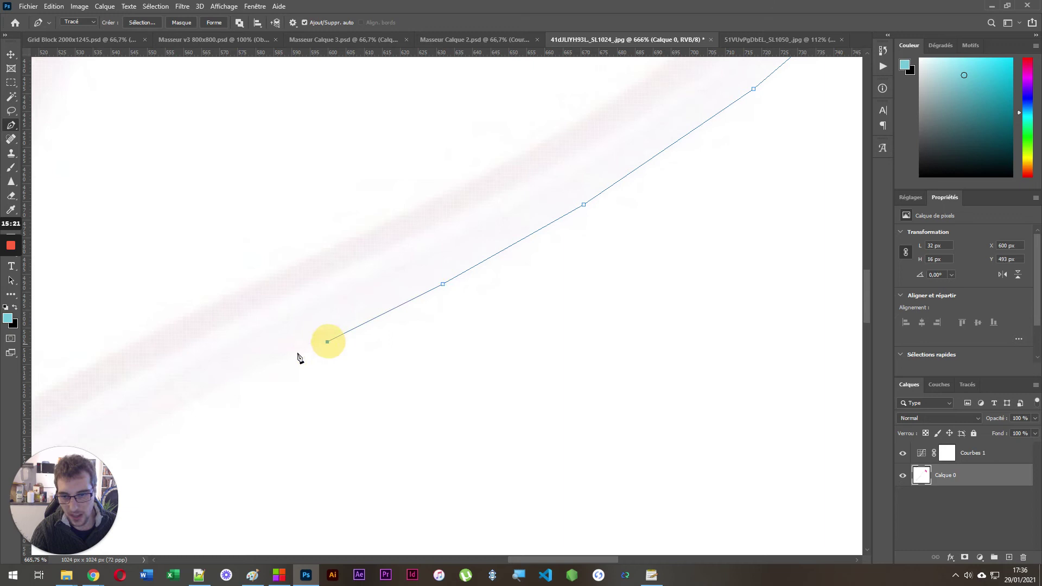
{"action": "left_click", "coordinate": [184, 404]}
Step: Continue the path along the outer edge past the point where the two white arms join
{"action": "scroll", "coordinate": [517, 263], "scroll_direction": "down", "scroll_amount": 5}
{"action": "scroll", "coordinate": [424, 310], "scroll_direction": "up", "scroll_amount": 3}
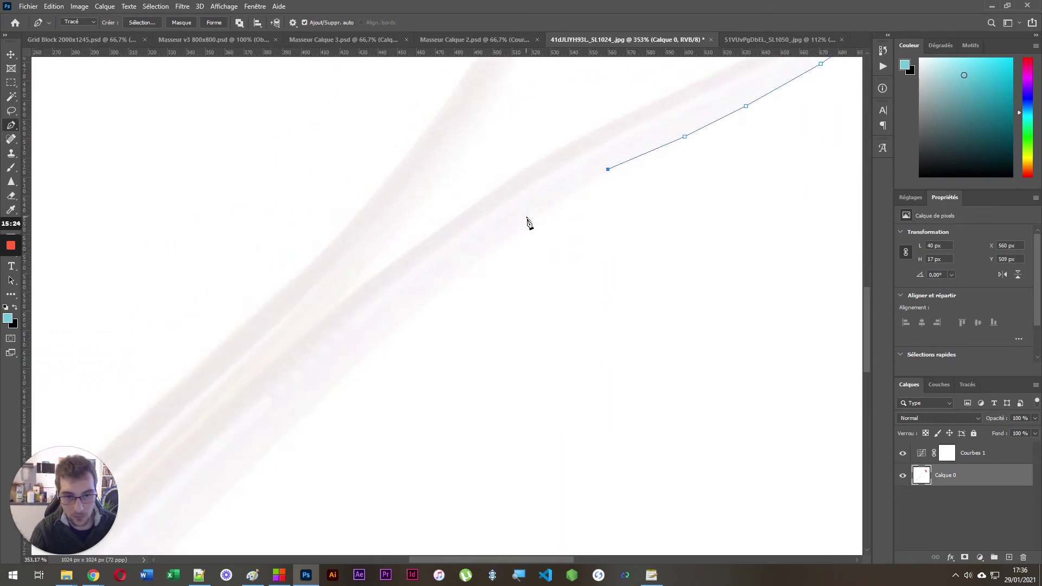
{"action": "left_click_drag", "start_coordinate": [520, 231], "coordinate": [496, 251]}
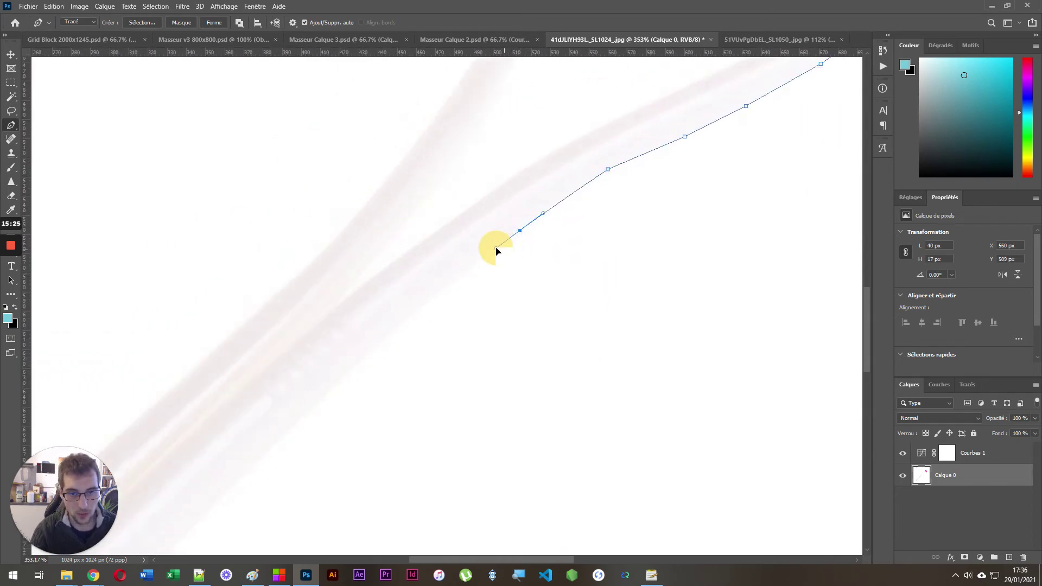
{"action": "left_click", "coordinate": [426, 296]}
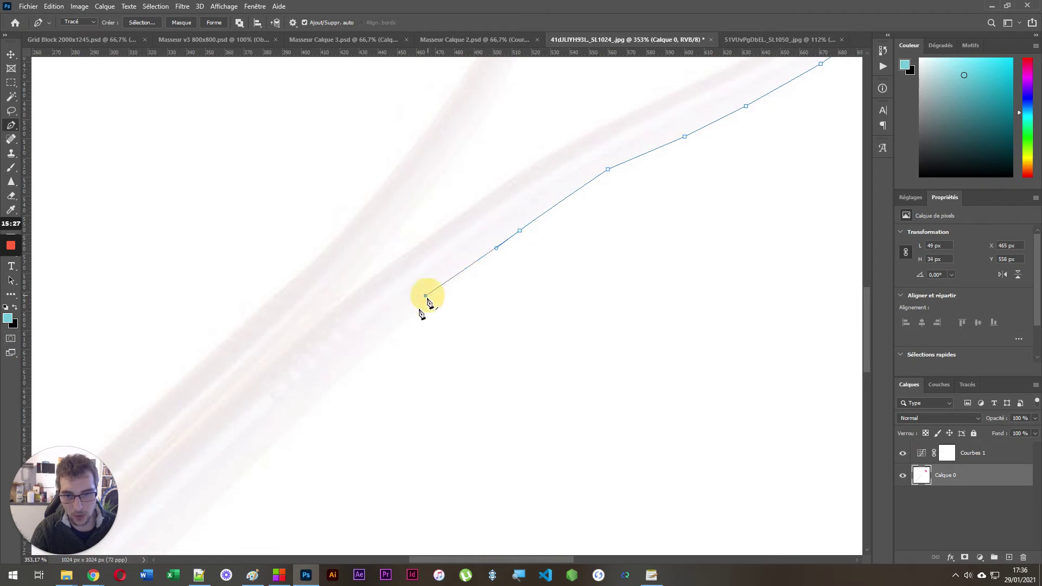
{"action": "left_click", "coordinate": [367, 353]}
{"action": "left_click", "coordinate": [295, 415]}
Step: Trace the straight outer edge of the joined handle down to just before the looped end
{"action": "scroll", "coordinate": [482, 224], "scroll_direction": "down", "scroll_amount": 6}
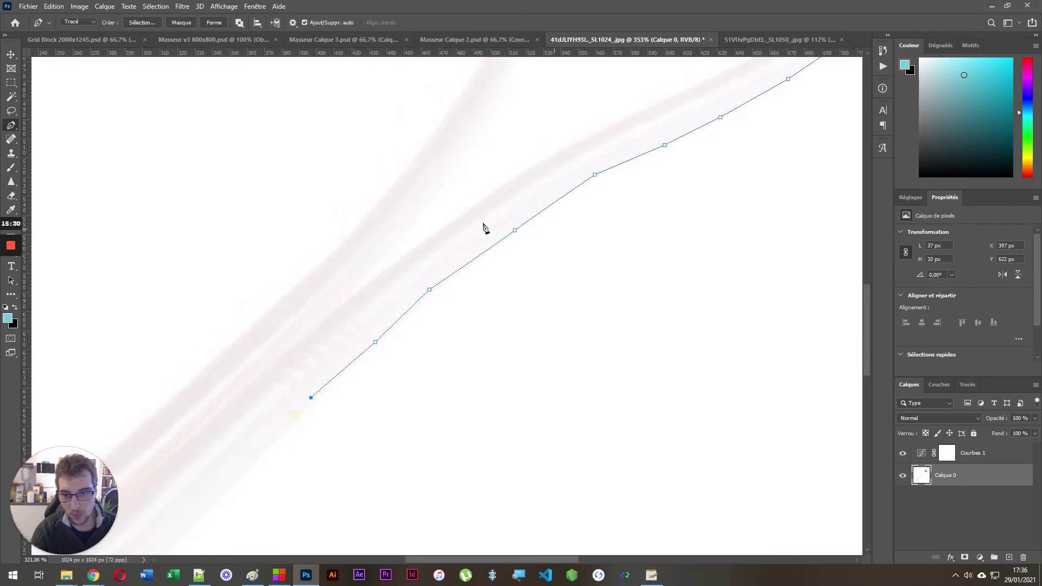
{"action": "scroll", "coordinate": [292, 401], "scroll_direction": "up", "scroll_amount": 5}
{"action": "left_click", "coordinate": [452, 278]}
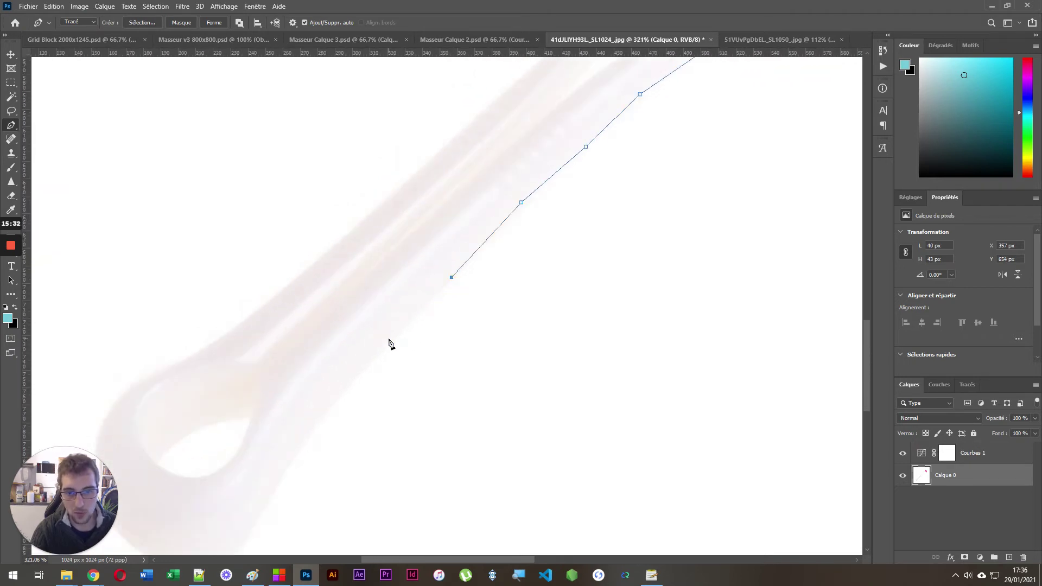
{"action": "left_click", "coordinate": [391, 338]}
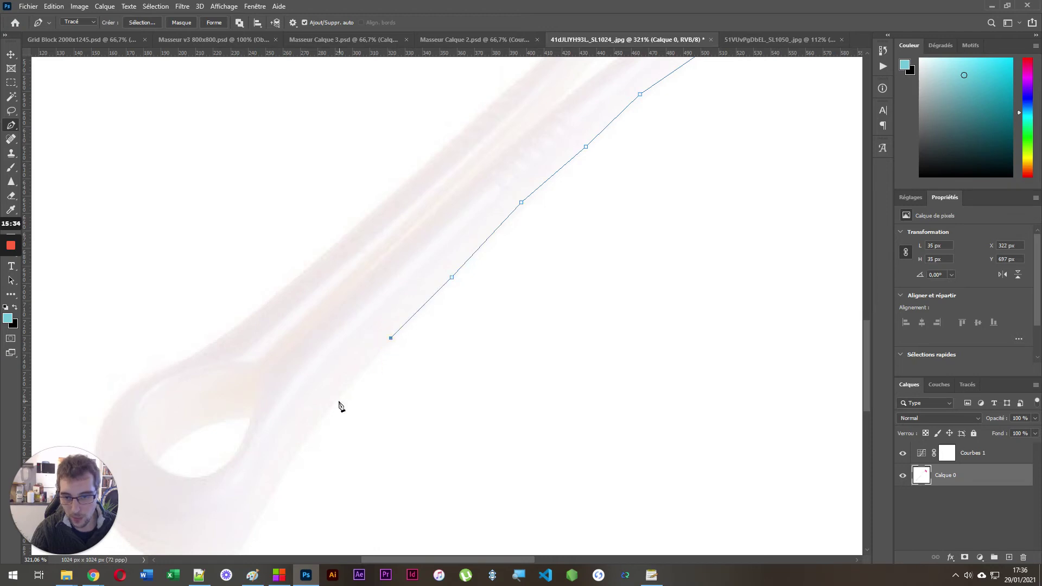
{"action": "left_click_drag", "start_coordinate": [334, 401], "coordinate": [327, 408]}
Step: Follow the handle's outer edge down the side of the looped end, curving the path into its rounded base
{"action": "scroll", "coordinate": [326, 408], "scroll_direction": "down", "scroll_amount": 4}
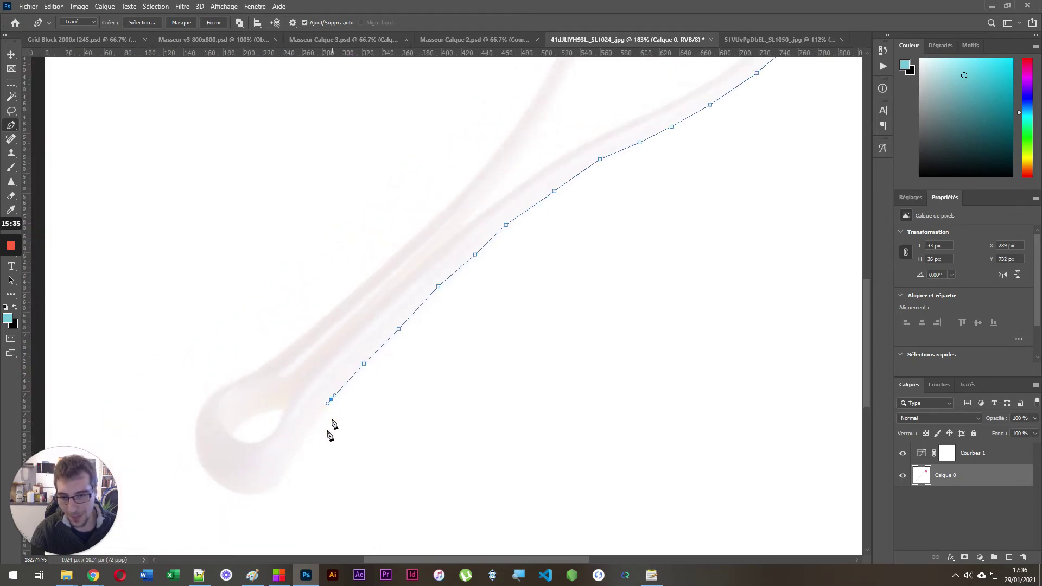
{"action": "scroll", "coordinate": [304, 450], "scroll_direction": "up", "scroll_amount": 5}
{"action": "left_click_drag", "start_coordinate": [349, 361], "coordinate": [342, 372]}
{"action": "left_click", "coordinate": [288, 473]}
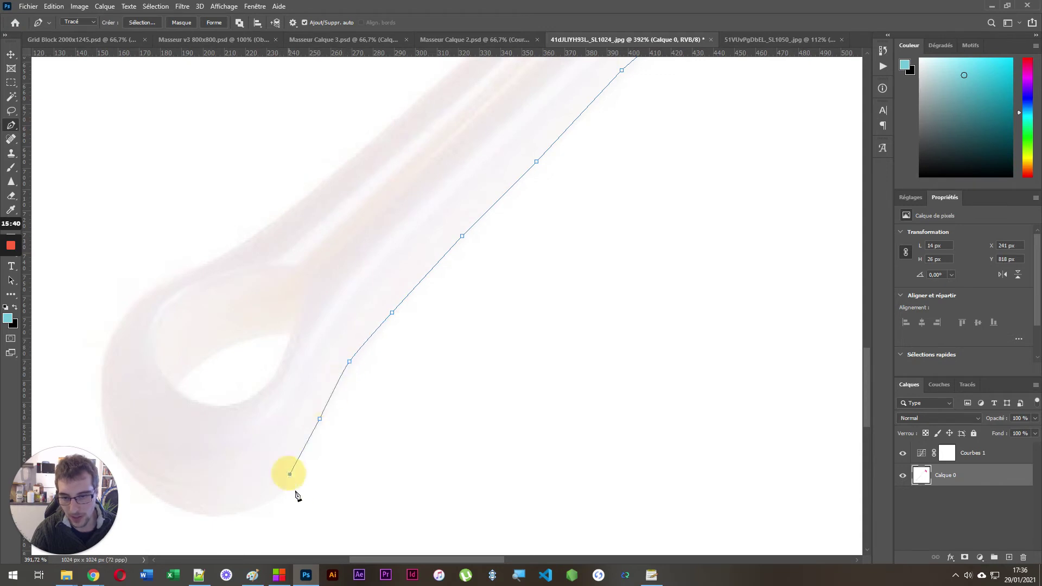
{"action": "scroll", "coordinate": [307, 448], "scroll_direction": "up", "scroll_amount": 8}
{"action": "scroll", "coordinate": [358, 356], "scroll_direction": "down", "scroll_amount": 5}
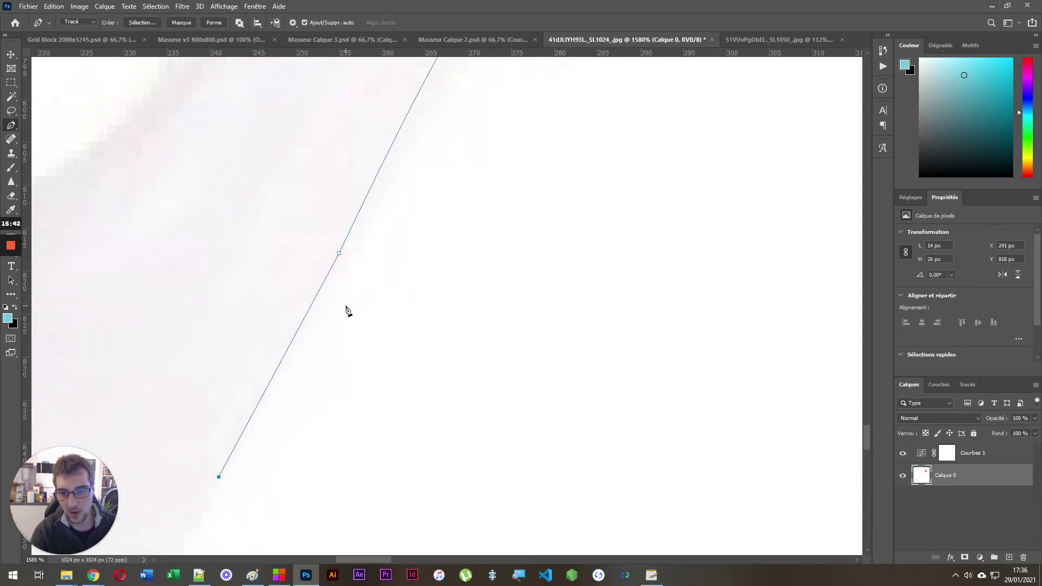
{"action": "left_click_drag", "start_coordinate": [138, 423], "coordinate": [112, 430]}
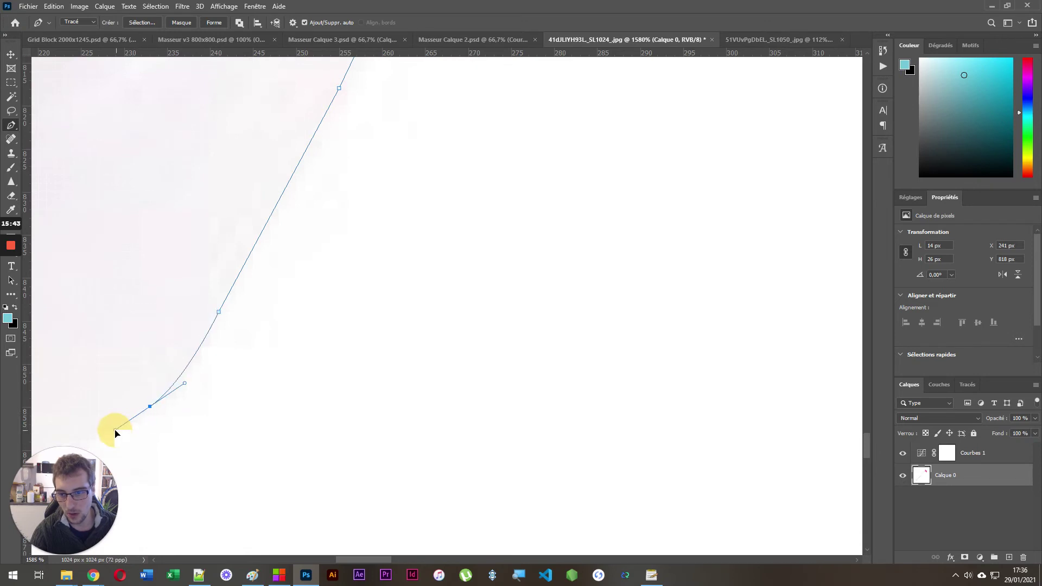
Step: Trace the rounded base and far side of the handle's looped end with curved points
{"action": "scroll", "coordinate": [621, 314], "scroll_direction": "down", "scroll_amount": 8}
{"action": "scroll", "coordinate": [441, 431], "scroll_direction": "down", "scroll_amount": 7}
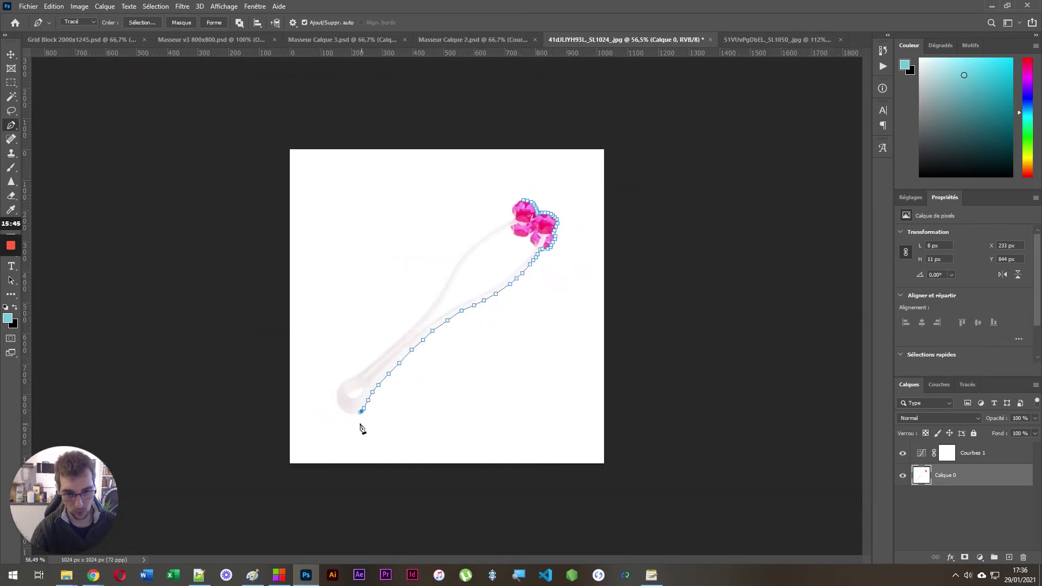
{"action": "scroll", "coordinate": [268, 472], "scroll_direction": "up", "scroll_amount": 7}
{"action": "scroll", "coordinate": [302, 477], "scroll_direction": "up", "scroll_amount": 2}
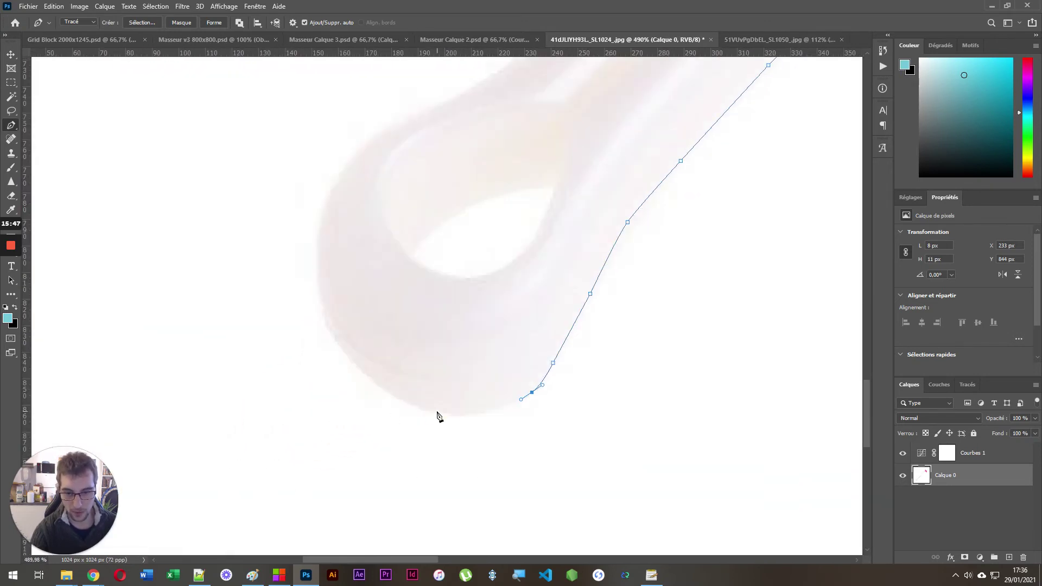
{"action": "left_click_drag", "start_coordinate": [436, 411], "coordinate": [396, 399]}
{"action": "left_click", "coordinate": [351, 358]}
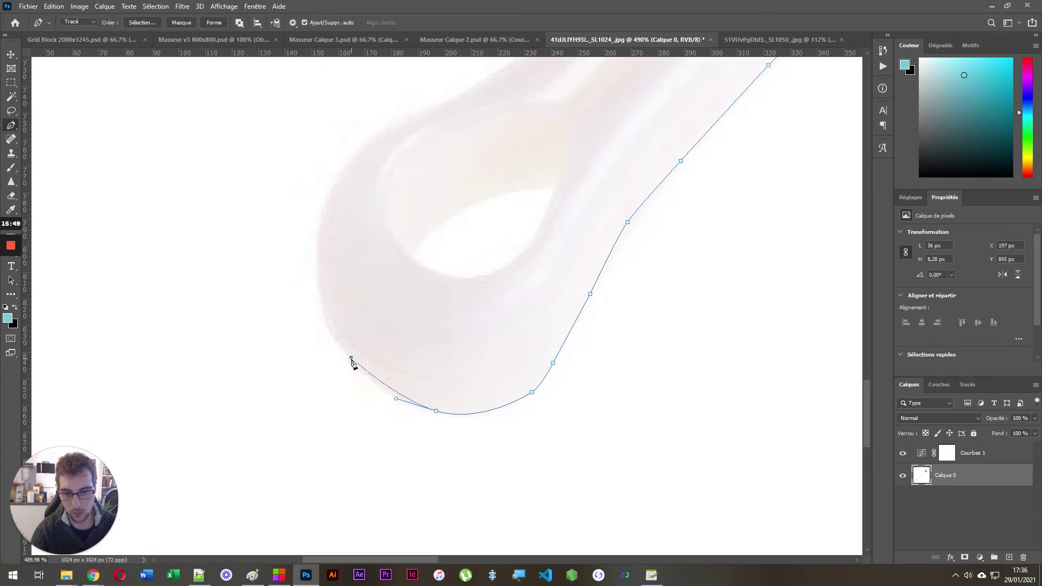
{"action": "left_click_drag", "start_coordinate": [351, 358], "coordinate": [326, 322]}
{"action": "left_click_drag", "start_coordinate": [319, 270], "coordinate": [320, 246]}
{"action": "left_click_drag", "start_coordinate": [341, 182], "coordinate": [353, 161]}
Step: Bring the path over the shoulder of the looped end and up the opposite edge of the handle
{"action": "scroll", "coordinate": [363, 380], "scroll_direction": "down", "scroll_amount": 8}
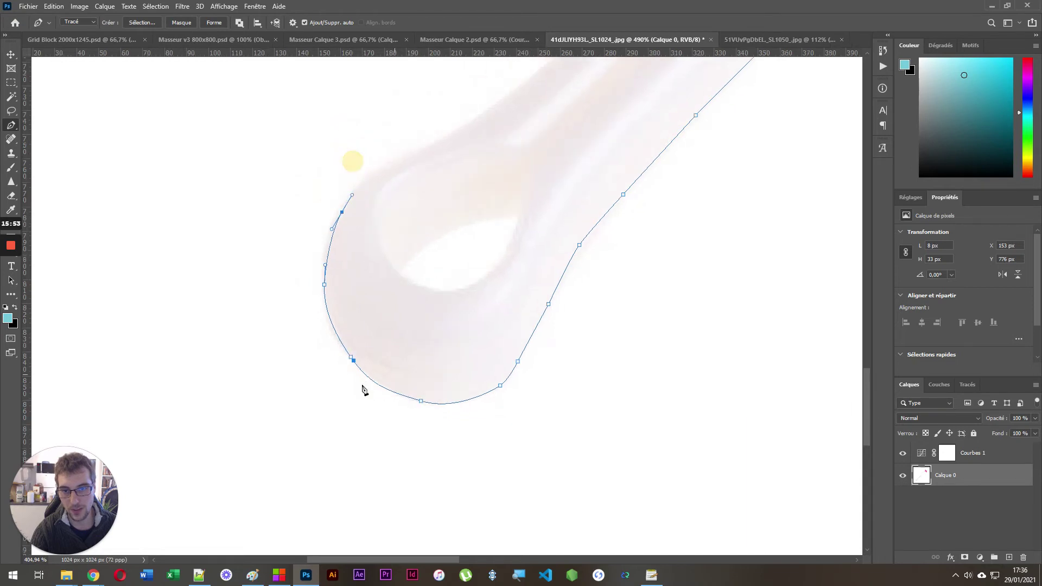
{"action": "scroll", "coordinate": [429, 193], "scroll_direction": "up", "scroll_amount": 7}
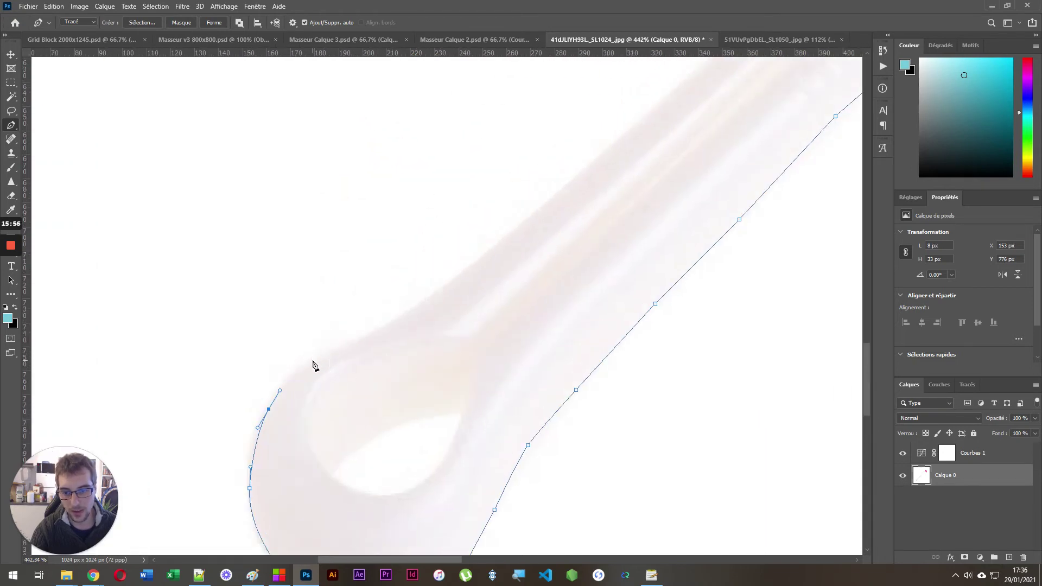
{"action": "left_click_drag", "start_coordinate": [312, 362], "coordinate": [330, 355]}
{"action": "left_click_drag", "start_coordinate": [405, 313], "coordinate": [413, 306]}
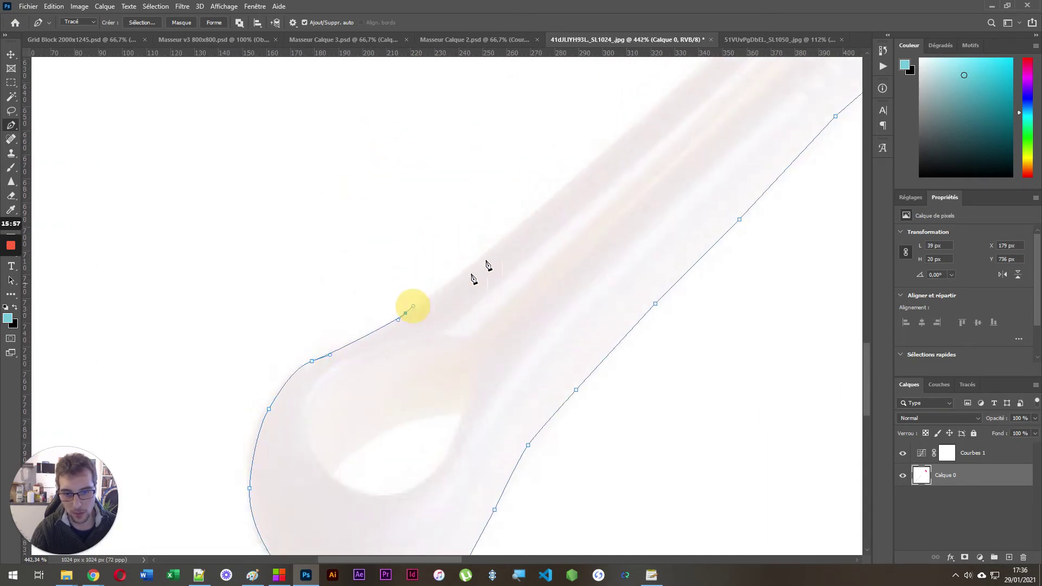
{"action": "left_click_drag", "start_coordinate": [508, 236], "coordinate": [519, 228]}
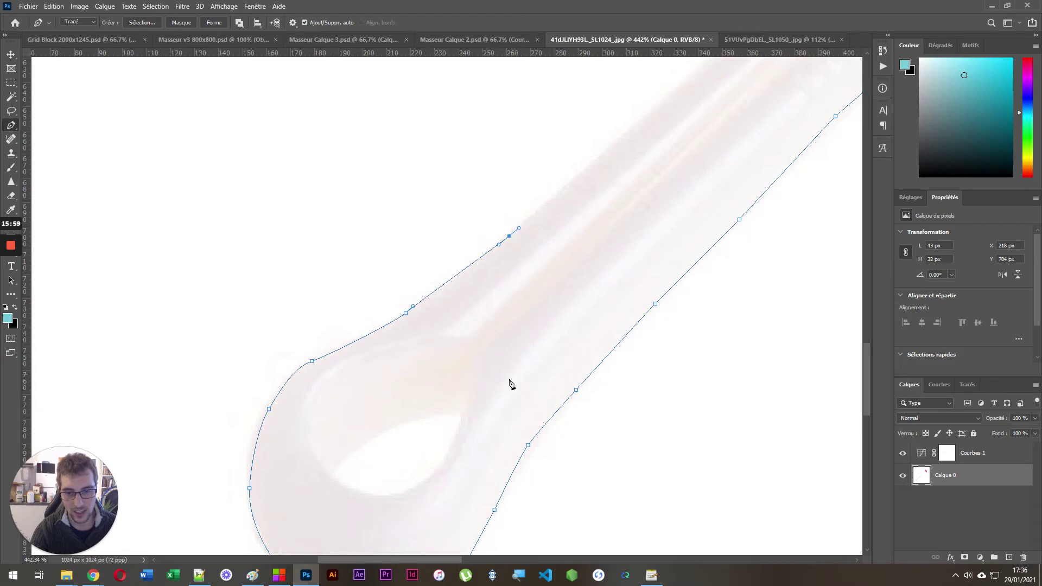
Step: Continue the path up the straight edge of the handle to the fork where the two arms separate
{"action": "scroll", "coordinate": [510, 384], "scroll_direction": "down", "scroll_amount": 4}
{"action": "scroll", "coordinate": [617, 221], "scroll_direction": "up", "scroll_amount": 5}
{"action": "scroll", "coordinate": [560, 235], "scroll_direction": "down", "scroll_amount": 4}
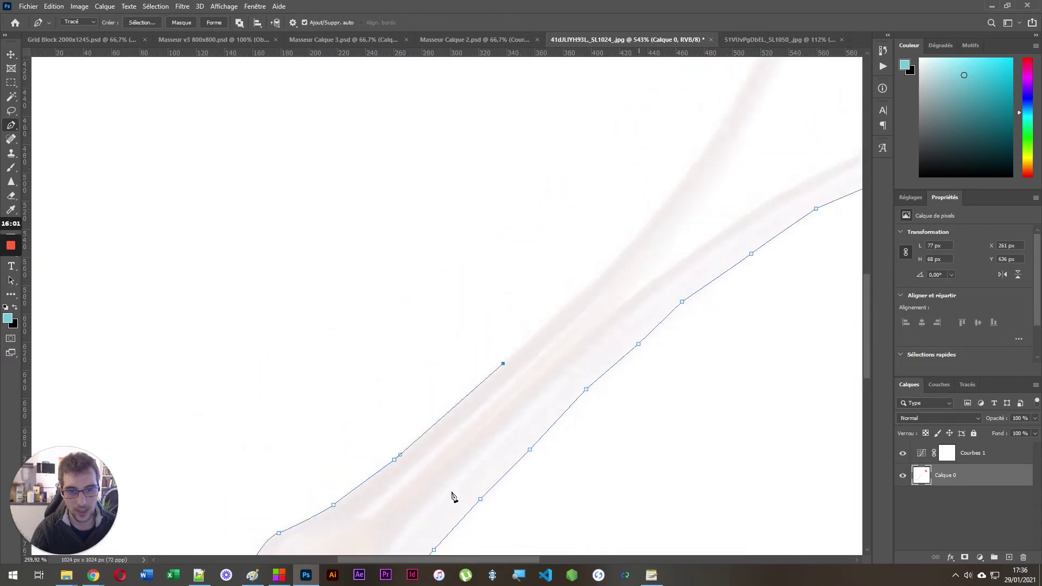
{"action": "scroll", "coordinate": [637, 267], "scroll_direction": "up", "scroll_amount": 4}
{"action": "left_click_drag", "start_coordinate": [623, 227], "coordinate": [629, 225]}
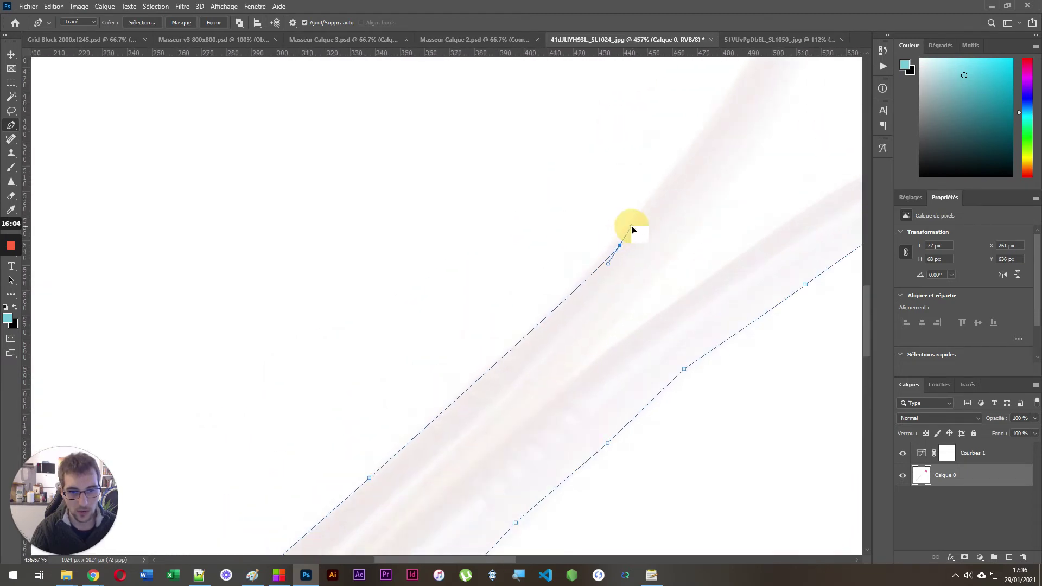
{"action": "scroll", "coordinate": [561, 484], "scroll_direction": "down", "scroll_amount": 4}
{"action": "scroll", "coordinate": [731, 195], "scroll_direction": "up", "scroll_amount": 2}
{"action": "left_click_drag", "start_coordinate": [604, 306], "coordinate": [636, 245]}
{"action": "key", "text": "ctrl+z"}
{"action": "key", "text": "ctrl+z"}
Step: Trace the outer edge of the second arm with curved points, from the fork to just before the pink head
{"action": "left_click_drag", "start_coordinate": [613, 299], "coordinate": [630, 245]}
{"action": "scroll", "coordinate": [667, 243], "scroll_direction": "down", "scroll_amount": 4}
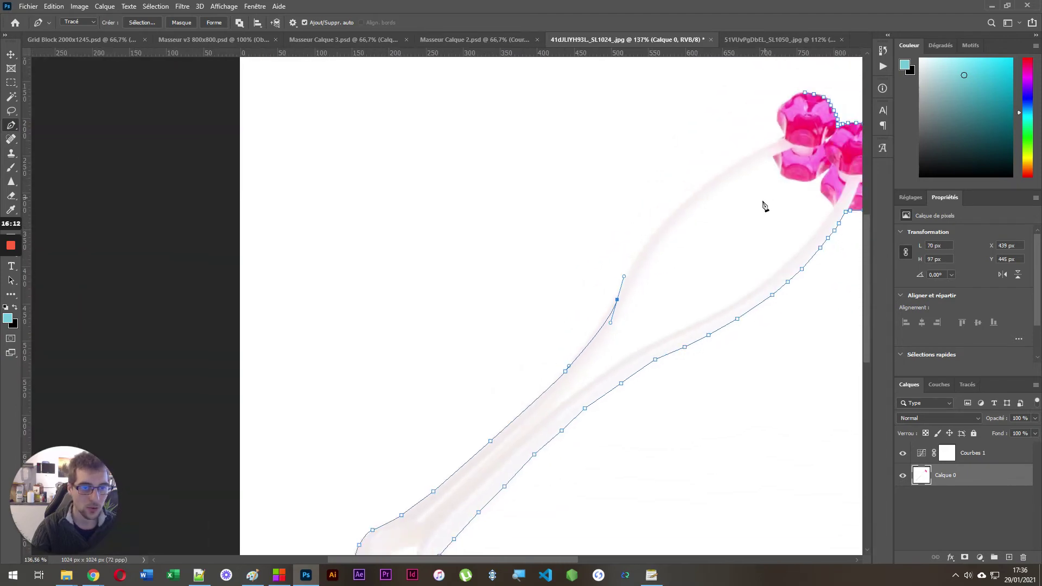
{"action": "scroll", "coordinate": [706, 280], "scroll_direction": "down", "scroll_amount": 3}
{"action": "scroll", "coordinate": [454, 210], "scroll_direction": "up", "scroll_amount": 6}
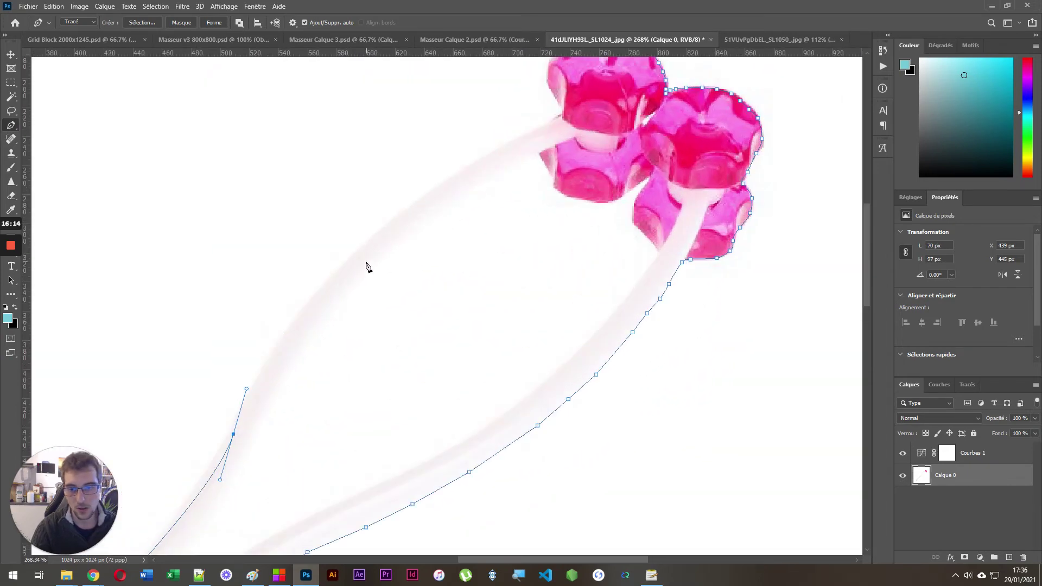
{"action": "left_click_drag", "start_coordinate": [347, 258], "coordinate": [374, 232]}
{"action": "left_click_drag", "start_coordinate": [476, 159], "coordinate": [500, 147]}
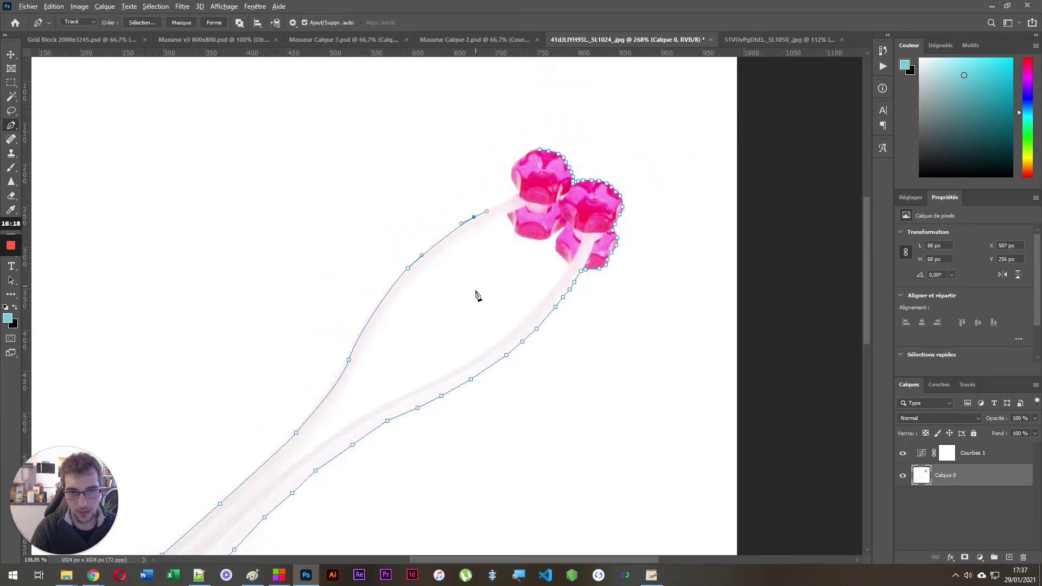
Step: Extend the path to the end of the arm and around the outer side of the pink head up to its top
{"action": "scroll", "coordinate": [495, 148], "scroll_direction": "down", "scroll_amount": 3}
{"action": "scroll", "coordinate": [495, 149], "scroll_direction": "up", "scroll_amount": 3}
{"action": "scroll", "coordinate": [495, 148], "scroll_direction": "up", "scroll_amount": 3}
{"action": "left_click_drag", "start_coordinate": [561, 332], "coordinate": [558, 274]}
{"action": "left_click_drag", "start_coordinate": [553, 236], "coordinate": [625, 168]}
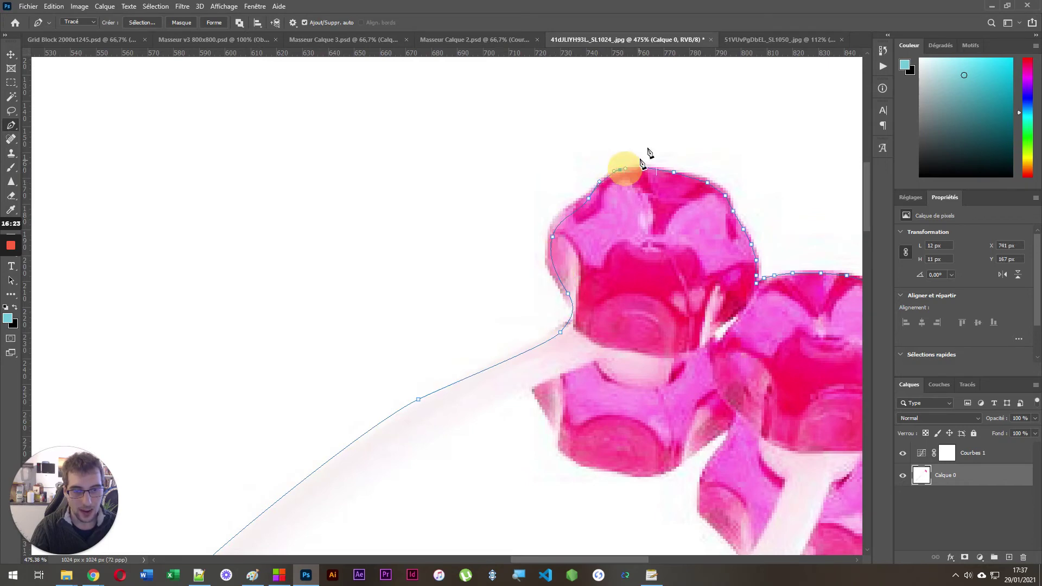
Step: Close the massager outline by joining the path to its starting point on top of the pink head
{"action": "scroll", "coordinate": [672, 124], "scroll_direction": "up", "scroll_amount": 3}
{"action": "scroll", "coordinate": [626, 181], "scroll_direction": "up", "scroll_amount": 3}
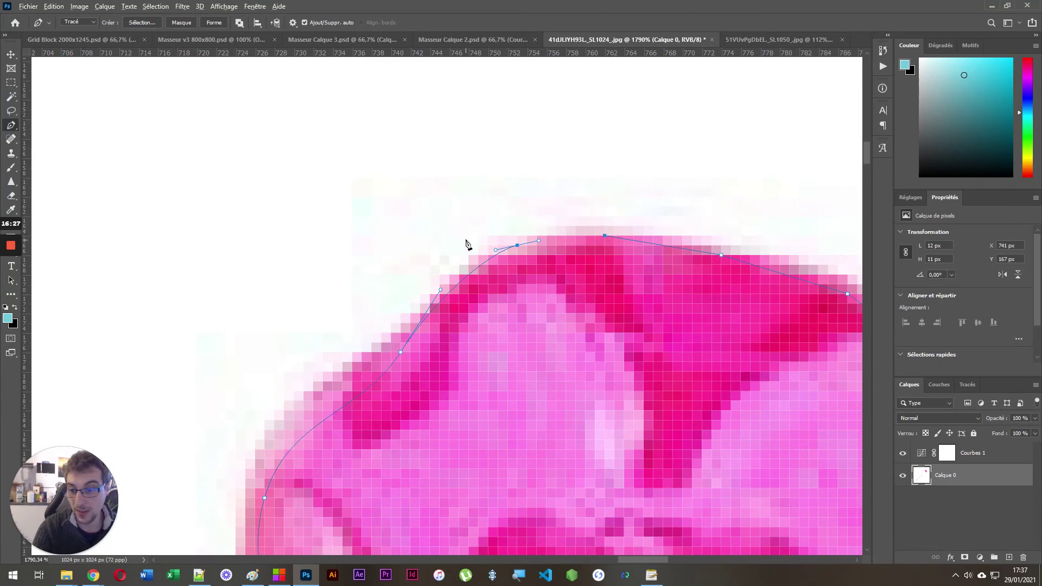
{"action": "scroll", "coordinate": [607, 179], "scroll_direction": "up", "scroll_amount": 2}
{"action": "scroll", "coordinate": [577, 318], "scroll_direction": "up", "scroll_amount": 2}
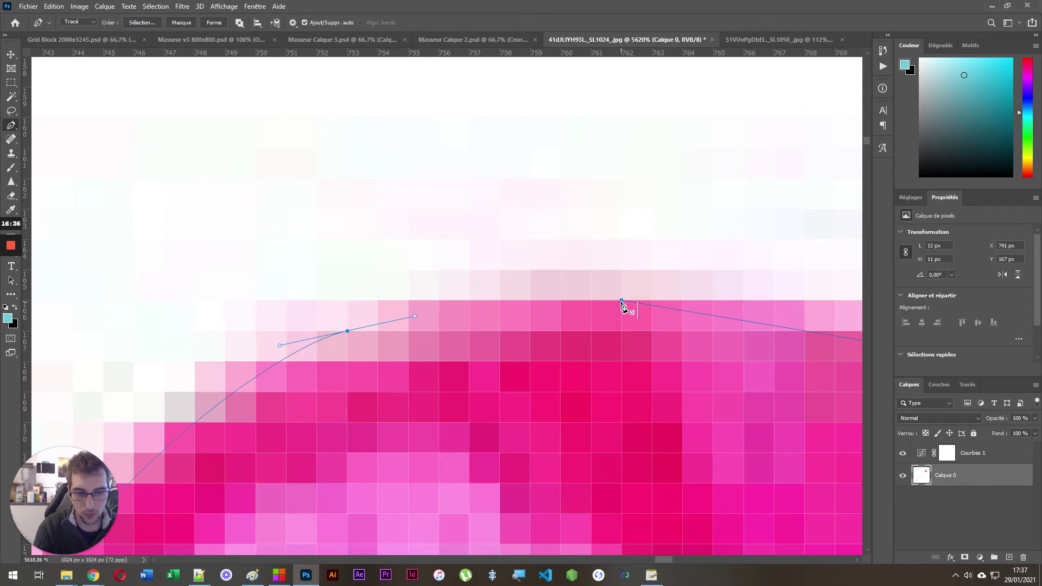
{"action": "scroll", "coordinate": [623, 304], "scroll_direction": "down", "scroll_amount": 3}
{"action": "scroll", "coordinate": [484, 172], "scroll_direction": "down", "scroll_amount": 2}
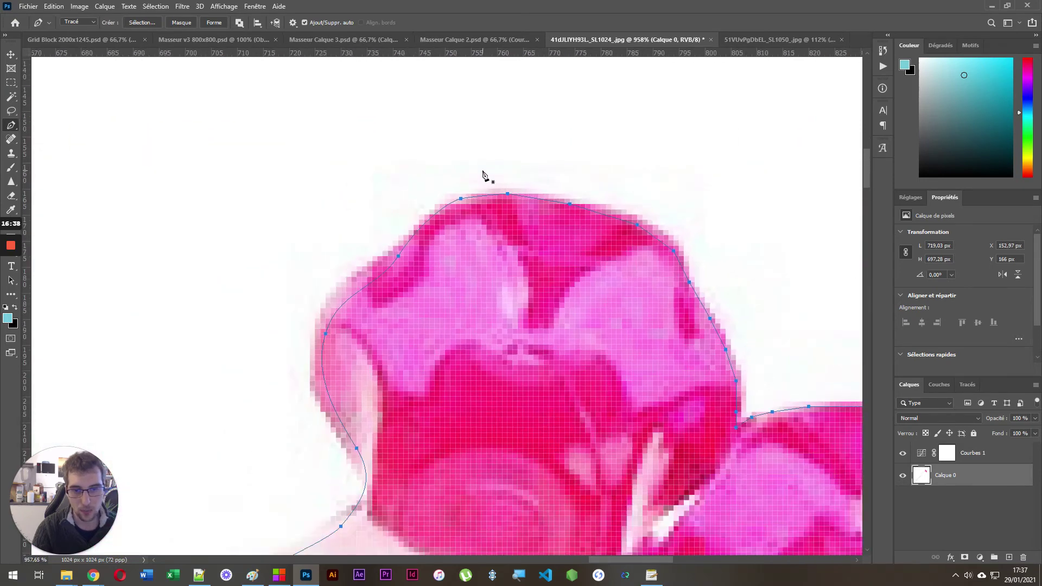
Step: Convert the closed path into a new anti-aliased selection with a feather radius of 0 pixels
{"action": "scroll", "coordinate": [483, 172], "scroll_direction": "down", "scroll_amount": 3}
{"action": "scroll", "coordinate": [461, 220], "scroll_direction": "down", "scroll_amount": 3}
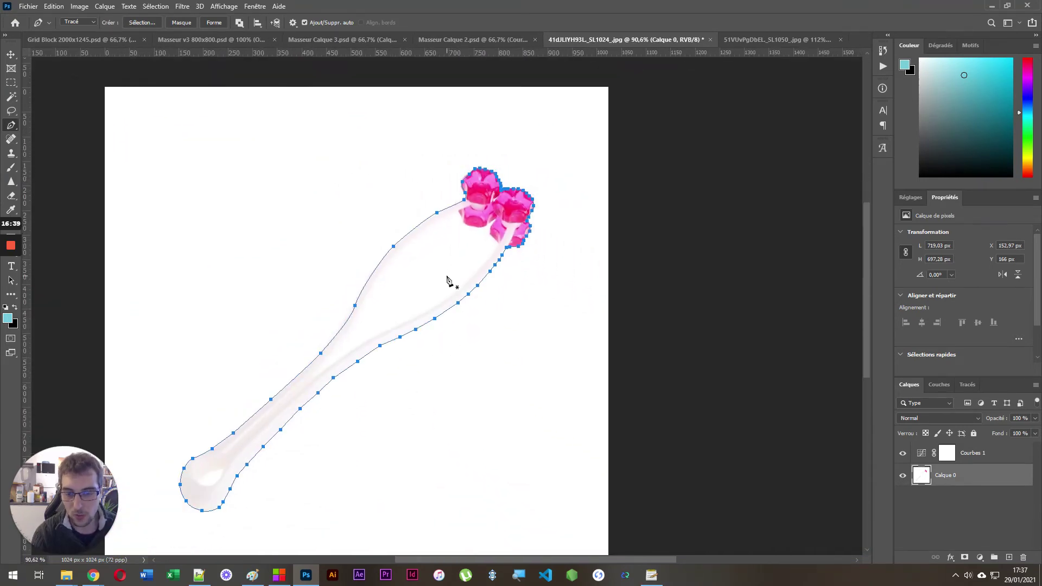
{"action": "right_click", "coordinate": [409, 277]}
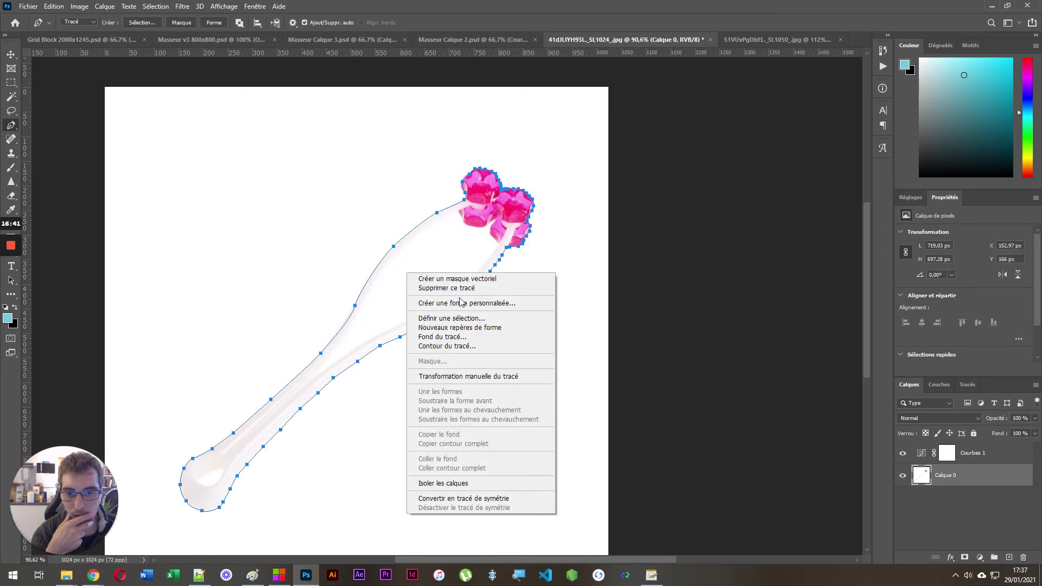
{"action": "left_click", "coordinate": [464, 317]}
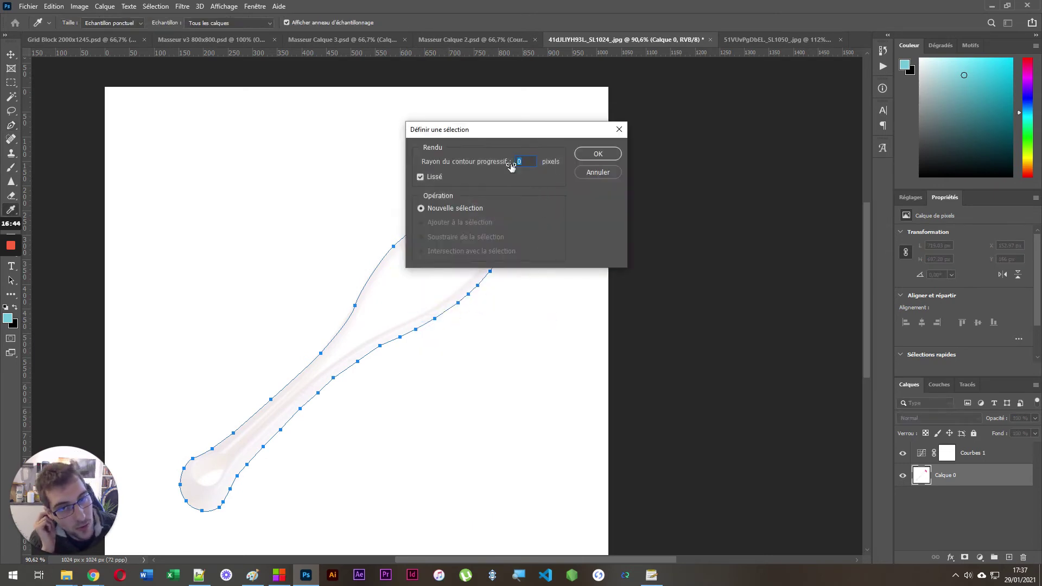
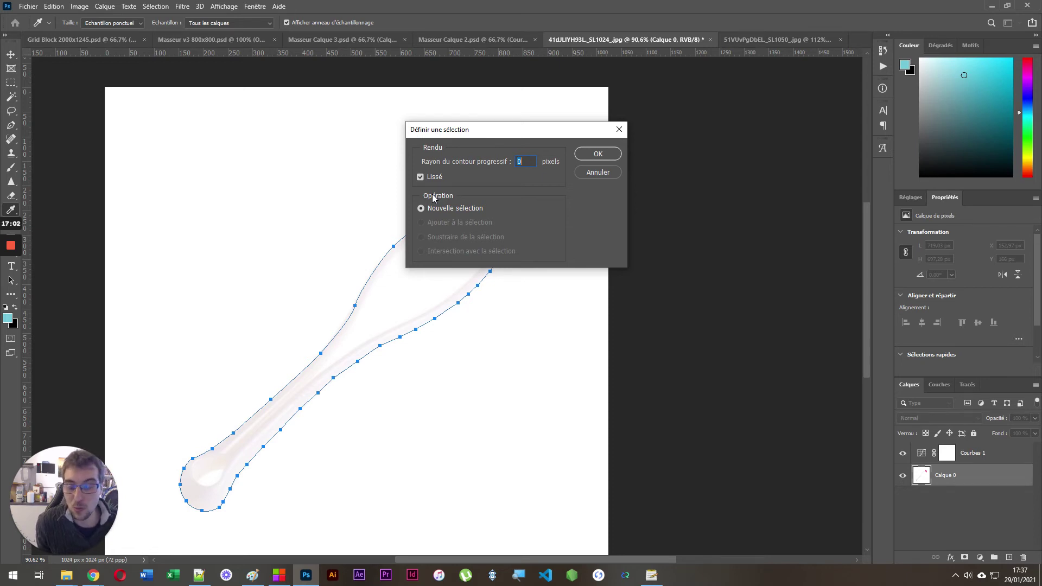
{"action": "left_click", "coordinate": [600, 156]}
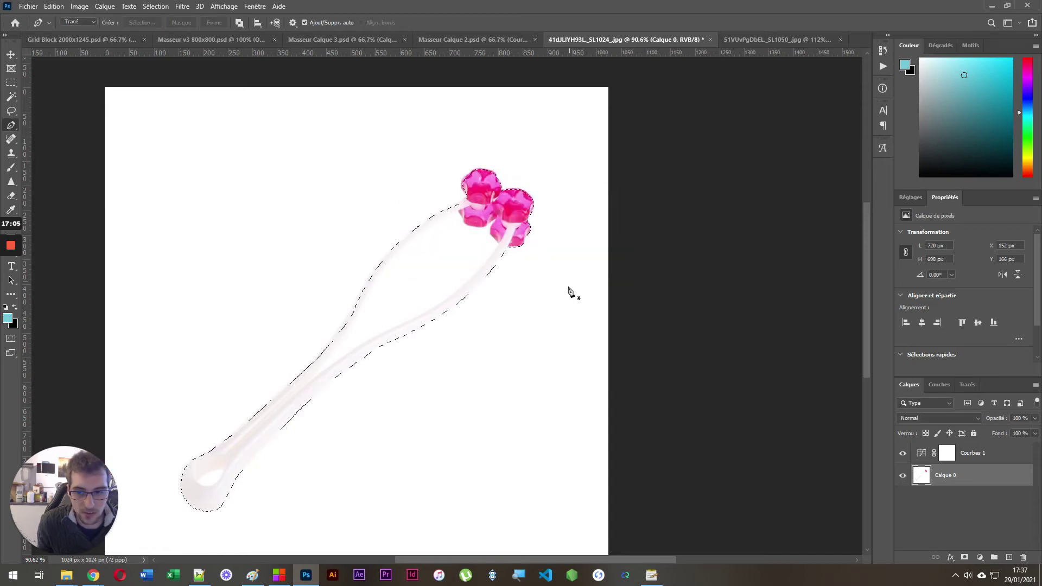
Step: Examine the stored work path in the document's list of paths, and return to the layer list
{"action": "scroll", "coordinate": [619, 321], "scroll_direction": "down", "scroll_amount": 1}
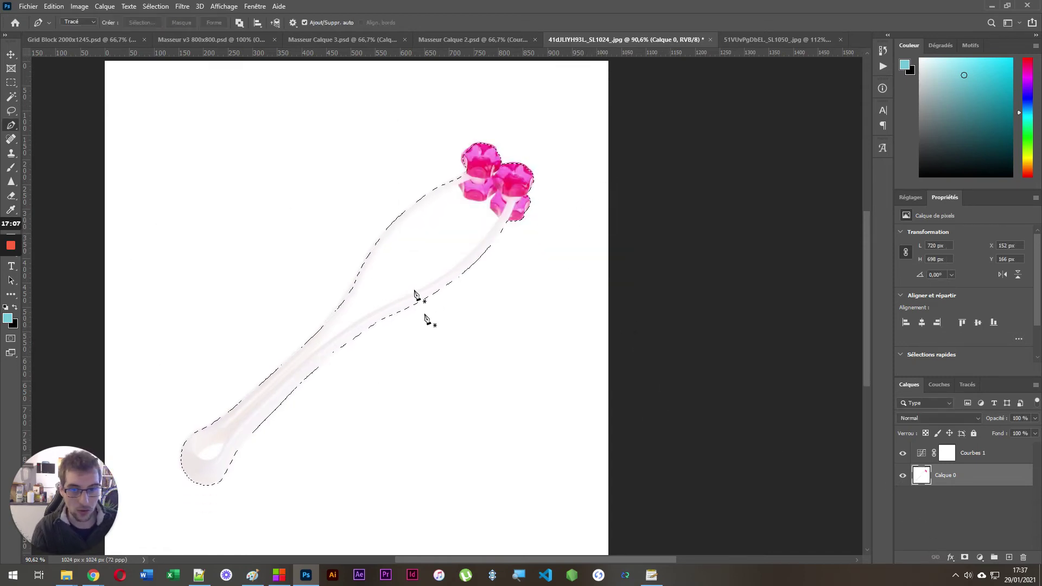
{"action": "left_click", "coordinate": [968, 385]}
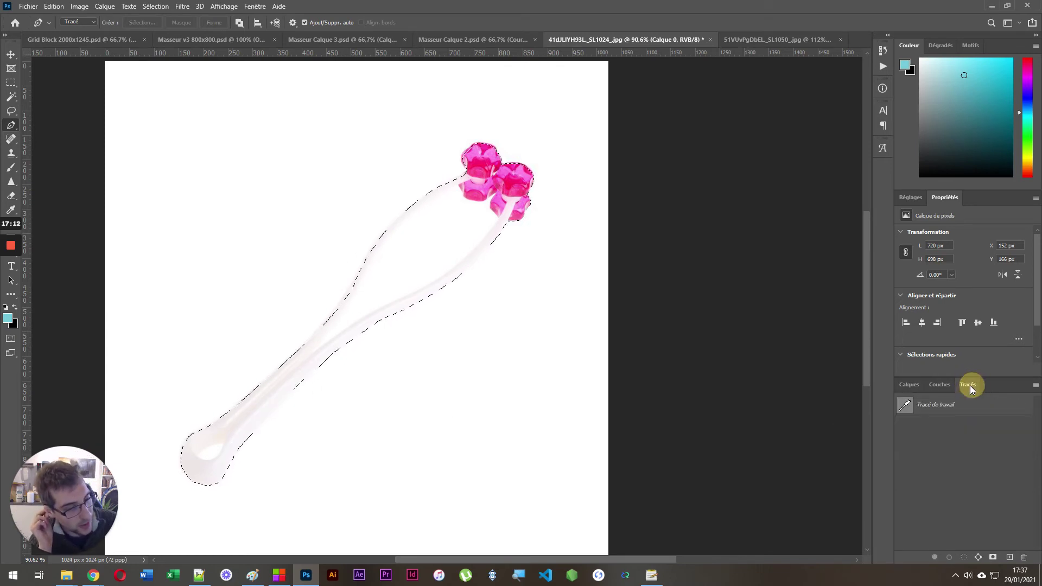
{"action": "left_click", "coordinate": [919, 387]}
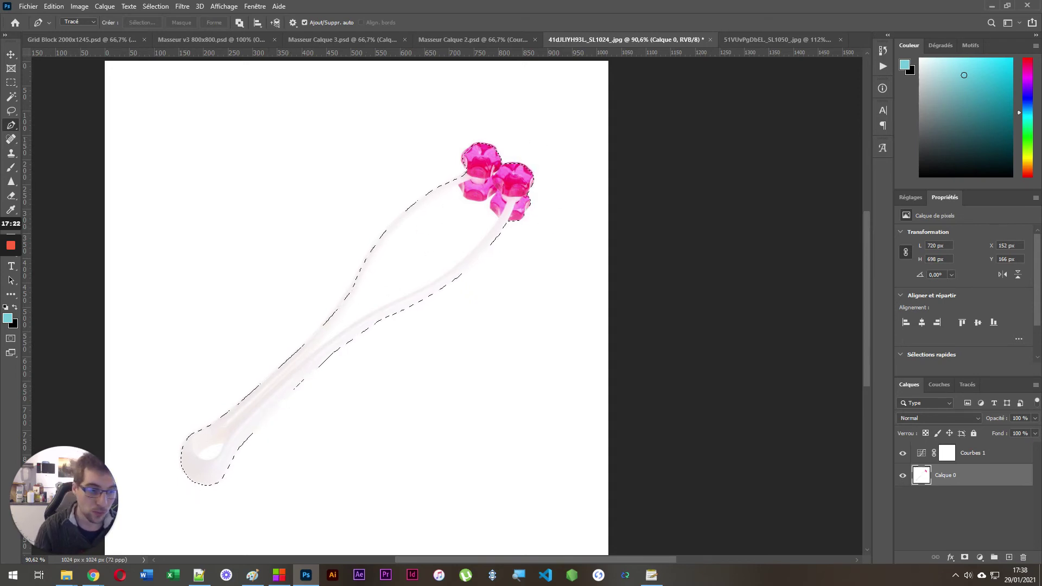
{"action": "left_click", "coordinate": [971, 390]}
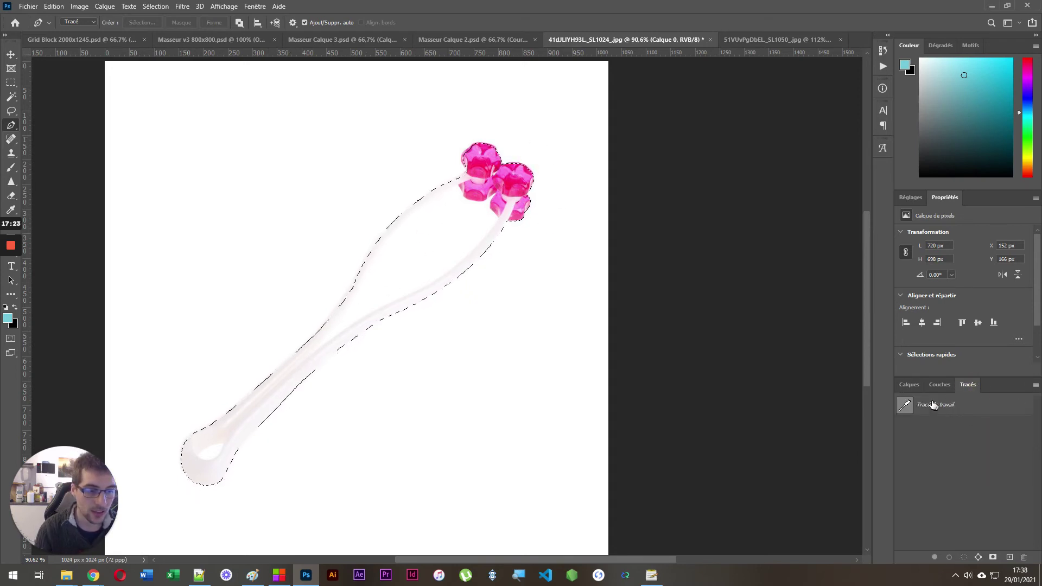
{"action": "left_click", "coordinate": [915, 389]}
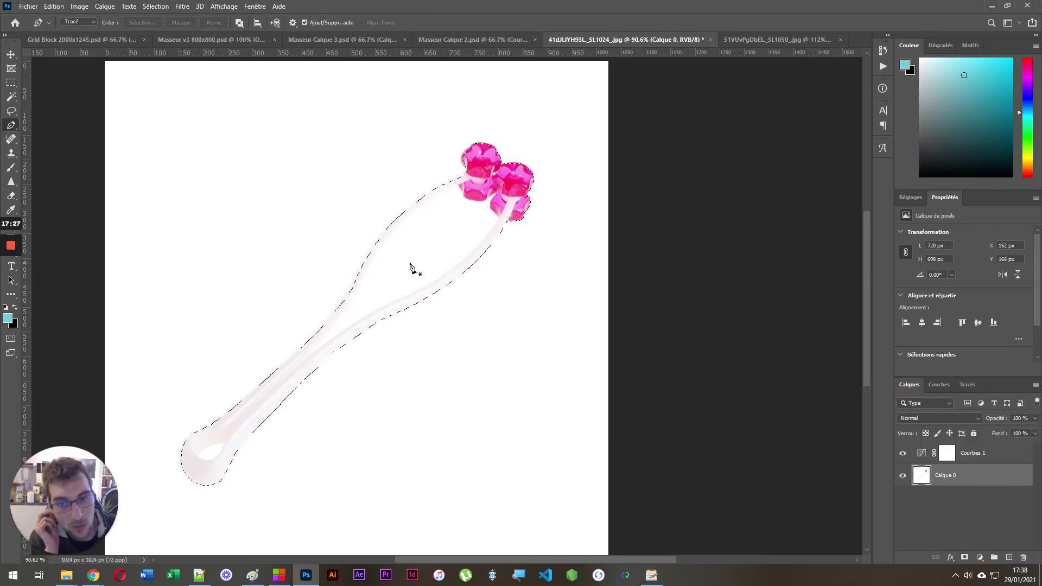
Step: Try masking Calque 0 with the massager selection and undo the mask, repeating this to compare the result
{"action": "left_click", "coordinate": [965, 558]}
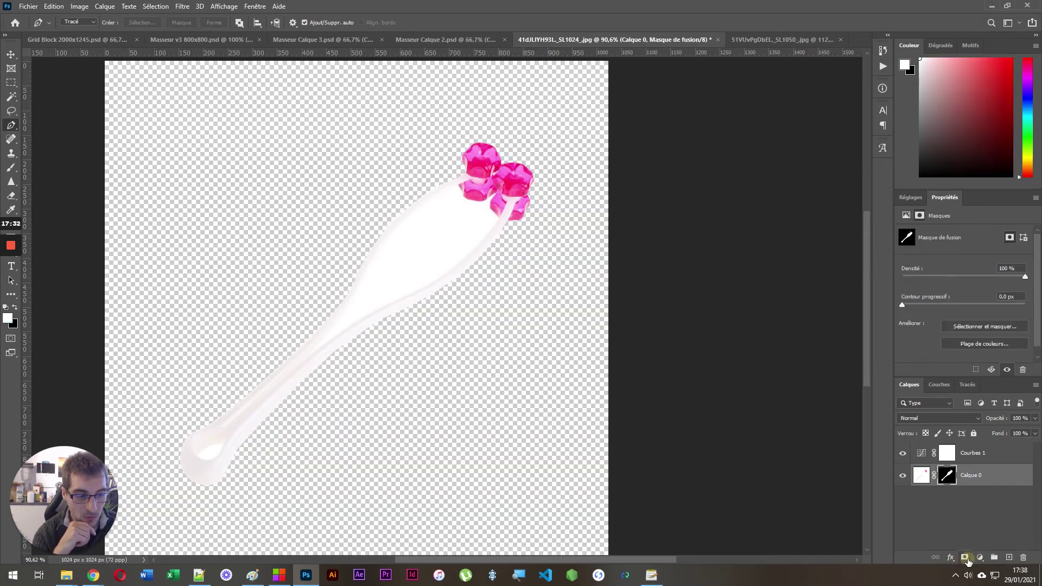
{"action": "key", "text": "ctrl+z"}
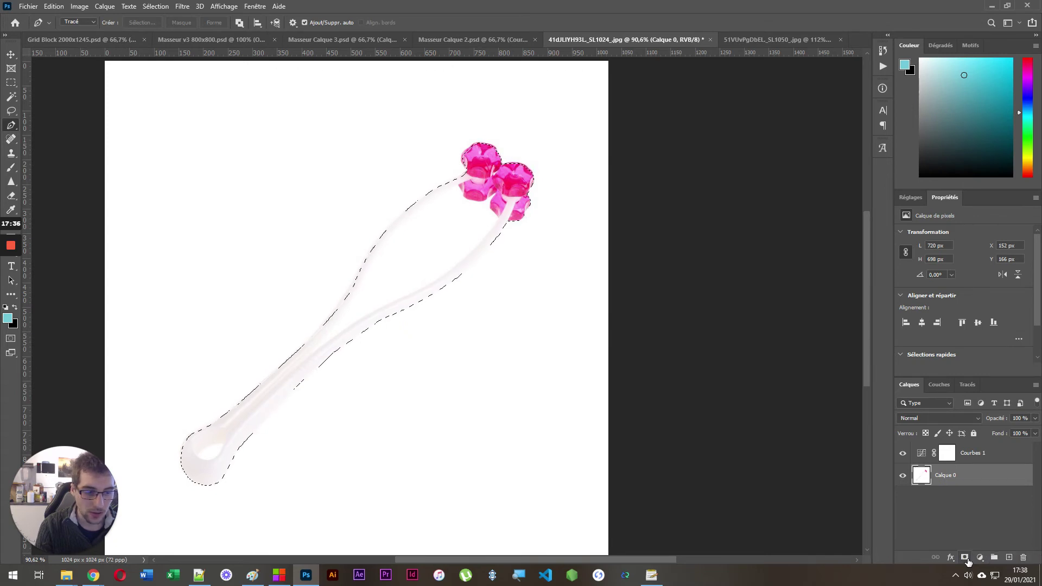
{"action": "left_click", "coordinate": [965, 558]}
{"action": "key", "text": "ctrl+z"}
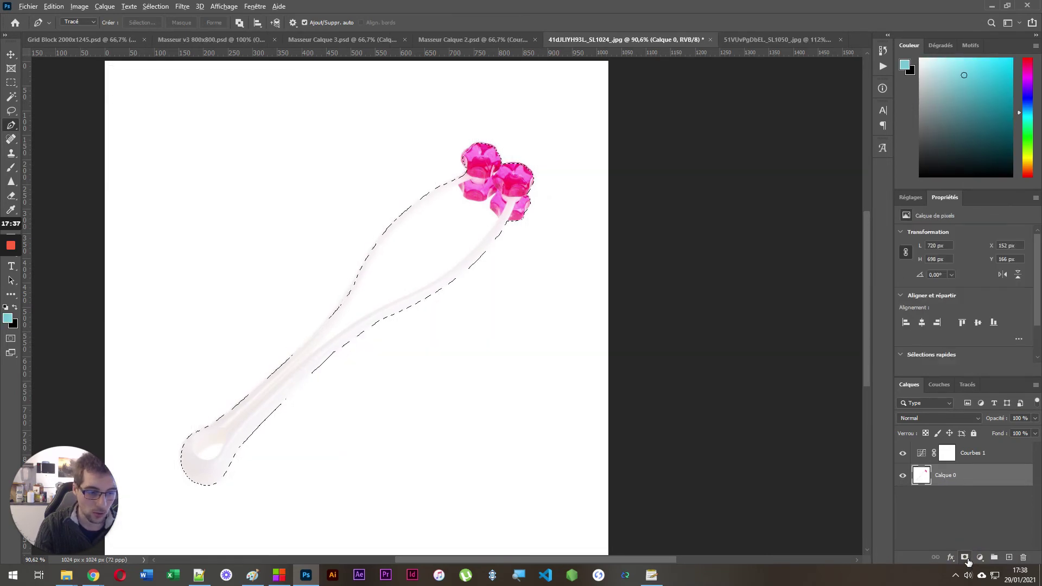
{"action": "left_click", "coordinate": [966, 558]}
{"action": "key", "text": "ctrl+z"}
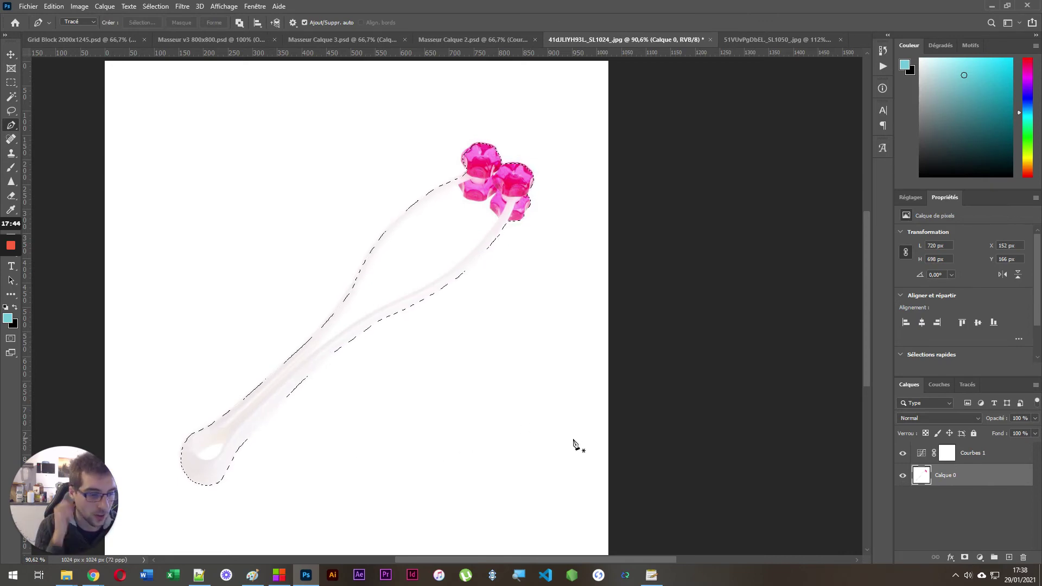
Step: Add a layer mask to Calque 0 from the massager selection, and make the layer's image active instead of its mask
{"action": "left_click", "coordinate": [965, 558]}
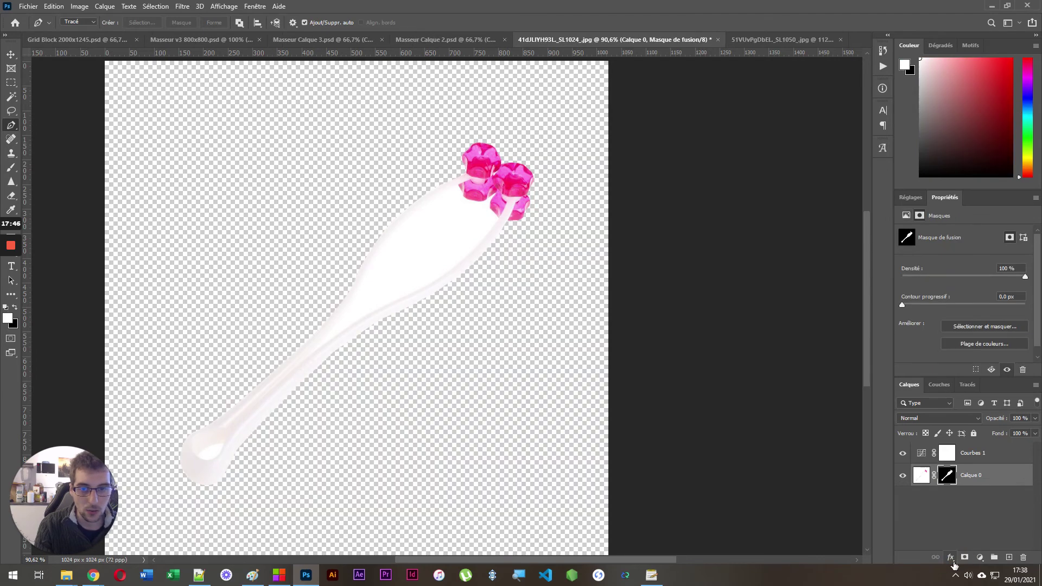
{"action": "scroll", "coordinate": [386, 166], "scroll_direction": "up", "scroll_amount": 3}
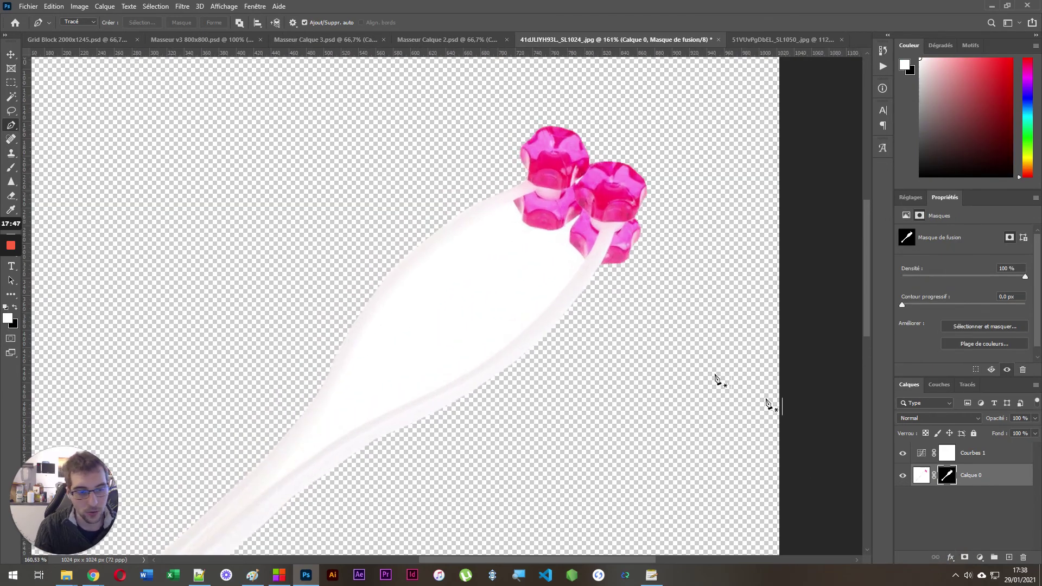
{"action": "left_click", "coordinate": [918, 476]}
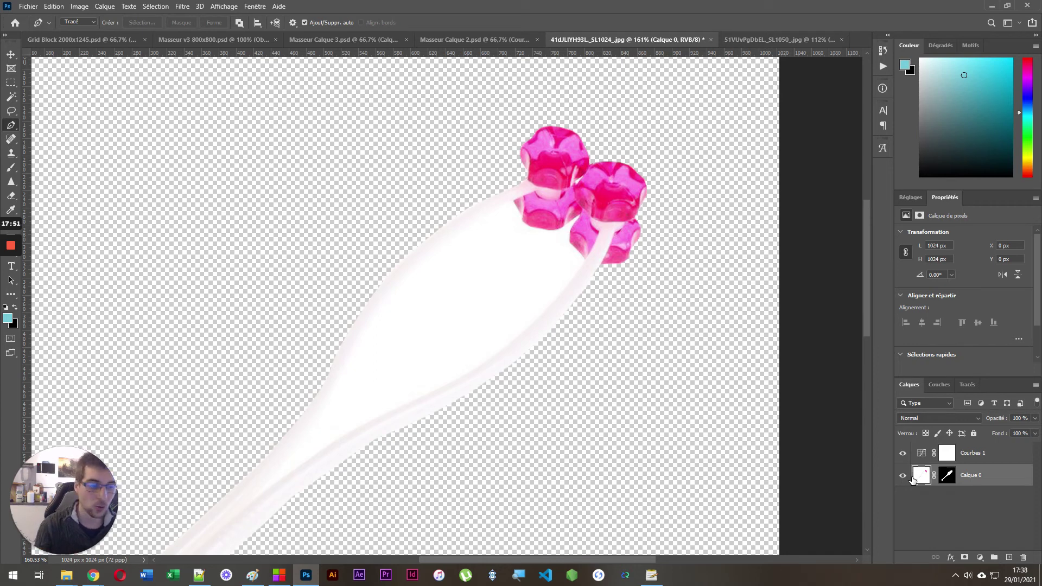
{"action": "left_click", "coordinate": [948, 476]}
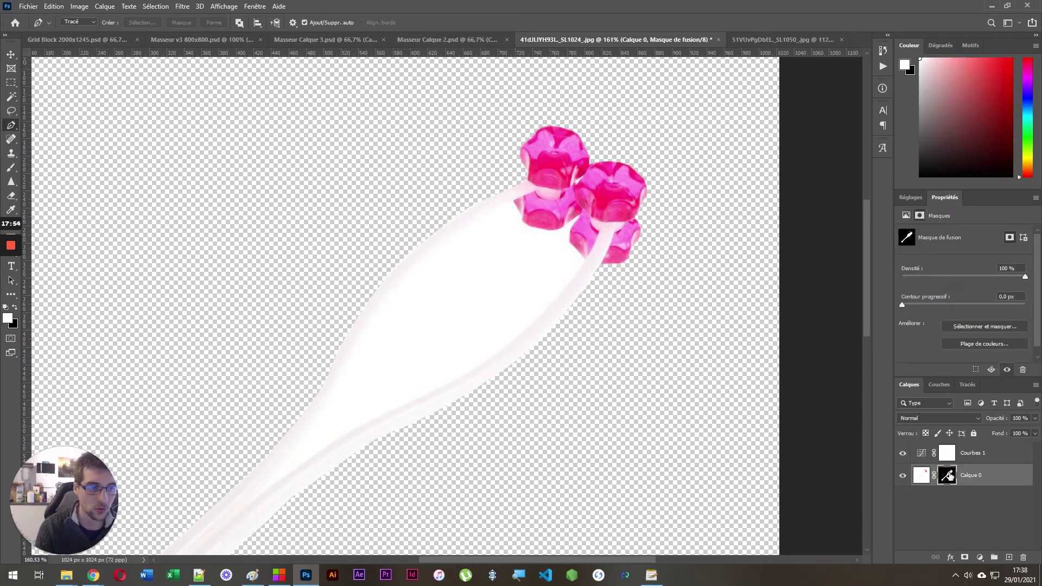
{"action": "left_click", "coordinate": [922, 477]}
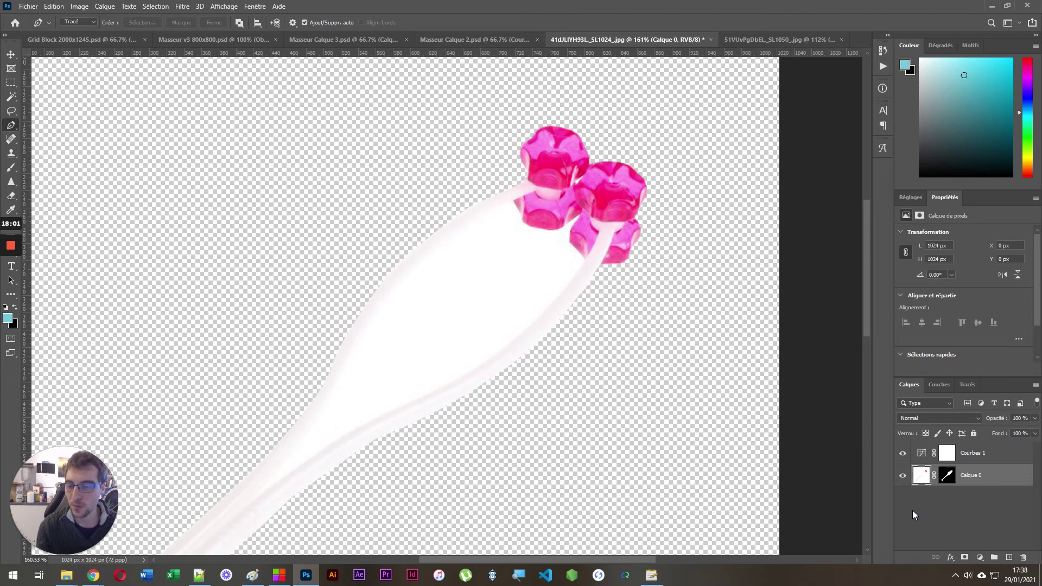
Step: Duplicate the masked layer Calque 0 and hide the original beneath the copy
{"action": "left_click", "coordinate": [919, 481], "text": "ctrl"}
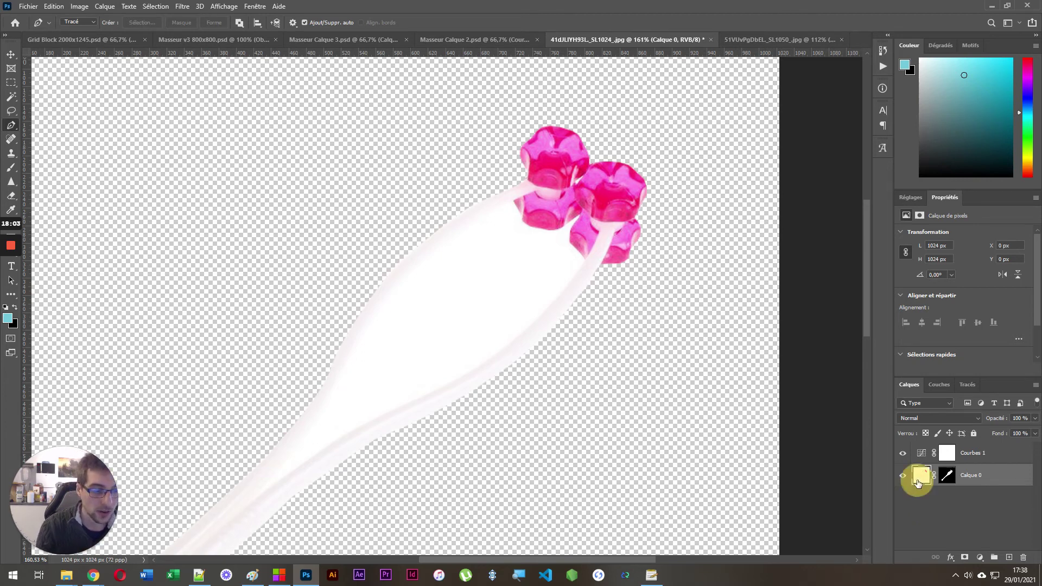
{"action": "key", "text": "ctrl+j"}
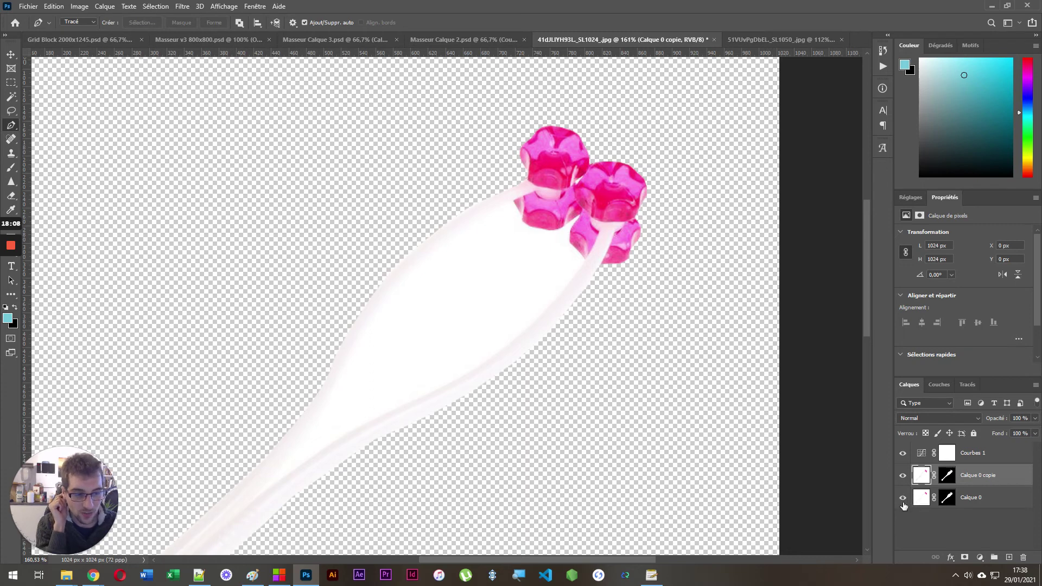
{"action": "left_click", "coordinate": [903, 497]}
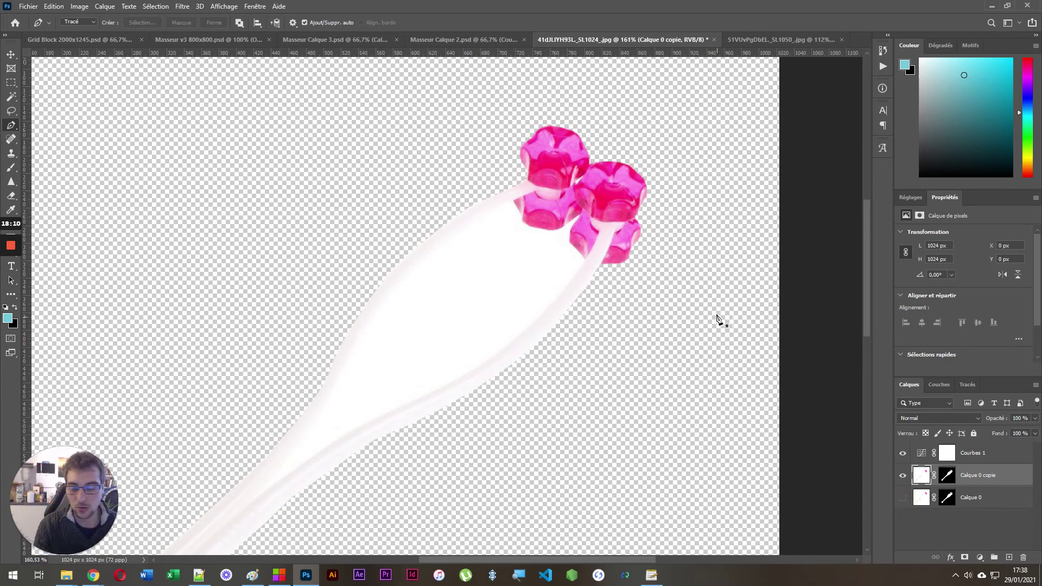
Step: Apply the layer mask of Calque 0 copie permanently to its pixels
{"action": "scroll", "coordinate": [601, 226], "scroll_direction": "down", "scroll_amount": 3}
{"action": "scroll", "coordinate": [617, 249], "scroll_direction": "up", "scroll_amount": 2}
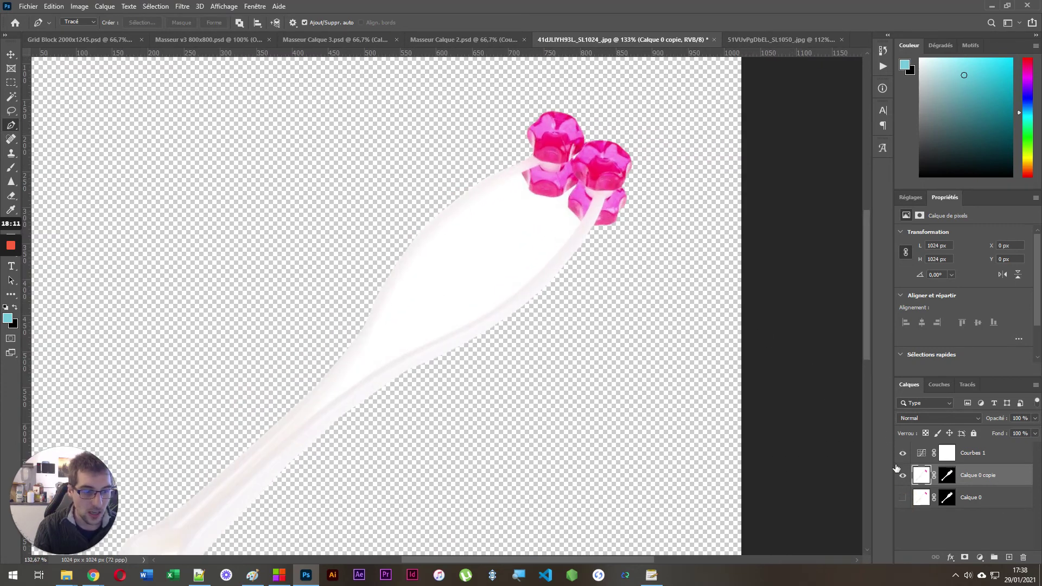
{"action": "right_click", "coordinate": [918, 478]}
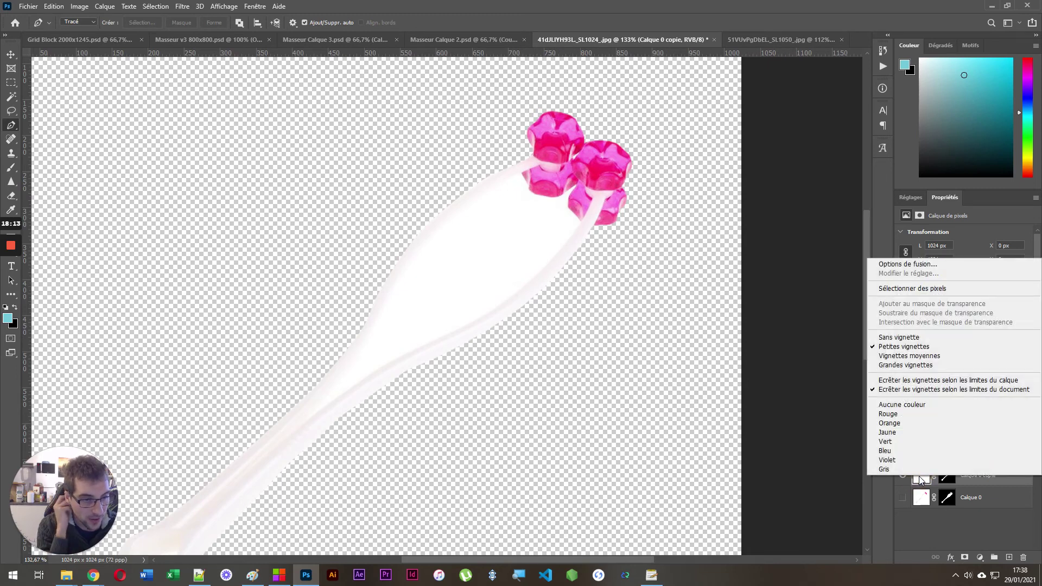
{"action": "left_click", "coordinate": [928, 478]}
{"action": "left_click", "coordinate": [947, 476]}
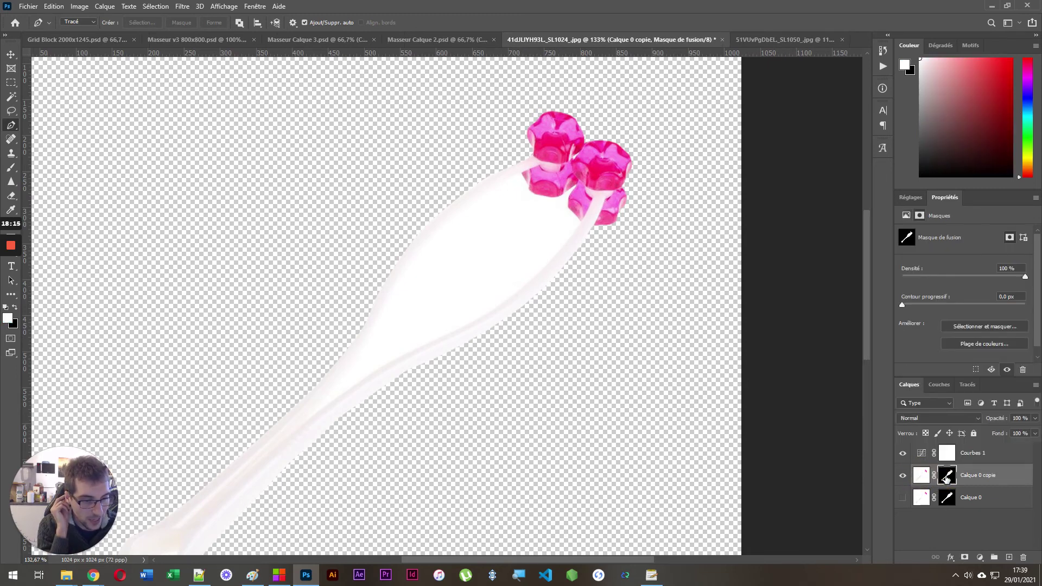
{"action": "right_click", "coordinate": [947, 478]}
{"action": "left_click", "coordinate": [939, 409]}
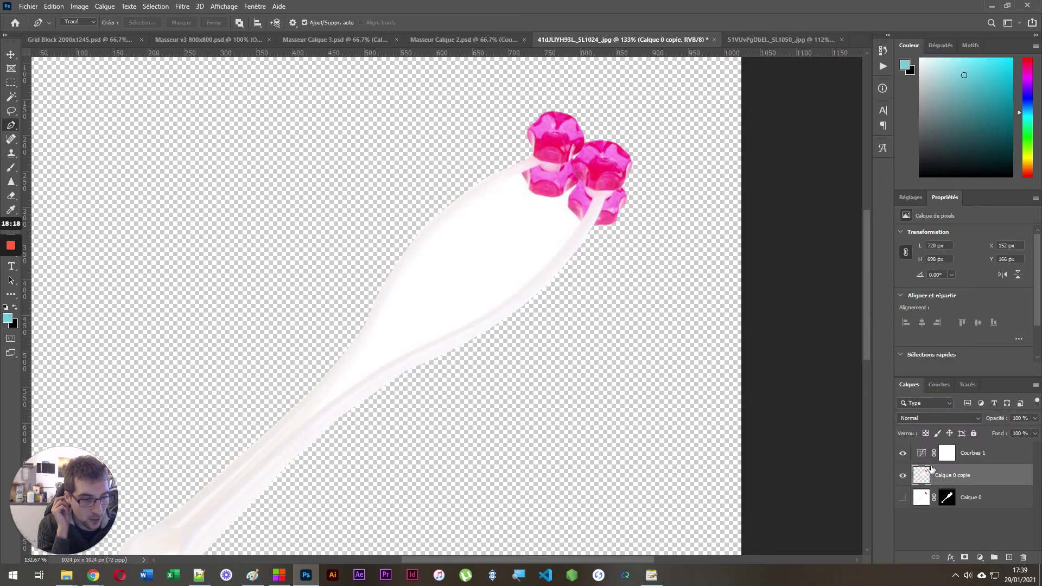
Step: Hide the Courbes 1 adjustment and inspect the unwanted white area between the massager's arms on Calque 0 copie
{"action": "left_click", "coordinate": [903, 453]}
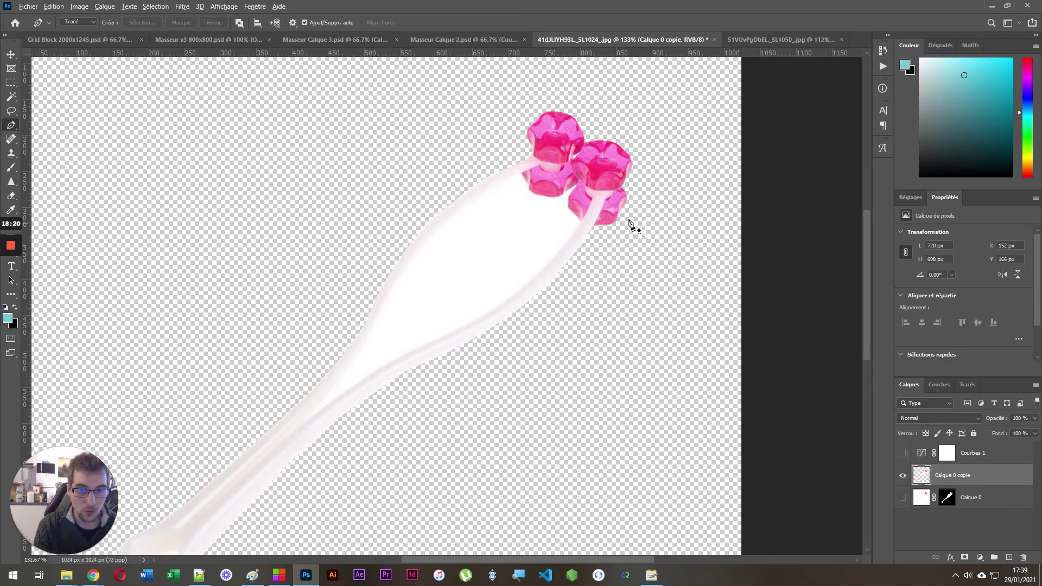
{"action": "scroll", "coordinate": [630, 223], "scroll_direction": "down", "scroll_amount": 3}
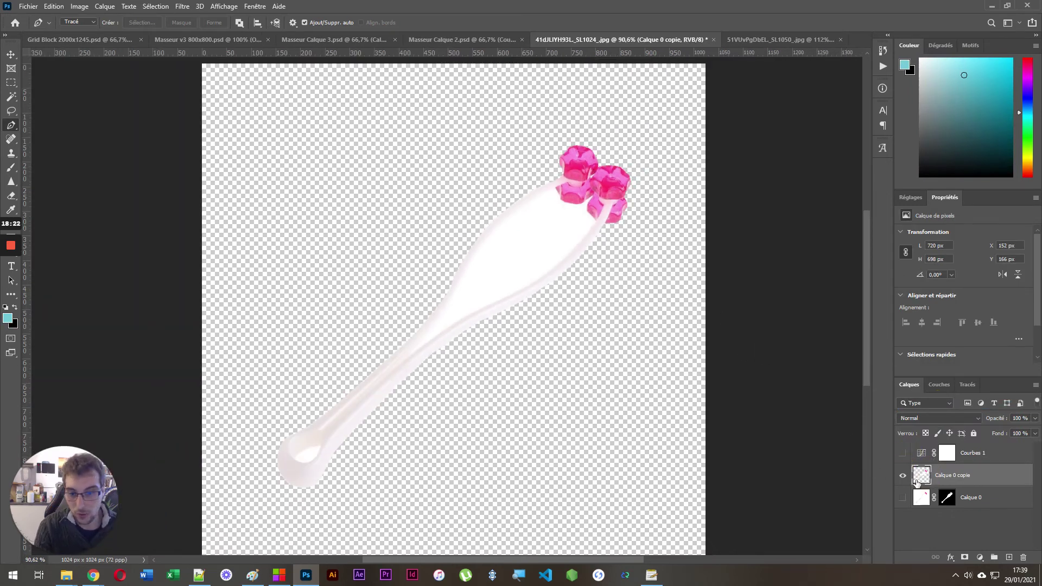
{"action": "scroll", "coordinate": [640, 226], "scroll_direction": "up", "scroll_amount": 5}
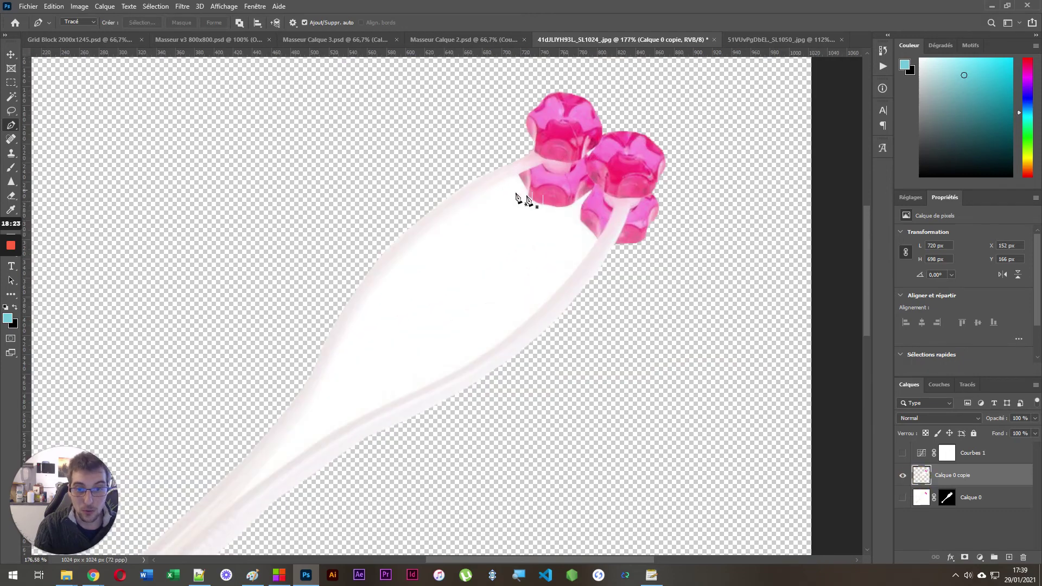
{"action": "scroll", "coordinate": [610, 302], "scroll_direction": "down", "scroll_amount": 4}
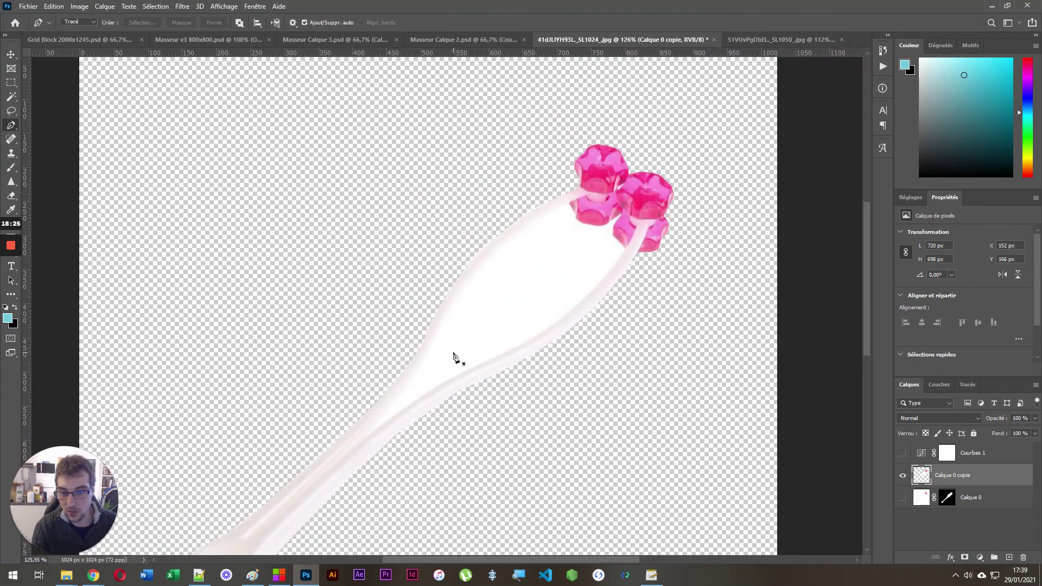
{"action": "scroll", "coordinate": [553, 256], "scroll_direction": "up", "scroll_amount": 2}
{"action": "scroll", "coordinate": [553, 255], "scroll_direction": "up", "scroll_amount": 1}
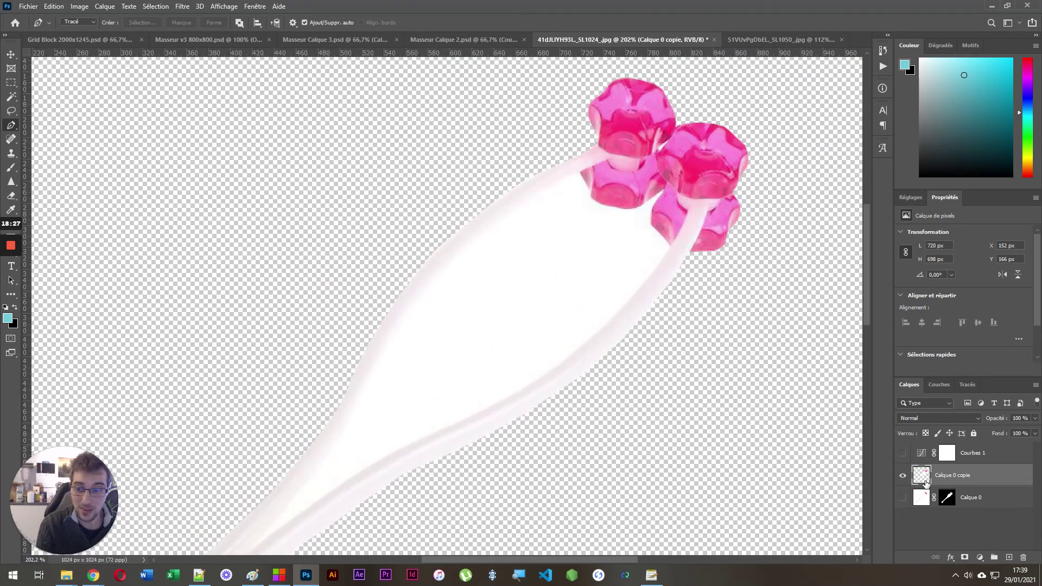
{"action": "left_click", "coordinate": [925, 481]}
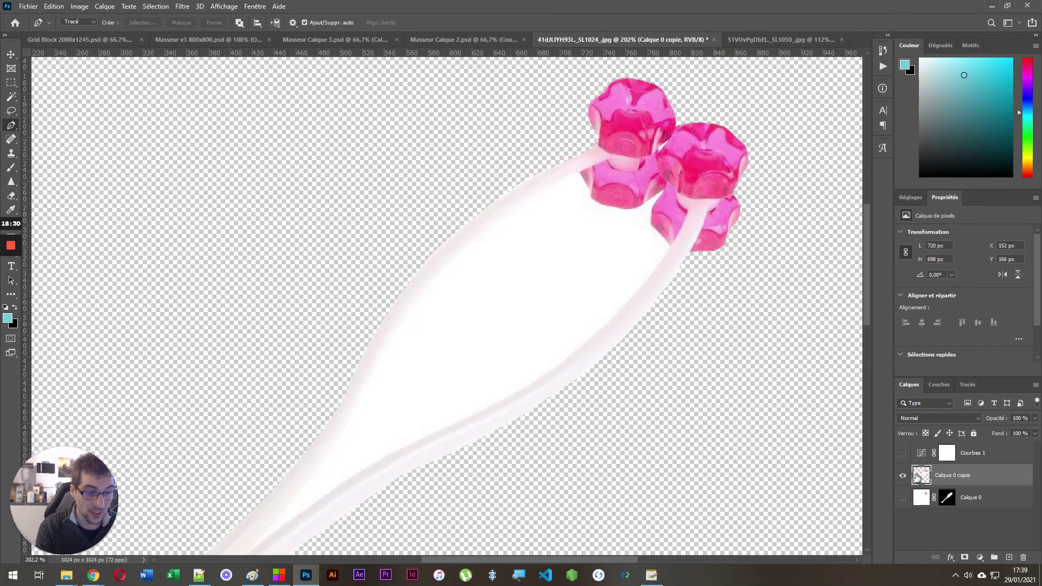
{"action": "left_click", "coordinate": [924, 479]}
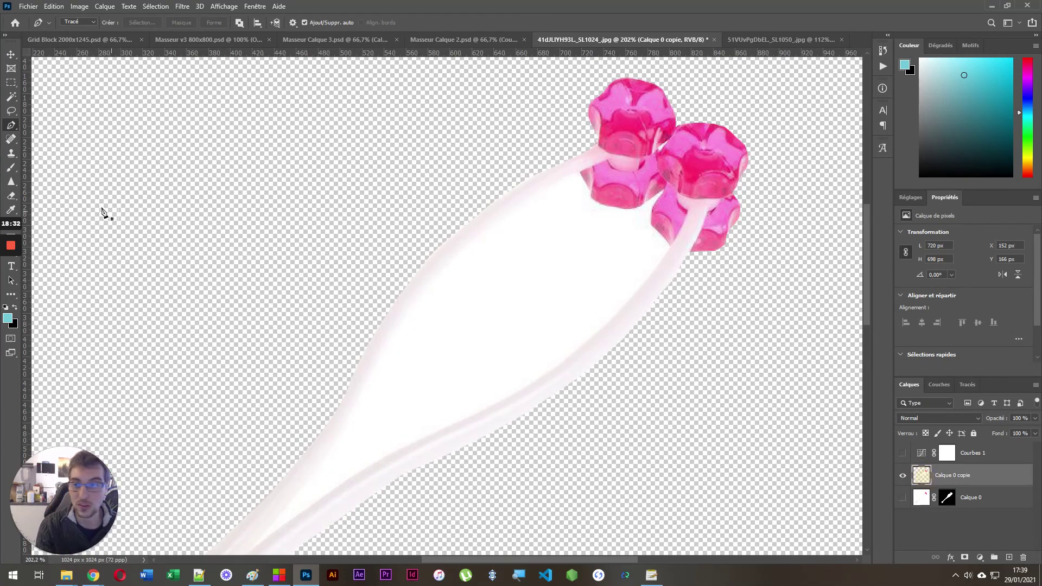
Step: Start a Pen path around the white area between the arms, following the inner edges of the pink rollers
{"action": "left_click", "coordinate": [11, 126]}
{"action": "scroll", "coordinate": [619, 187], "scroll_direction": "up", "scroll_amount": 5}
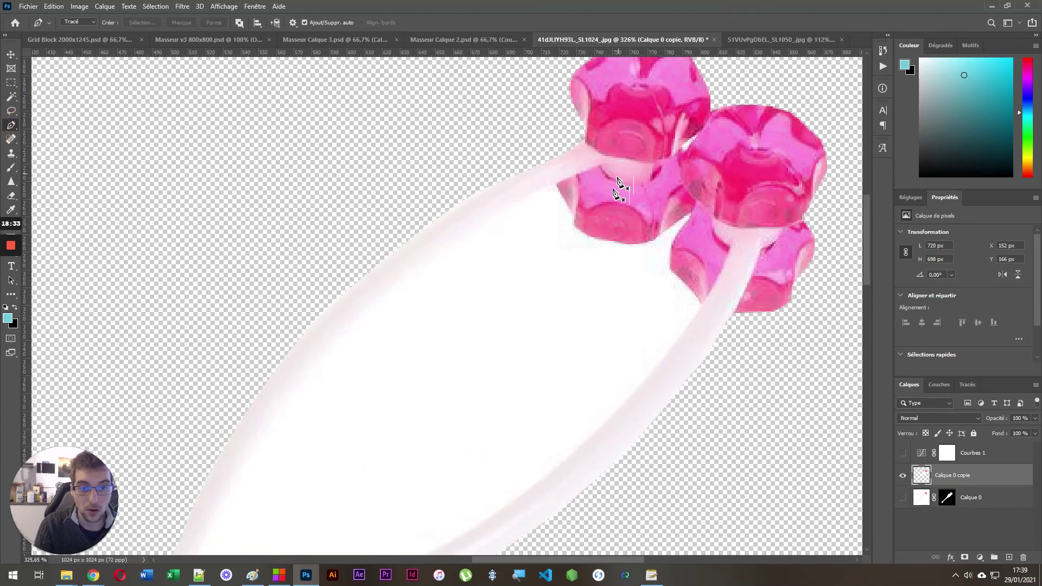
{"action": "left_click", "coordinate": [557, 193]}
{"action": "left_click", "coordinate": [573, 219]}
{"action": "left_click", "coordinate": [589, 239]}
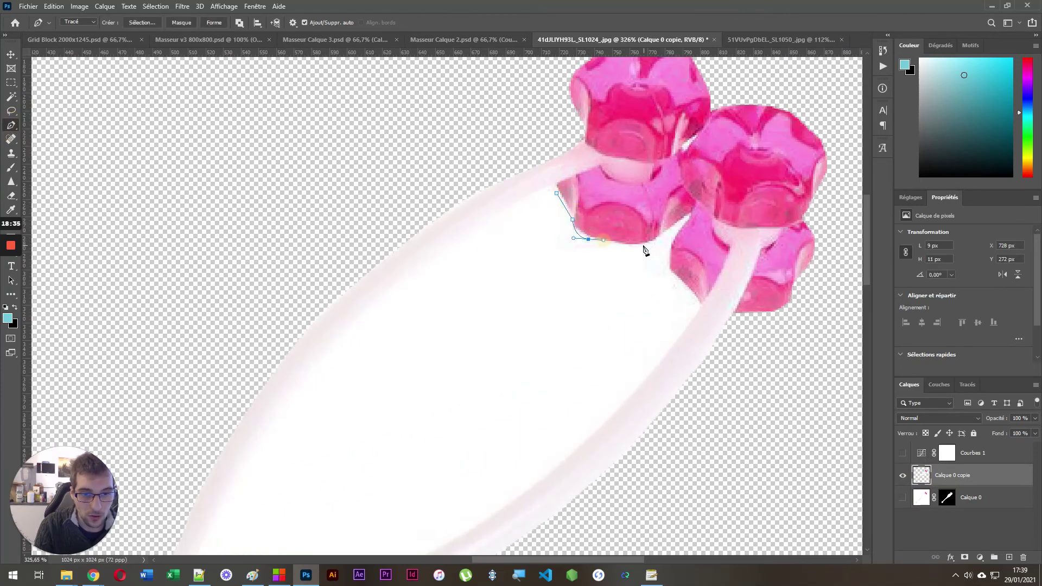
{"action": "left_click_drag", "start_coordinate": [640, 243], "coordinate": [663, 352]}
Step: Continue the Pen path along the inner edges of both massager arms and close it at its starting point
{"action": "scroll", "coordinate": [584, 323], "scroll_direction": "down", "scroll_amount": 3}
{"action": "left_click_drag", "start_coordinate": [483, 442], "coordinate": [461, 451]}
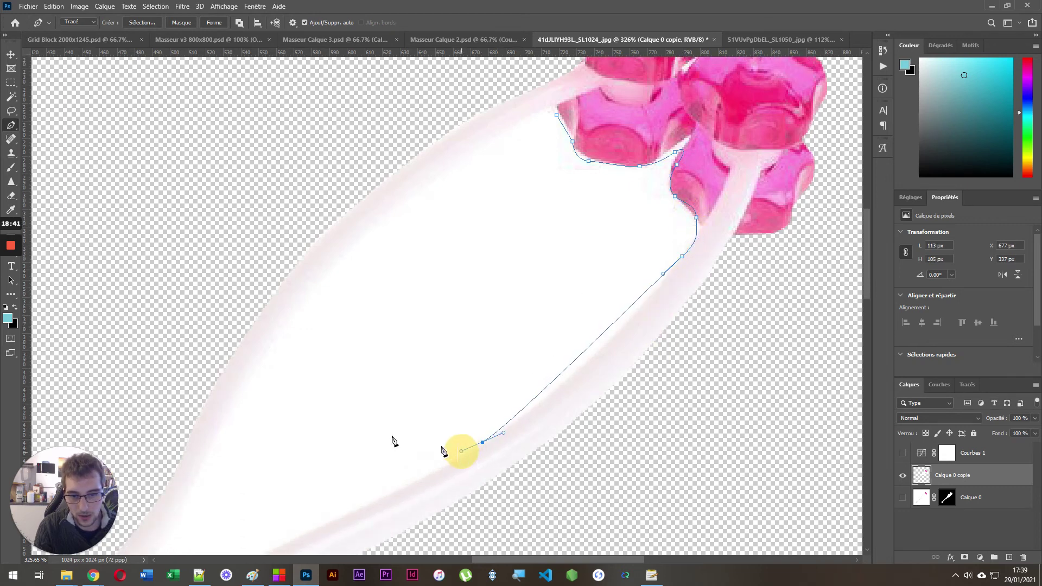
{"action": "scroll", "coordinate": [369, 446], "scroll_direction": "down", "scroll_amount": 3}
{"action": "left_click_drag", "start_coordinate": [299, 468], "coordinate": [275, 477]}
{"action": "left_click_drag", "start_coordinate": [203, 480], "coordinate": [207, 389]}
{"action": "left_click_drag", "start_coordinate": [277, 253], "coordinate": [325, 199]}
{"action": "left_click_drag", "start_coordinate": [446, 120], "coordinate": [464, 73]}
{"action": "scroll", "coordinate": [503, 296], "scroll_direction": "down", "scroll_amount": 7}
{"action": "scroll", "coordinate": [516, 277], "scroll_direction": "up", "scroll_amount": 7}
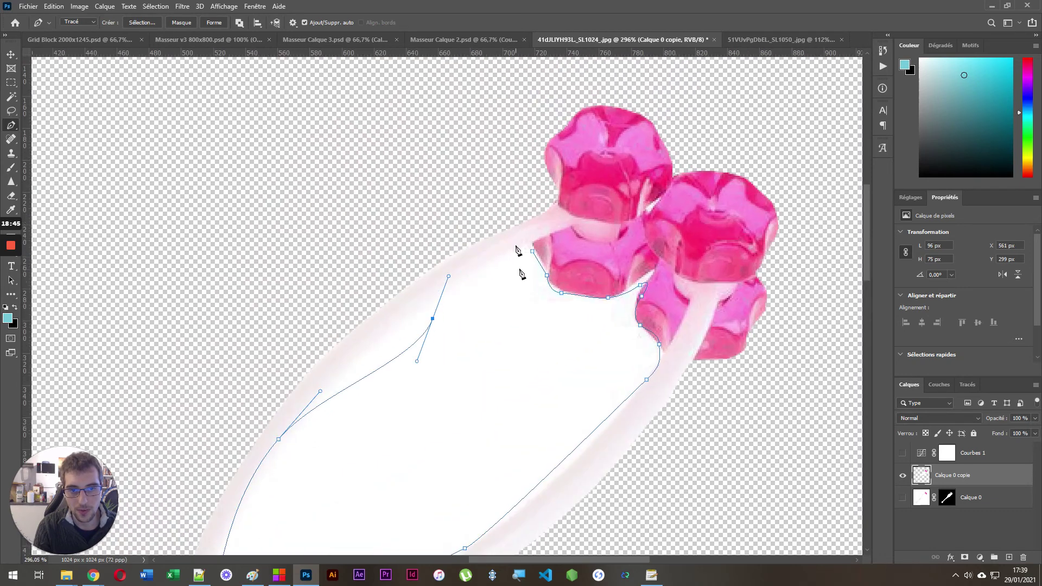
{"action": "left_click_drag", "start_coordinate": [508, 254], "coordinate": [518, 247]}
{"action": "left_click", "coordinate": [540, 256]}
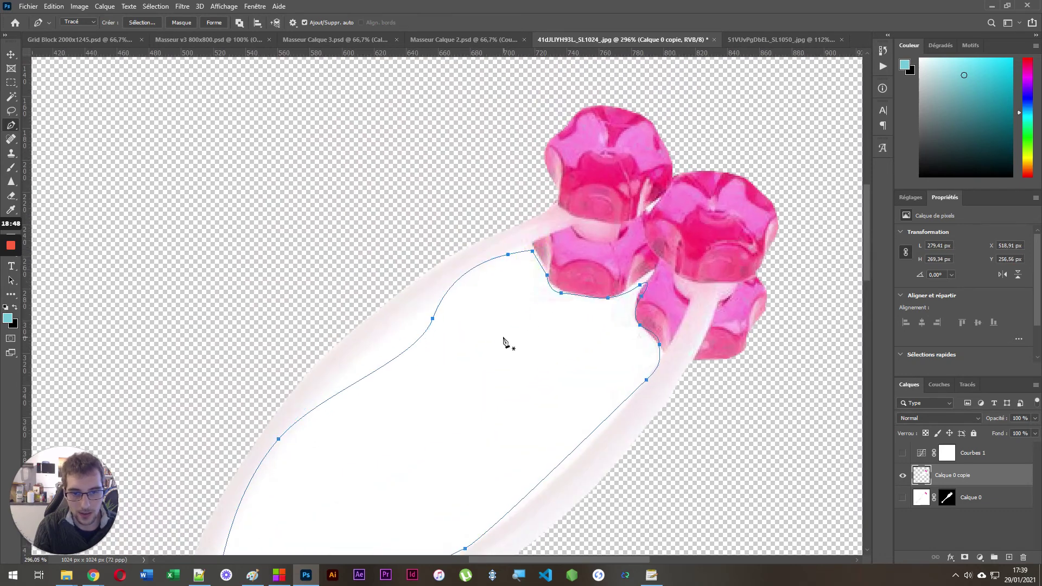
Step: Convert the path into a new anti-aliased selection with 0-pixel feather and mask that area out of Calque 0 copie
{"action": "right_click", "coordinate": [505, 340]}
{"action": "left_click", "coordinate": [549, 141]}
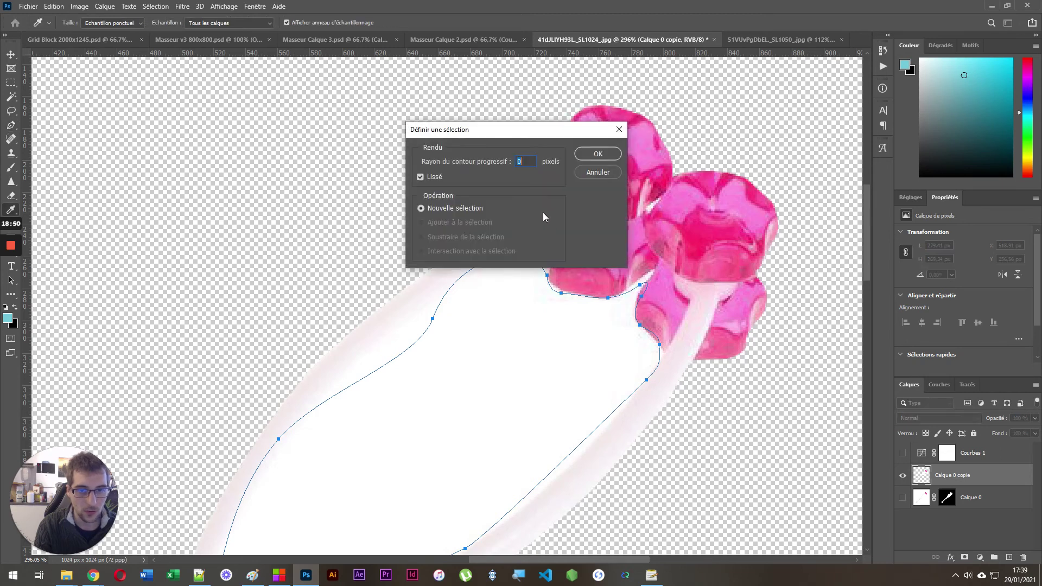
{"action": "left_click", "coordinate": [597, 155]}
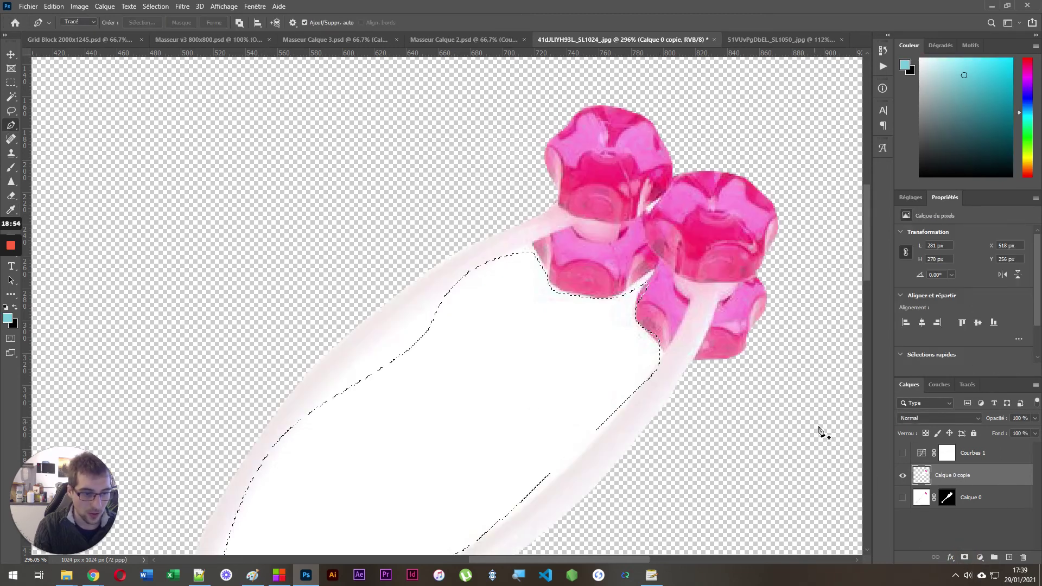
{"action": "left_click", "coordinate": [965, 557]}
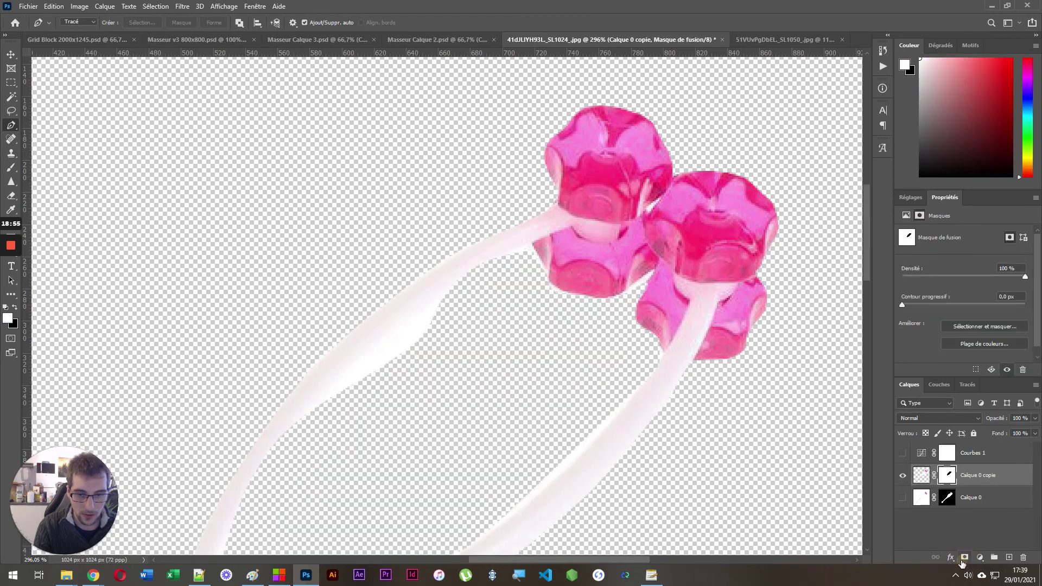
Step: Check the masked opening between the arms and turn the Courbes 1 adjustment back on
{"action": "scroll", "coordinate": [411, 160], "scroll_direction": "down", "scroll_amount": 3}
{"action": "scroll", "coordinate": [411, 160], "scroll_direction": "down", "scroll_amount": 1}
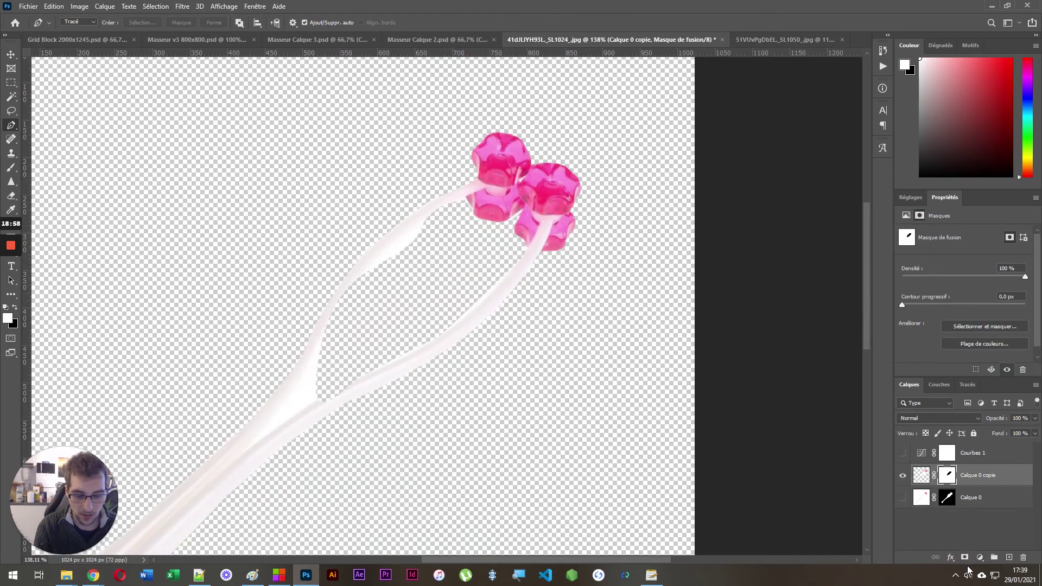
{"action": "scroll", "coordinate": [427, 265], "scroll_direction": "up", "scroll_amount": 3}
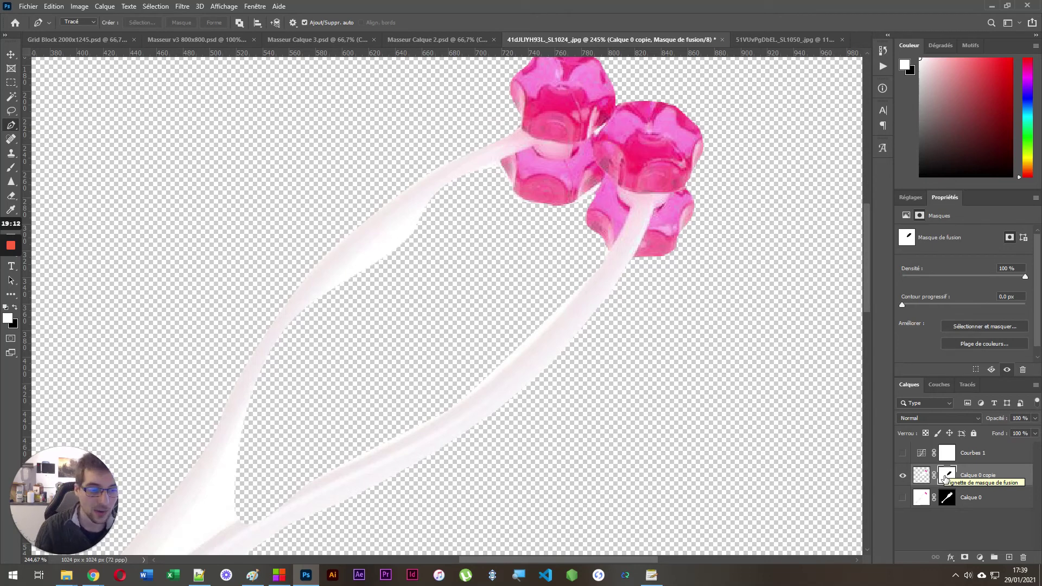
{"action": "scroll", "coordinate": [657, 296], "scroll_direction": "down", "scroll_amount": 3}
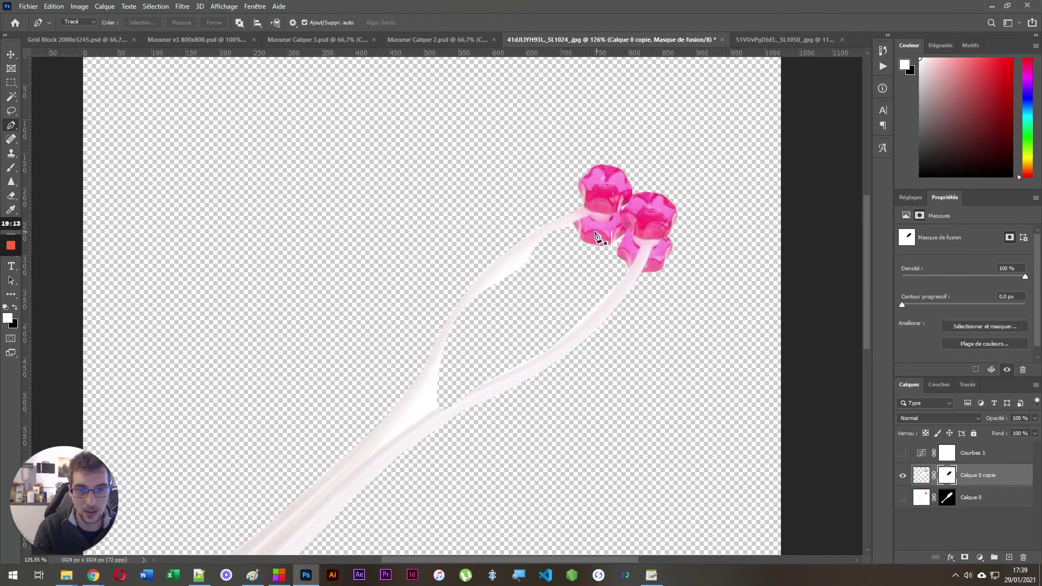
{"action": "scroll", "coordinate": [619, 237], "scroll_direction": "up", "scroll_amount": 3}
{"action": "left_click", "coordinate": [901, 453]}
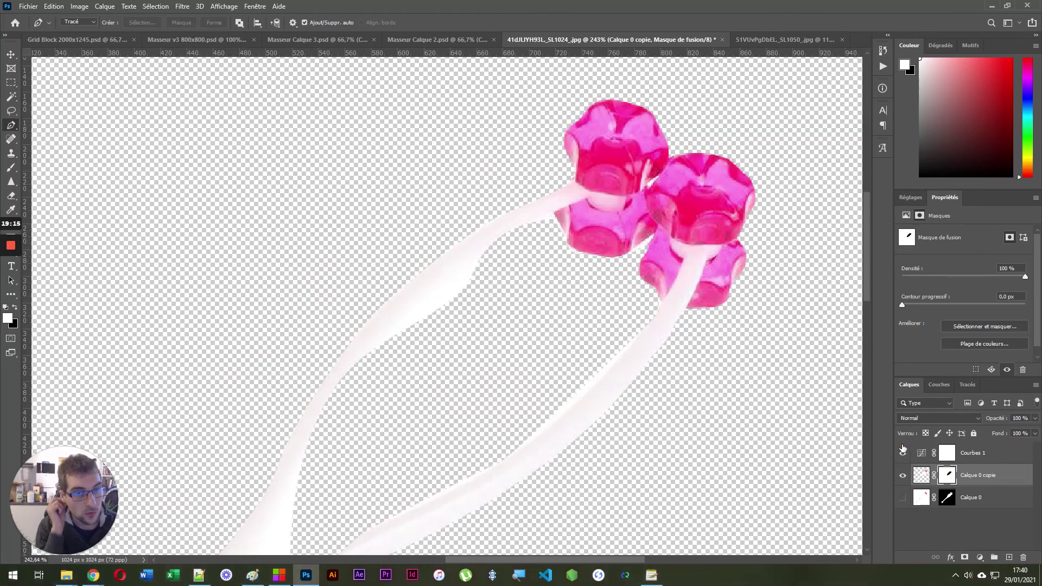
Step: Add a Hue/Saturation adjustment layer above Courbes 1 with Saturation set to +22
{"action": "left_click", "coordinate": [921, 452]}
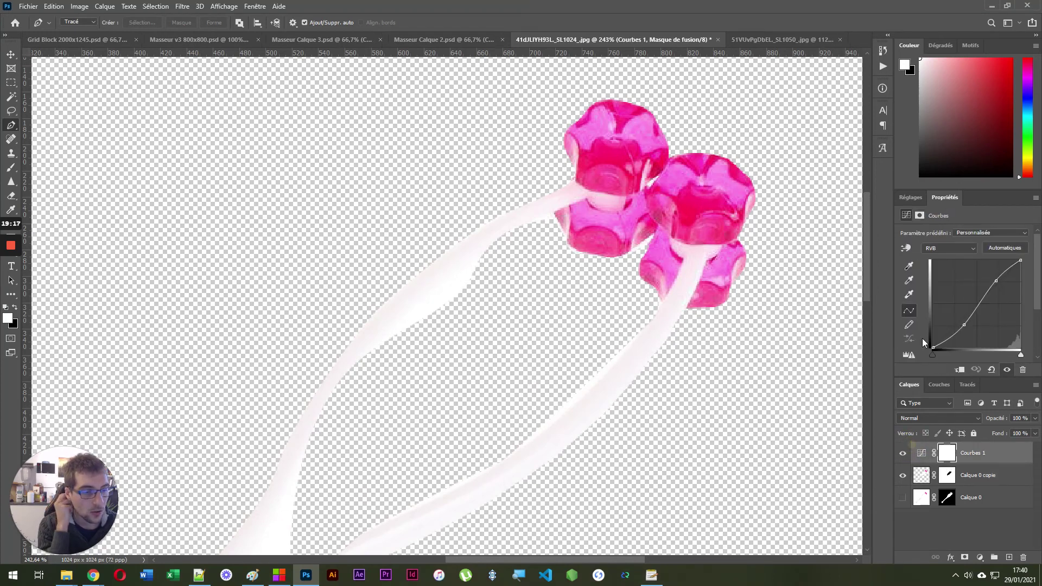
{"action": "left_click", "coordinate": [901, 199]}
{"action": "left_click", "coordinate": [916, 236]}
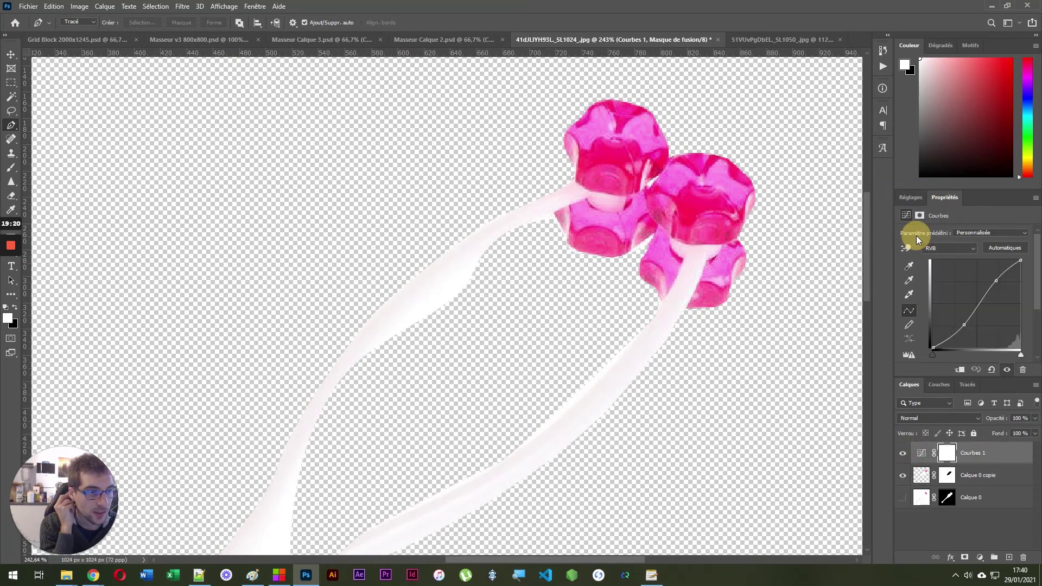
{"action": "left_click_drag", "start_coordinate": [964, 297], "coordinate": [977, 298]}
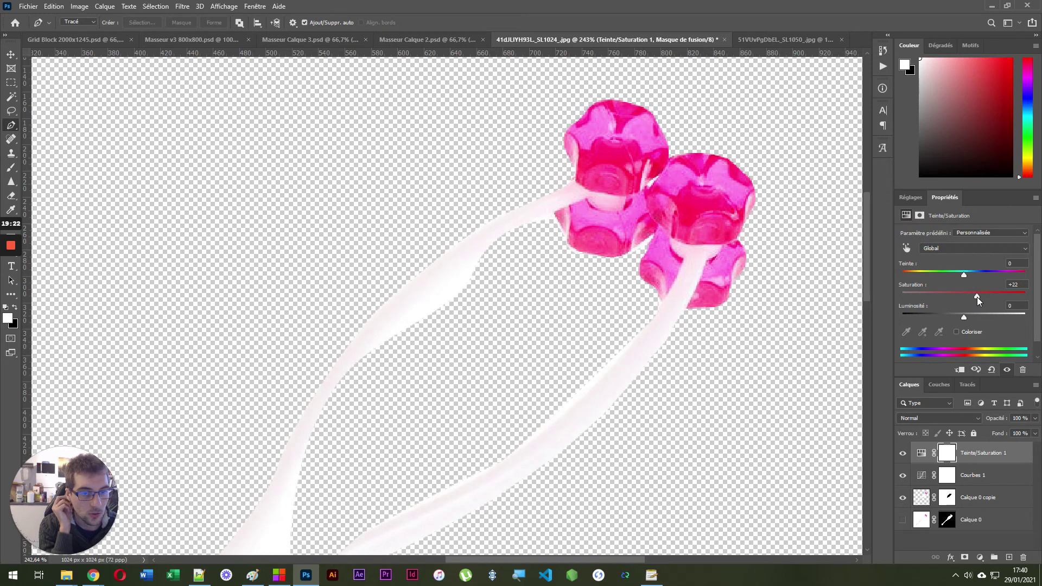
Step: Duplicate the masked layer Calque 0 copie and hide the original beneath the duplicate
{"action": "left_click", "coordinate": [966, 498]}
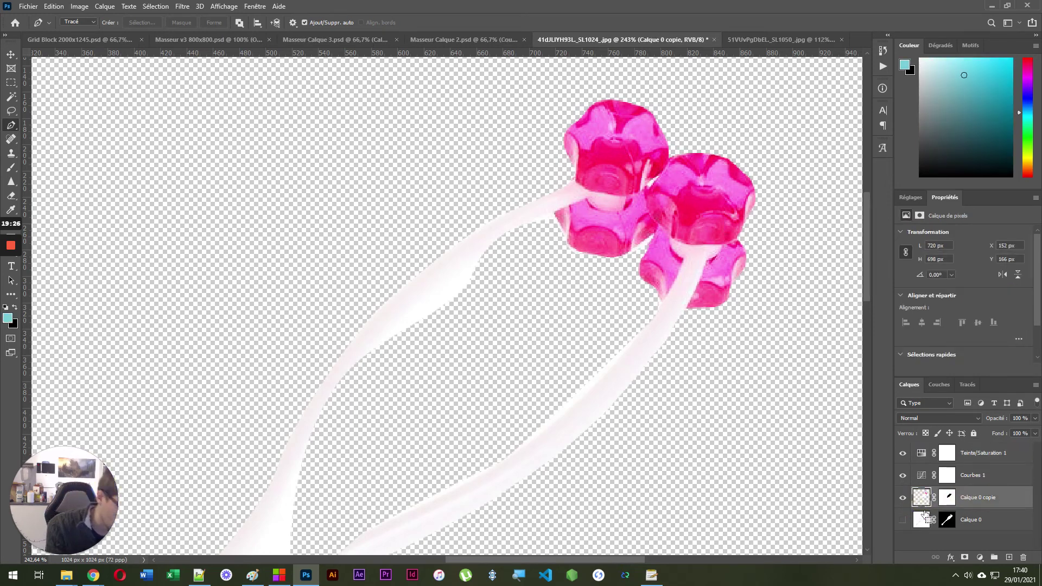
{"action": "key", "text": "ctrl+j"}
{"action": "left_click", "coordinate": [899, 520]}
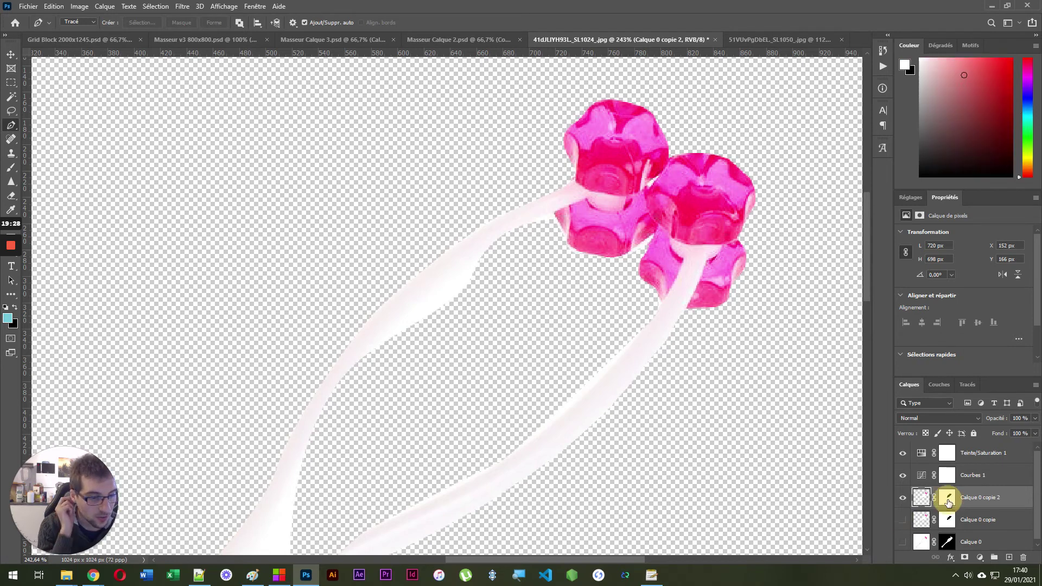
Step: Apply the layer mask of Calque 0 copie 2 permanently to its pixels
{"action": "right_click", "coordinate": [948, 498]}
{"action": "left_click", "coordinate": [956, 426]}
{"action": "scroll", "coordinate": [922, 491], "scroll_direction": "down", "scroll_amount": 1}
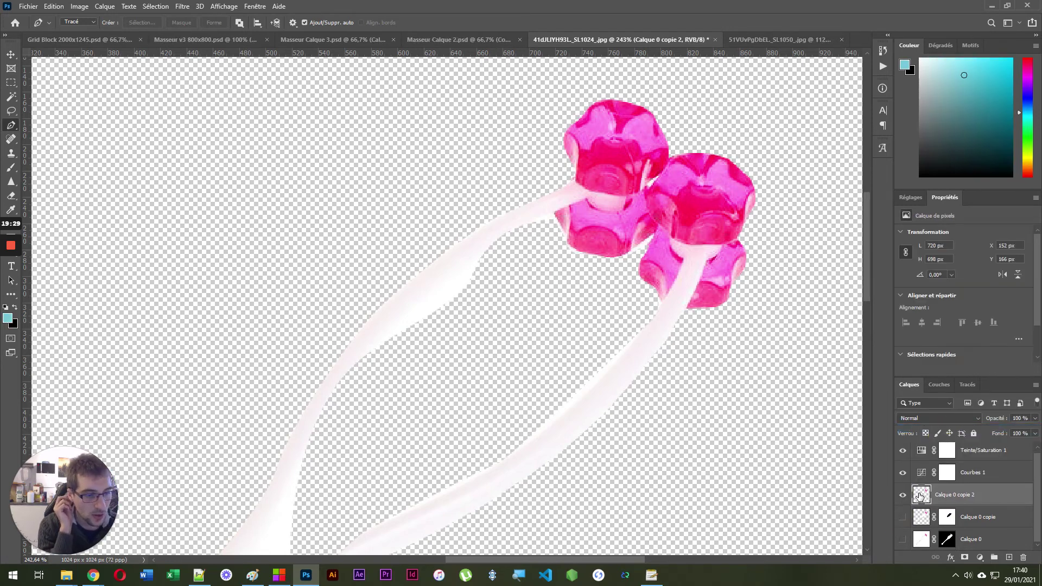
Step: Group the Teinte/Saturation 1 and Courbes 1 adjustment layers together
{"action": "scroll", "coordinate": [602, 255], "scroll_direction": "down", "scroll_amount": 4}
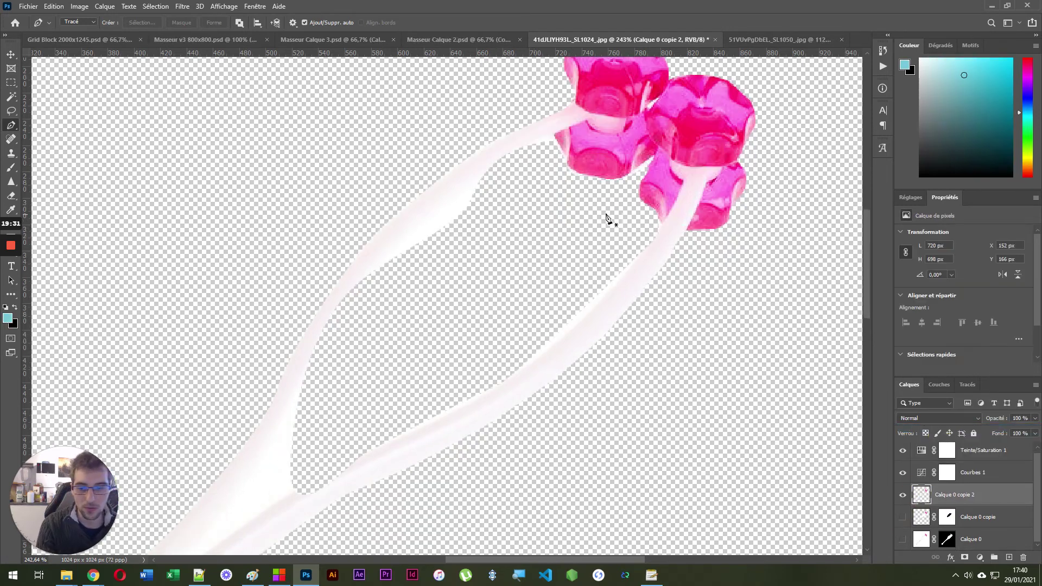
{"action": "scroll", "coordinate": [476, 325], "scroll_direction": "down", "scroll_amount": 1}
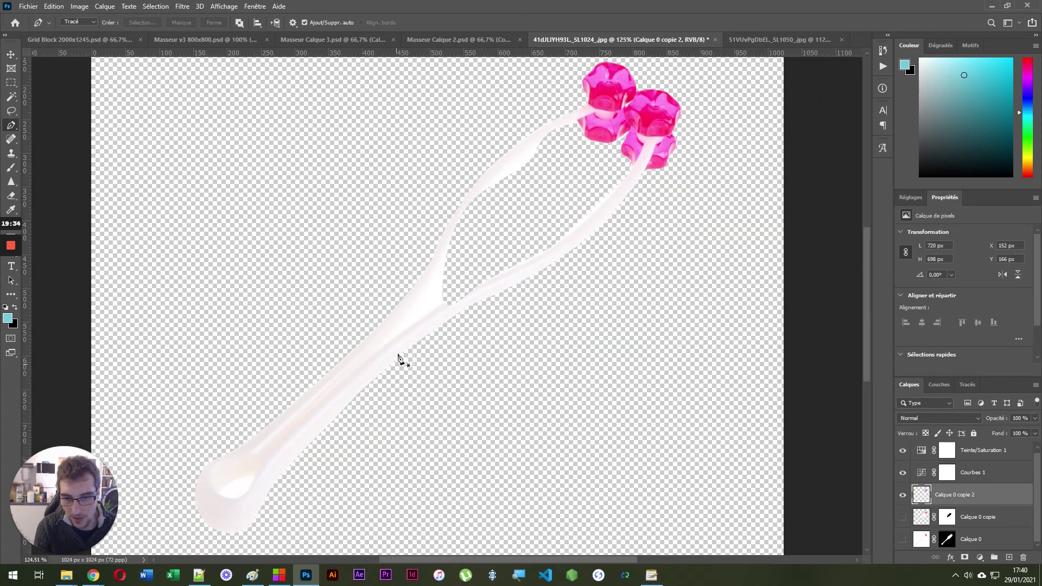
{"action": "scroll", "coordinate": [679, 87], "scroll_direction": "up", "scroll_amount": 5}
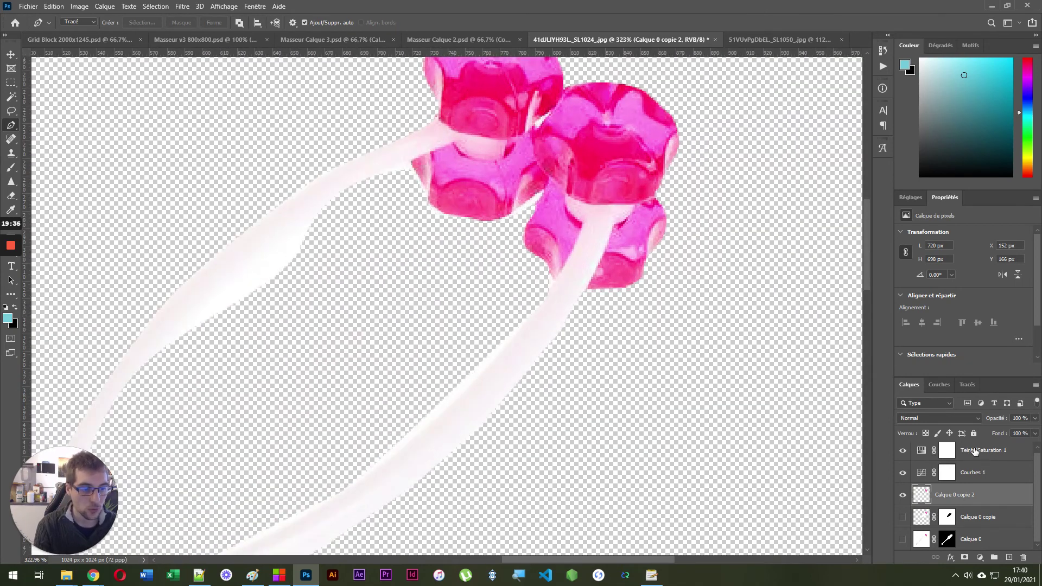
{"action": "left_click", "coordinate": [975, 451]}
{"action": "left_click", "coordinate": [969, 481]}
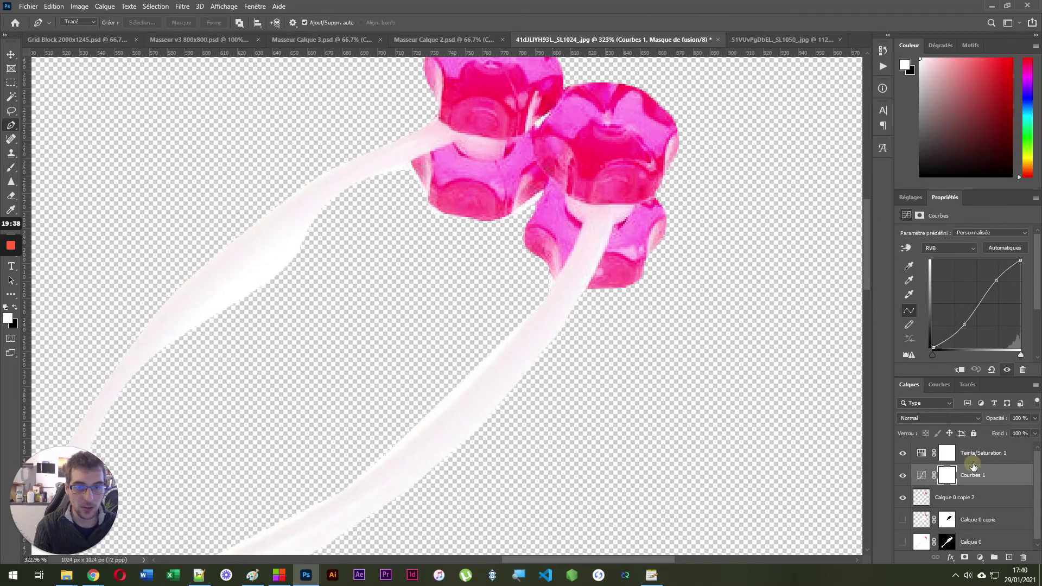
{"action": "left_click", "coordinate": [975, 453]}
{"action": "left_click", "coordinate": [971, 480]}
{"action": "left_click", "coordinate": [973, 453]}
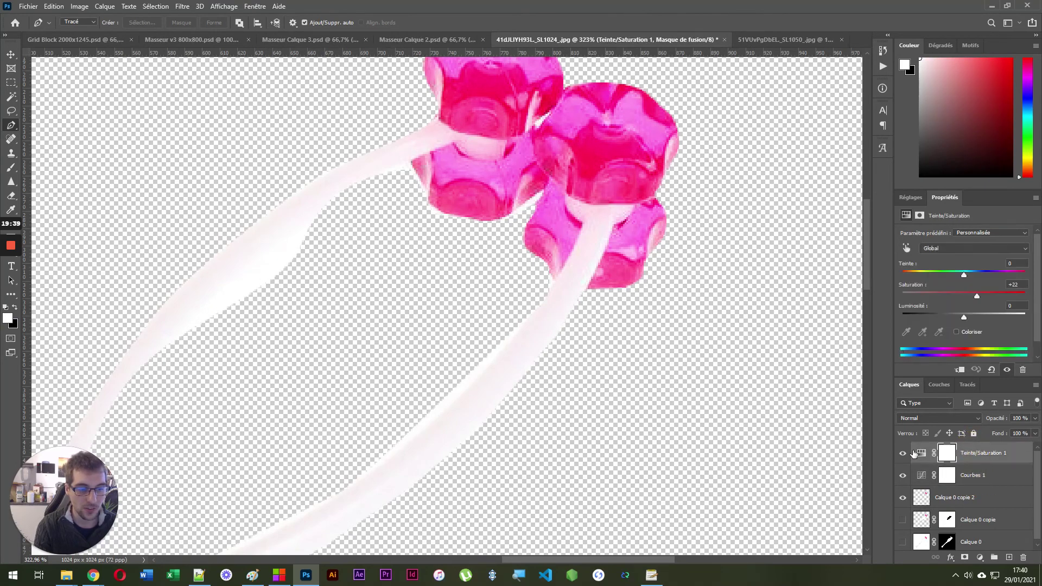
{"action": "left_click", "coordinate": [969, 472], "text": "shift"}
{"action": "left_click", "coordinate": [1008, 556]}
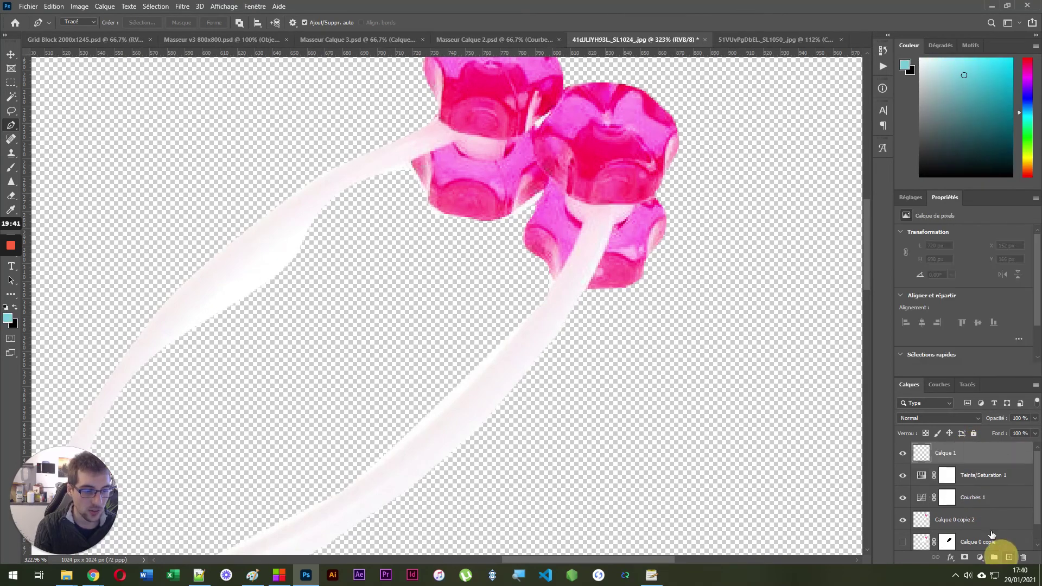
{"action": "key", "text": "ctrl+z"}
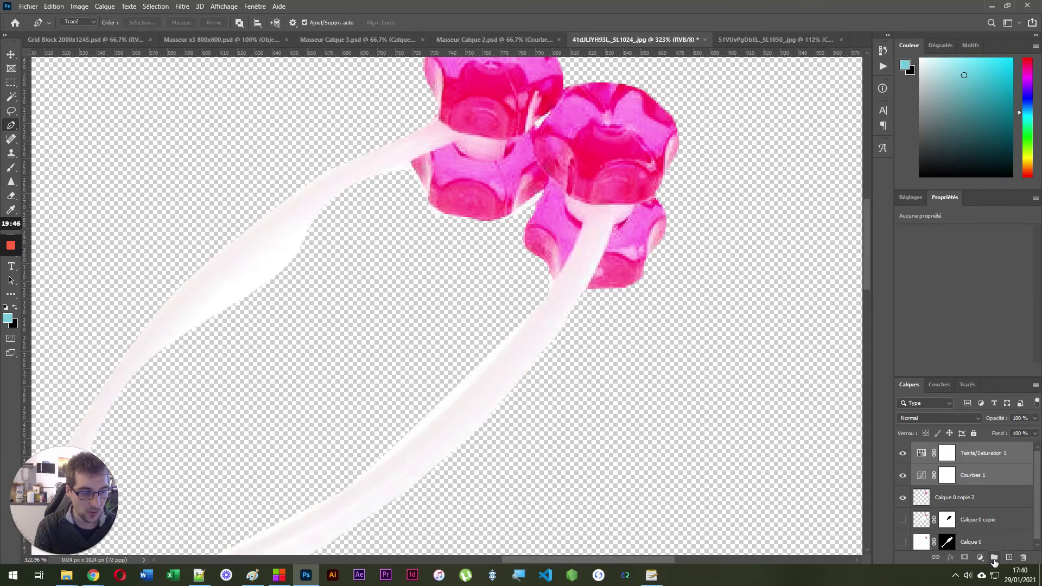
{"action": "left_click", "coordinate": [996, 557]}
Step: Rename the adjustment group "Retouches*" and fit the whole image in view
{"action": "double_click", "coordinate": [946, 449]}
{"action": "type", "text": "R"}
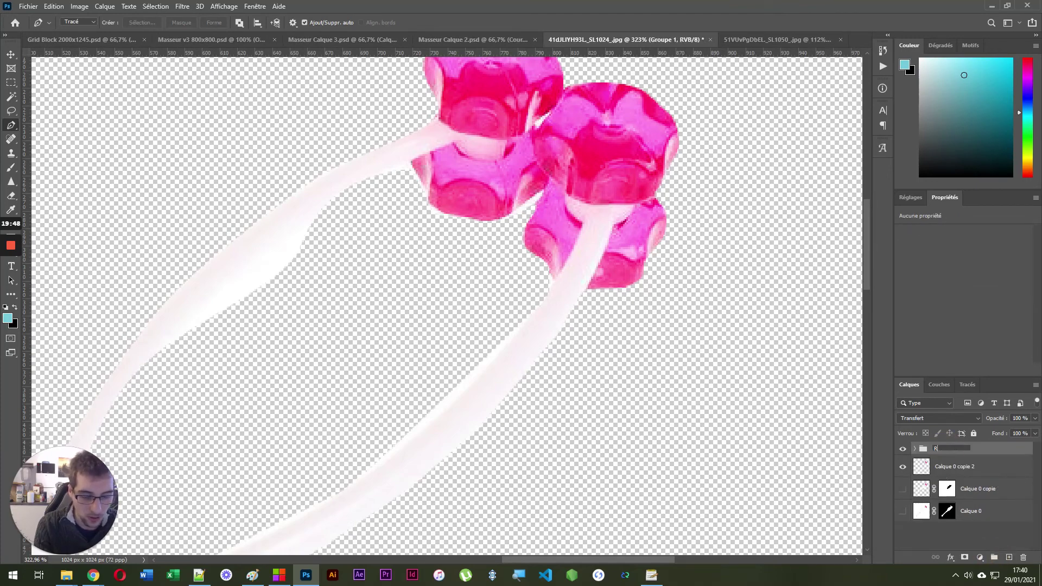
{"action": "type", "text": "etouches*"}
{"action": "key", "text": "Return"}
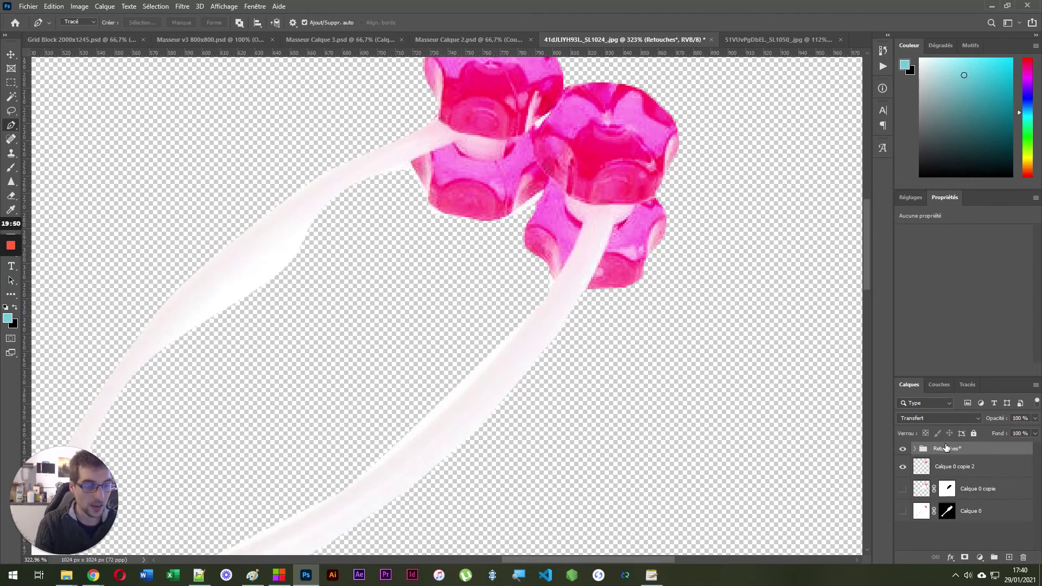
{"action": "key", "text": "ctrl+0"}
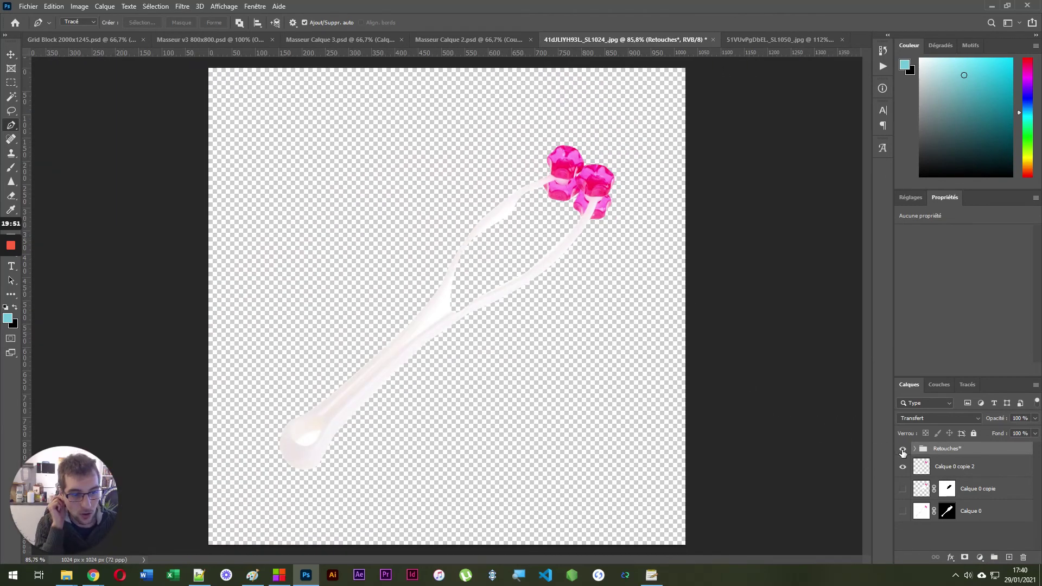
Step: Compare the pink massager's colors with the Retouches* adjustment group hidden and shown
{"action": "left_click", "coordinate": [903, 450]}
{"action": "left_click", "coordinate": [903, 450]}
{"action": "left_click", "coordinate": [902, 450]}
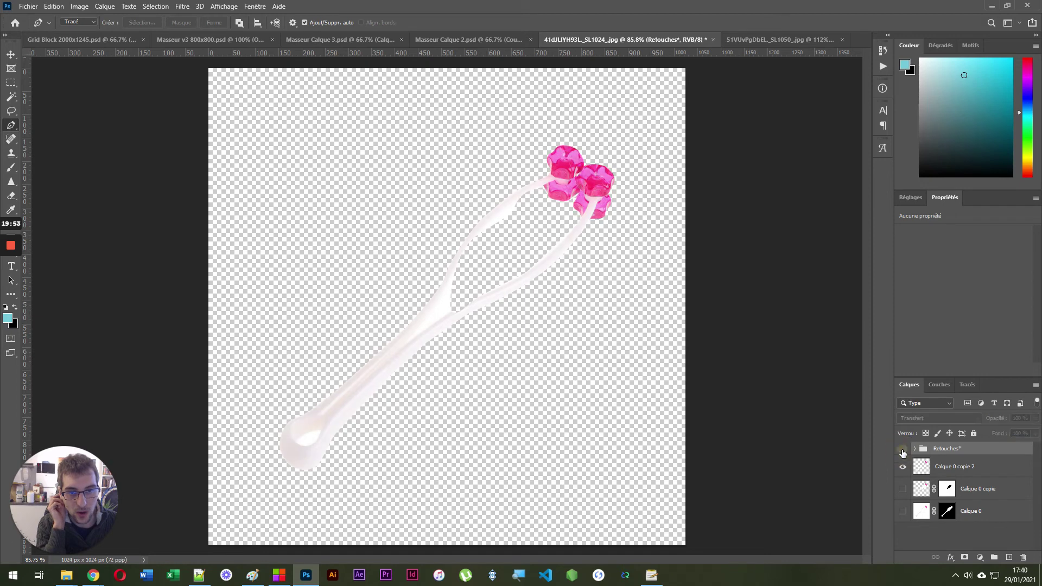
{"action": "left_click", "coordinate": [903, 450]}
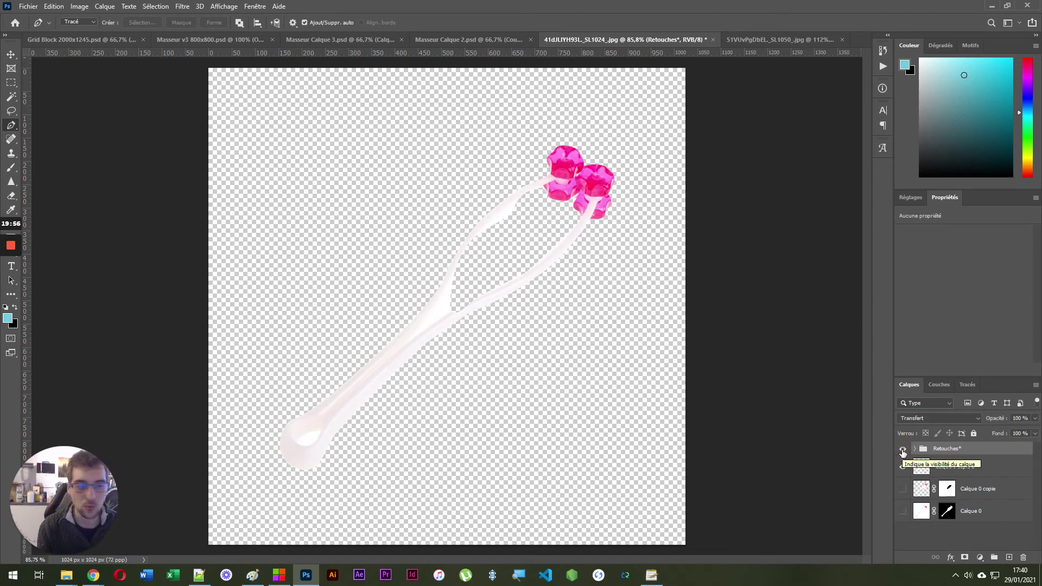
{"action": "left_click", "coordinate": [903, 450]}
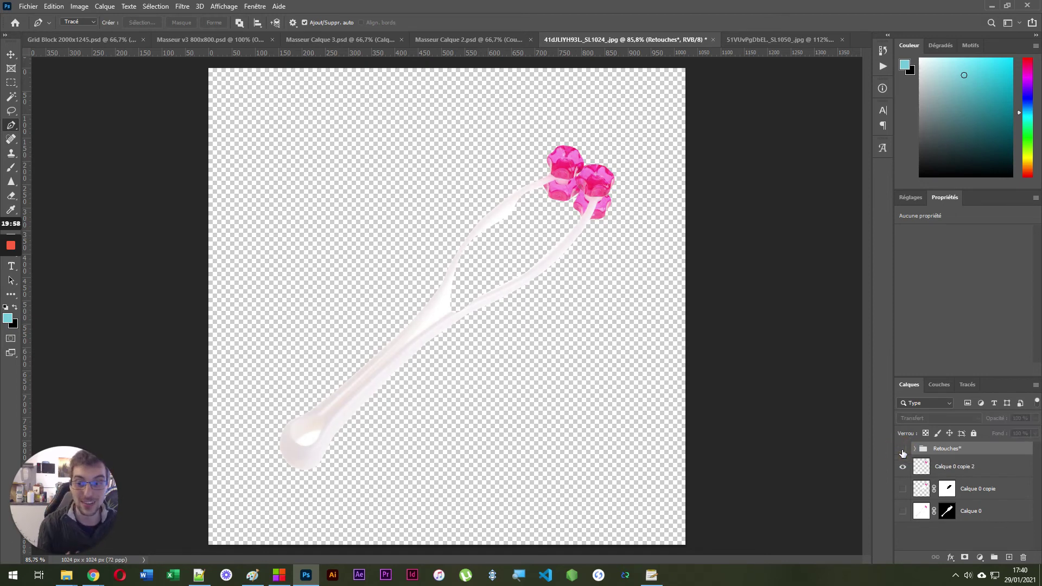
{"action": "left_click", "coordinate": [903, 450]}
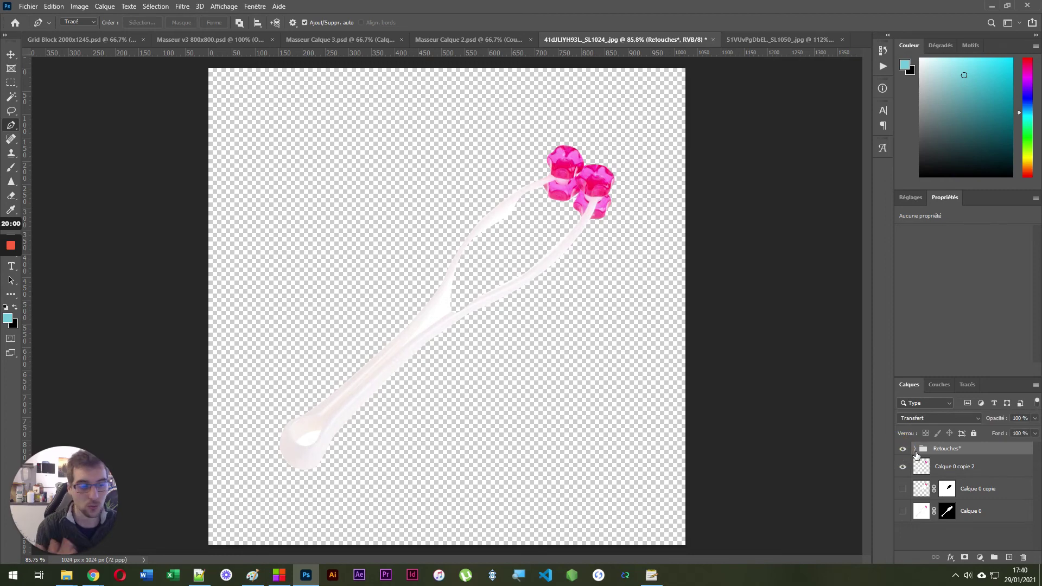
Step: Expand the Retouches* group and examine the available adjustment types and the curve settings of Courbes 1
{"action": "left_click", "coordinate": [916, 449]}
{"action": "scroll", "coordinate": [583, 138], "scroll_direction": "up", "scroll_amount": 5}
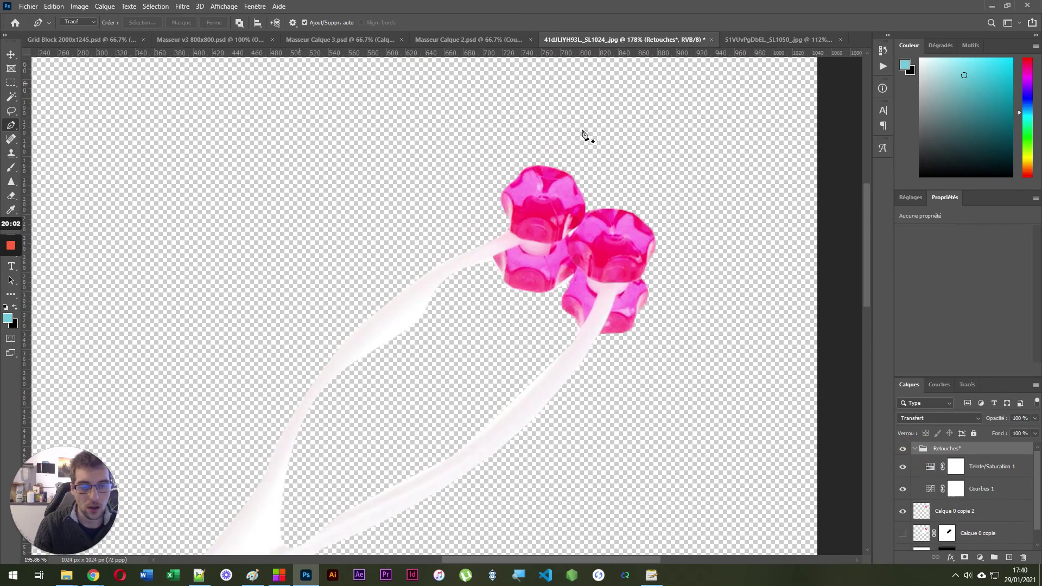
{"action": "scroll", "coordinate": [569, 198], "scroll_direction": "down", "scroll_amount": 4}
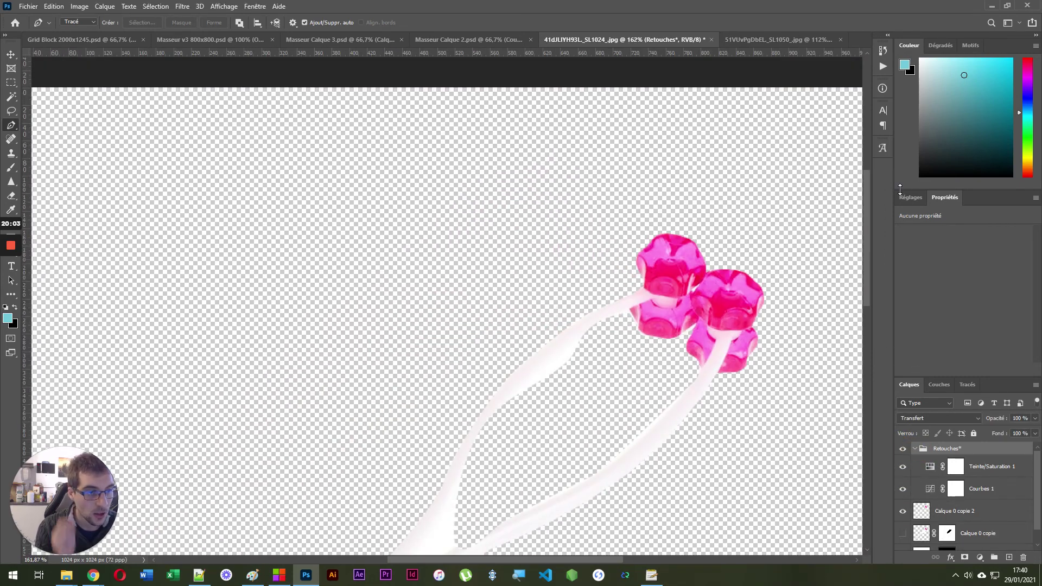
{"action": "left_click", "coordinate": [903, 198]}
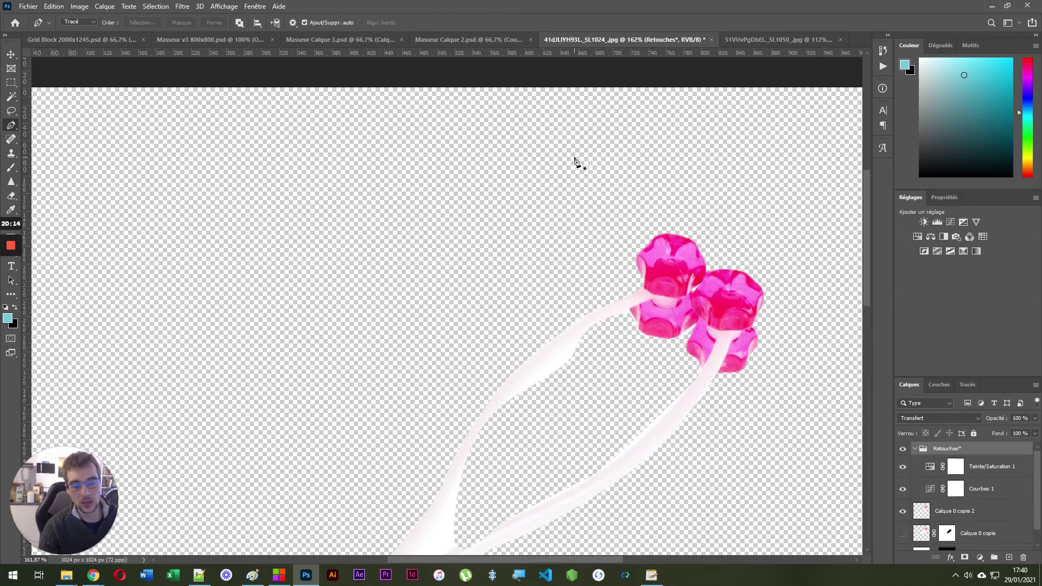
{"action": "key", "text": "ctrl+0"}
{"action": "left_click", "coordinate": [932, 486]}
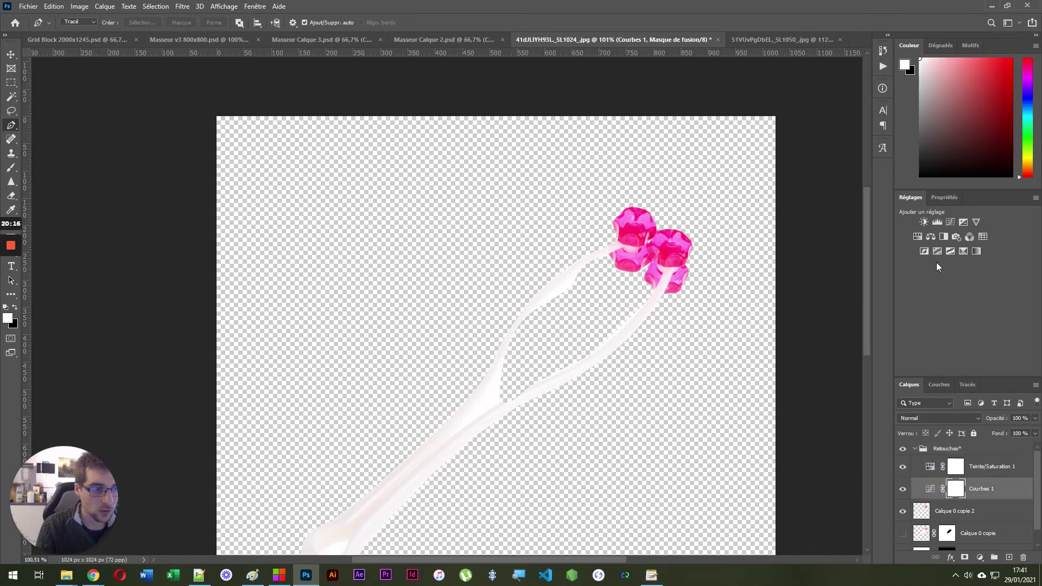
{"action": "left_click", "coordinate": [942, 198]}
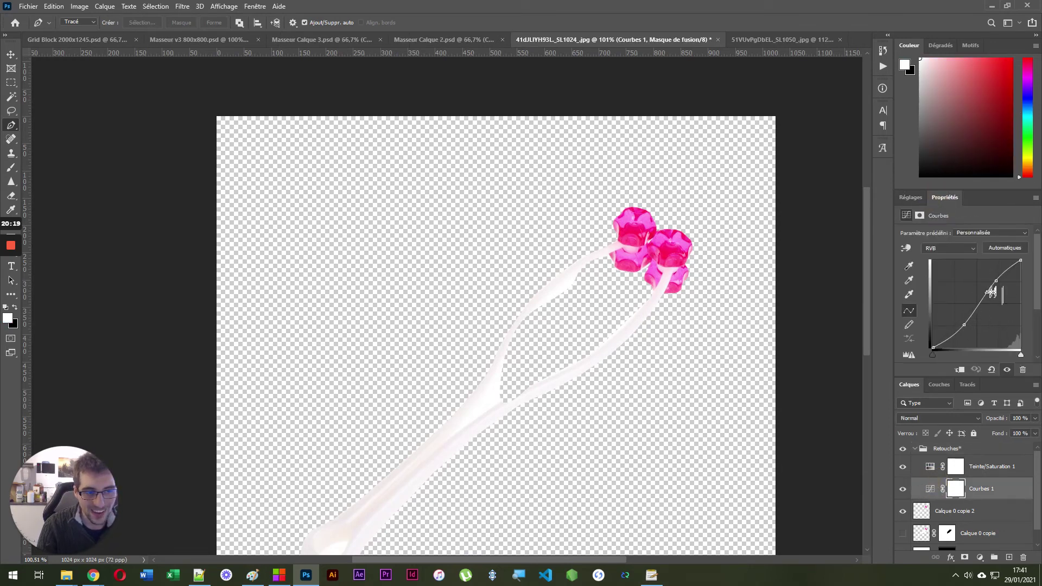
Step: Set the saturation of the Teinte/Saturation 1 adjustment layer to +16
{"action": "left_click", "coordinate": [972, 468]}
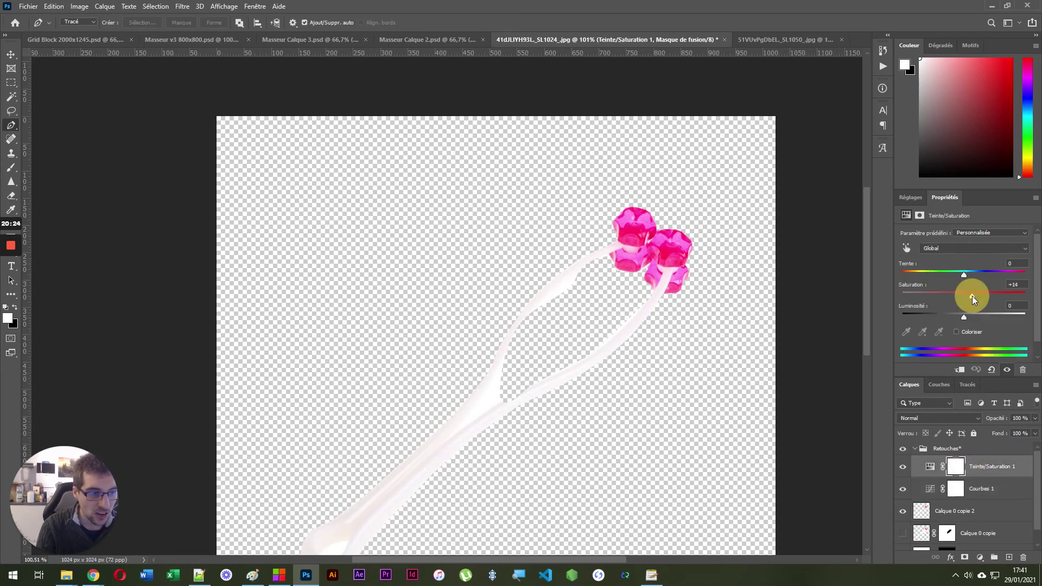
{"action": "left_click_drag", "start_coordinate": [974, 296], "coordinate": [975, 296]}
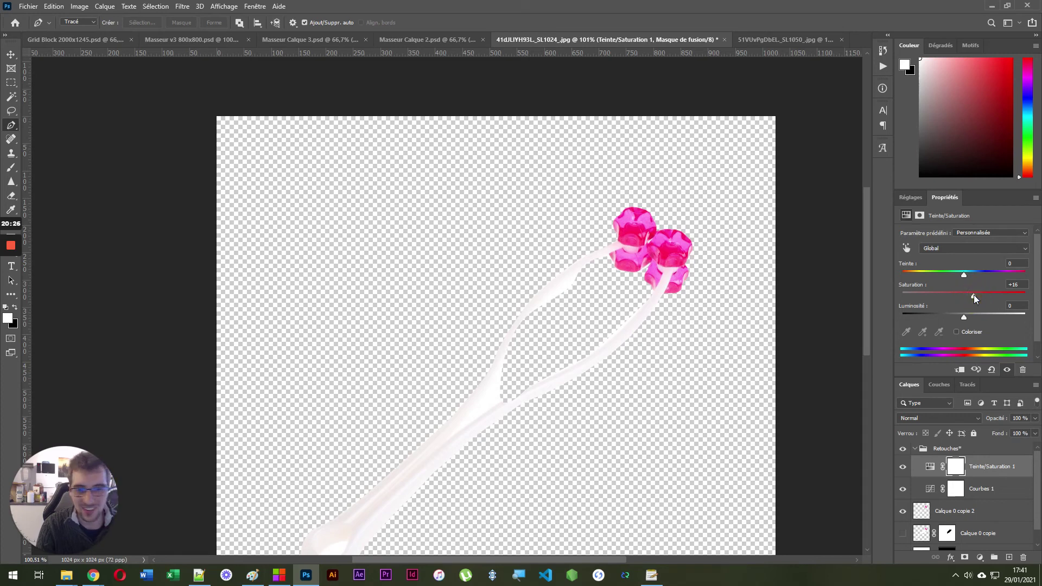
{"action": "left_click", "coordinate": [911, 198]}
{"action": "scroll", "coordinate": [564, 239], "scroll_direction": "down", "scroll_amount": 2}
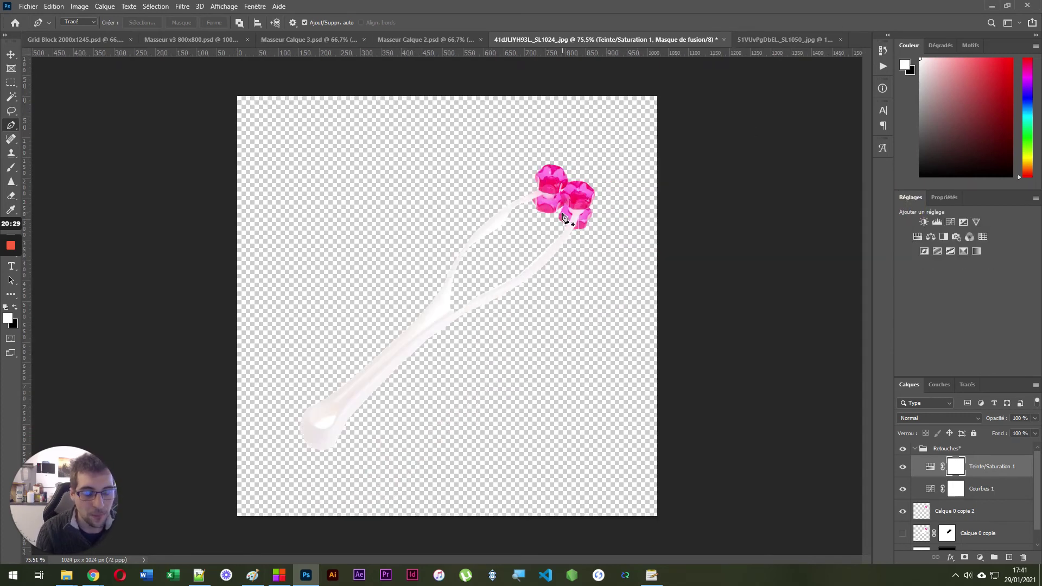
{"action": "scroll", "coordinate": [563, 217], "scroll_direction": "up", "scroll_amount": 2}
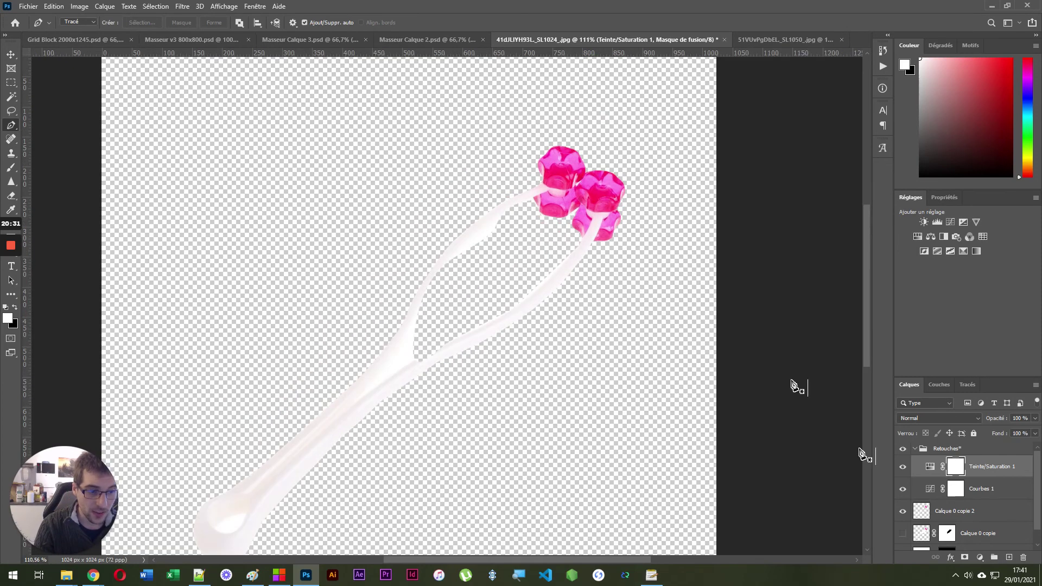
Step: Check the cutout on Calque 0 copie 2 without and with the Retouches* adjustments applied over it
{"action": "left_click", "coordinate": [949, 513]}
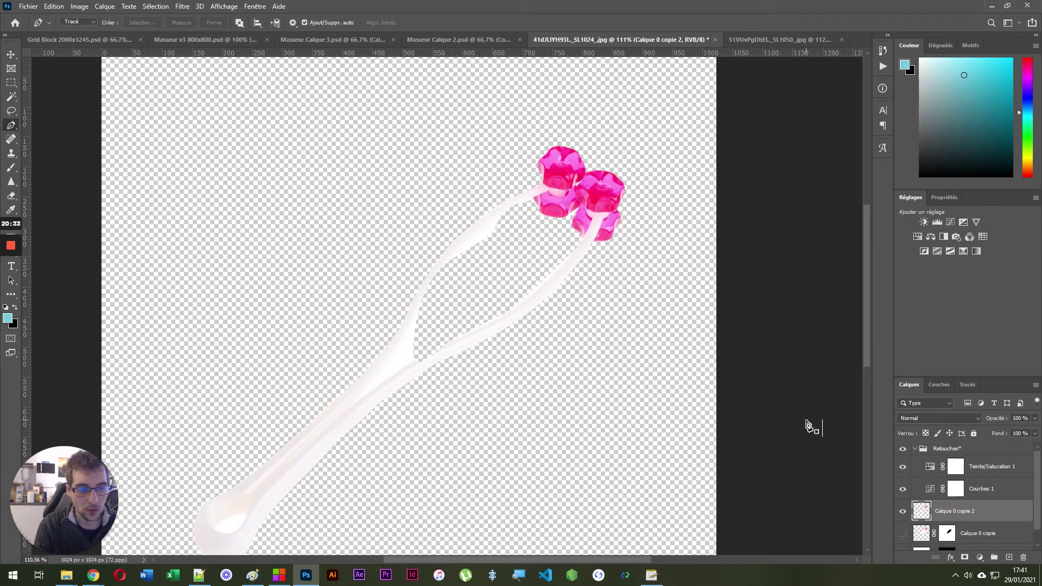
{"action": "left_click", "coordinate": [17, 56]}
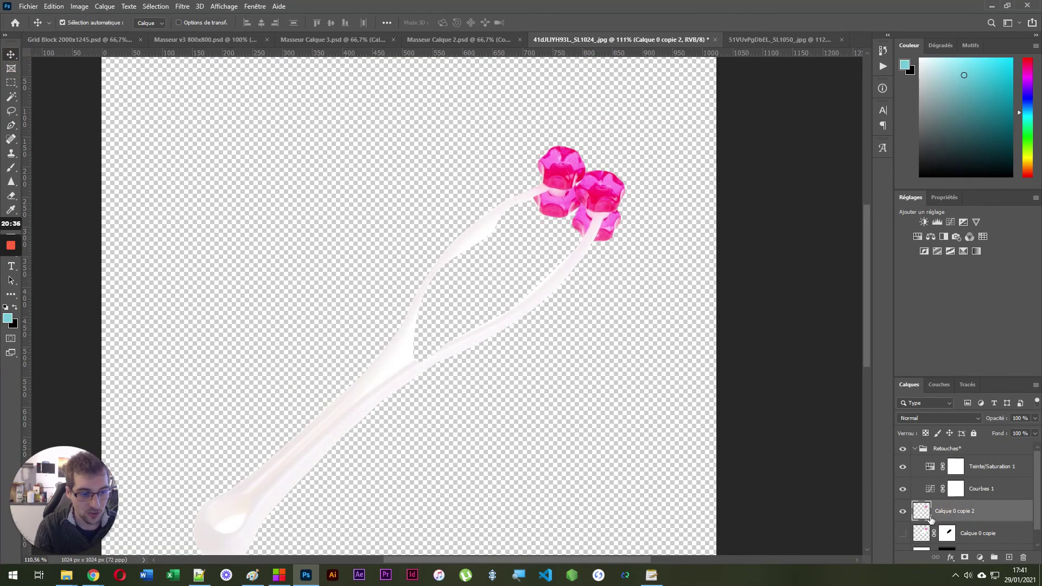
{"action": "left_click", "coordinate": [903, 448]}
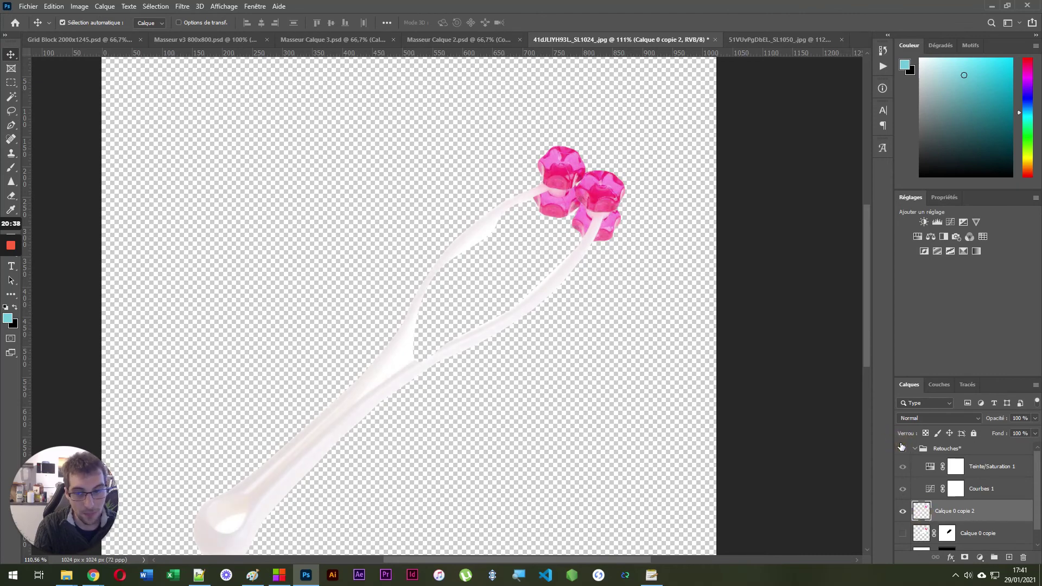
{"action": "left_click", "coordinate": [903, 448]}
{"action": "left_click", "coordinate": [945, 450]}
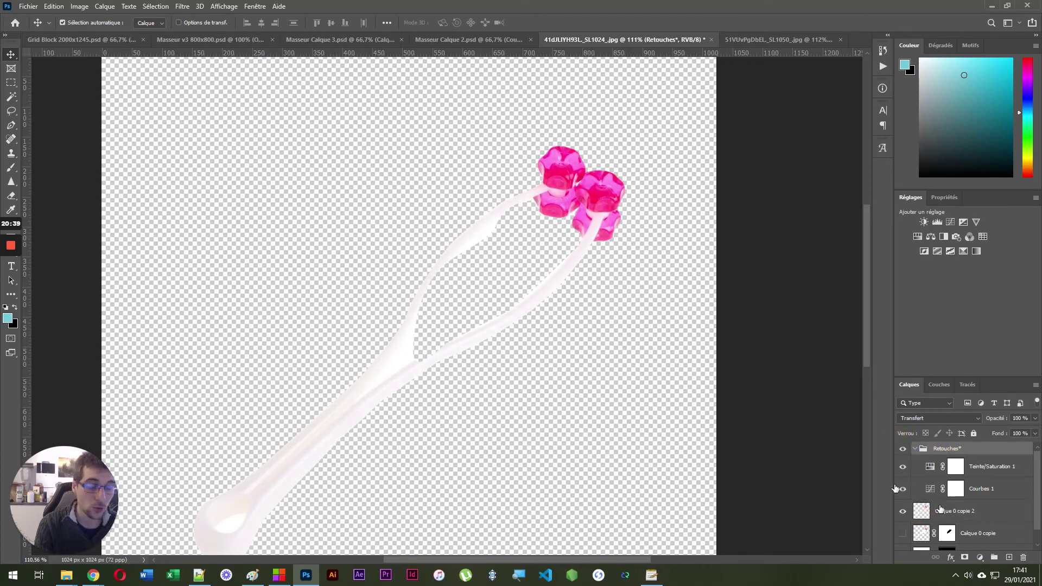
{"action": "scroll", "coordinate": [646, 257], "scroll_direction": "down", "scroll_amount": 5}
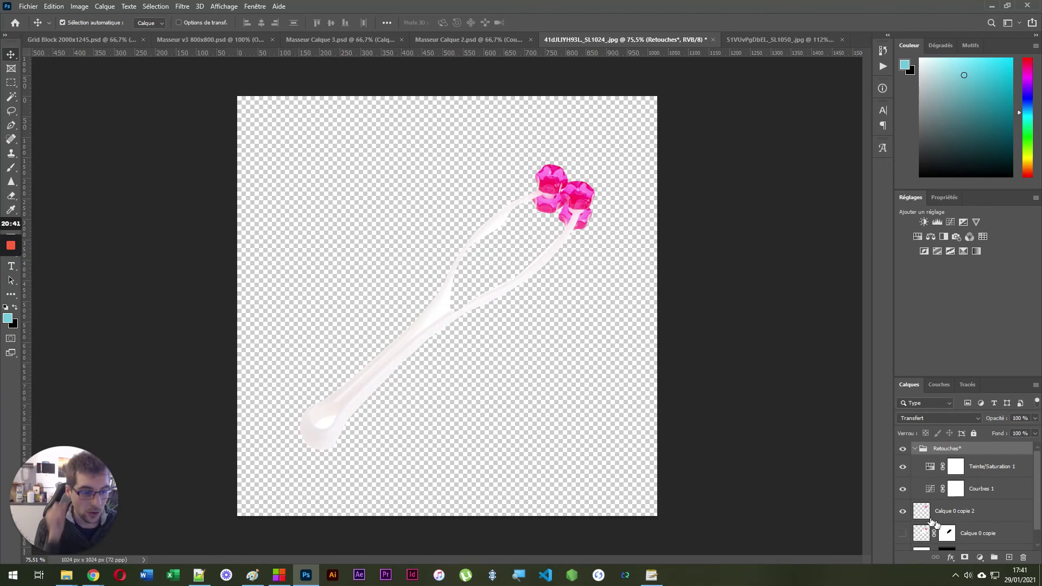
Step: Duplicate the Calque 0 copie 2 layer and hide the original beneath the duplicate
{"action": "left_click", "coordinate": [933, 522]}
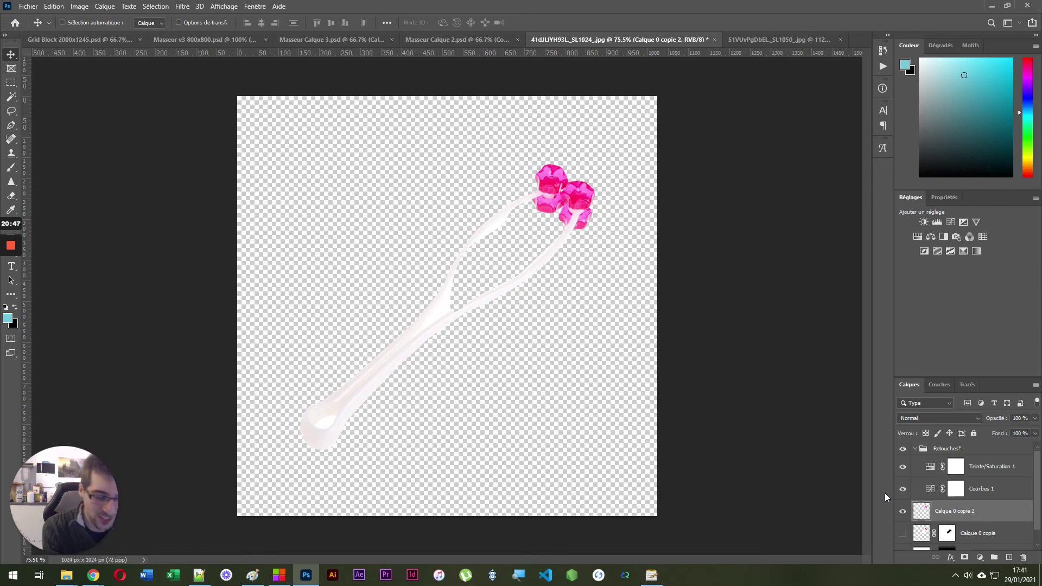
{"action": "key", "text": "ctrl+j"}
{"action": "left_click", "coordinate": [906, 548]}
{"action": "left_click", "coordinate": [904, 537]}
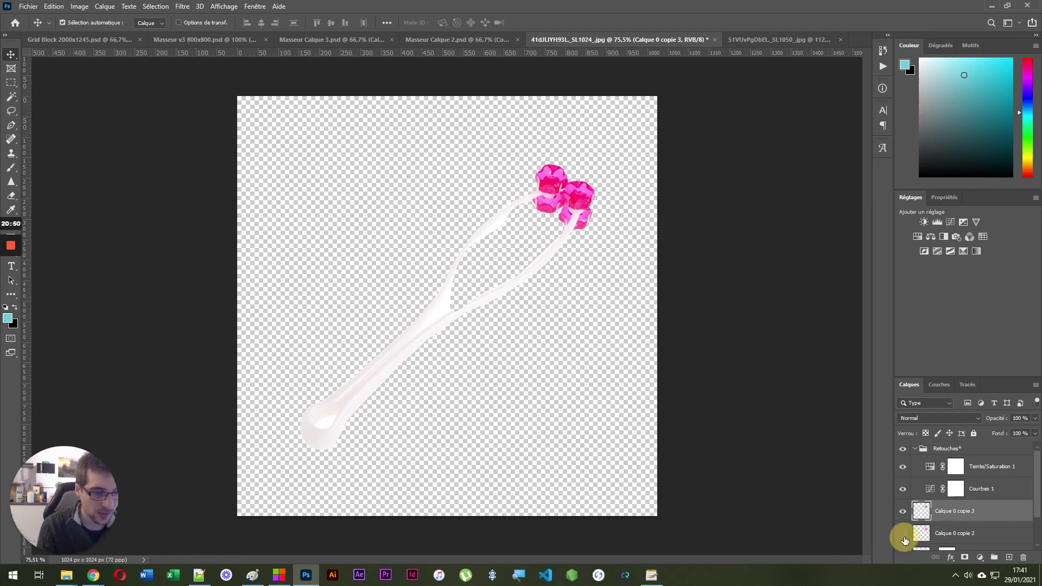
Step: Duplicate the Retouches* group and move the Calque 0 copie 3 layer directly beneath the group's copy
{"action": "left_click", "coordinate": [938, 448]}
{"action": "key", "text": "ctrl+j"}
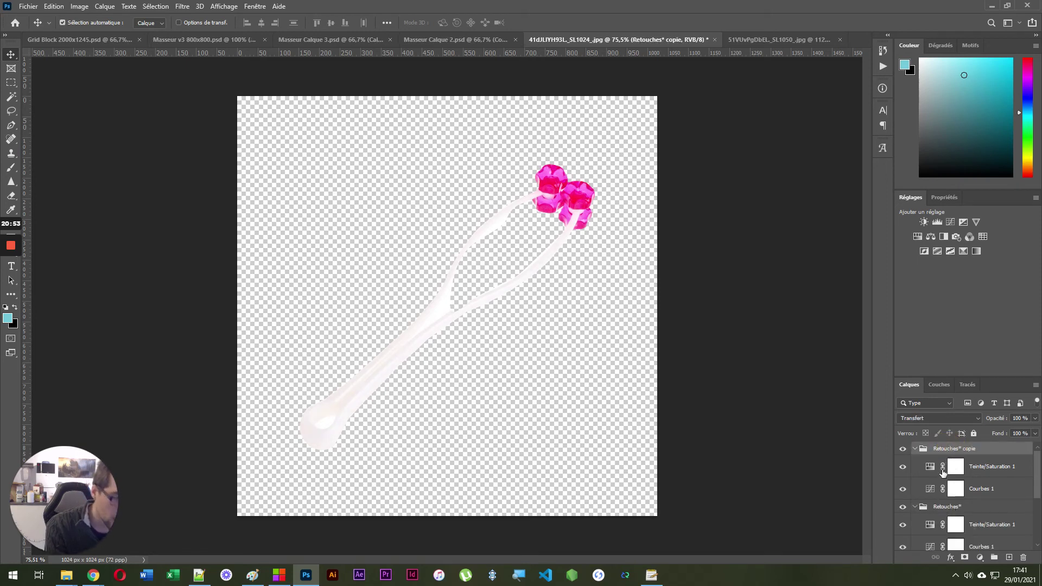
{"action": "left_click", "coordinate": [915, 507]}
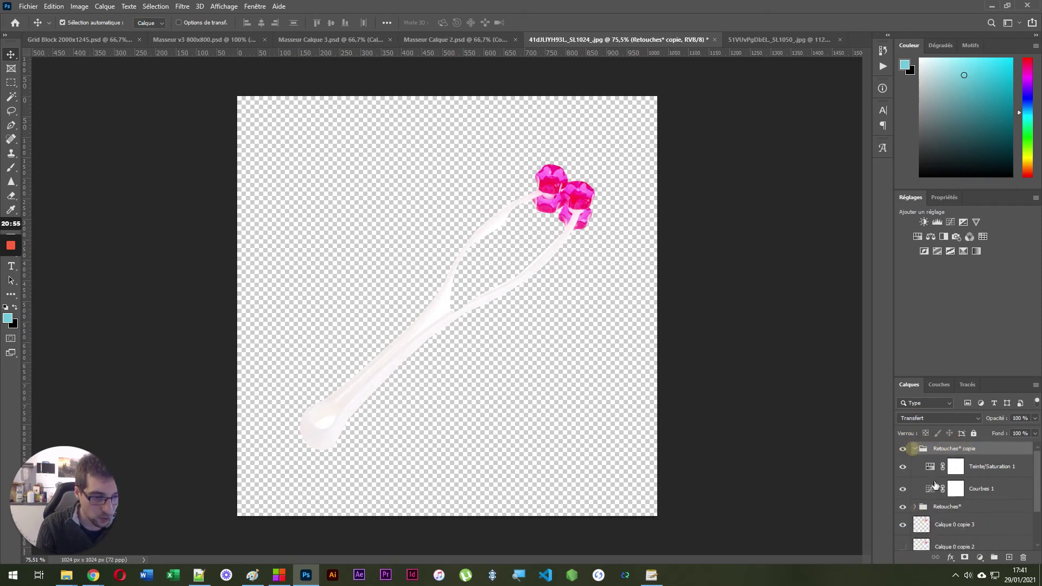
{"action": "left_click", "coordinate": [914, 450]}
{"action": "left_click", "coordinate": [962, 481]}
{"action": "mouse_move", "coordinate": [962, 481]}
{"action": "left_mouse_down"}
{"action": "mouse_move", "coordinate": [996, 456]}
{"action": "mouse_move", "coordinate": [967, 460]}
{"action": "left_mouse_up"}
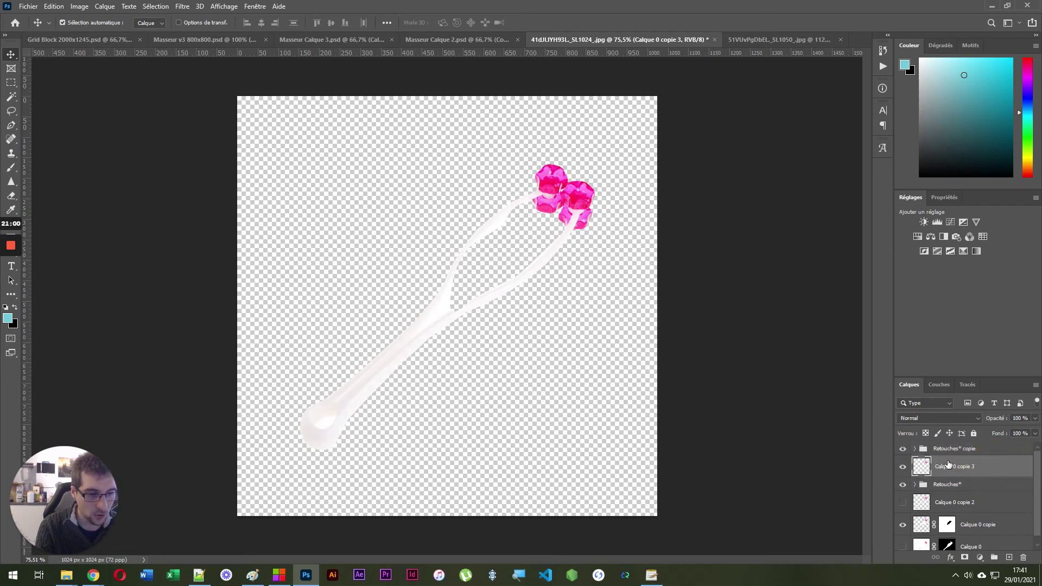
Step: Hide the original Retouches* group and Calque 0 copie, and merge Calque 0 copie 3 with the Retouches* copie group
{"action": "left_click", "coordinate": [902, 484]}
{"action": "left_click", "coordinate": [903, 525]}
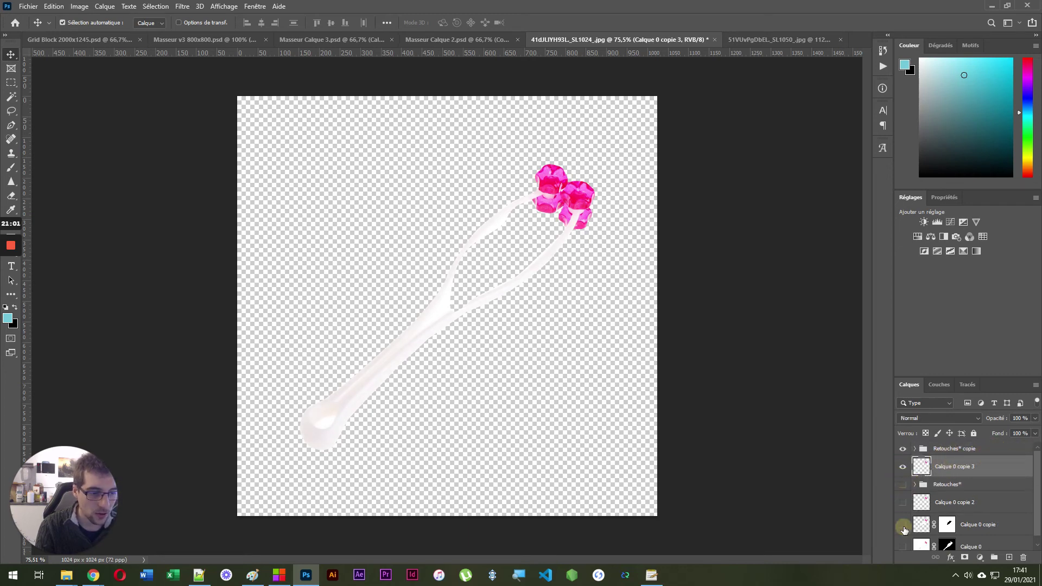
{"action": "left_click", "coordinate": [938, 488]}
{"action": "left_click", "coordinate": [950, 468]}
{"action": "left_click", "coordinate": [954, 450], "text": "ctrl"}
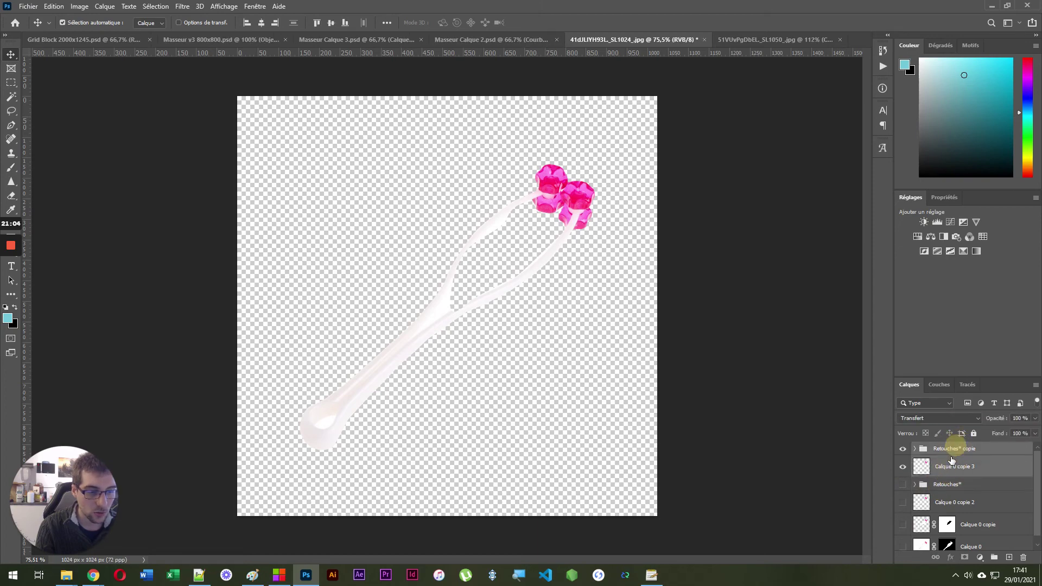
{"action": "right_click", "coordinate": [951, 461]}
{"action": "left_click", "coordinate": [927, 328]}
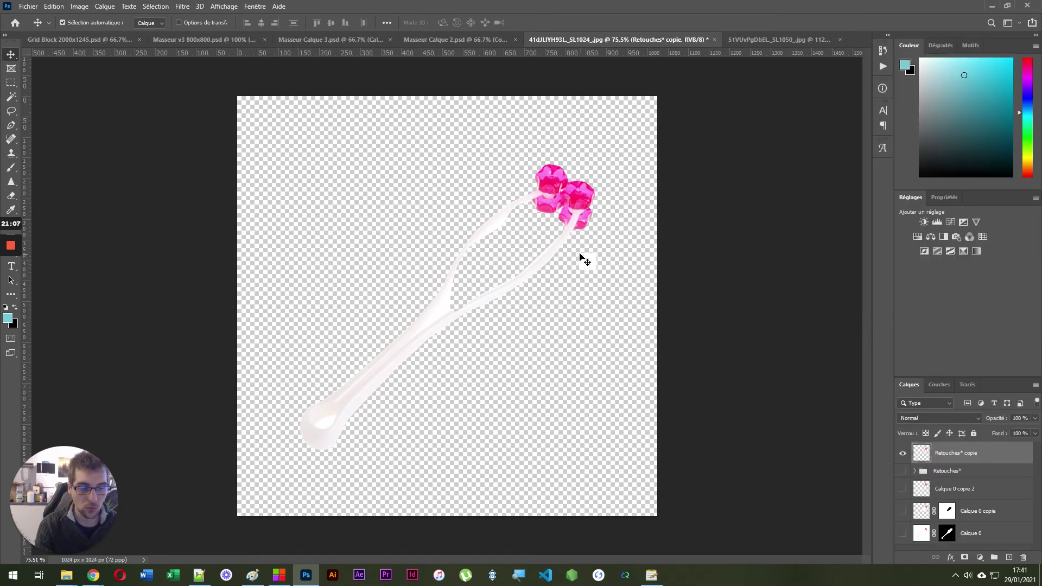
Step: Compare the merged Retouches* copie layer with the unretouched Calque 0 copie 2, leaving only the merged layer visible
{"action": "scroll", "coordinate": [582, 255], "scroll_direction": "up", "scroll_amount": 3}
{"action": "left_click", "coordinate": [902, 457]}
{"action": "left_click", "coordinate": [902, 457]}
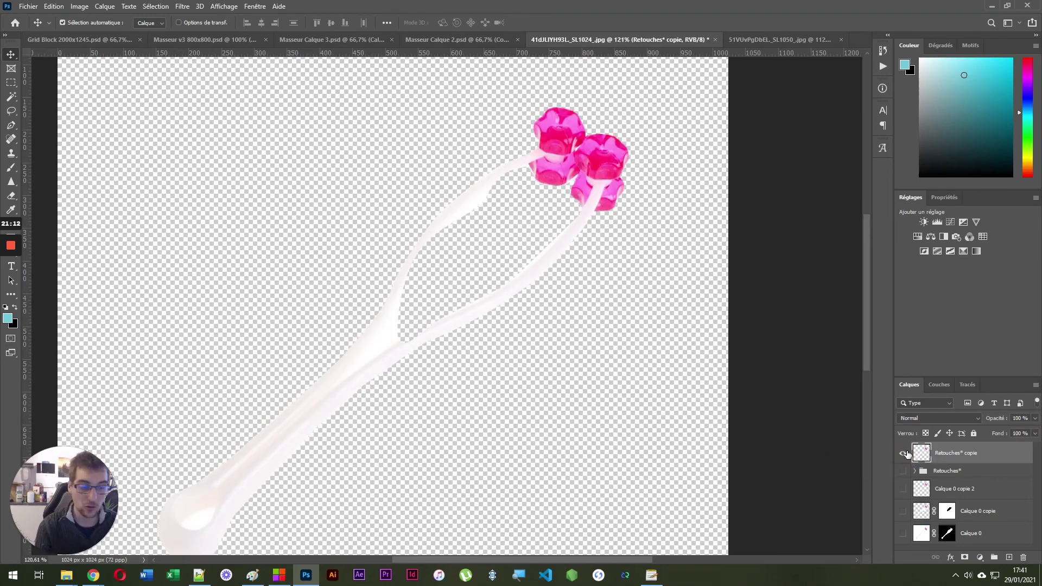
{"action": "left_click", "coordinate": [904, 454]}
{"action": "left_click", "coordinate": [903, 489]}
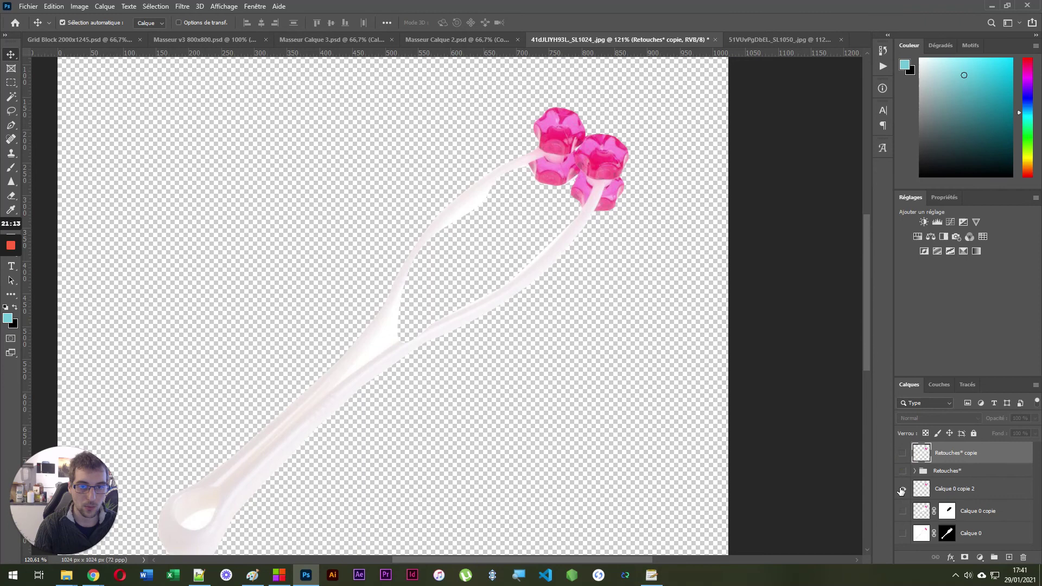
{"action": "left_click", "coordinate": [903, 455]}
{"action": "left_click", "coordinate": [904, 455]}
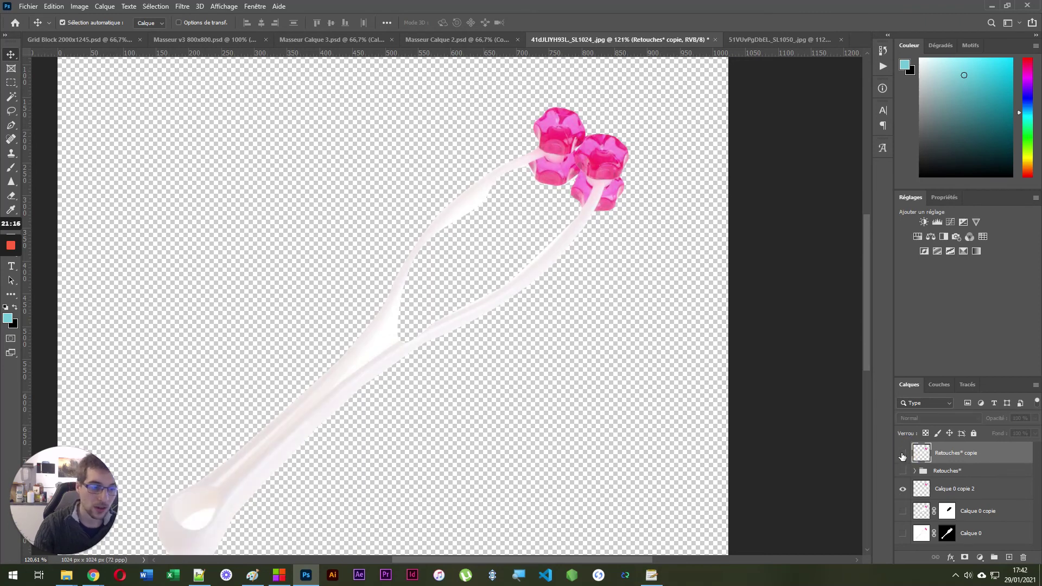
{"action": "left_click", "coordinate": [903, 457]}
{"action": "scroll", "coordinate": [686, 255], "scroll_direction": "down", "scroll_amount": 5}
{"action": "left_click", "coordinate": [903, 489]}
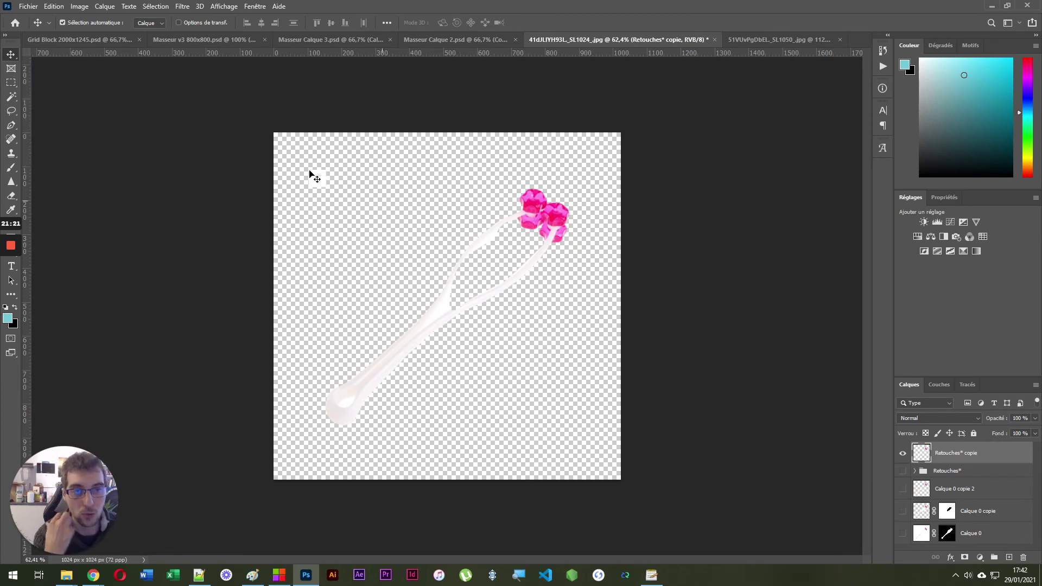
{"action": "left_click", "coordinate": [8, 56]}
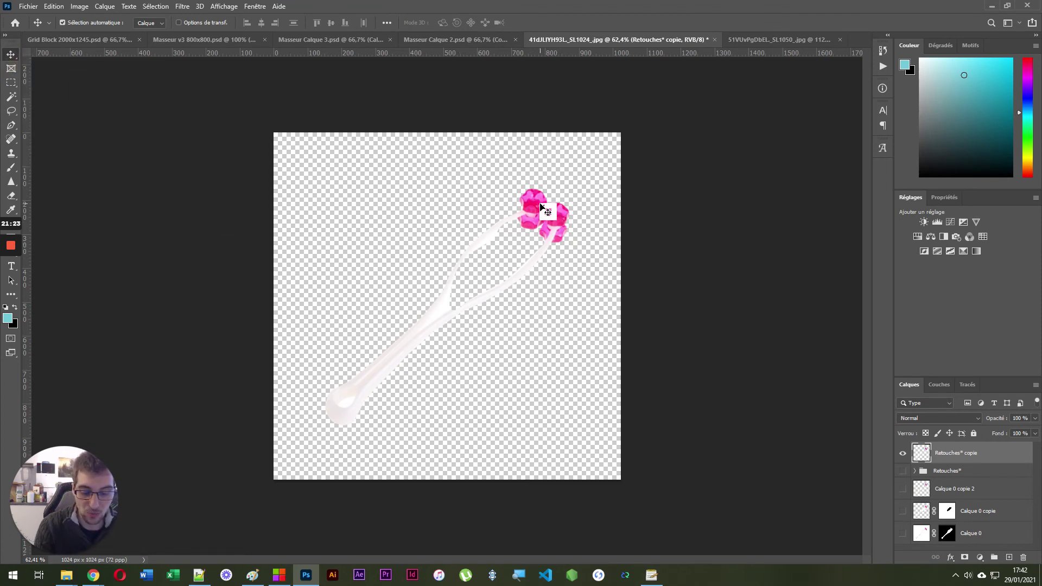
{"action": "left_click", "coordinate": [28, 5]}
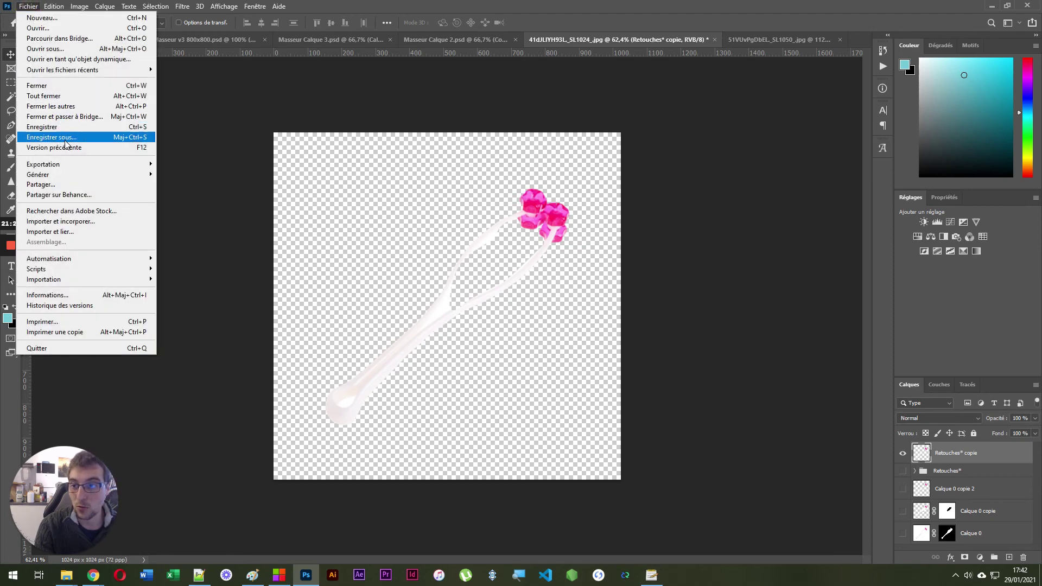
{"action": "left_click", "coordinate": [64, 138]}
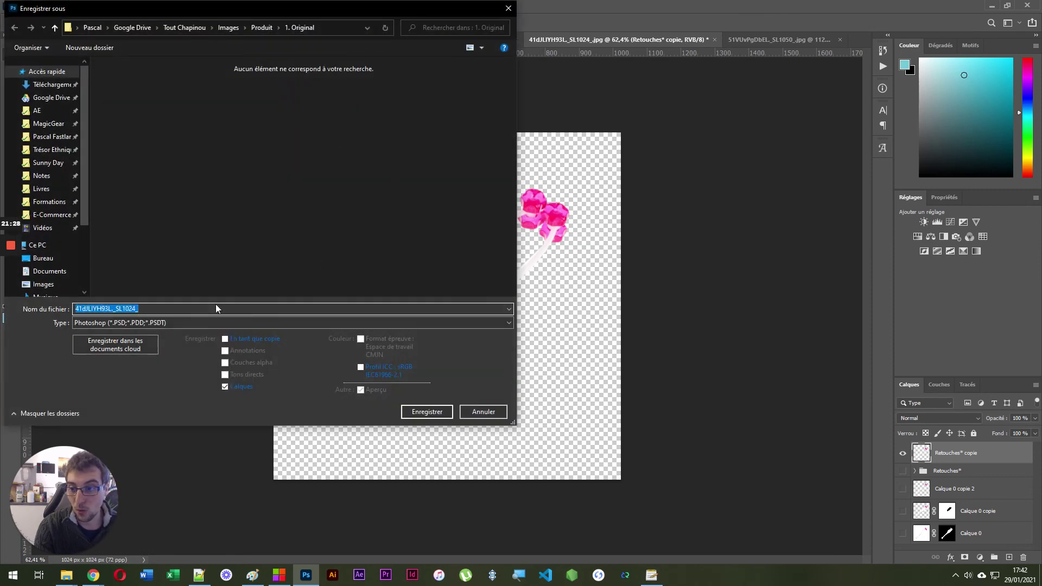
{"action": "key", "text": "Escape"}
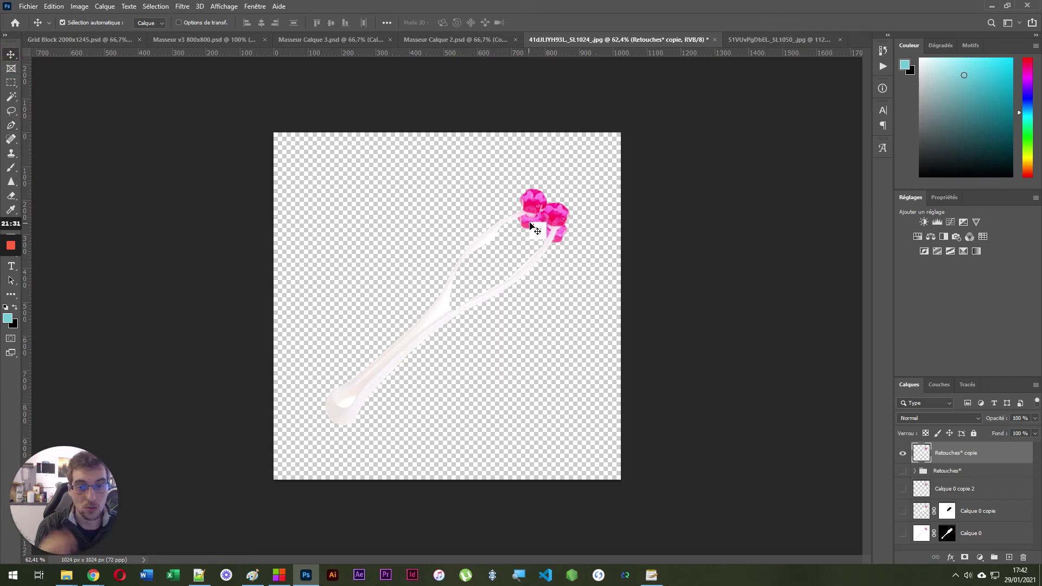
Step: Try to transfer the merged massager layer into another open document, and undo the transfer
{"action": "mouse_move", "coordinate": [535, 224]}
{"action": "left_mouse_down"}
{"action": "mouse_move", "coordinate": [558, 174]}
{"action": "mouse_move", "coordinate": [422, 292]}
{"action": "mouse_move", "coordinate": [651, 56]}
{"action": "left_mouse_up"}
{"action": "mouse_move", "coordinate": [753, 30]}
{"action": "left_mouse_down"}
{"action": "mouse_move", "coordinate": [419, 35]}
{"action": "mouse_move", "coordinate": [431, 35]}
{"action": "mouse_move", "coordinate": [421, 224]}
{"action": "left_mouse_up"}
{"action": "key", "text": "ctrl+z"}
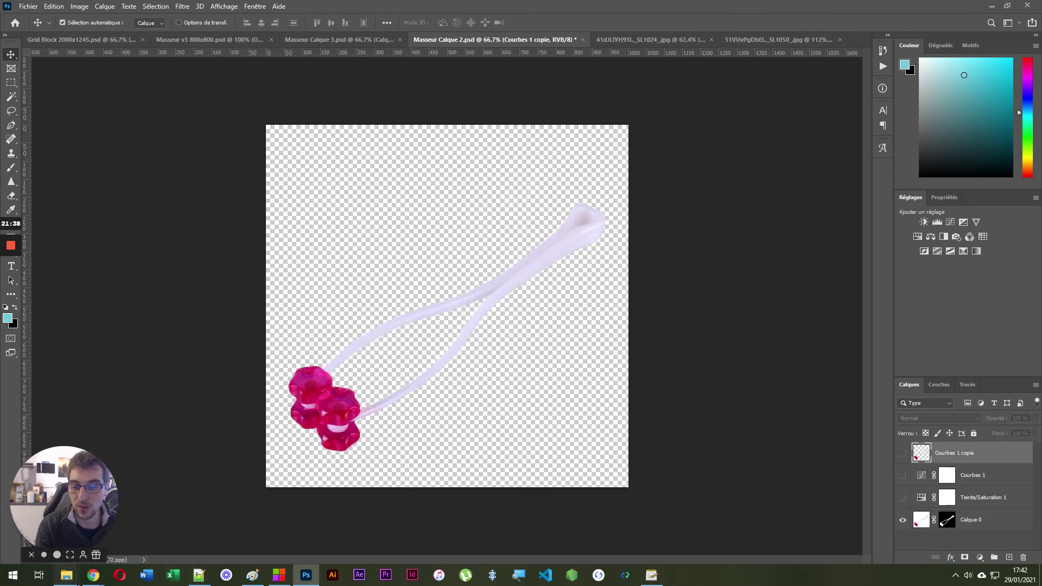
Step: Switch to File Explorer and view the Produit folder that contains 1. Original, then return to Photoshop
{"action": "mouse_move", "coordinate": [66, 575]}
{"action": "left_click", "coordinate": [52, 529]}
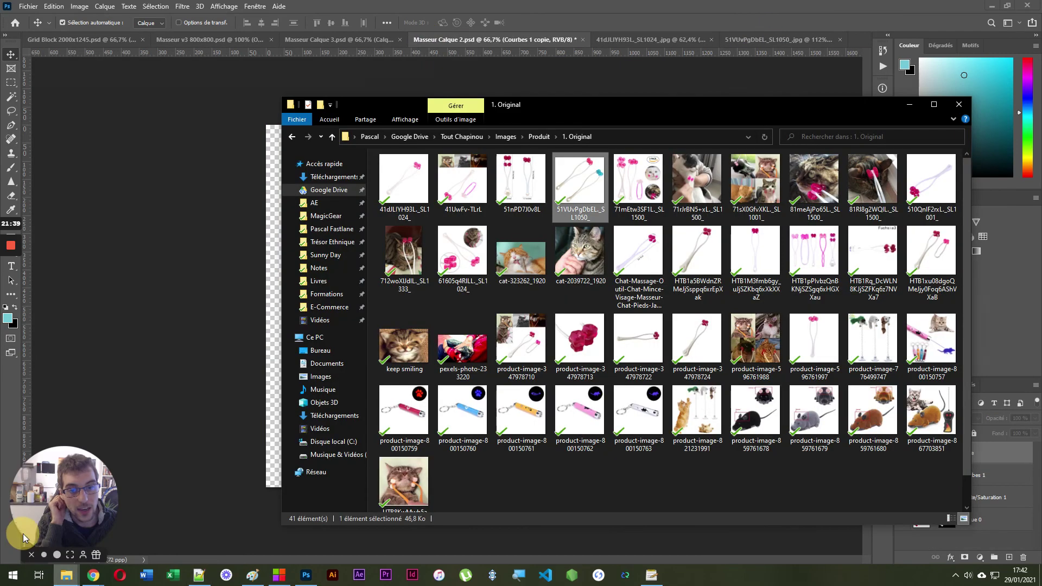
{"action": "left_click", "coordinate": [537, 136]}
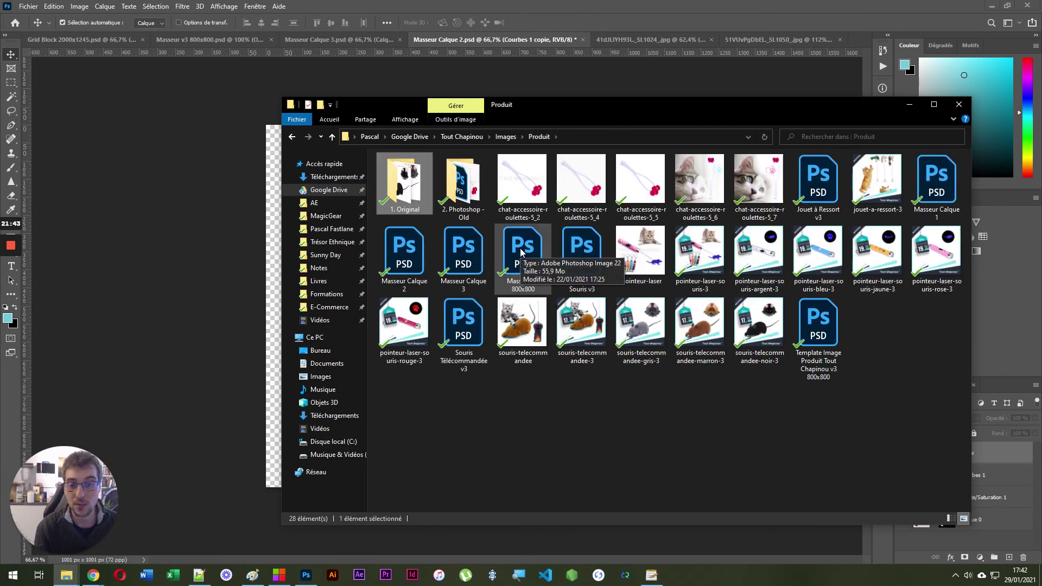
{"action": "left_click", "coordinate": [184, 252]}
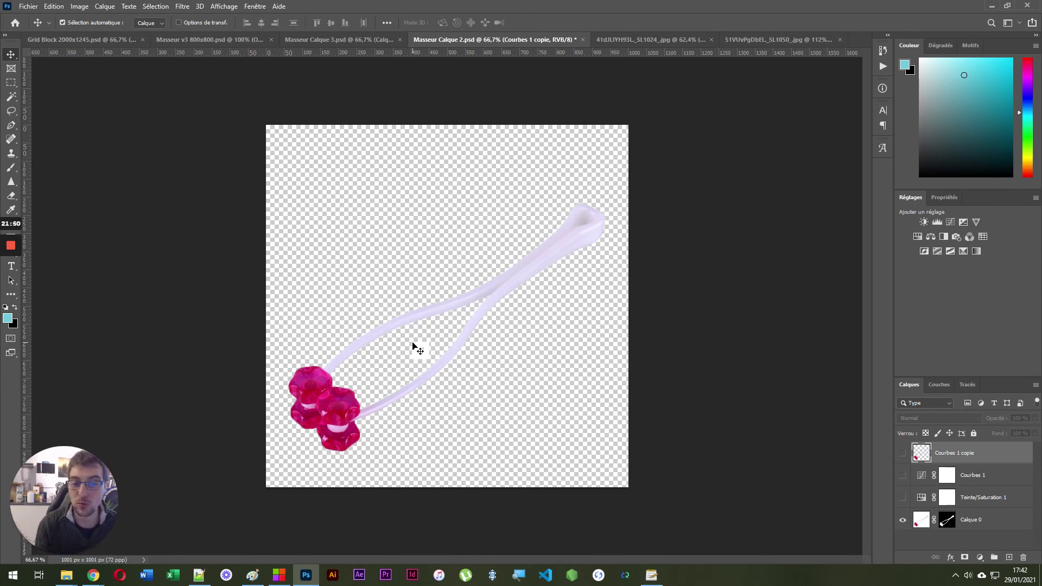
Step: Switch to Chrome and examine how the massager cutouts are used in the banner and product sections of the Tout Chapinou page
{"action": "left_click", "coordinate": [992, 6]}
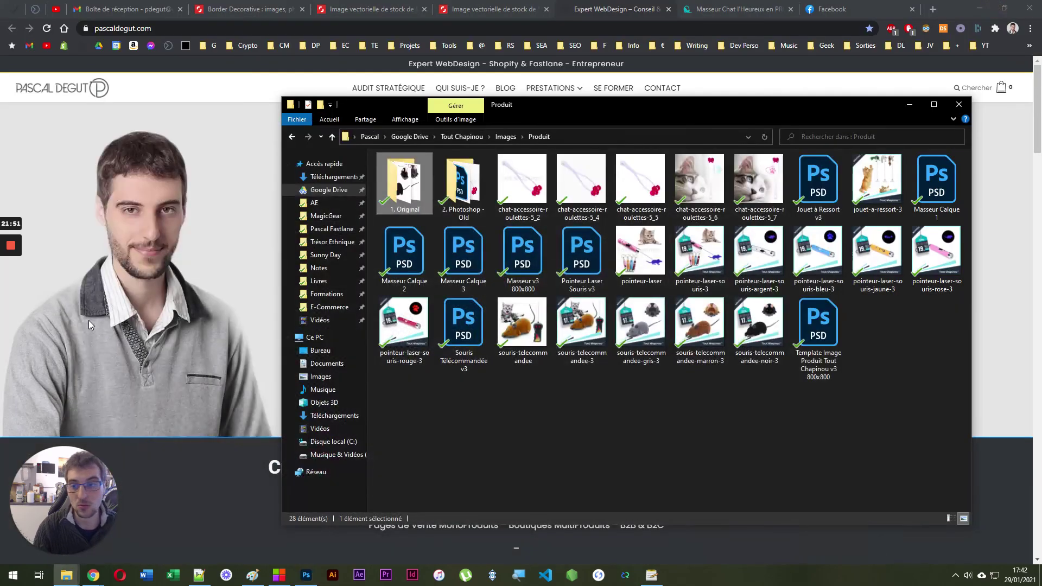
{"action": "left_click", "coordinate": [89, 320]}
{"action": "scroll", "coordinate": [291, 307], "scroll_direction": "down", "scroll_amount": 5}
{"action": "left_click", "coordinate": [734, 9]}
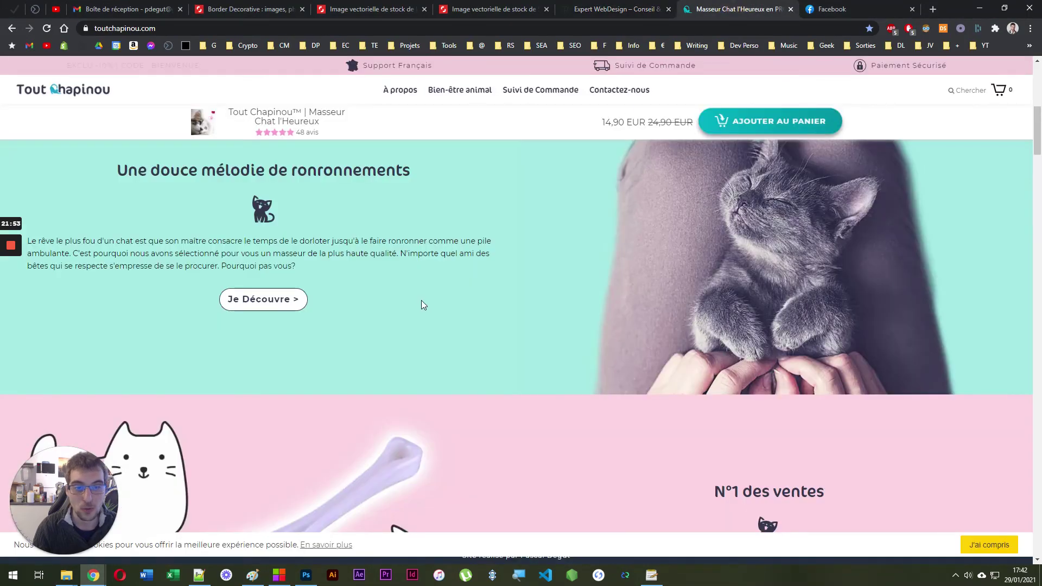
{"action": "scroll", "coordinate": [415, 306], "scroll_direction": "up", "scroll_amount": 5}
{"action": "scroll", "coordinate": [427, 285], "scroll_direction": "up", "scroll_amount": 1}
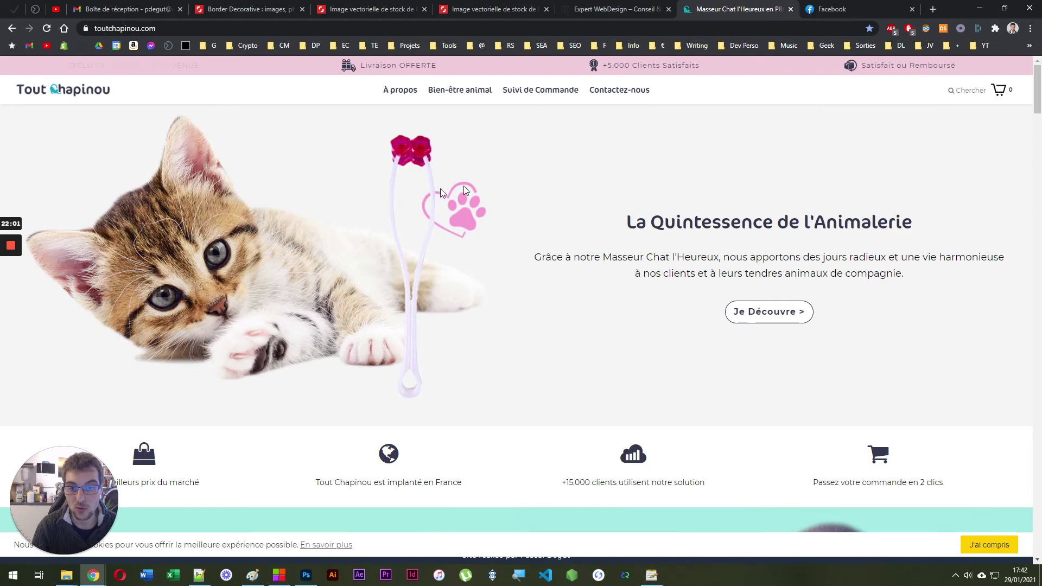
{"action": "scroll", "coordinate": [522, 274], "scroll_direction": "down", "scroll_amount": 8}
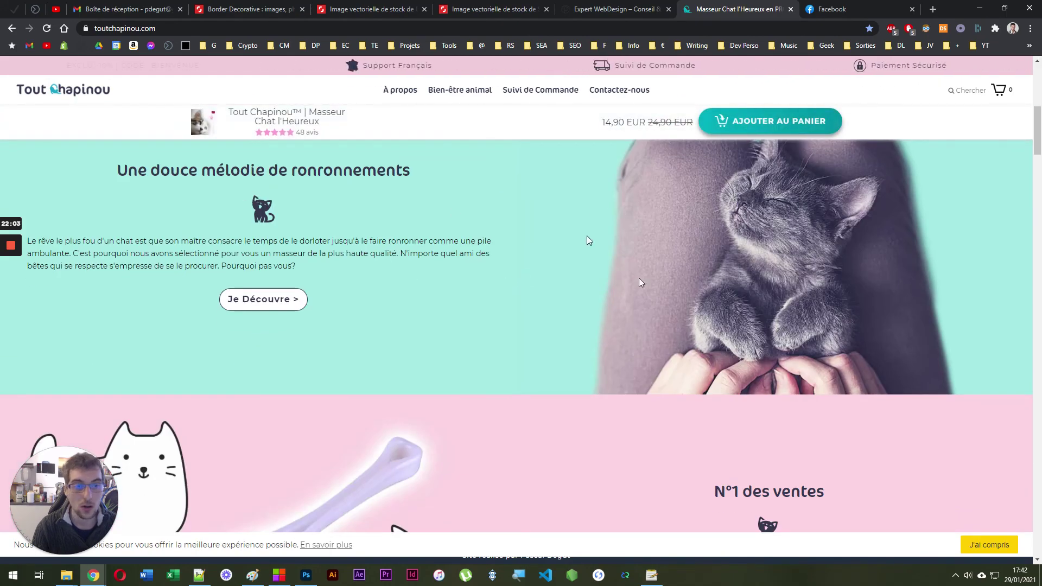
{"action": "left_click", "coordinate": [934, 273]}
{"action": "scroll", "coordinate": [538, 334], "scroll_direction": "down", "scroll_amount": 8}
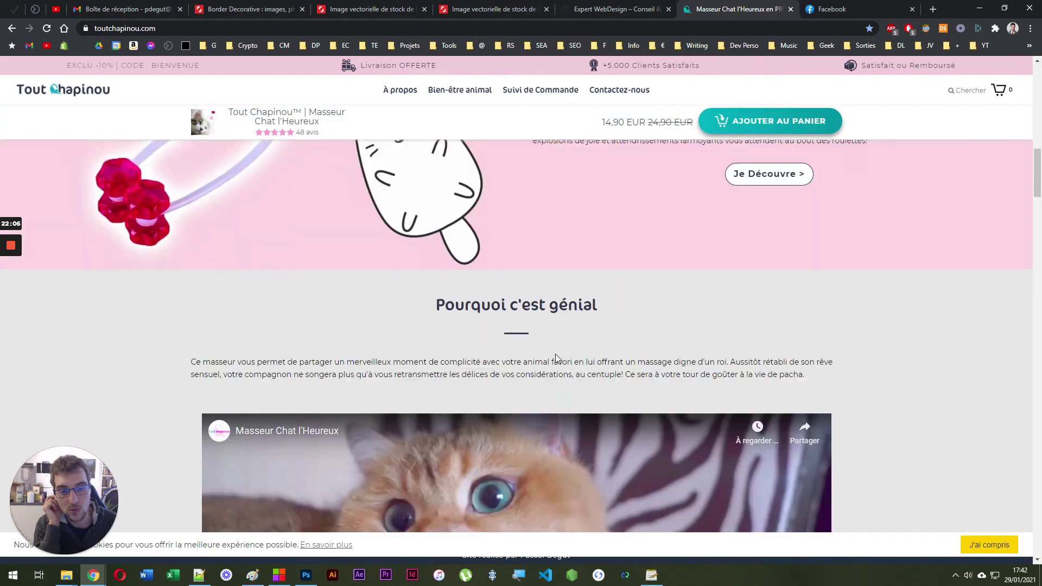
{"action": "scroll", "coordinate": [555, 354], "scroll_direction": "up", "scroll_amount": 5}
Step: Switch back to Photoshop, show the Courbes 1 copie layer and hide Calque 0 in Masseur Calque 2.psd
{"action": "left_click", "coordinate": [306, 576]}
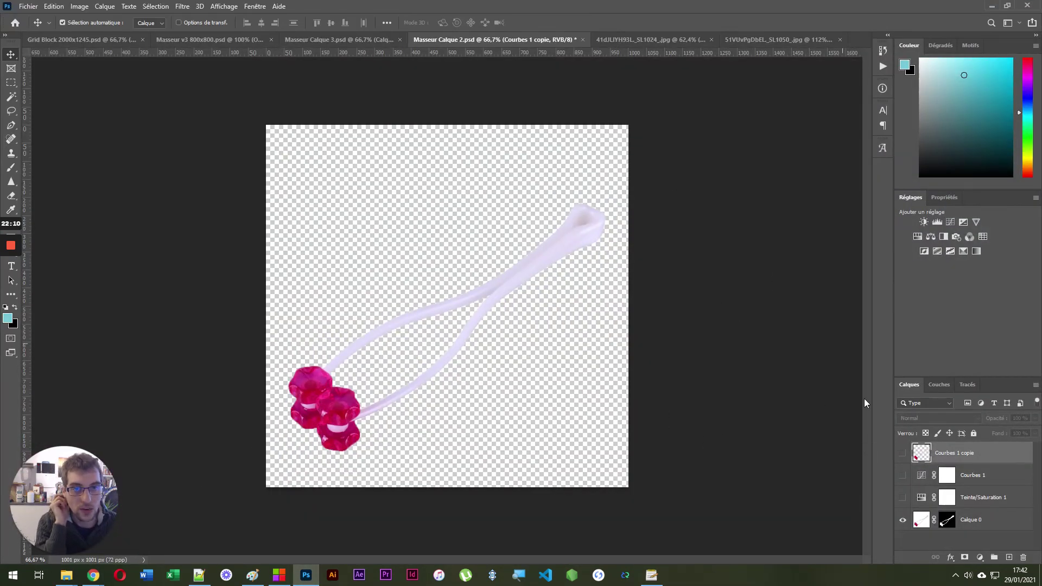
{"action": "left_click", "coordinate": [903, 452]}
{"action": "left_click", "coordinate": [903, 519]}
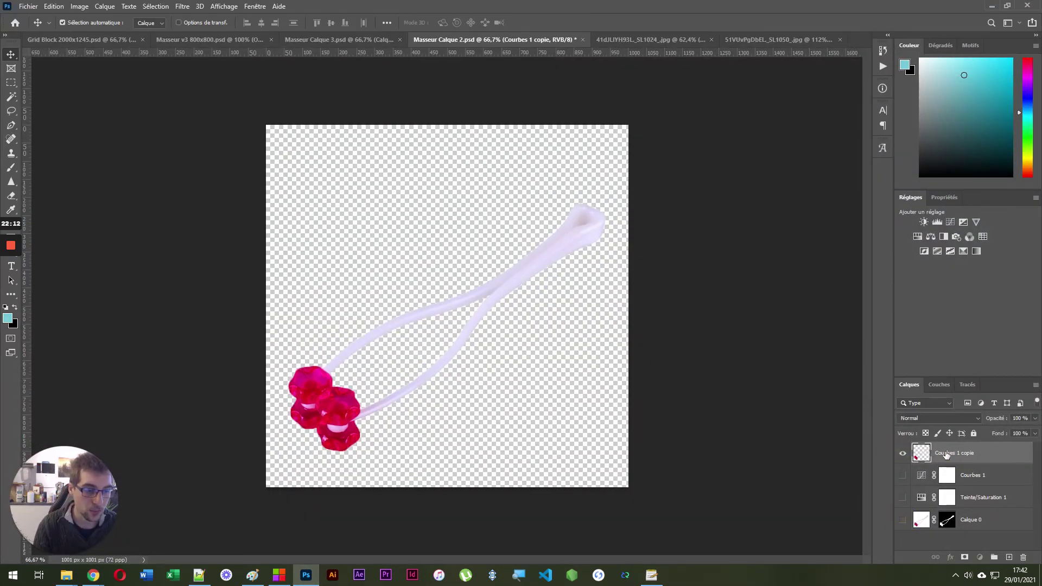
{"action": "left_click", "coordinate": [952, 557]}
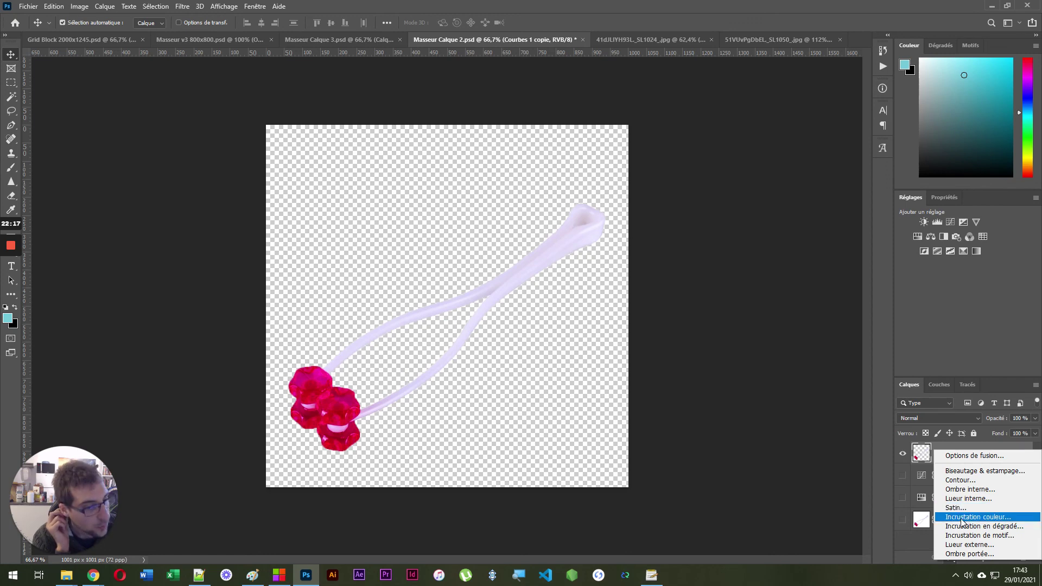
{"action": "left_click", "coordinate": [960, 480]}
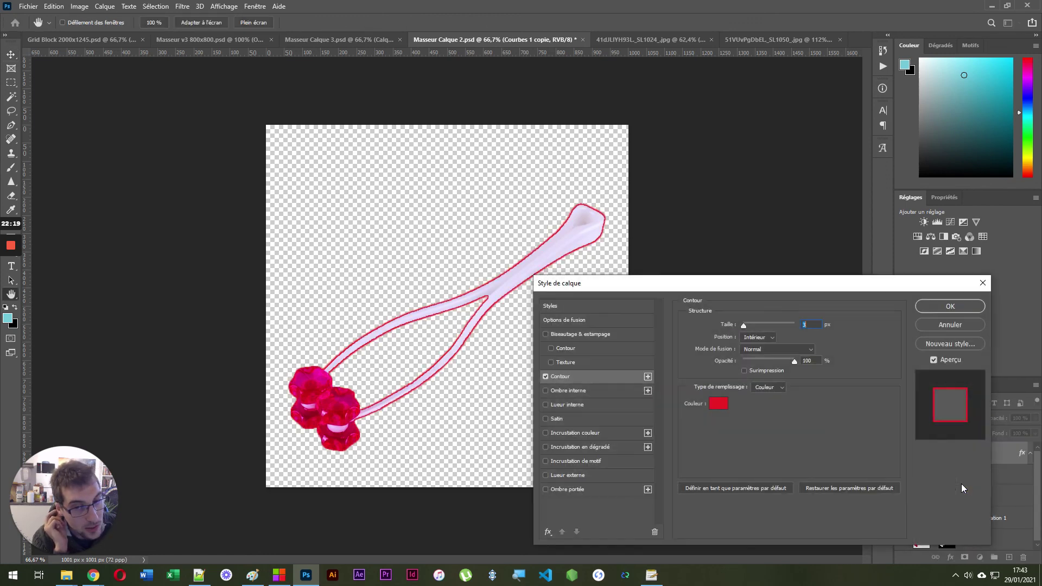
{"action": "left_click", "coordinate": [950, 329]}
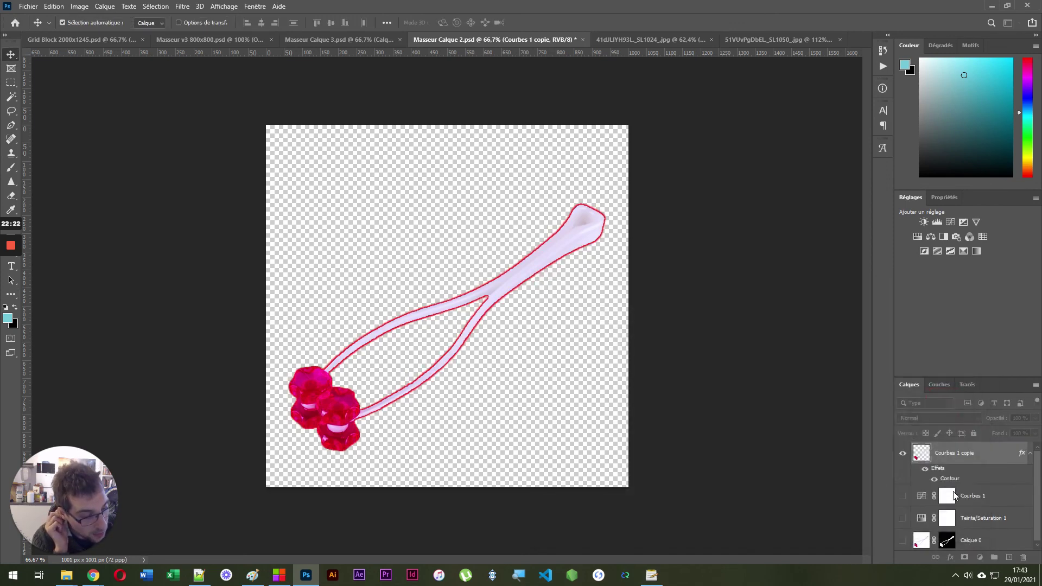
Step: Try a white outer glow on the Courbes 1 copie layer with spread 0 % and size 250 px, and discard it
{"action": "left_click", "coordinate": [951, 557]}
{"action": "left_click", "coordinate": [970, 540]}
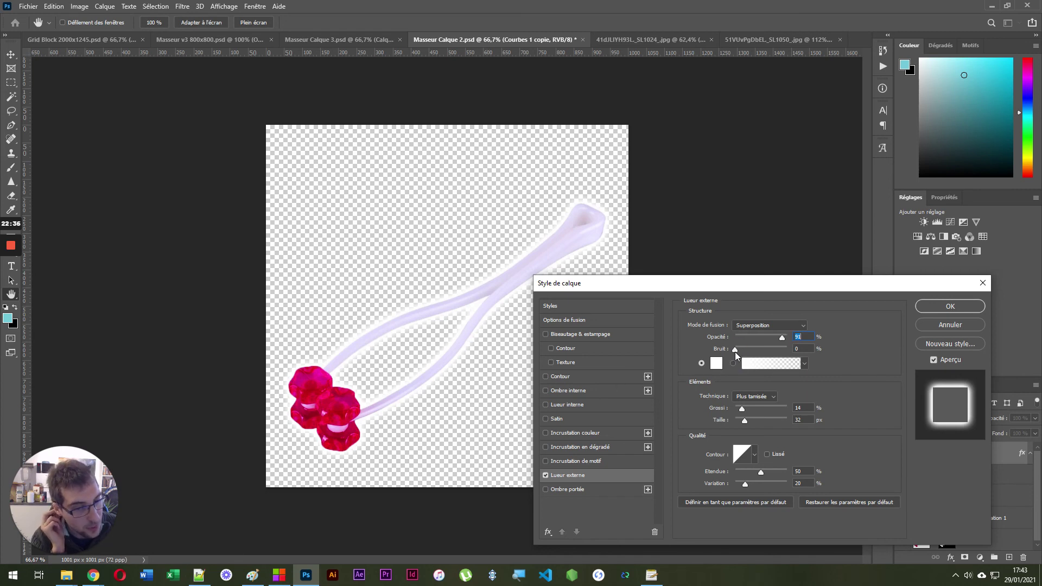
{"action": "left_click_drag", "start_coordinate": [735, 352], "coordinate": [707, 351]}
{"action": "left_click_drag", "start_coordinate": [742, 409], "coordinate": [790, 425]}
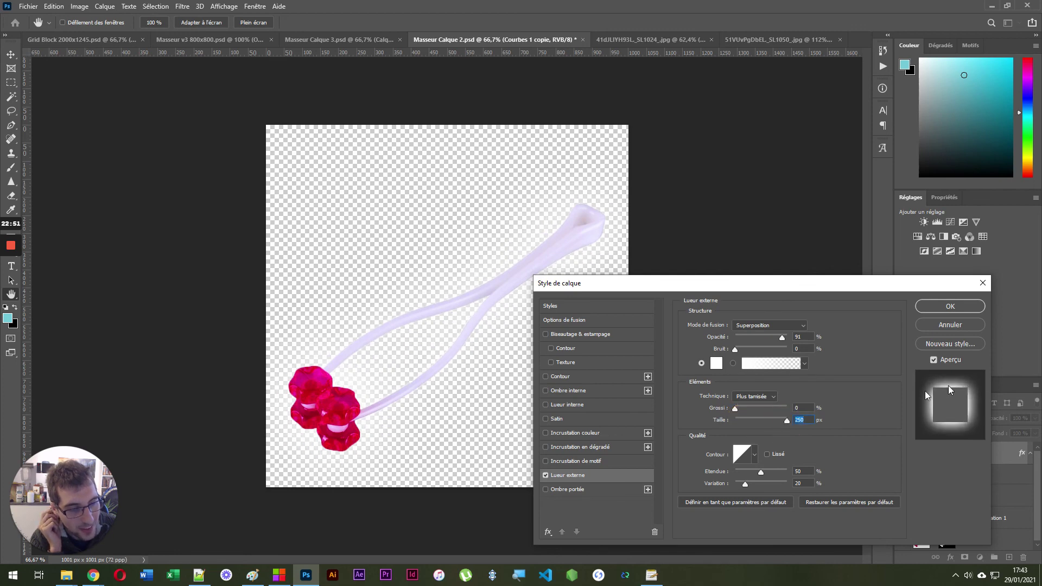
{"action": "left_click", "coordinate": [949, 325]}
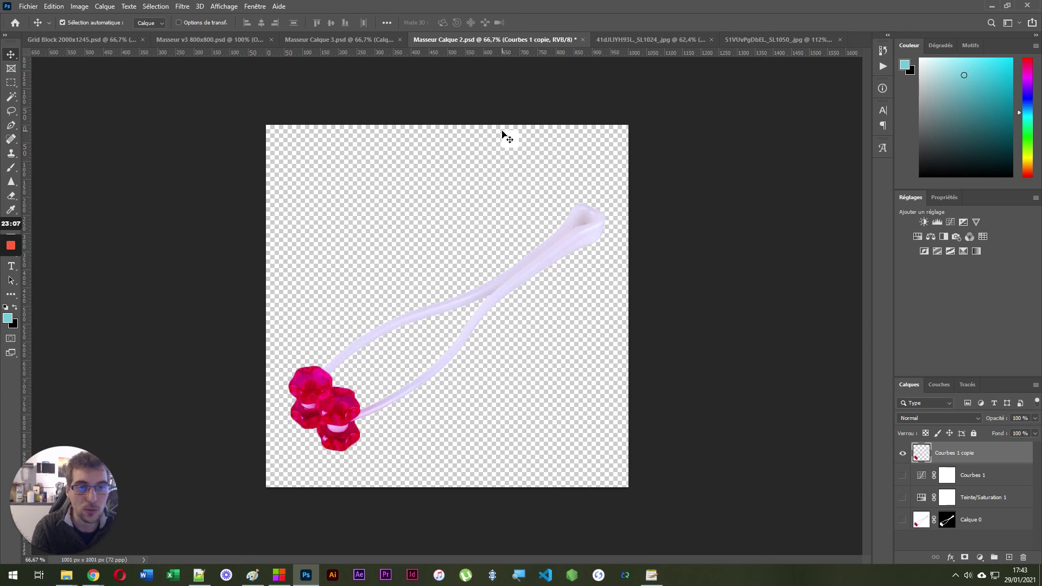
Step: Close the 41dJLlYH93L._SL1024_.jpg and 51VUvPgDbEL._SL1050_.jpg documents without saving their changes
{"action": "left_click", "coordinate": [683, 40]}
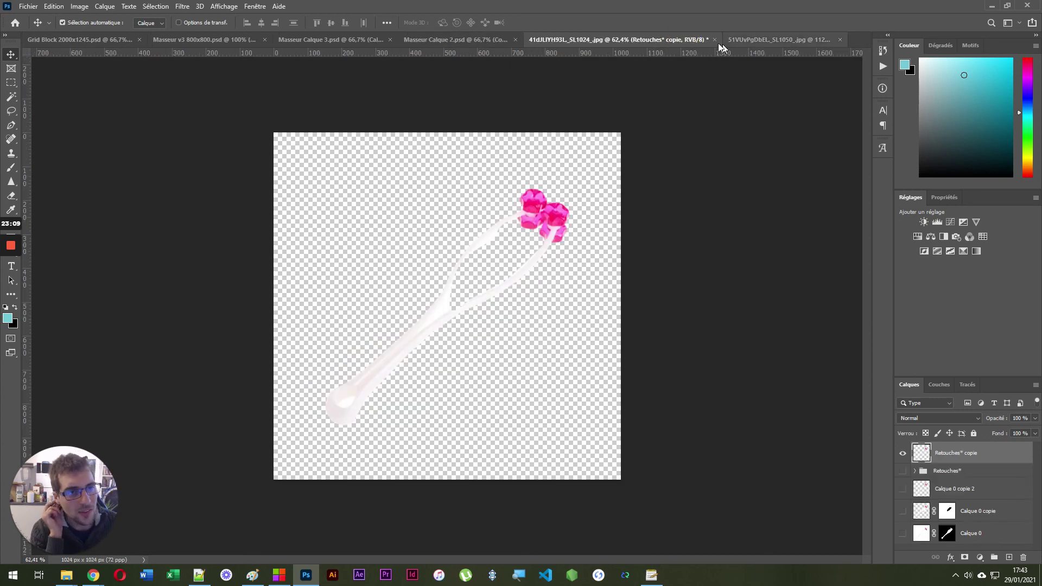
{"action": "left_click", "coordinate": [714, 41]}
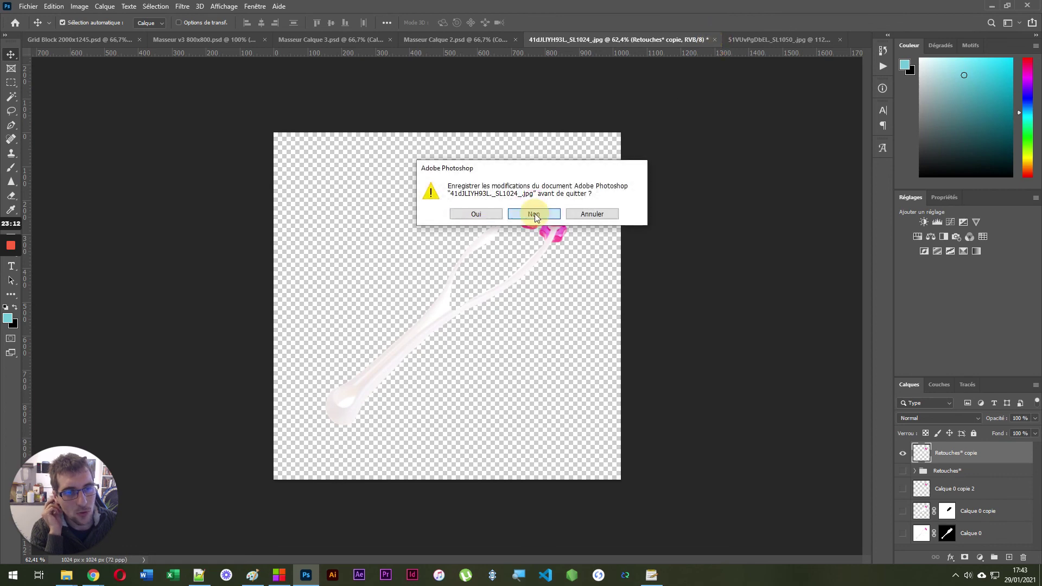
{"action": "left_click", "coordinate": [533, 214]}
{"action": "left_click", "coordinate": [773, 40]}
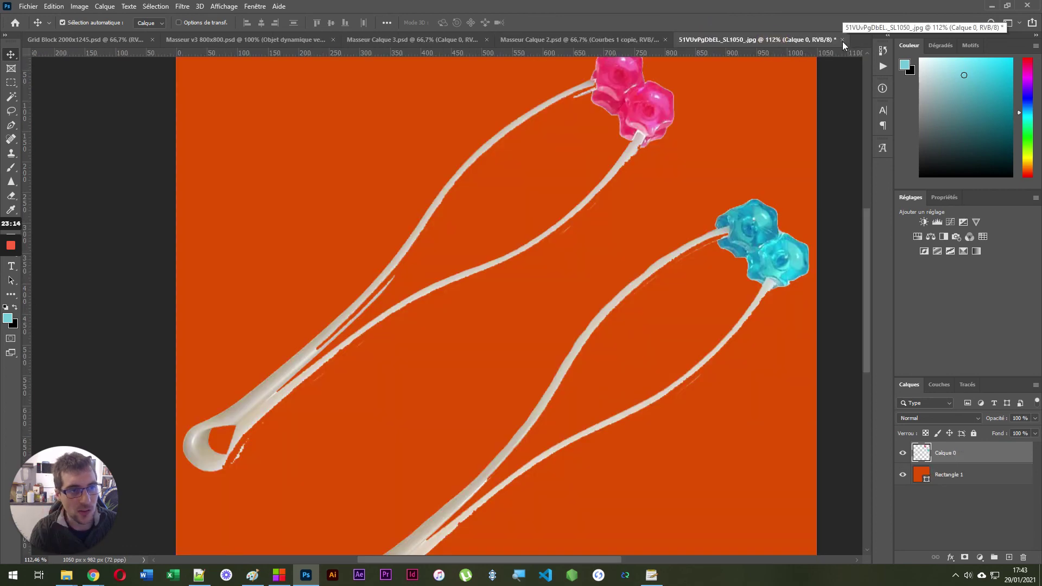
{"action": "left_click", "coordinate": [843, 42]}
{"action": "left_click", "coordinate": [547, 213]}
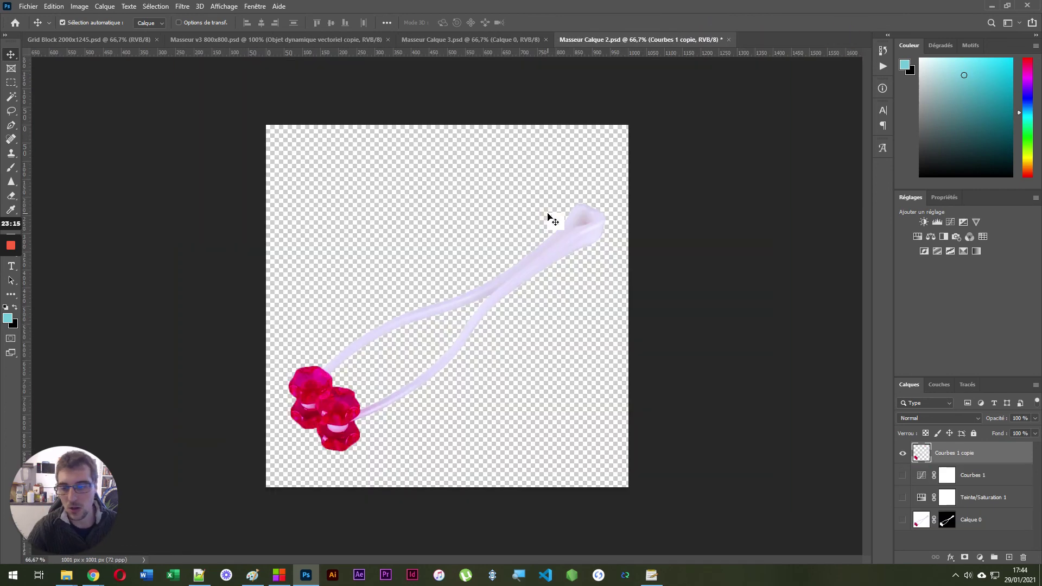